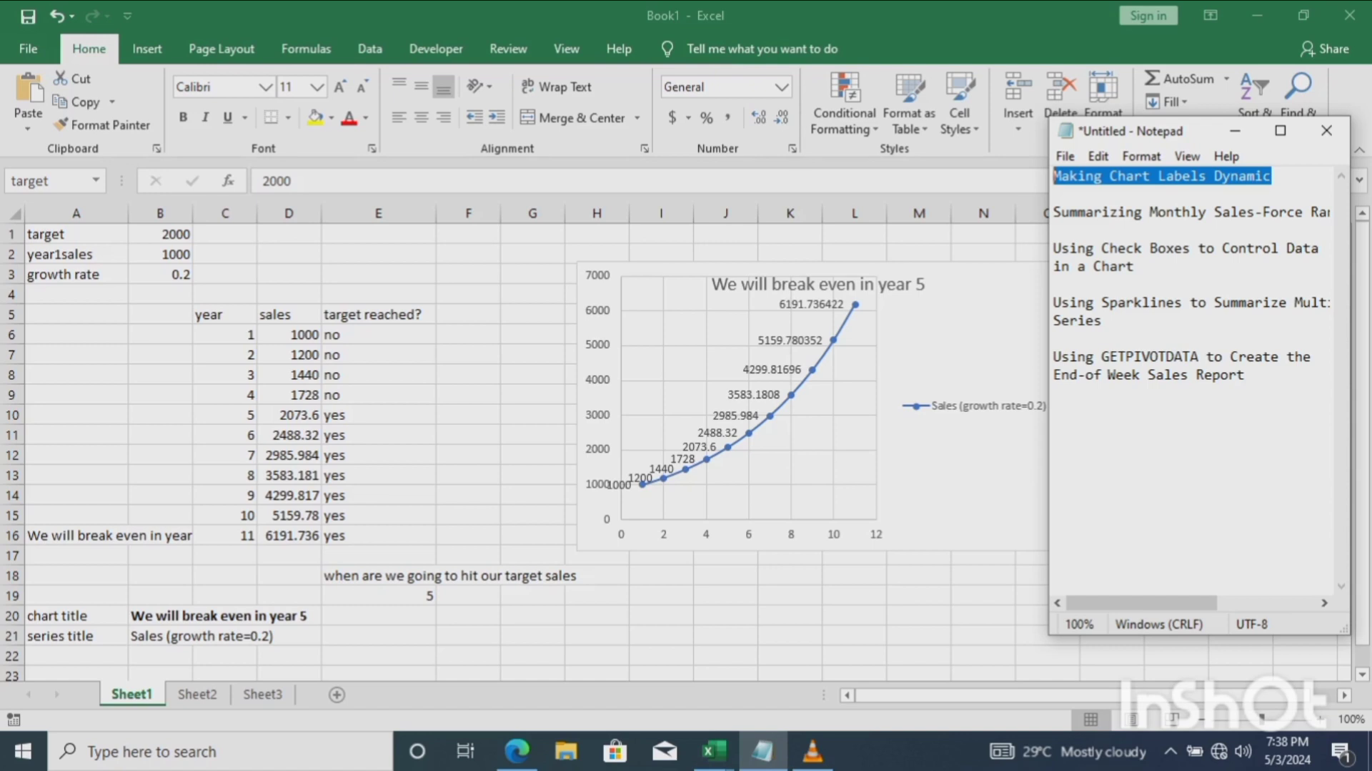
- Switch to Excel and copy the target, year 1 sales and growth rate block A1:B3 from Book1 into A1 of a new workbook
key(alt+Tab)
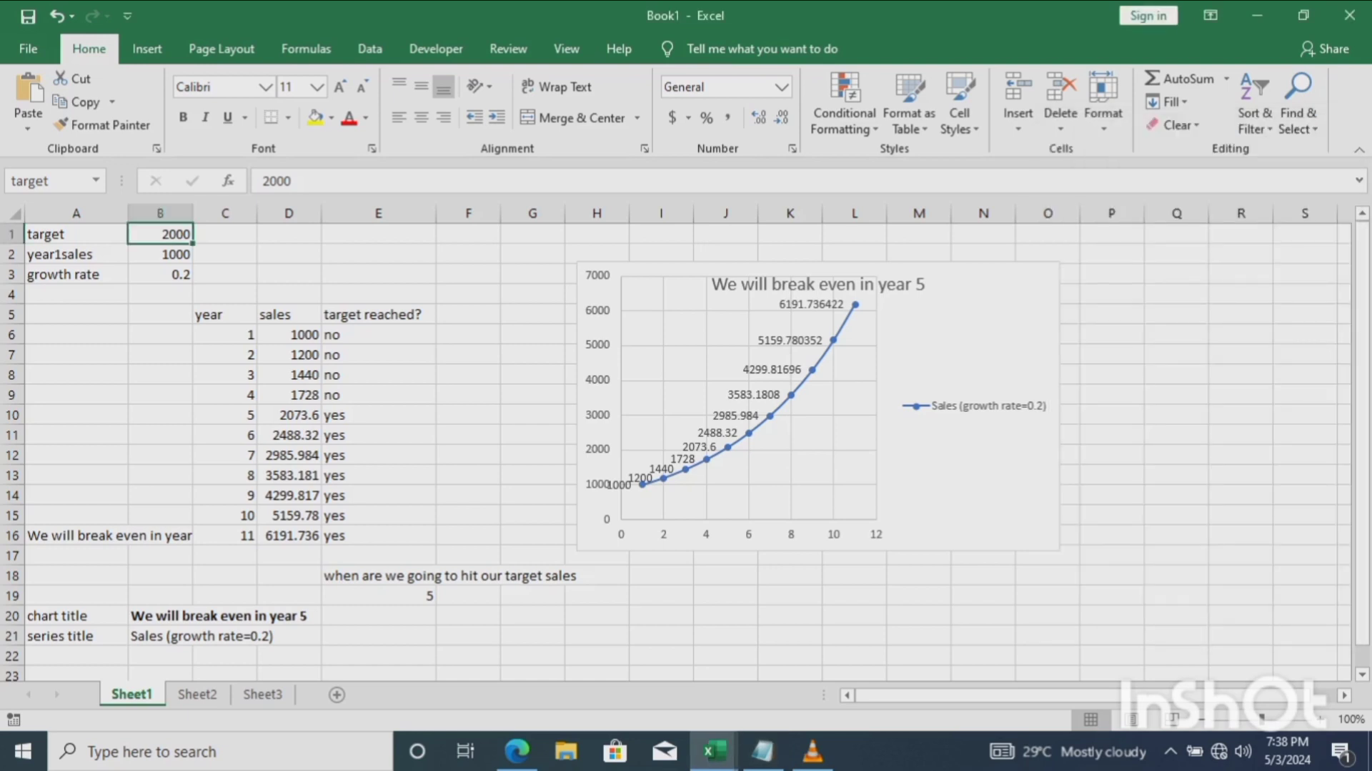
click(160, 274)
key(shift+Left)
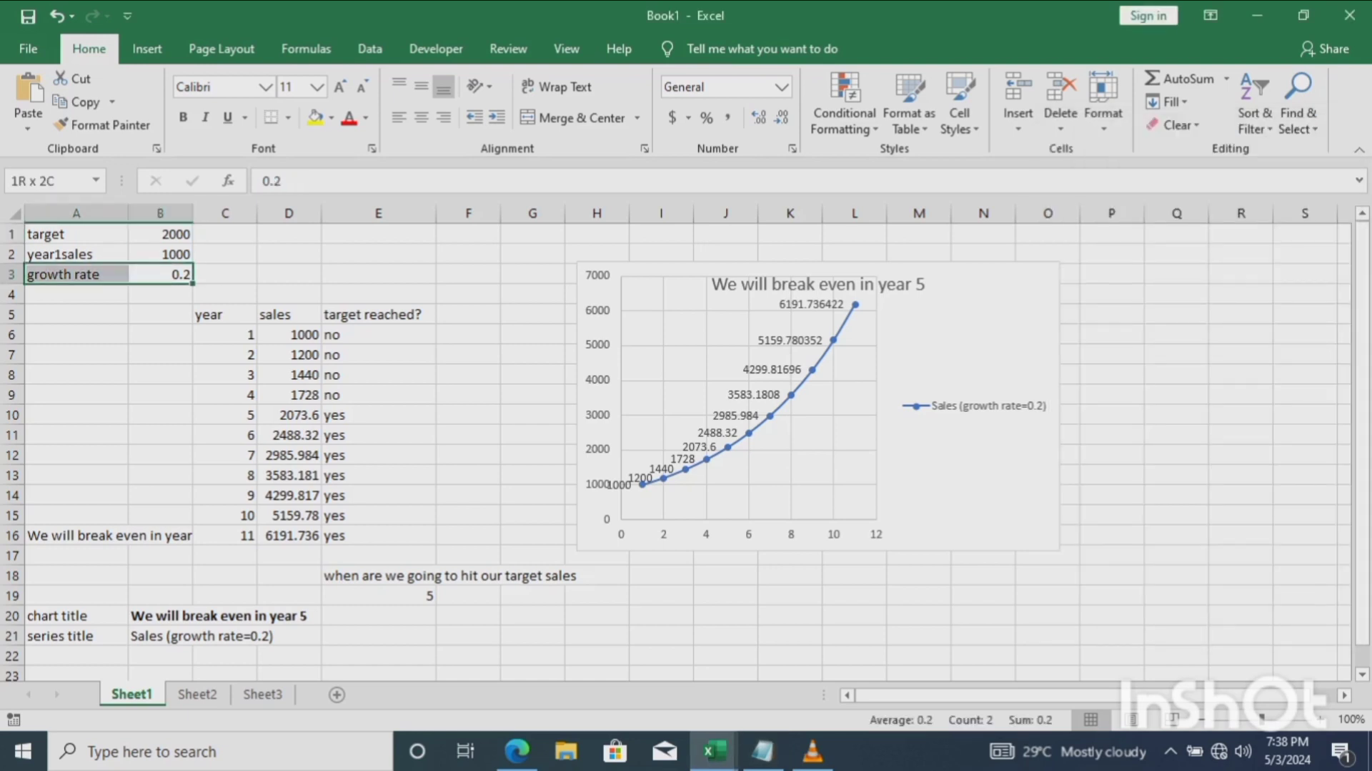
key(shift+Up)
key(shift+Up)
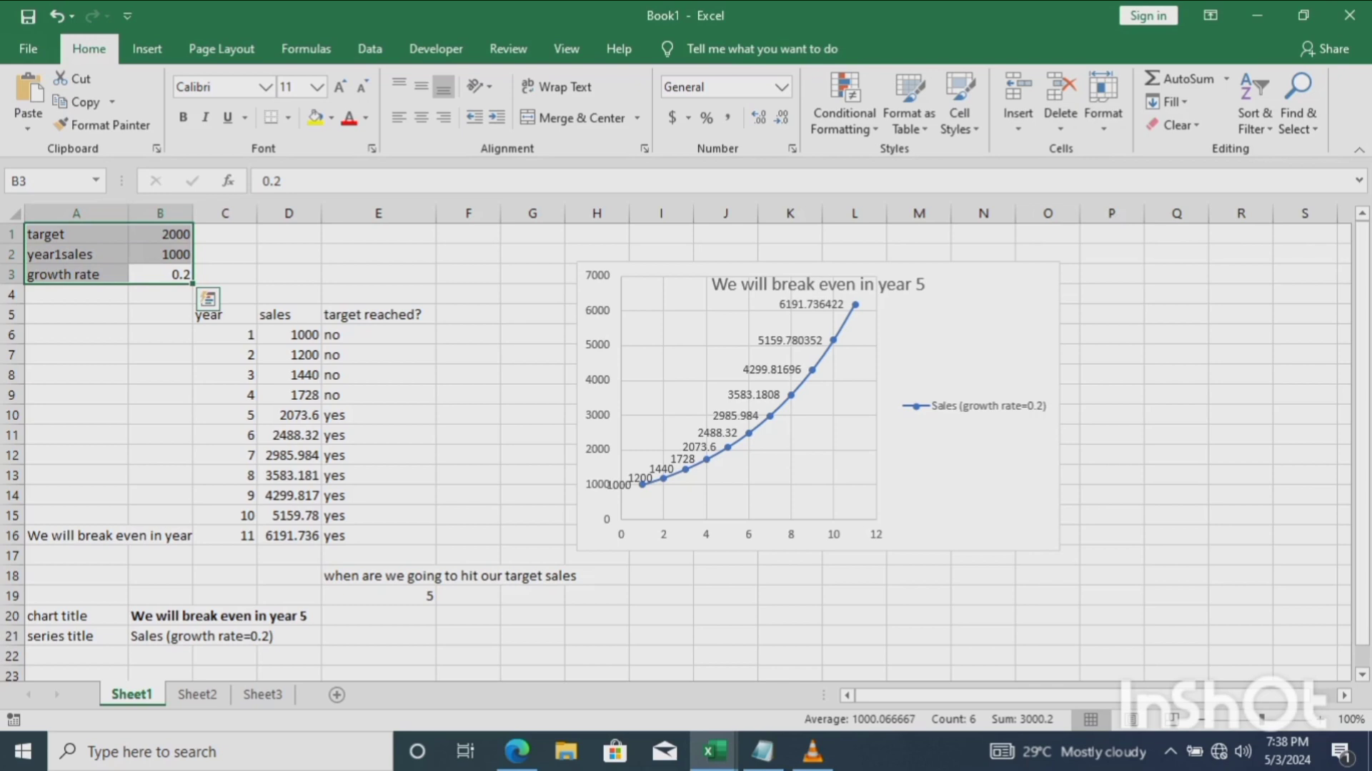
key(ctrl+c)
key(ctrl+n)
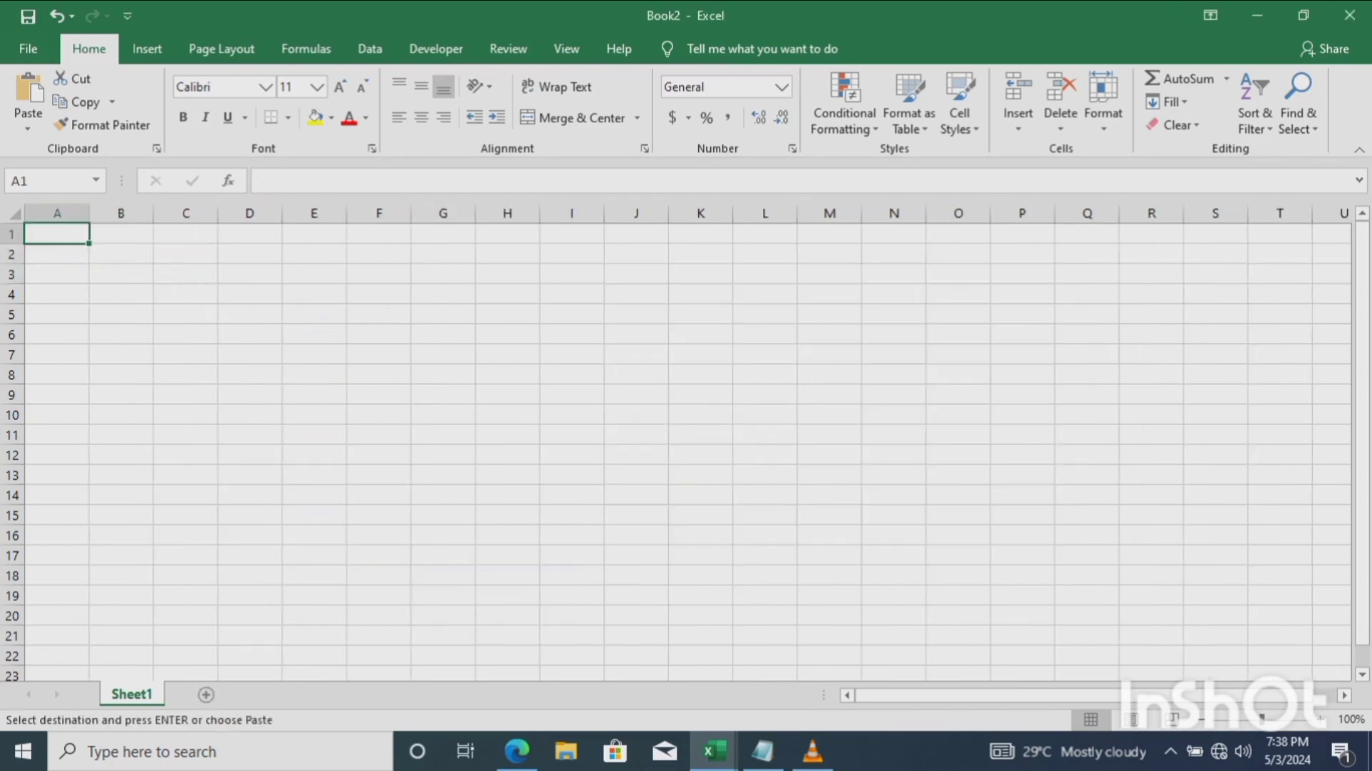
key(ctrl+v)
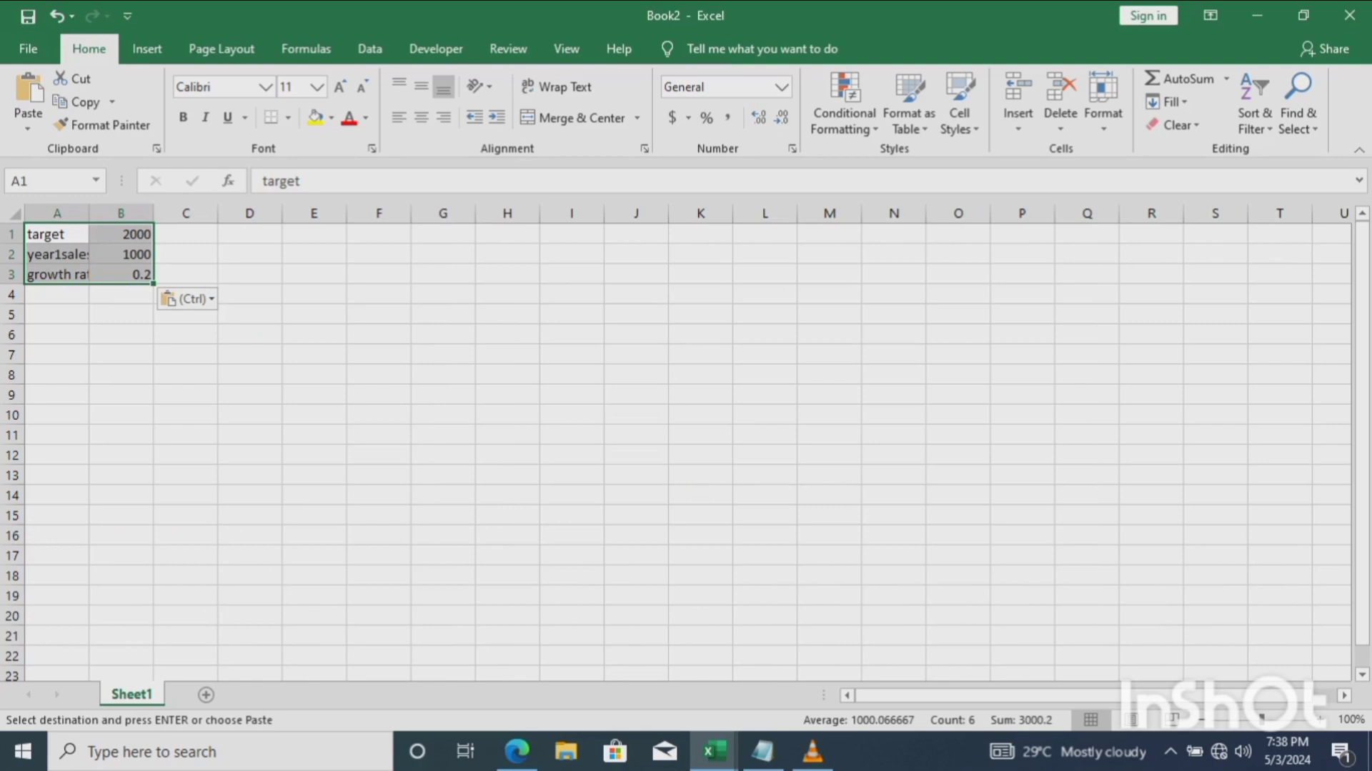
- Enter the headings "year 1" in D5 and "actual sales" in E5, and widen column E to fit its heading
click(120, 314)
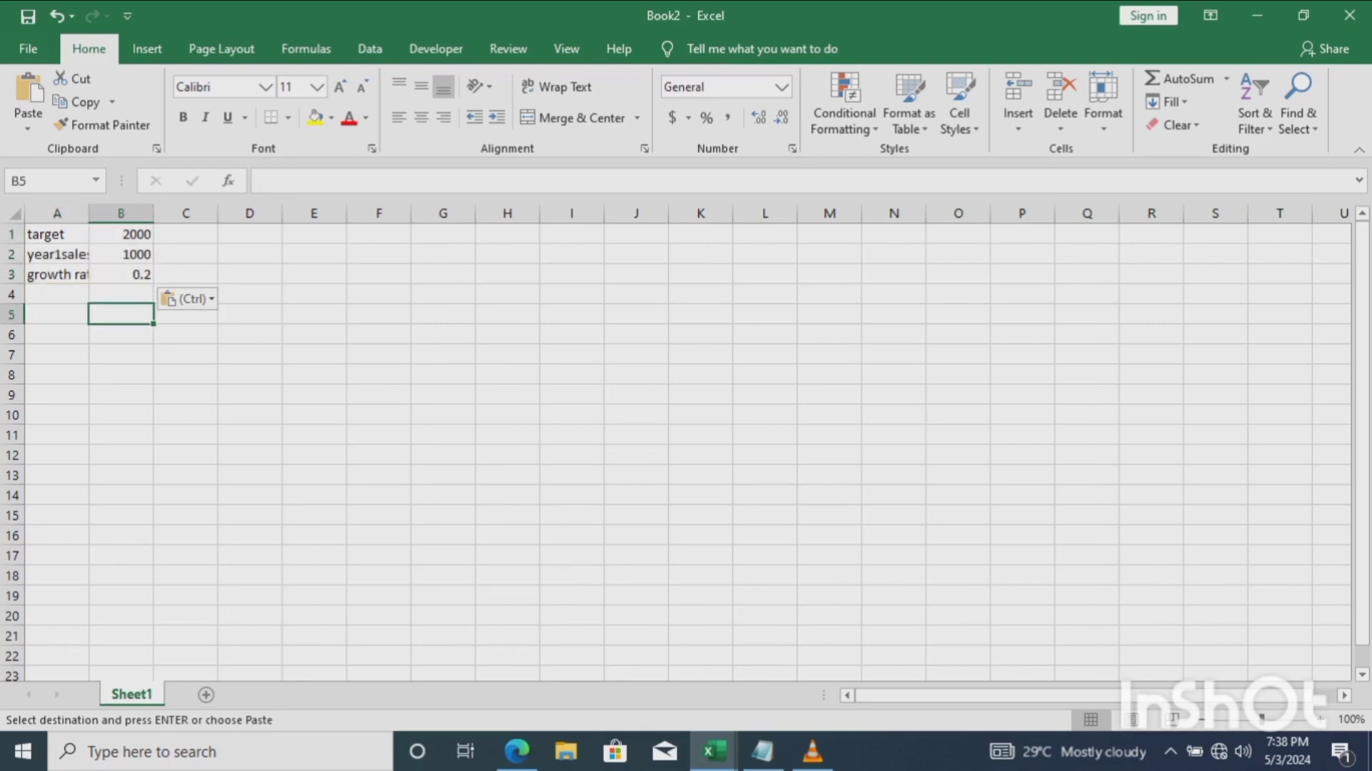
click(250, 314)
text(year 1)
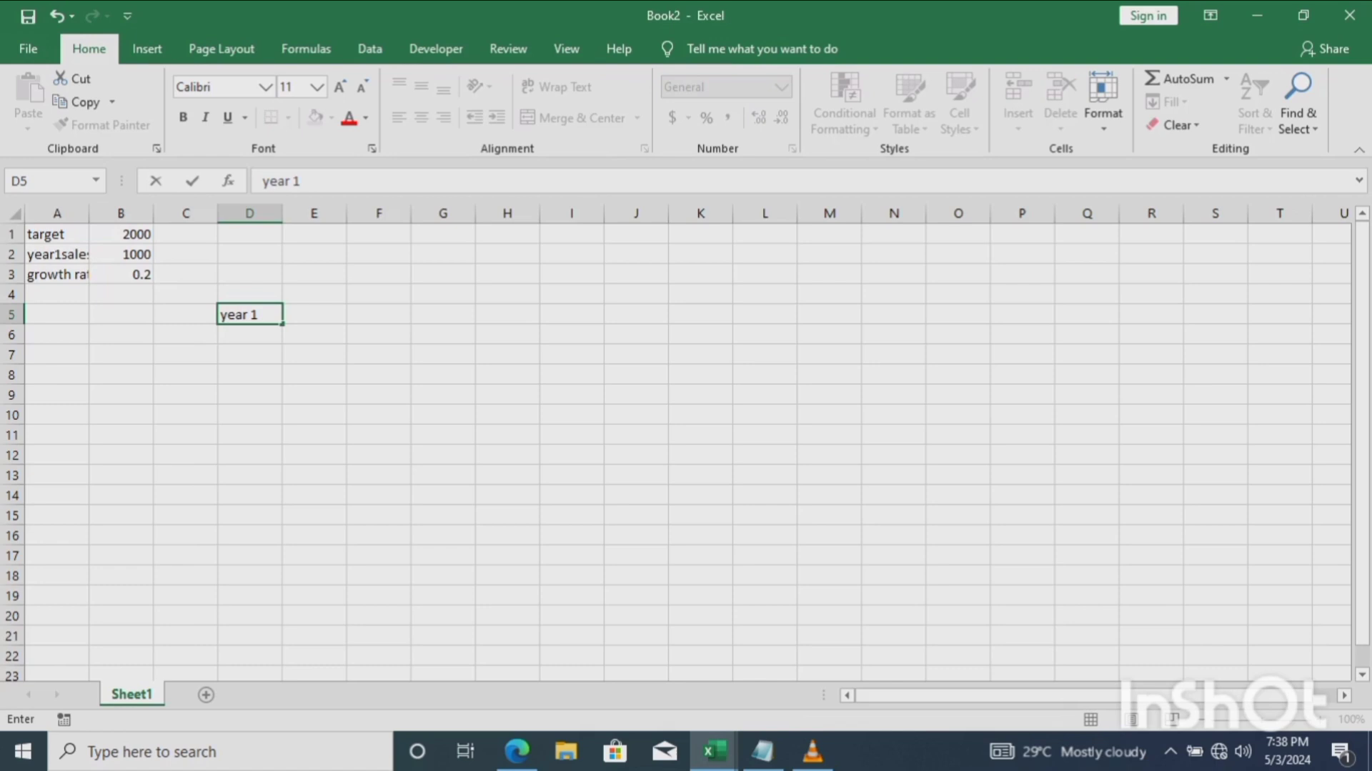
key(Tab)
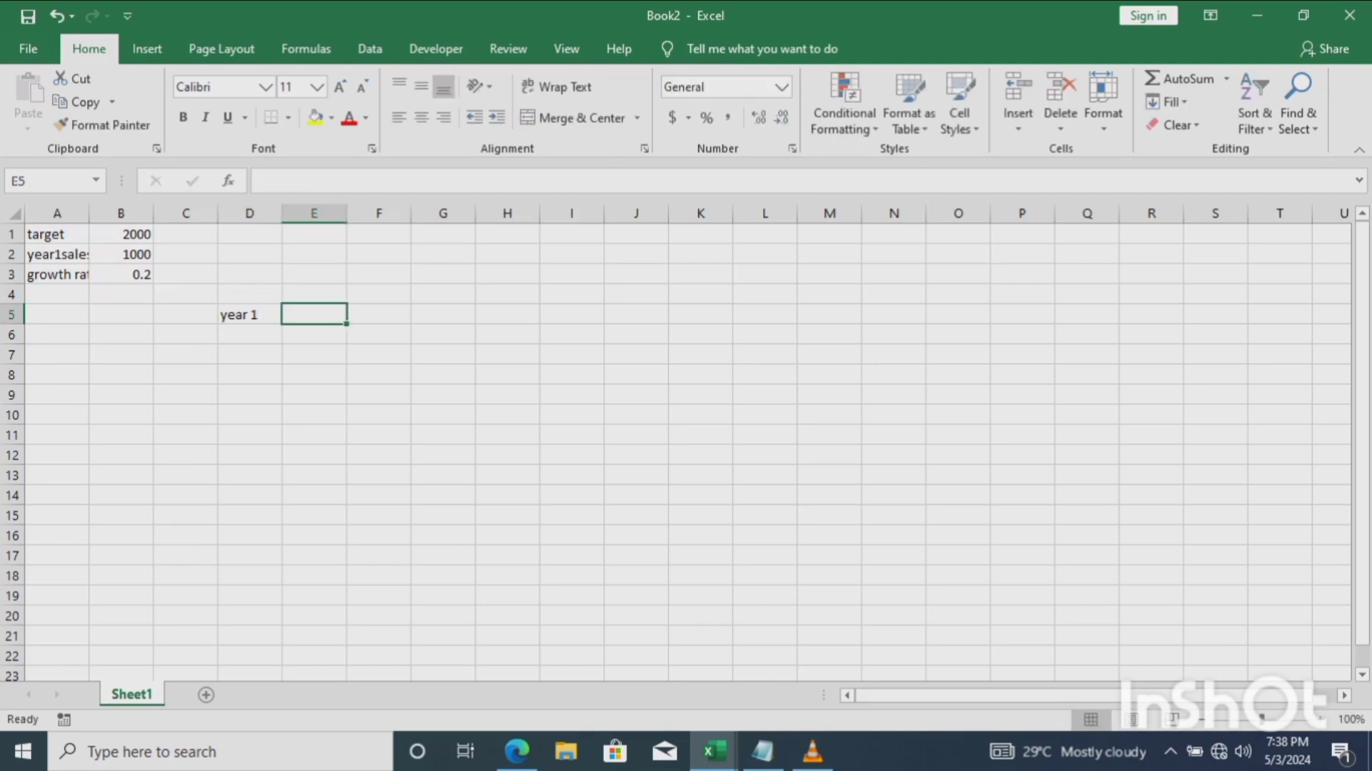
text(act)
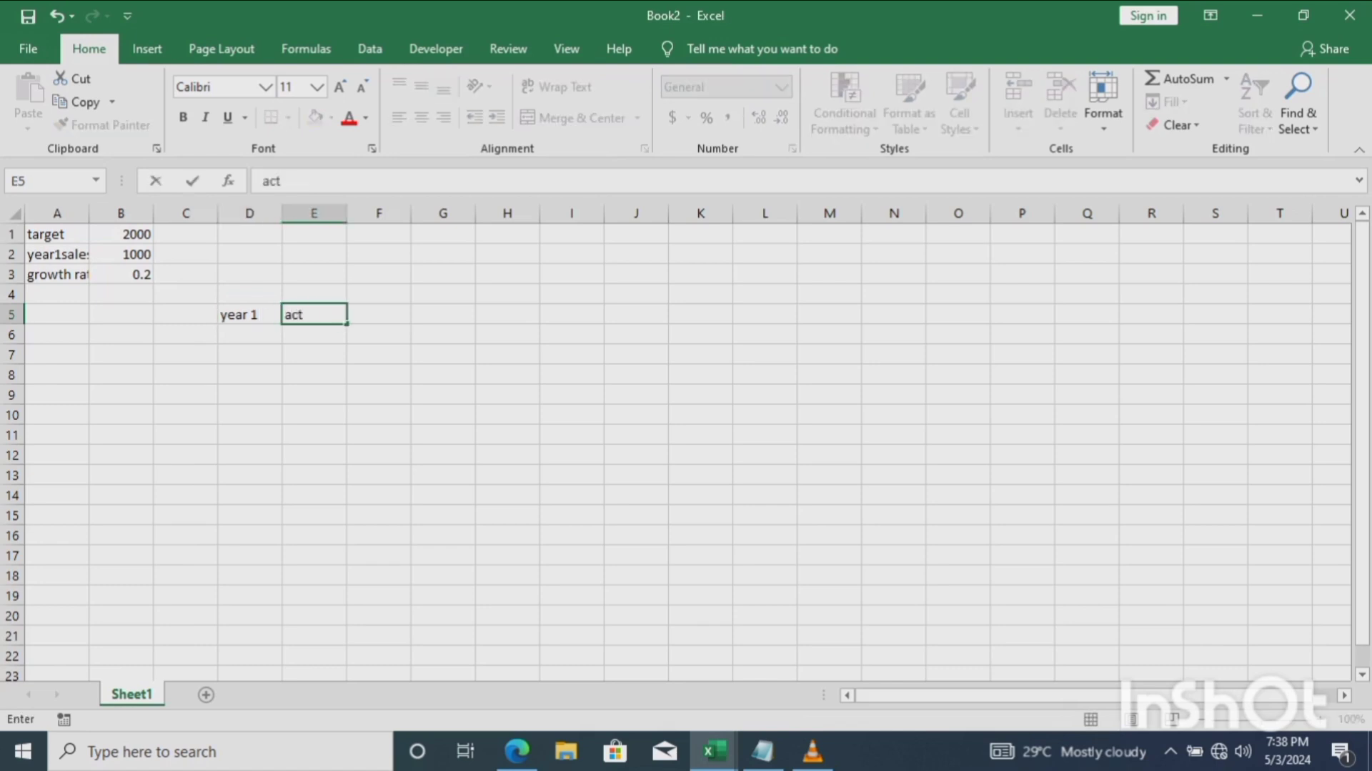
text(ual sales)
click(379, 254)
drag(347, 213, 372, 213)
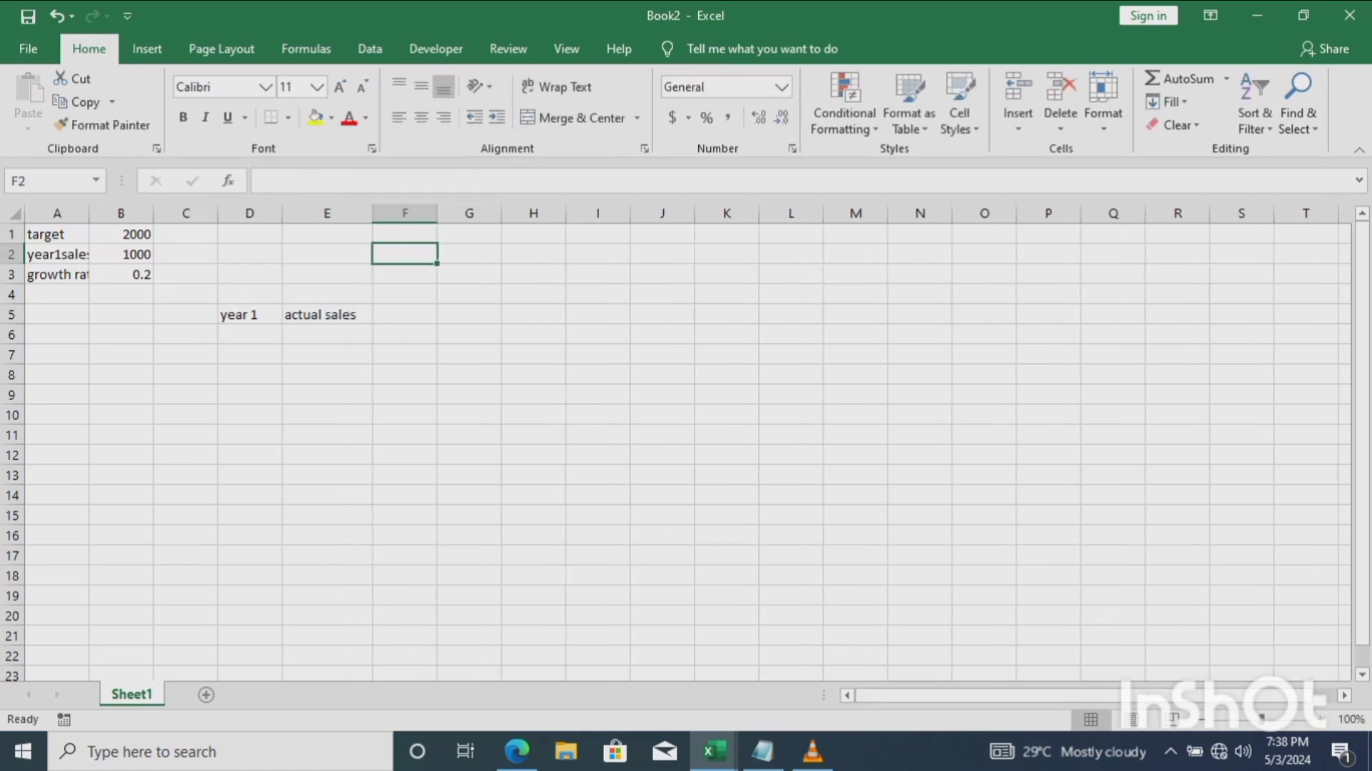
- Enter the heading "target reached" in F5
click(405, 314)
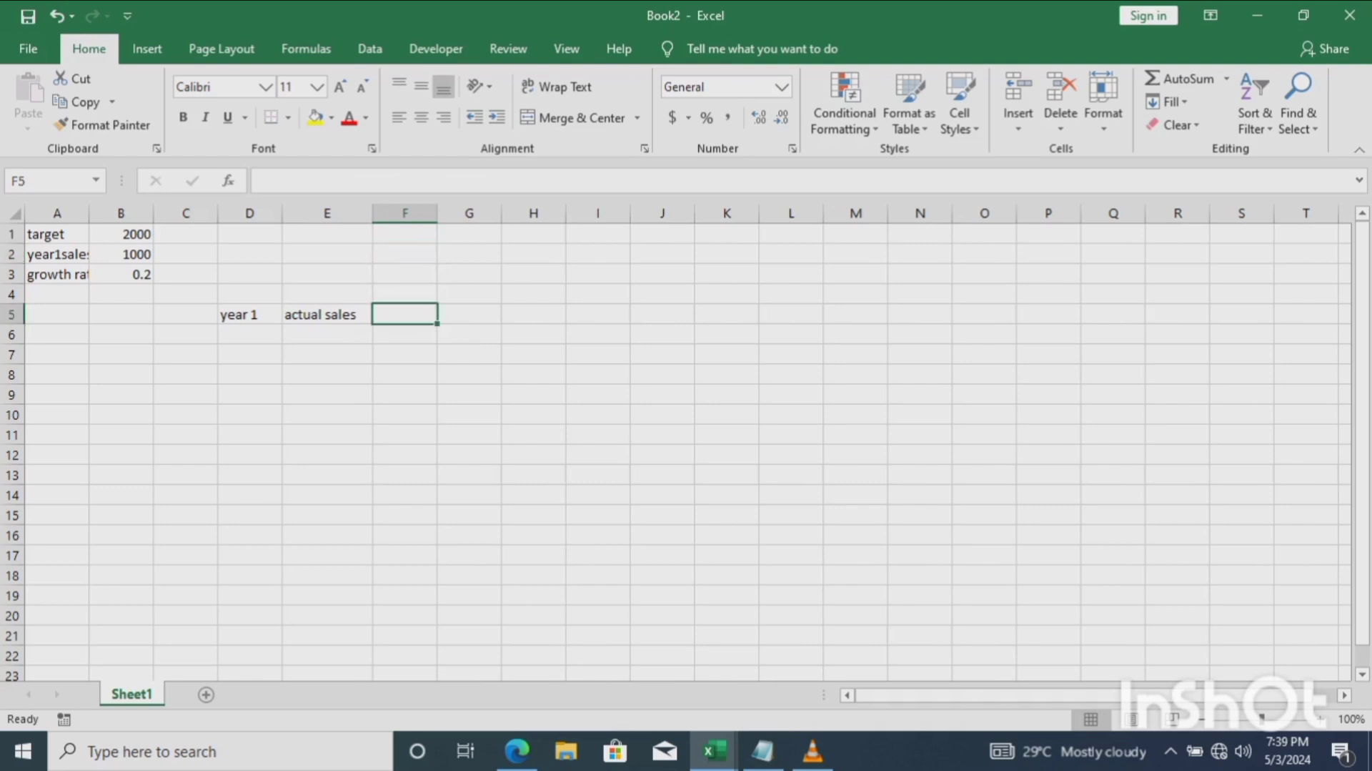
text(target)
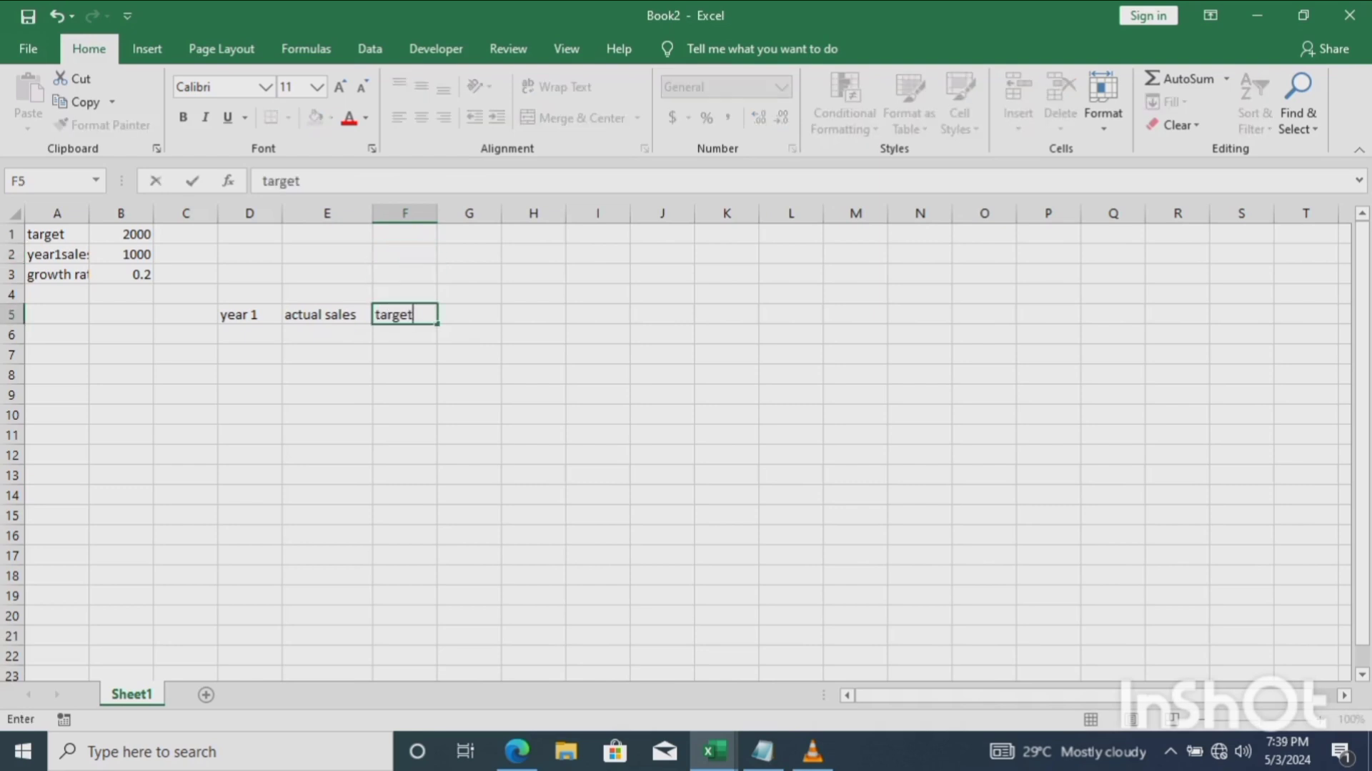
text( reached)
key(Return)
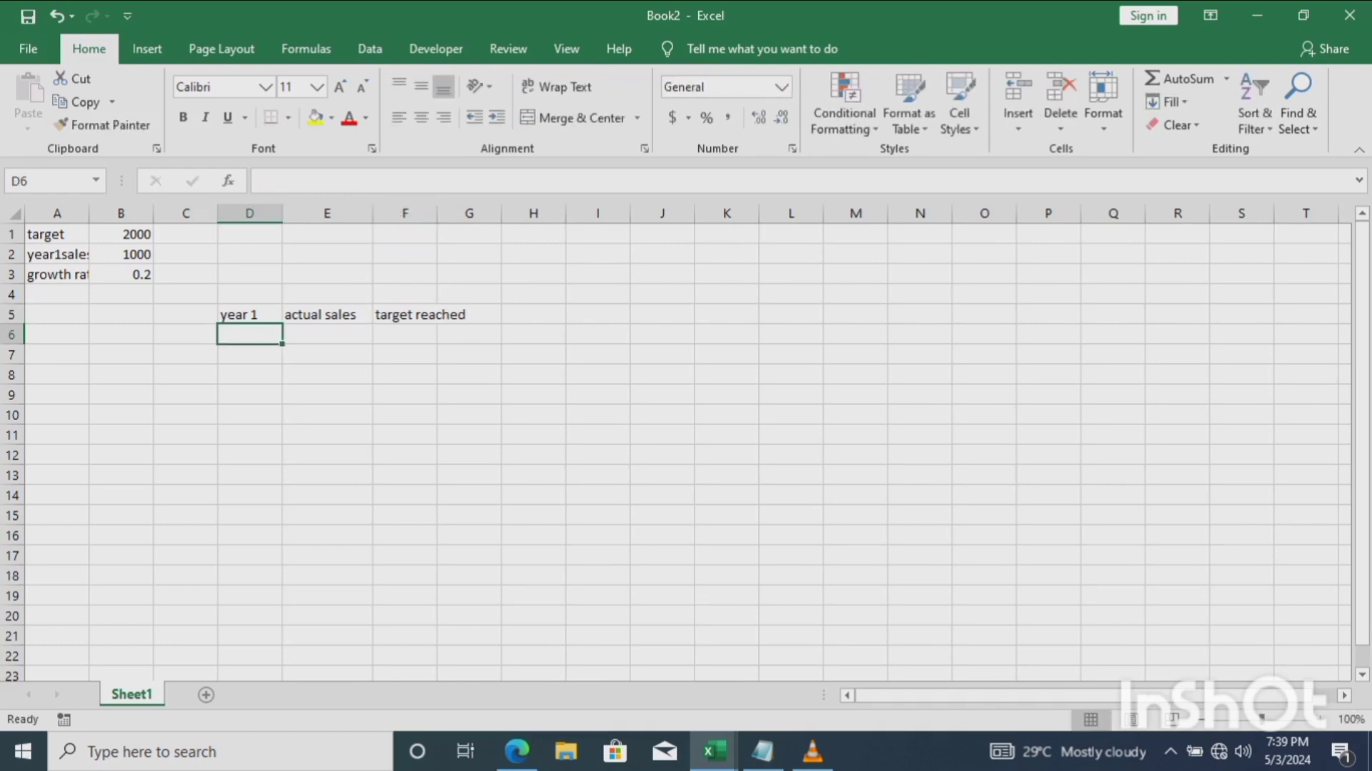
- Review the target, year 1 sales and growth rate values in B1:B3
click(121, 234)
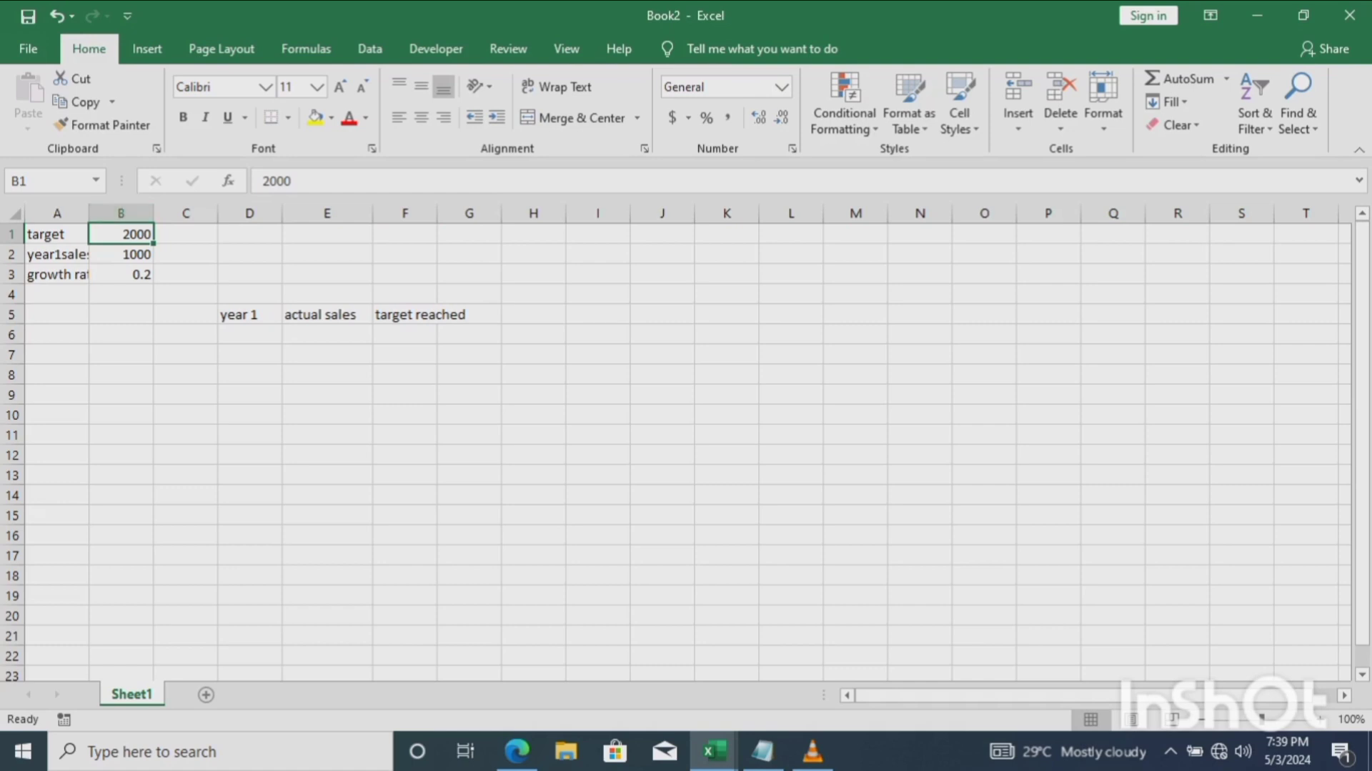
click(121, 255)
click(121, 275)
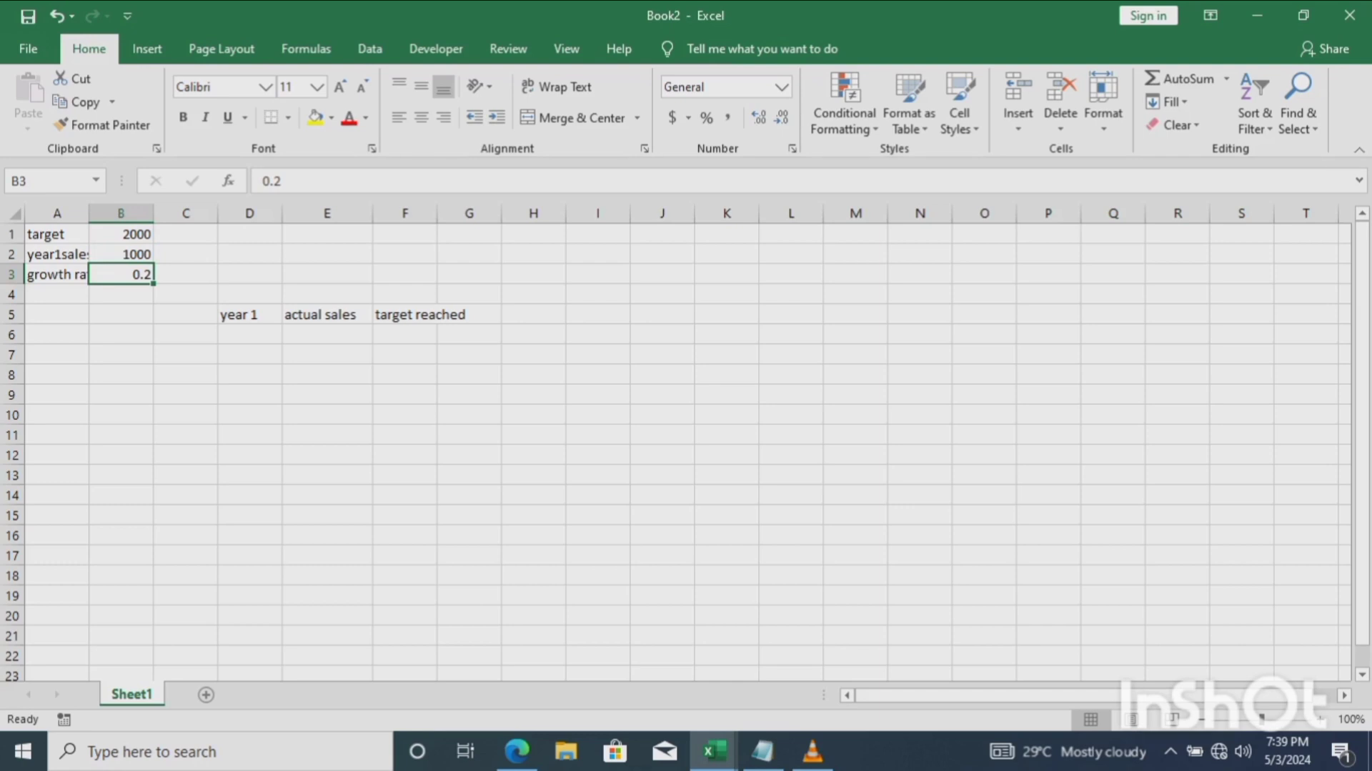
click(120, 234)
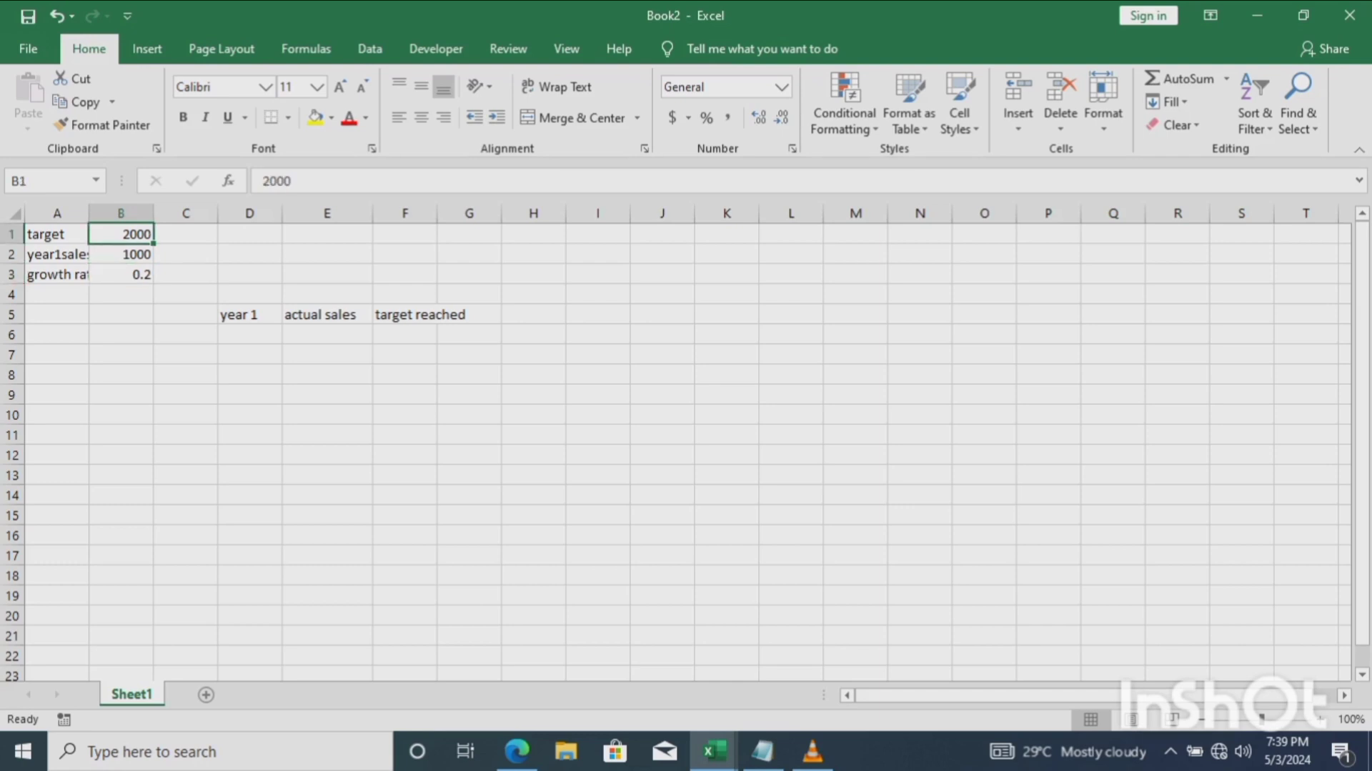
click(121, 254)
click(121, 275)
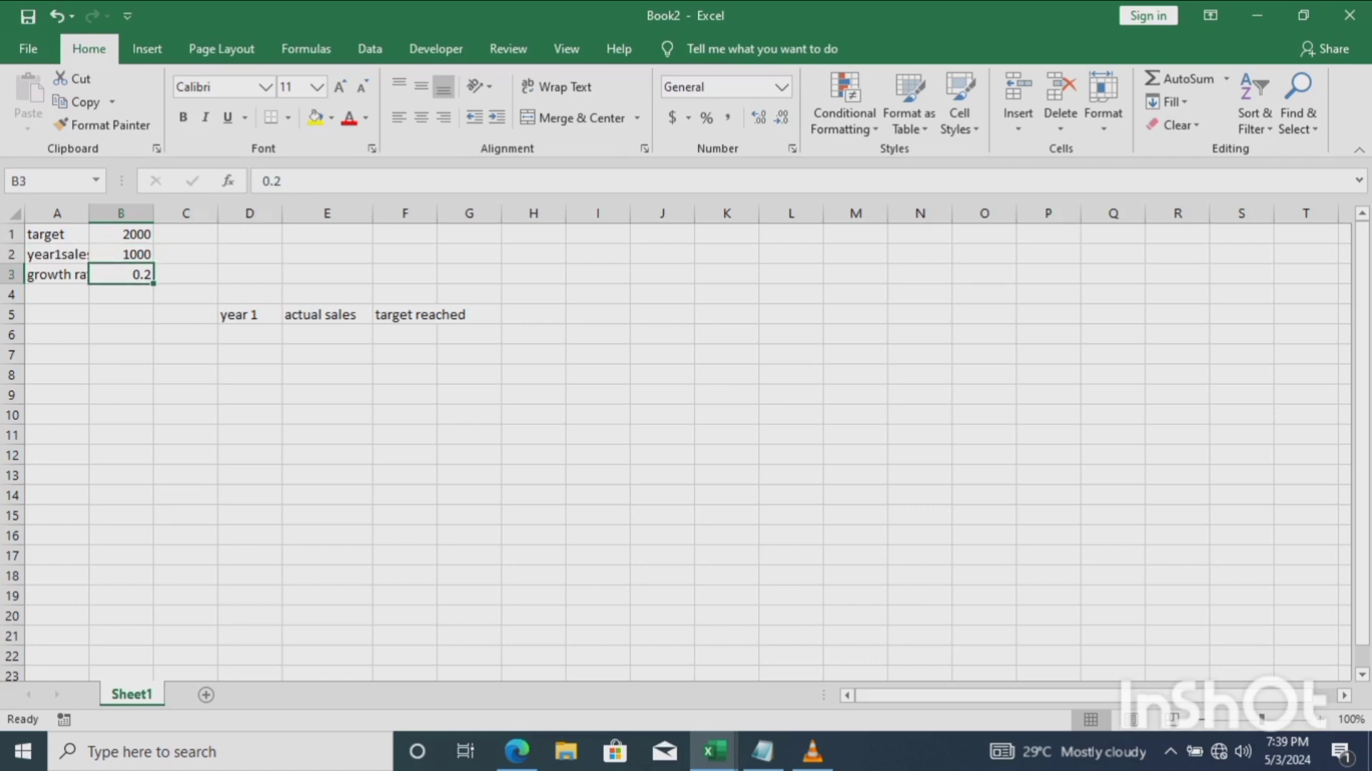
- Enter 1 as the first year in D6 and select the assumptions range A1:B3
click(249, 335)
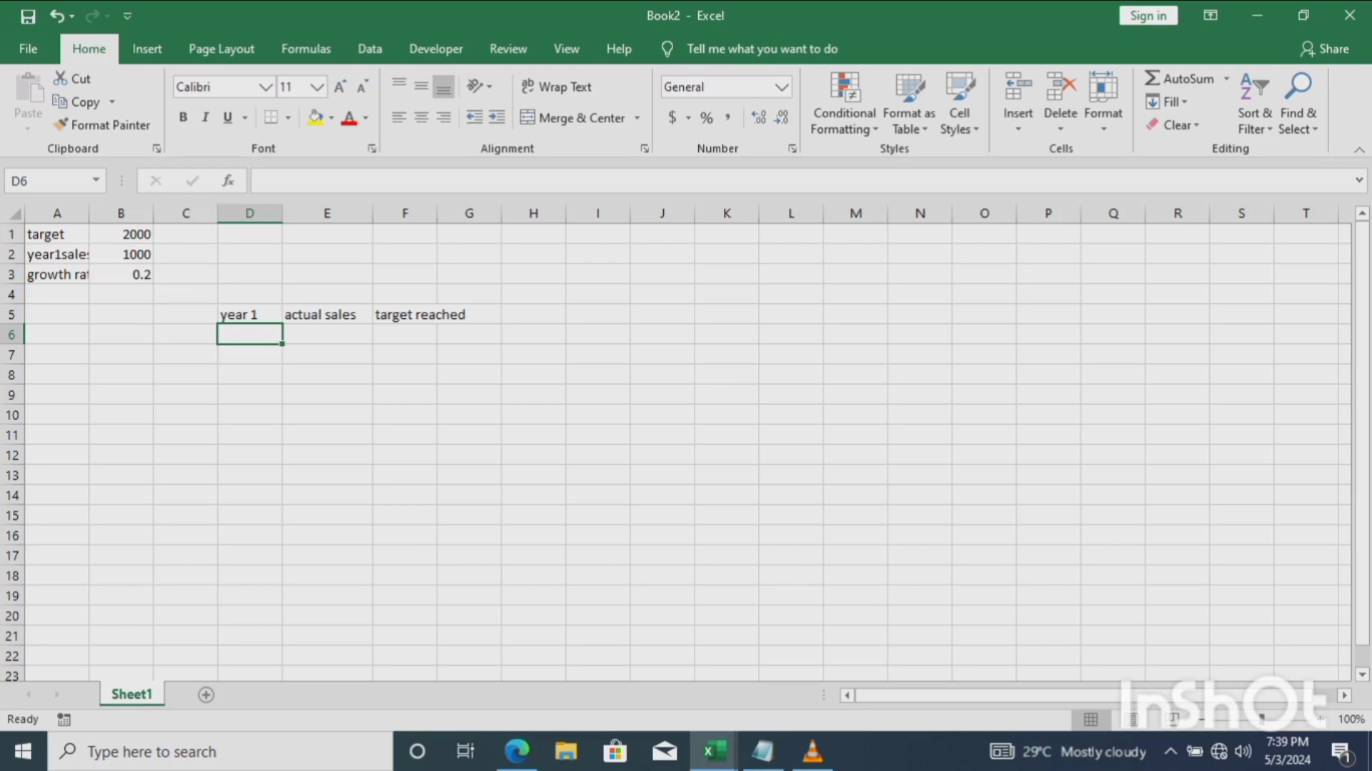
text(1)
key(Tab)
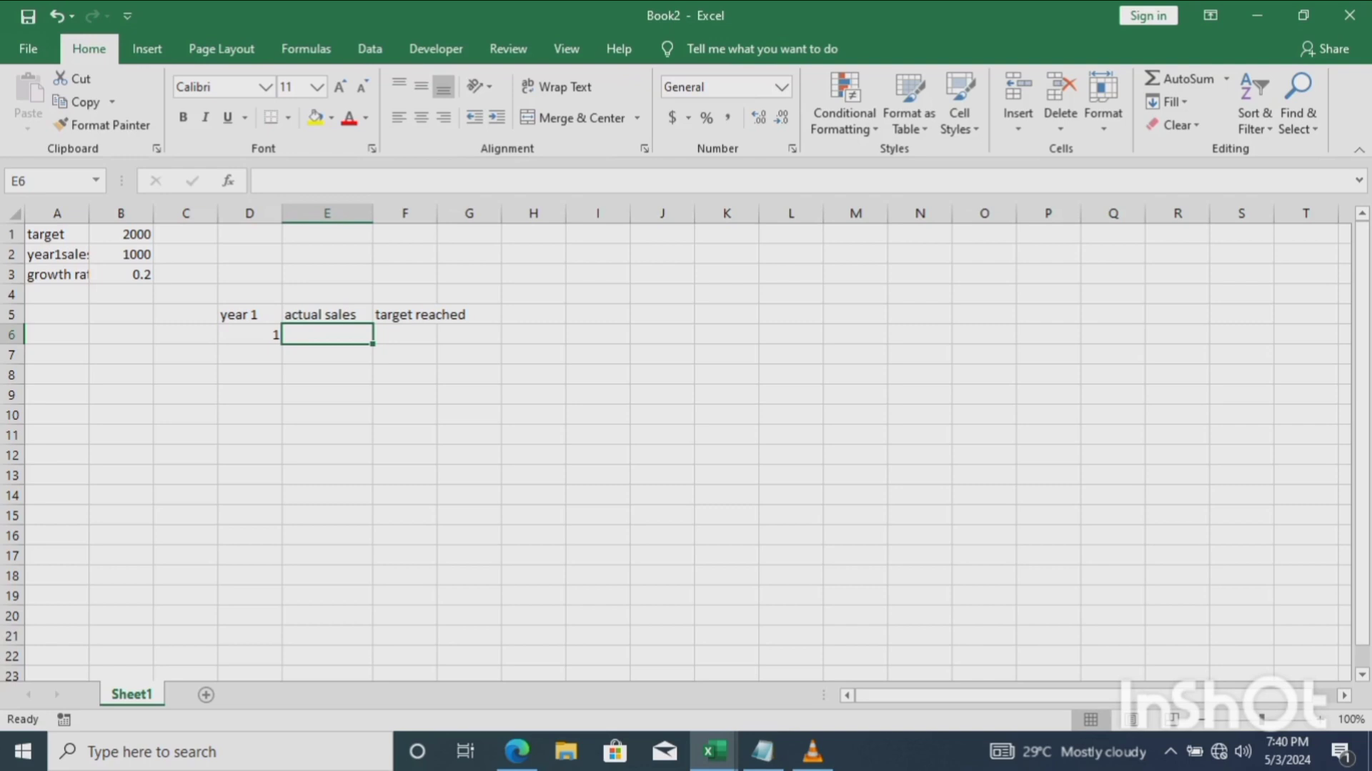
click(57, 234)
drag(57, 234, 121, 275)
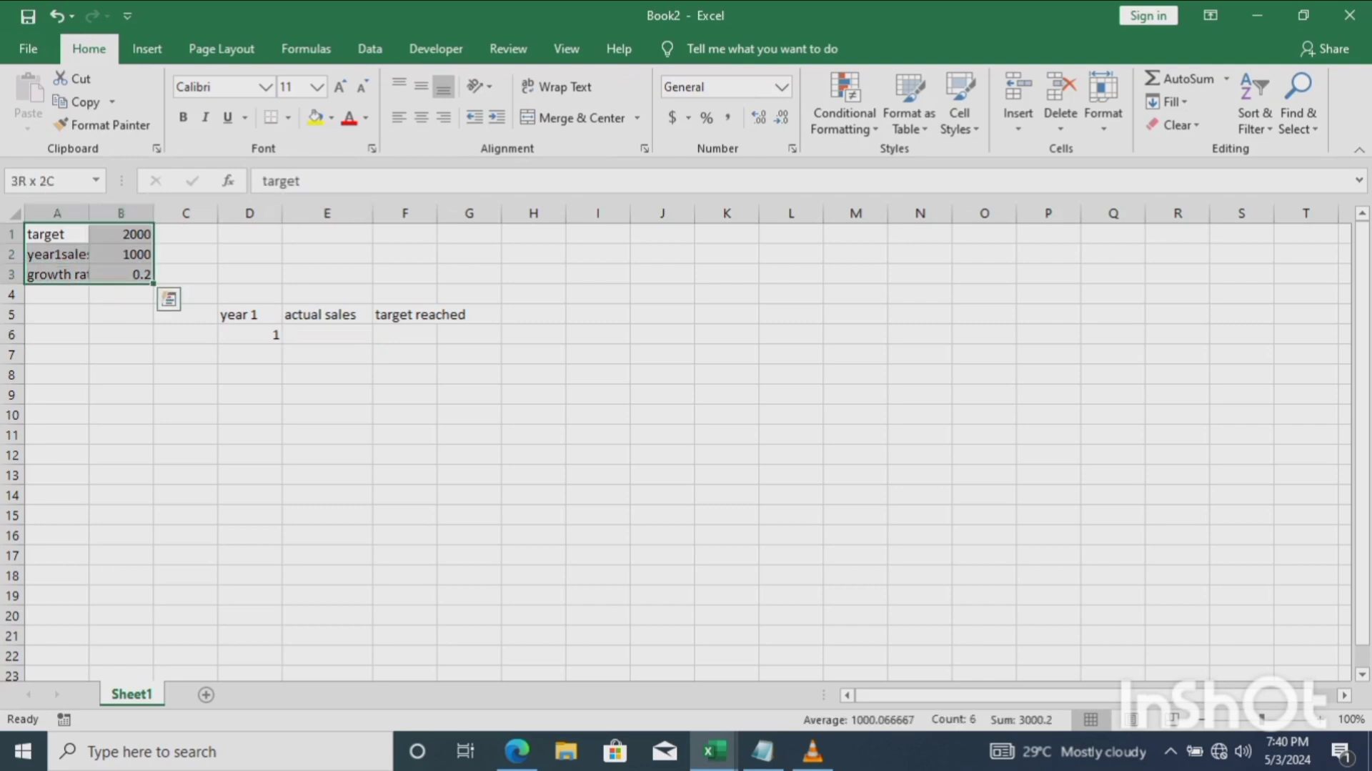
click(370, 48)
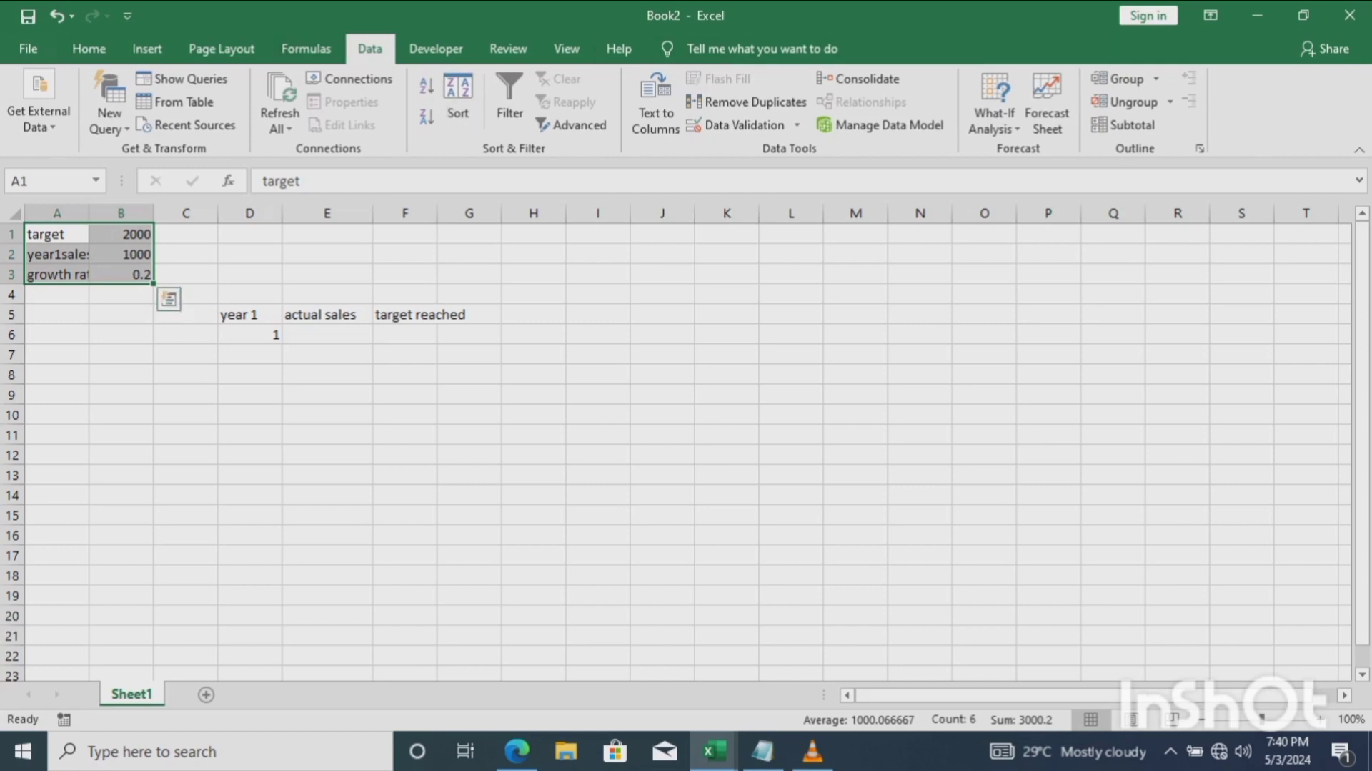
right_click(118, 255)
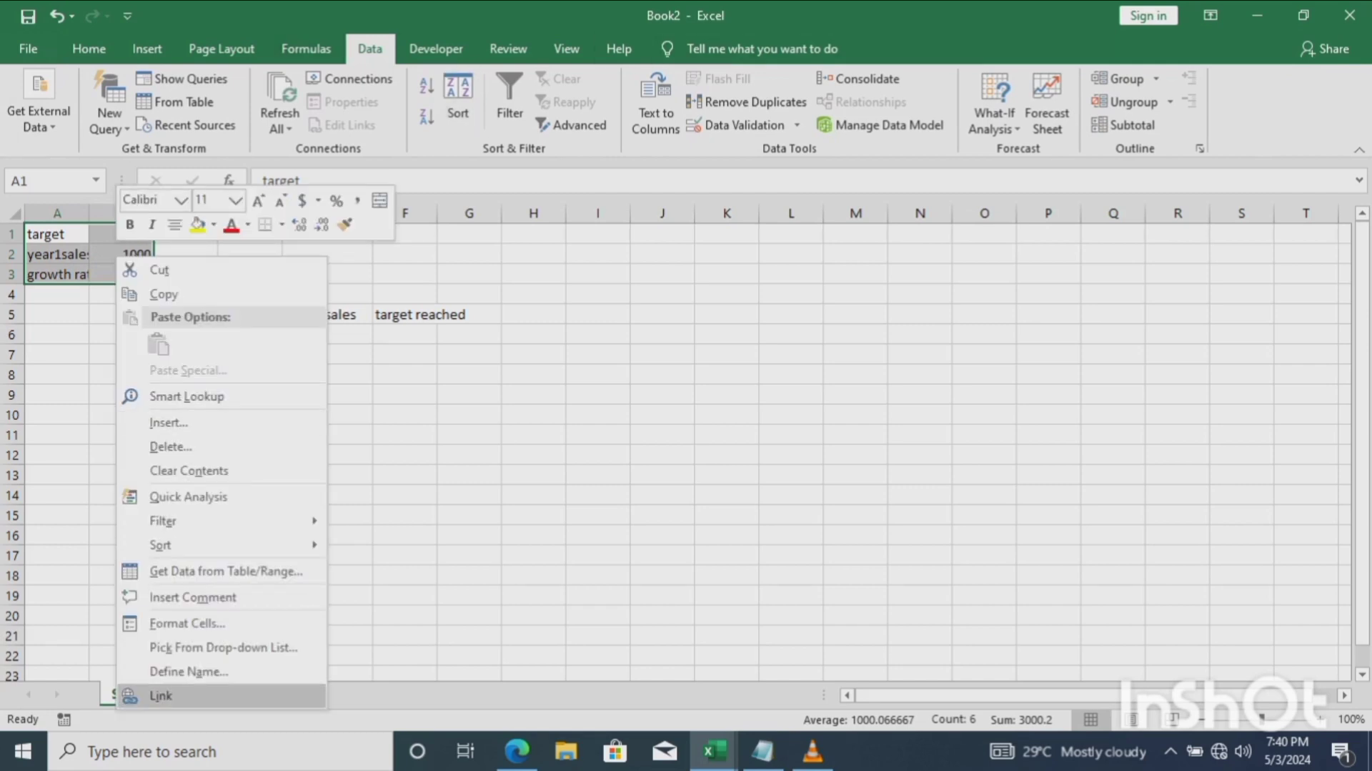
click(189, 671)
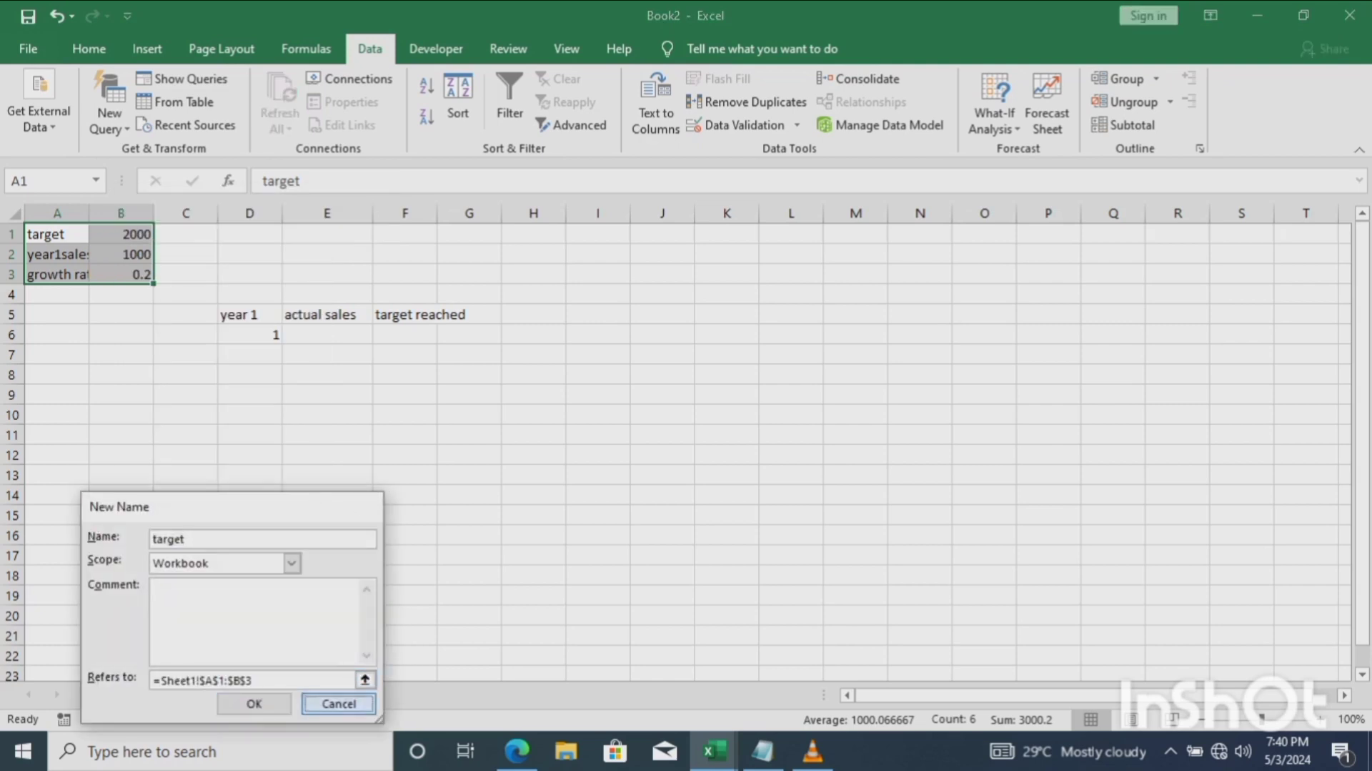
click(339, 703)
click(222, 49)
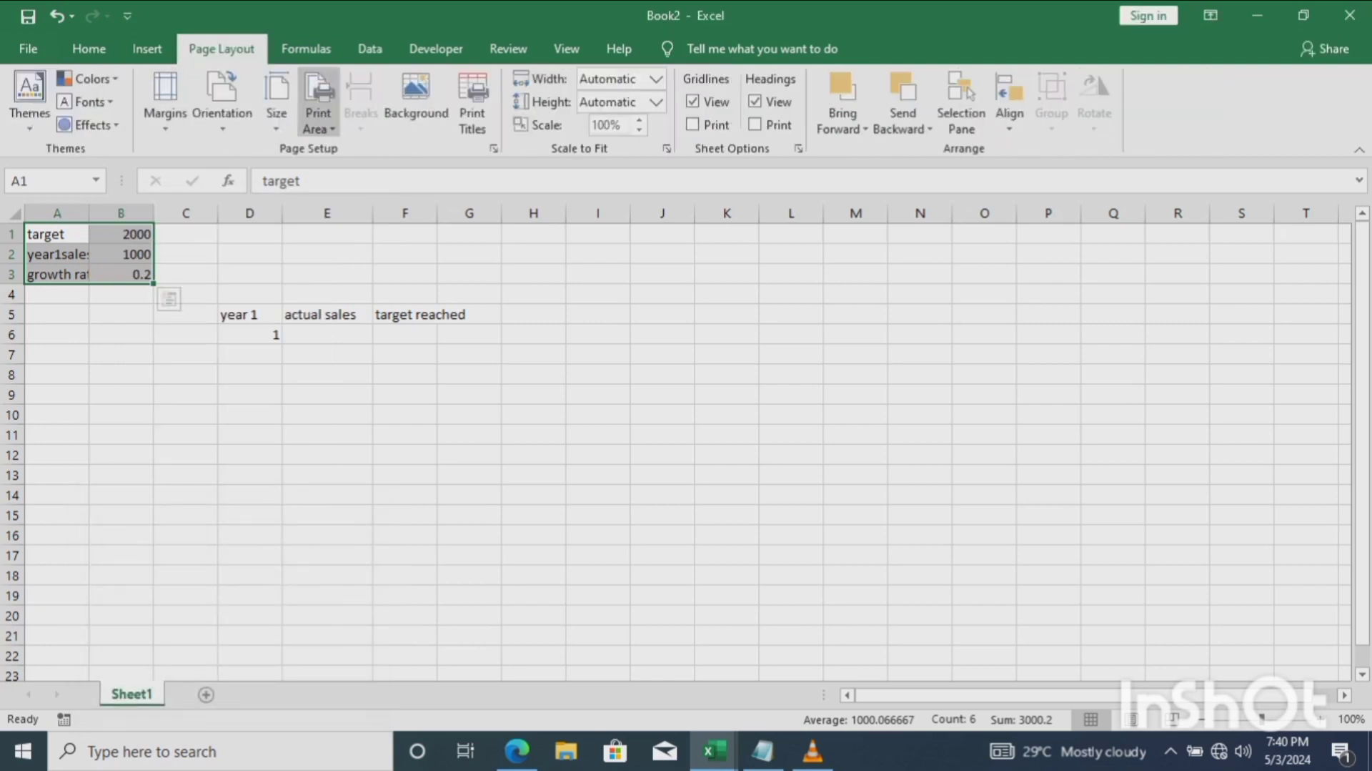
click(508, 49)
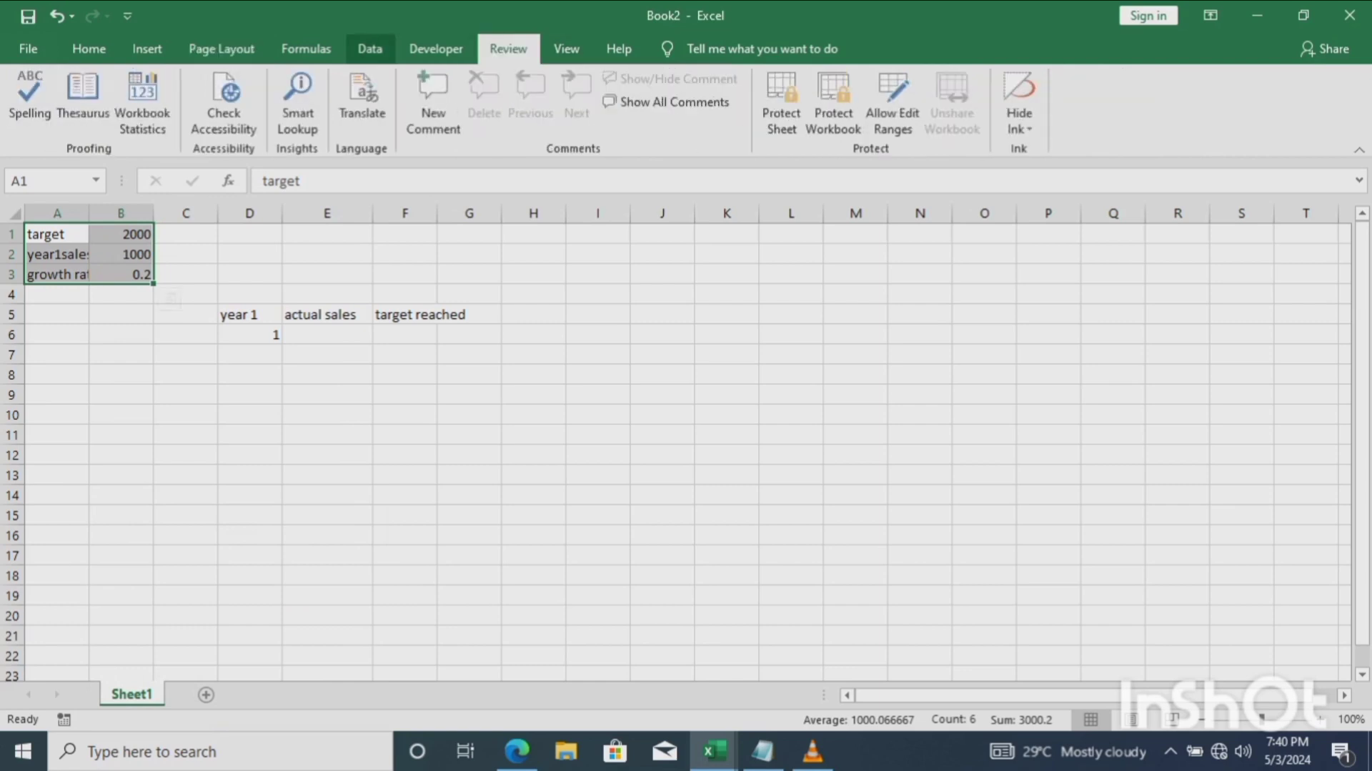
click(370, 48)
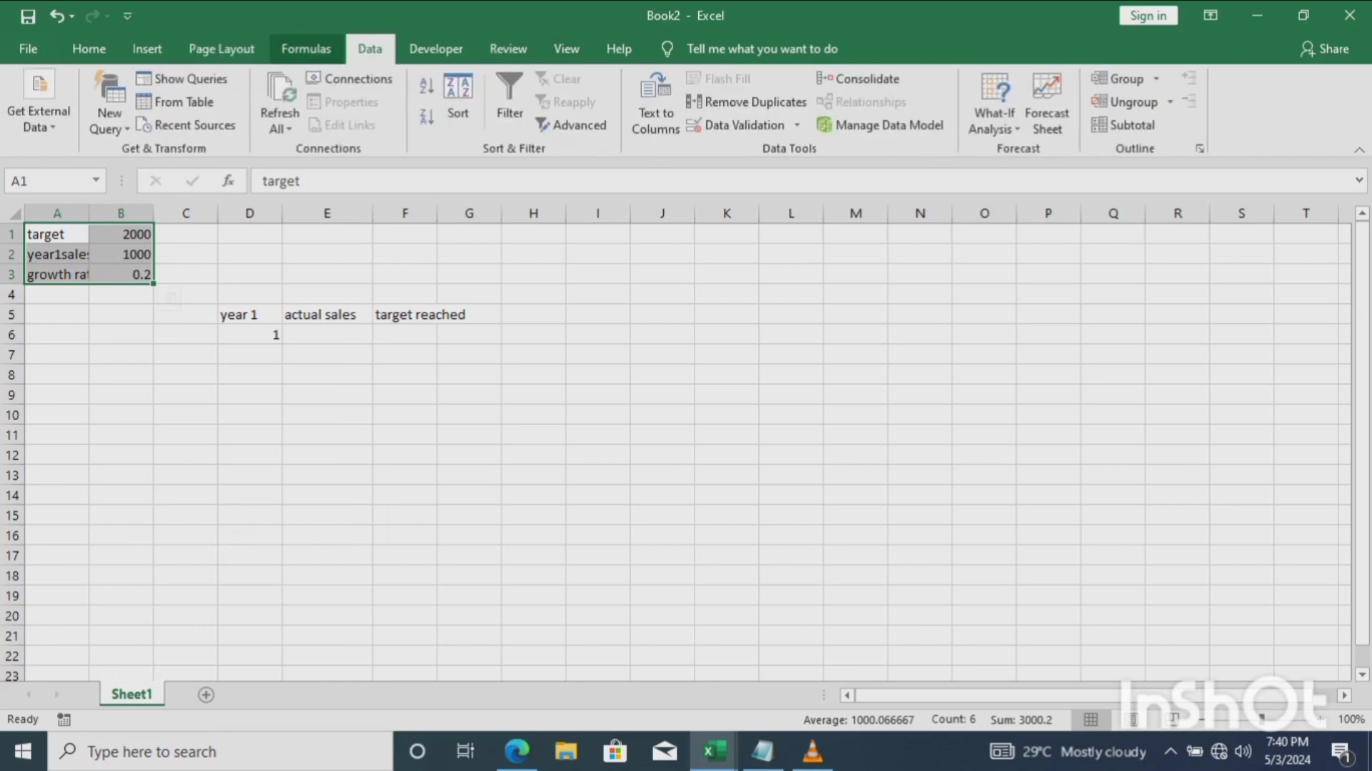
- Create range names for the values in A1:B3 from the labels in the left column
click(306, 49)
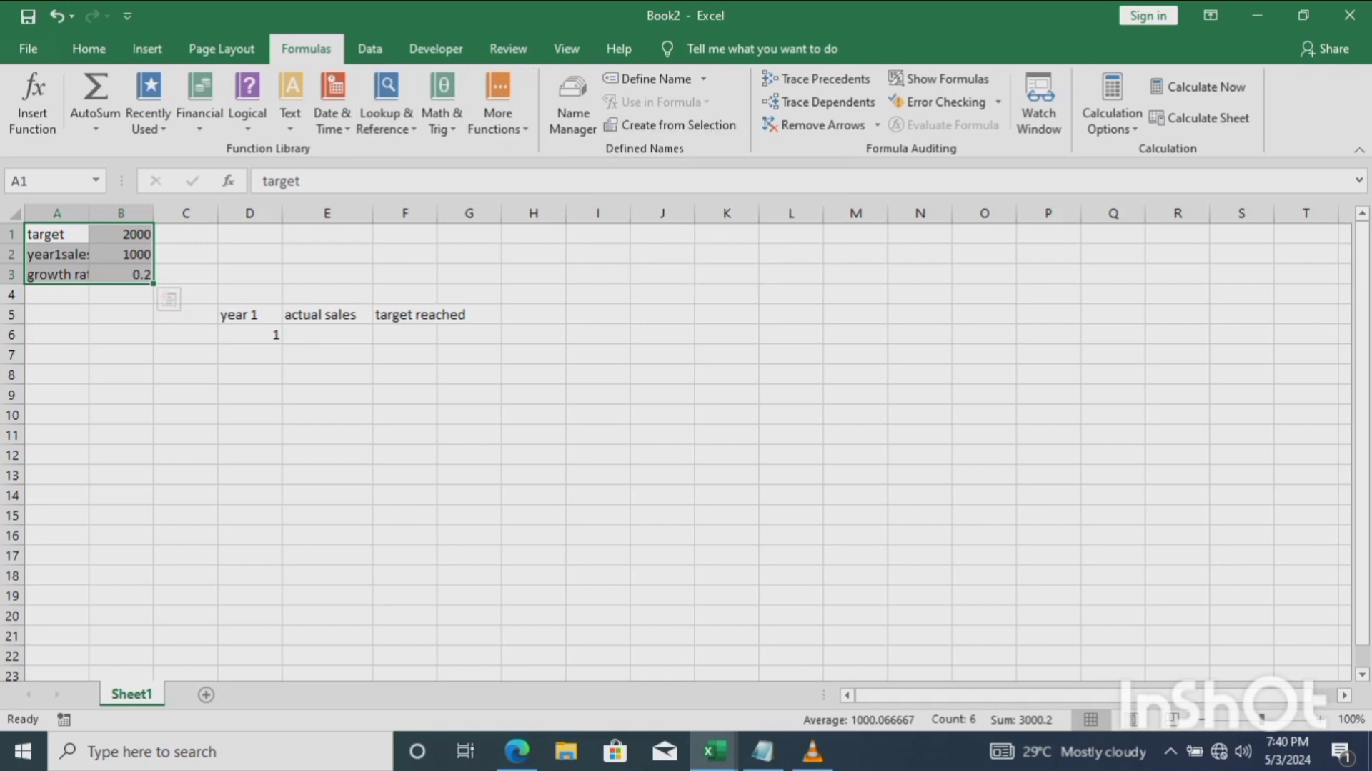
click(670, 124)
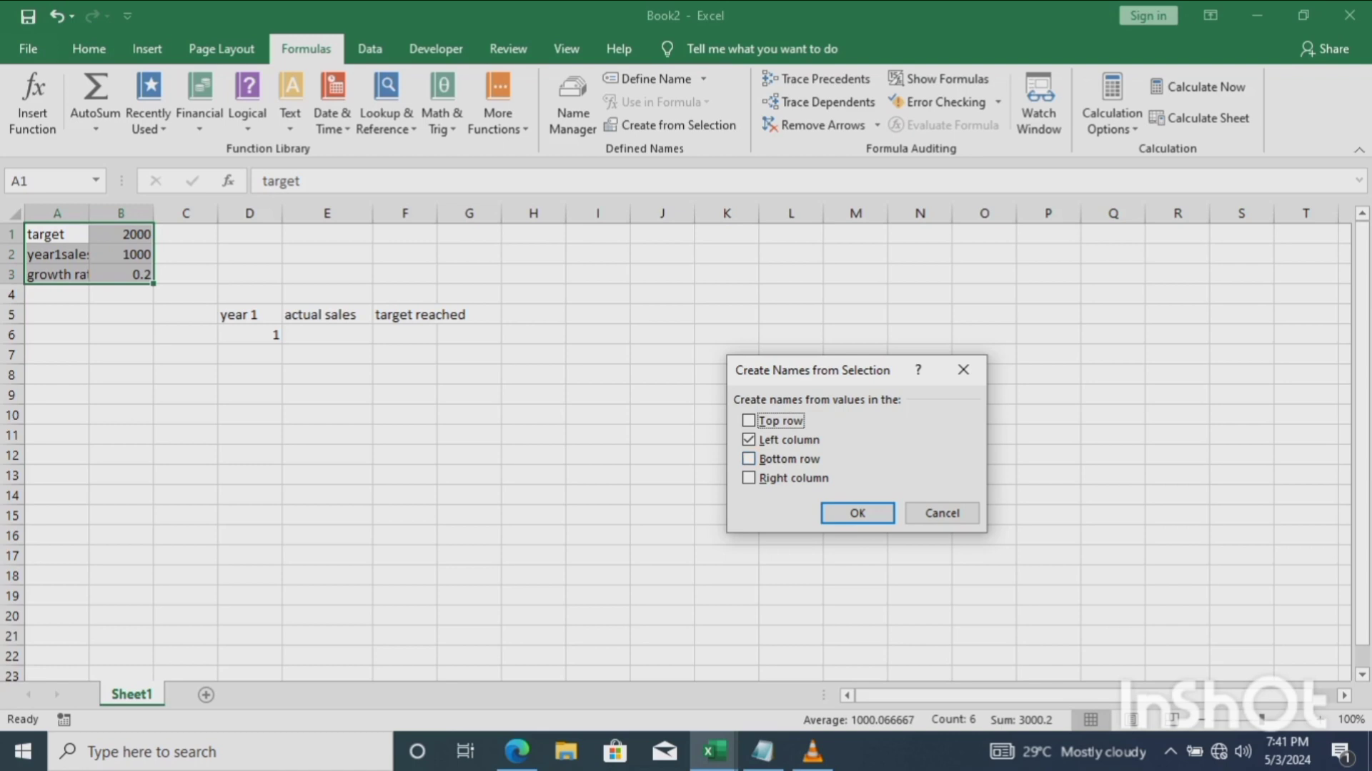
key(Return)
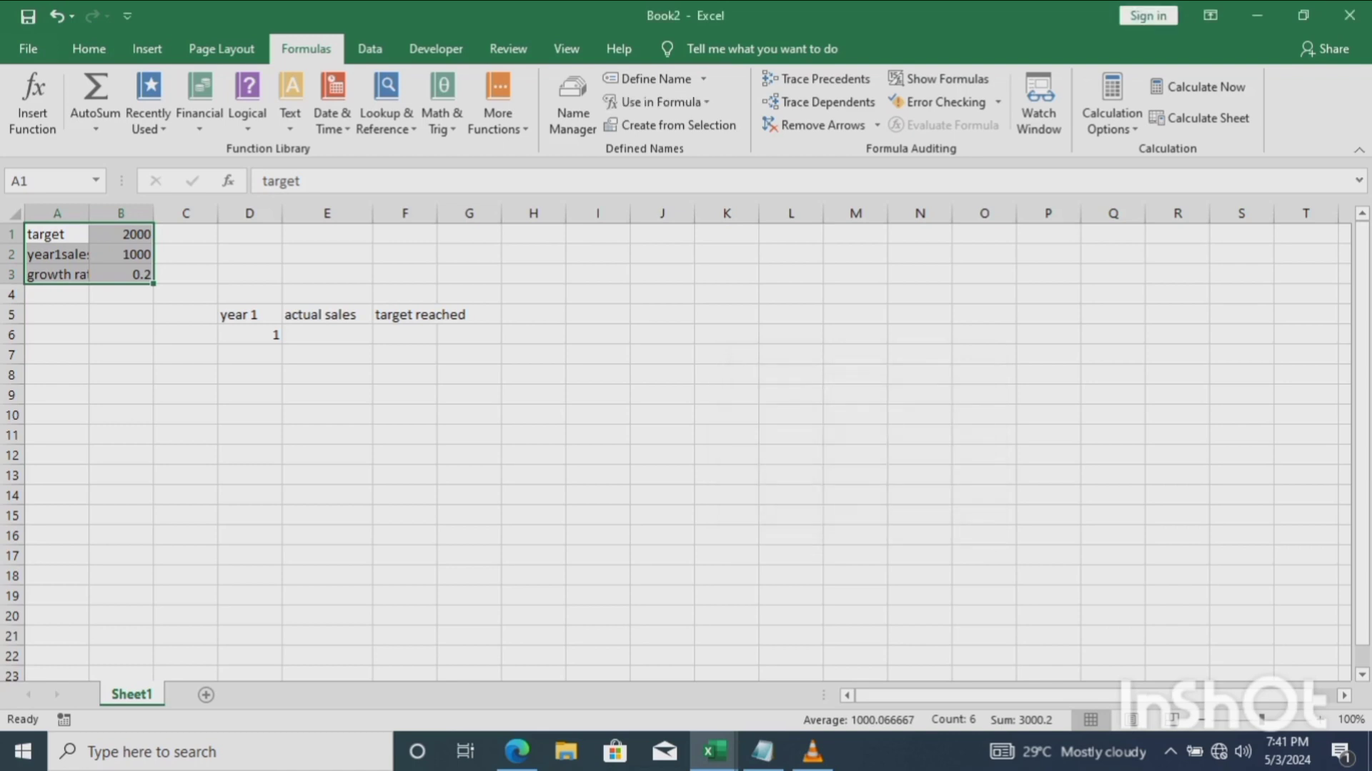
- Enter the formula =year1sales in E6 as the first year's actual sales
click(327, 334)
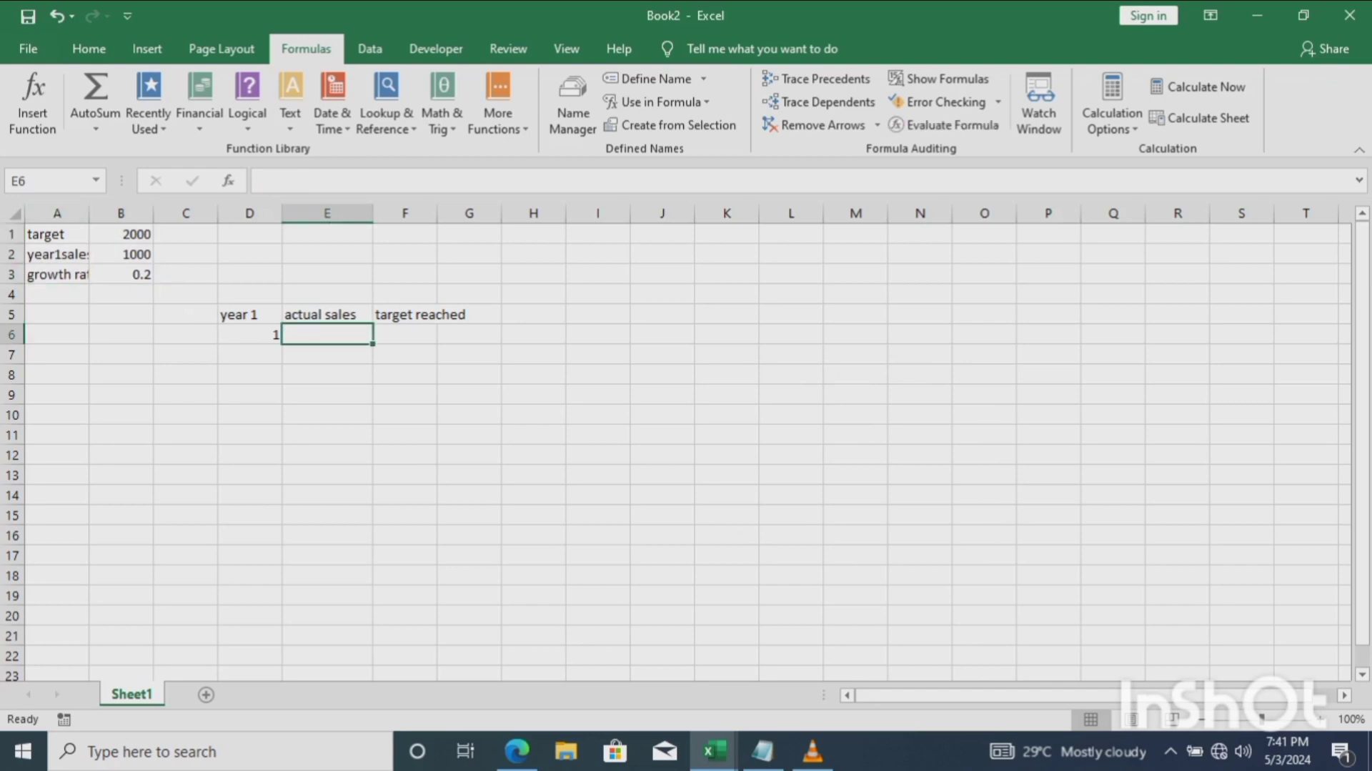
text(=yea)
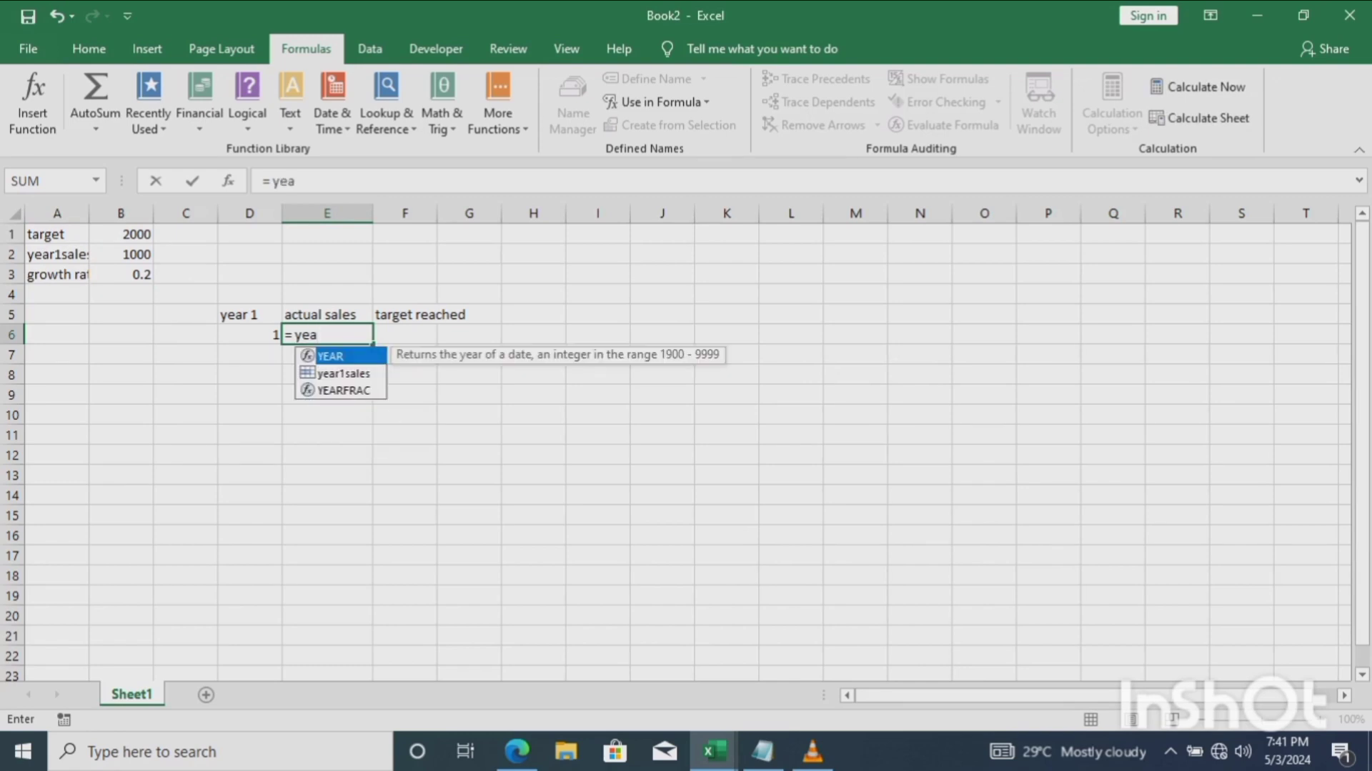
key(Down)
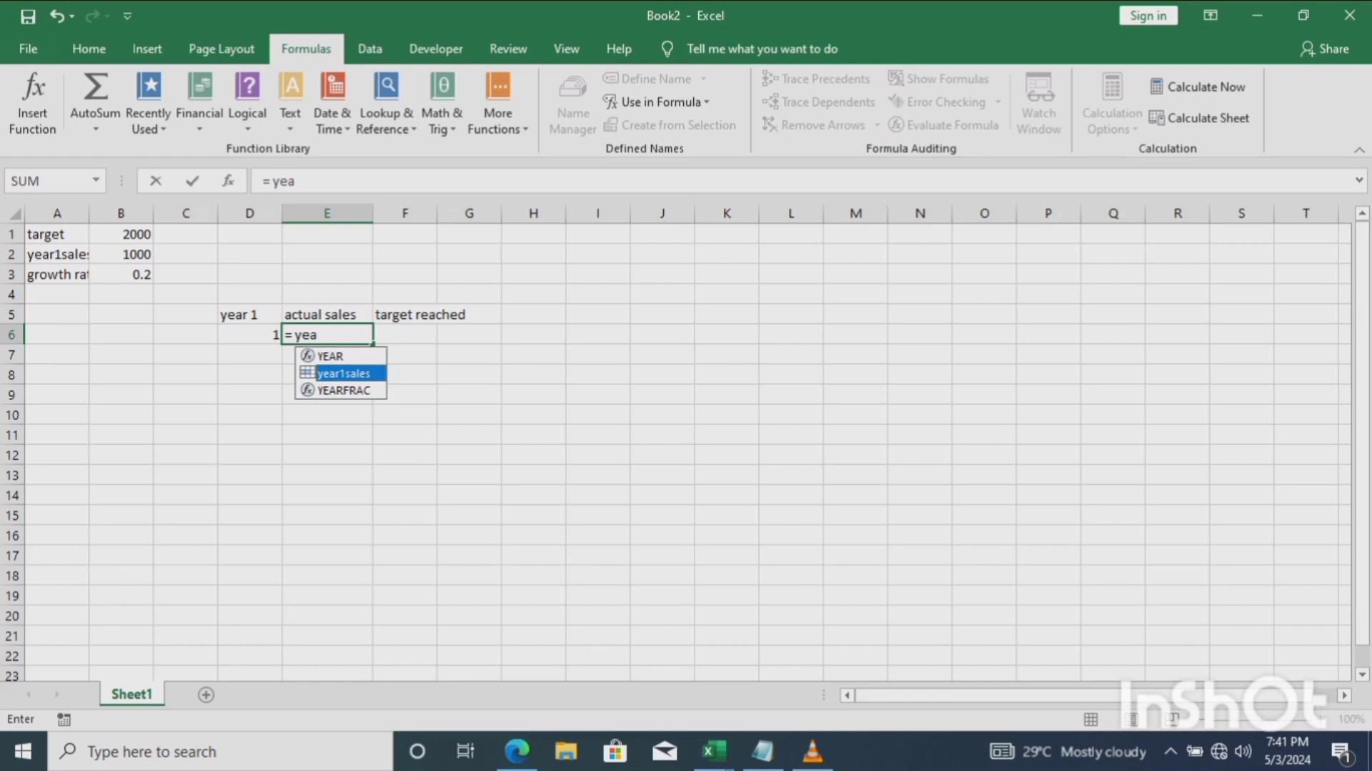
key(Tab)
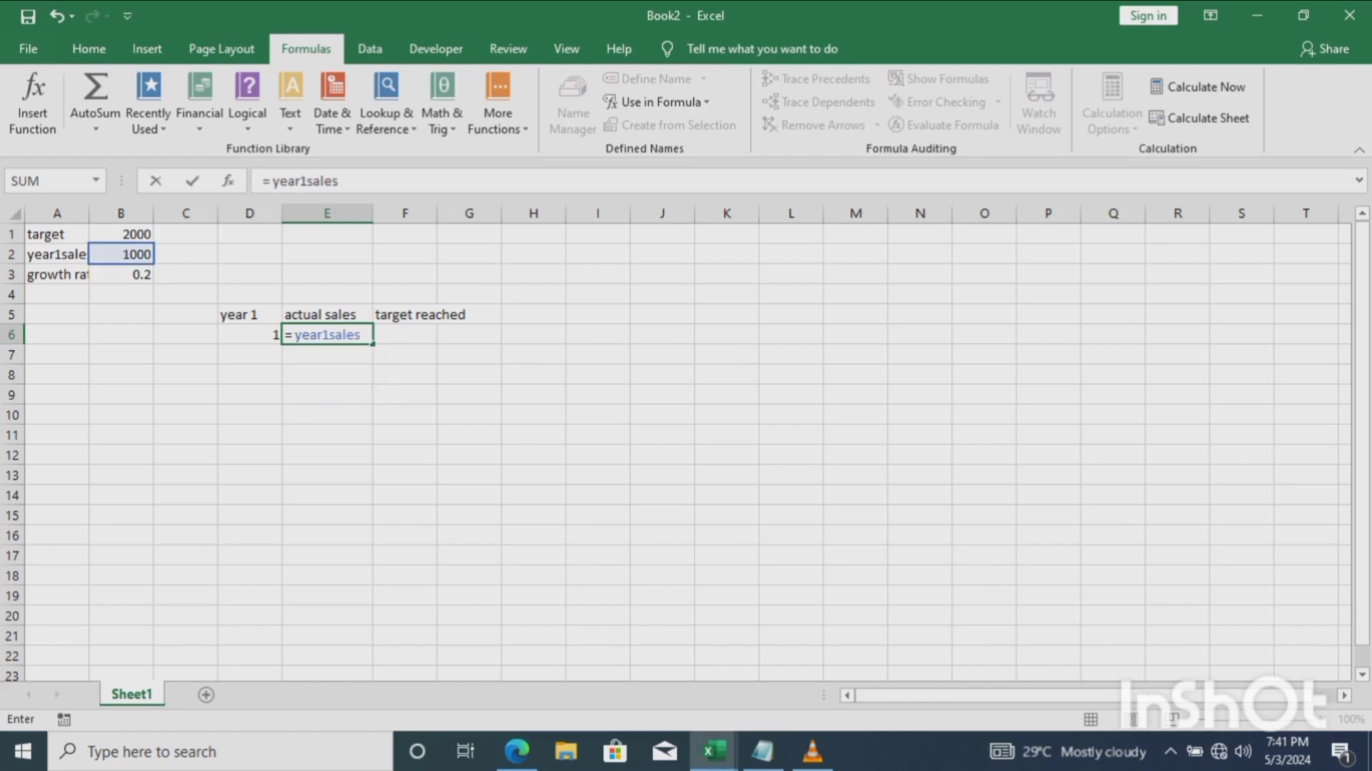
key(Return)
- Enter the formula =D6+1 in D7 and fill it down to D16 to number the remaining years
click(404, 333)
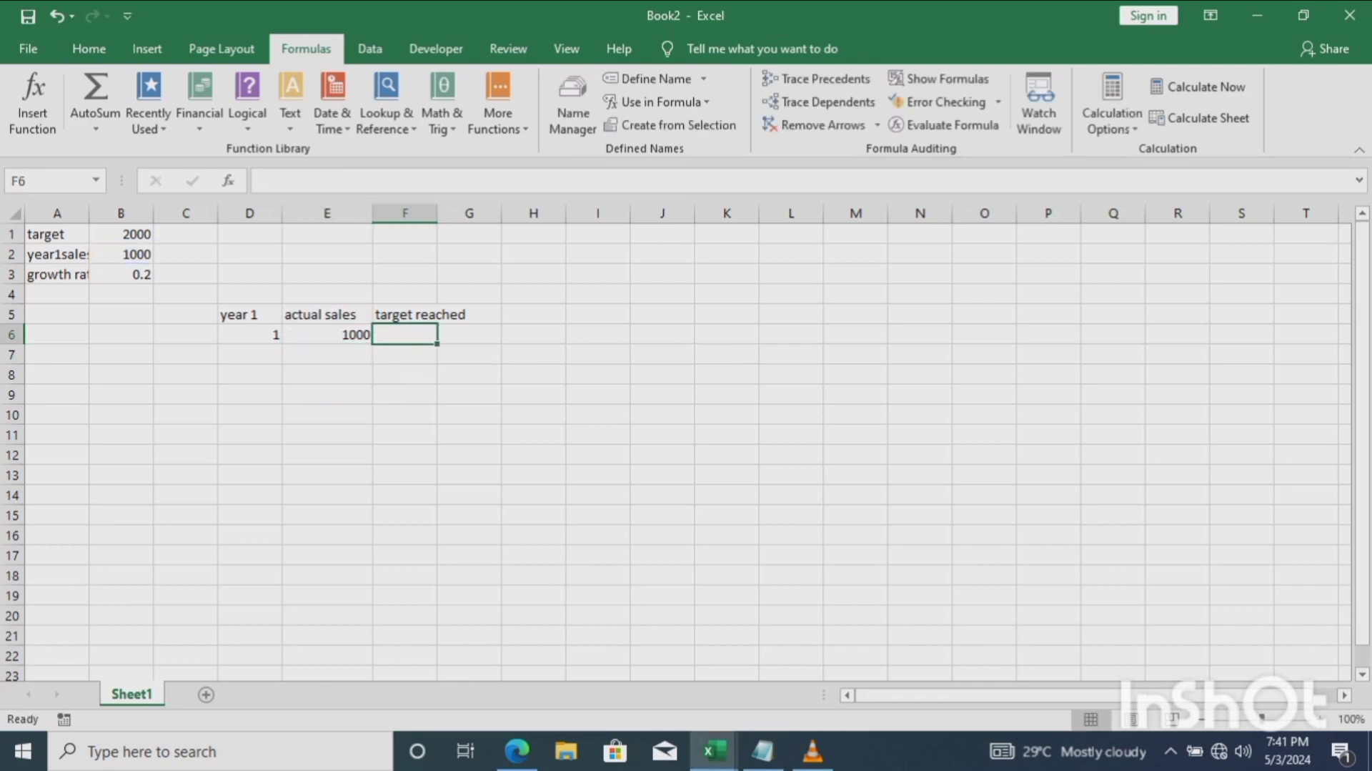
click(249, 355)
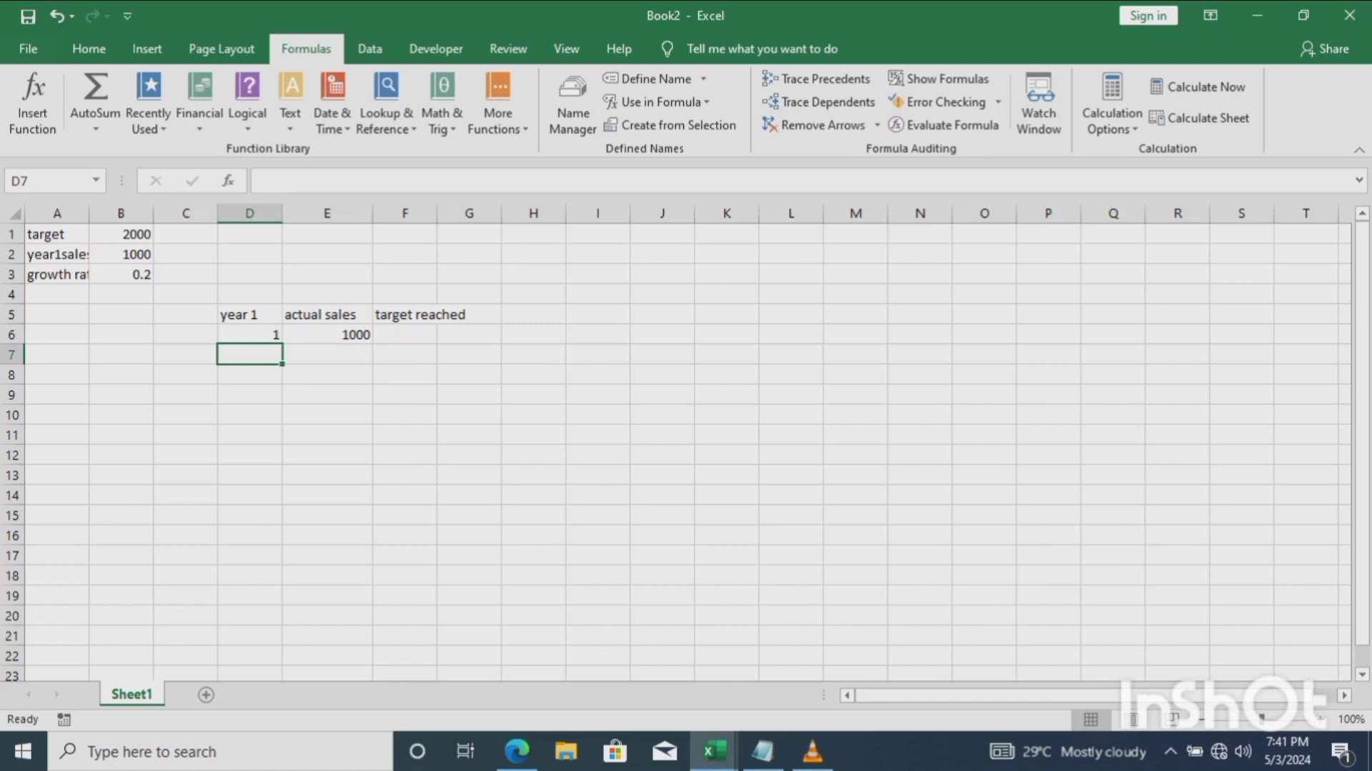
text(=)
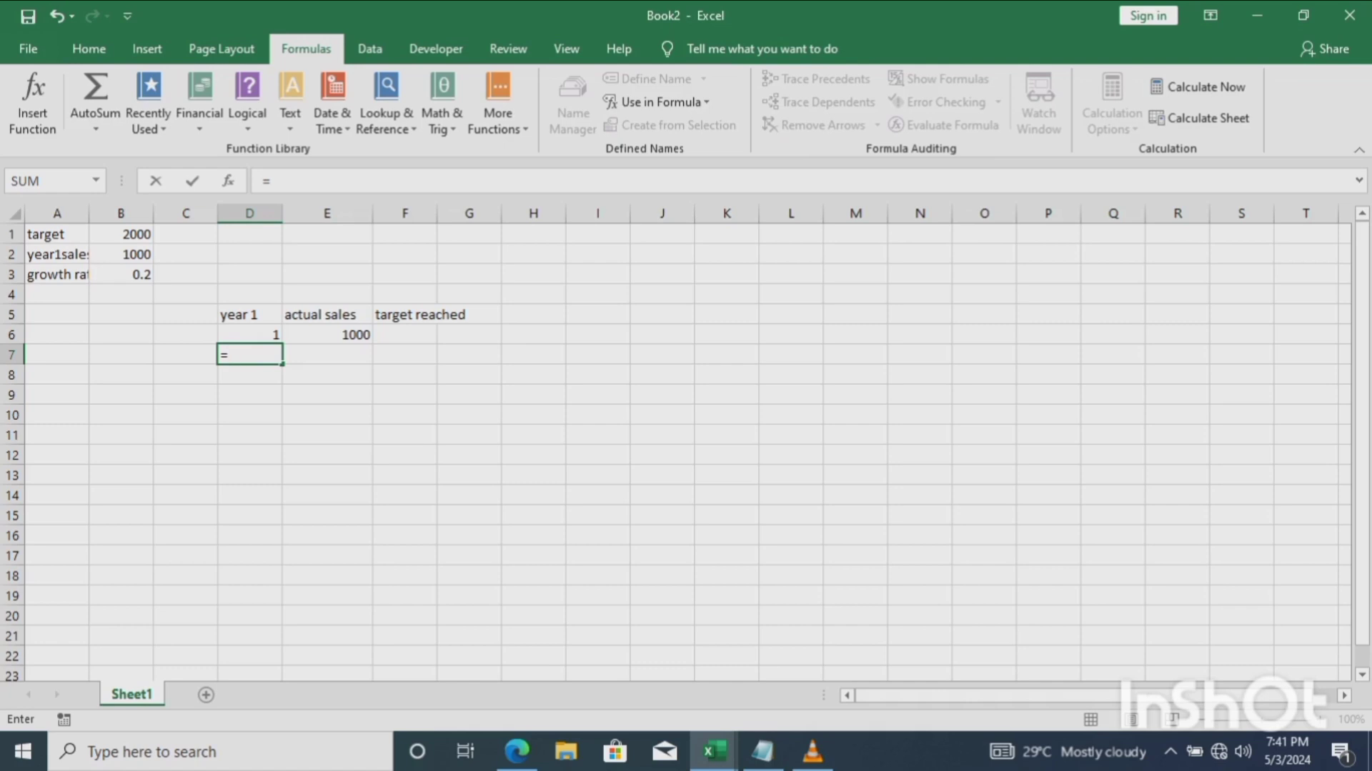
text(d)
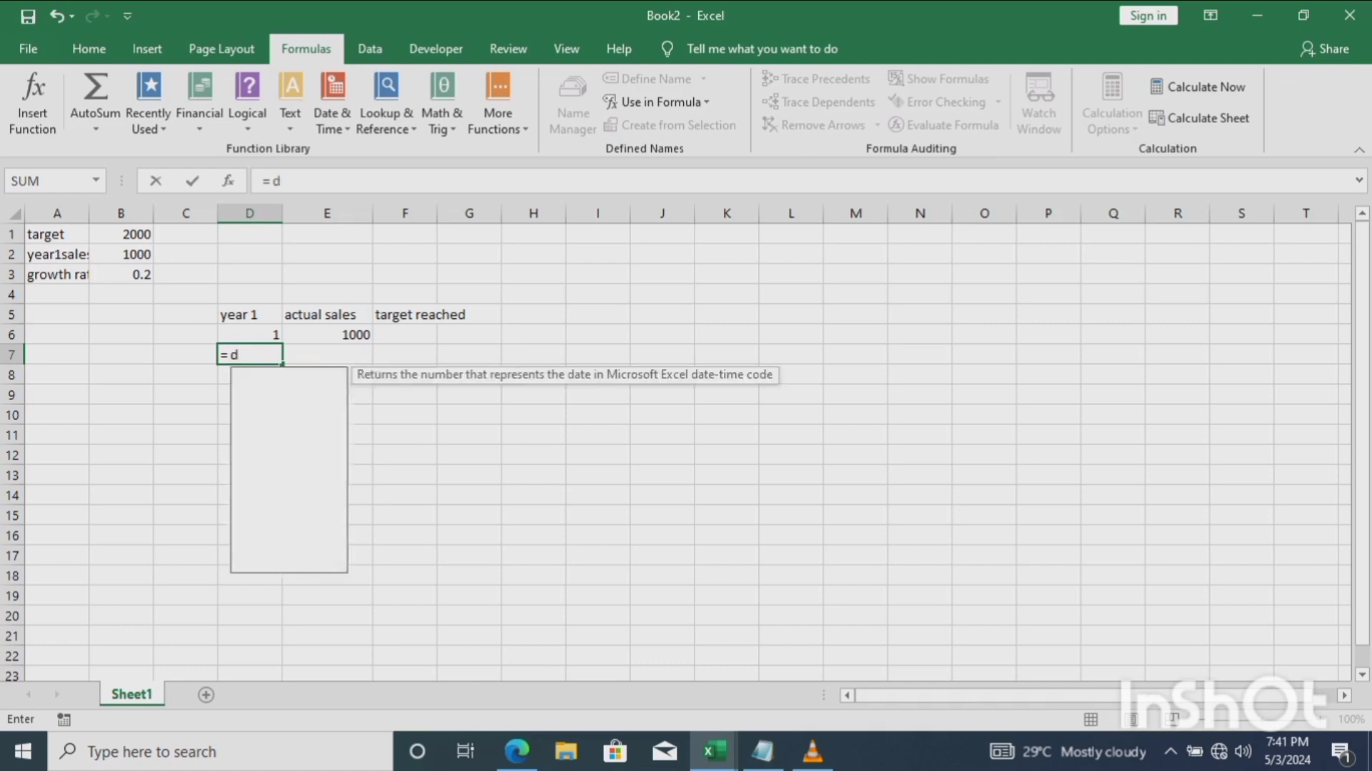
text(6+1)
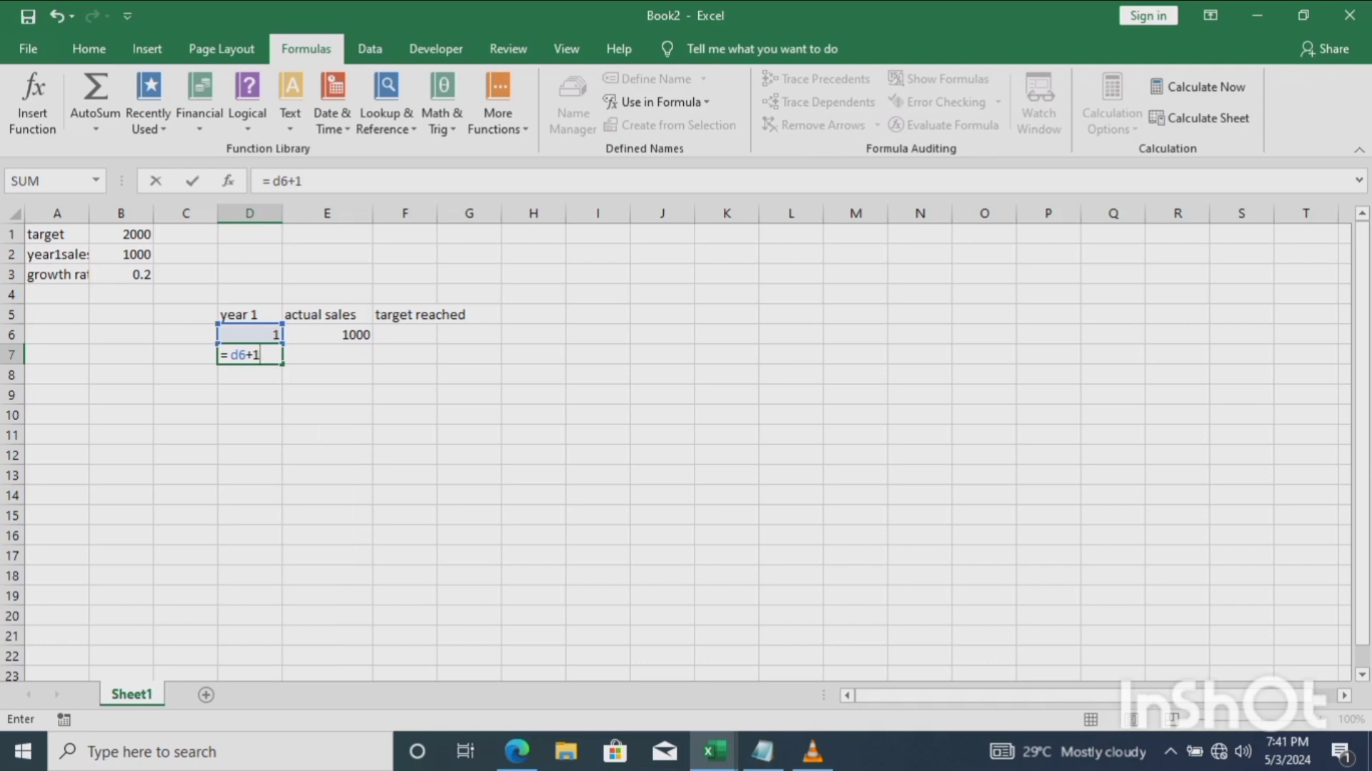
key(Return)
click(250, 354)
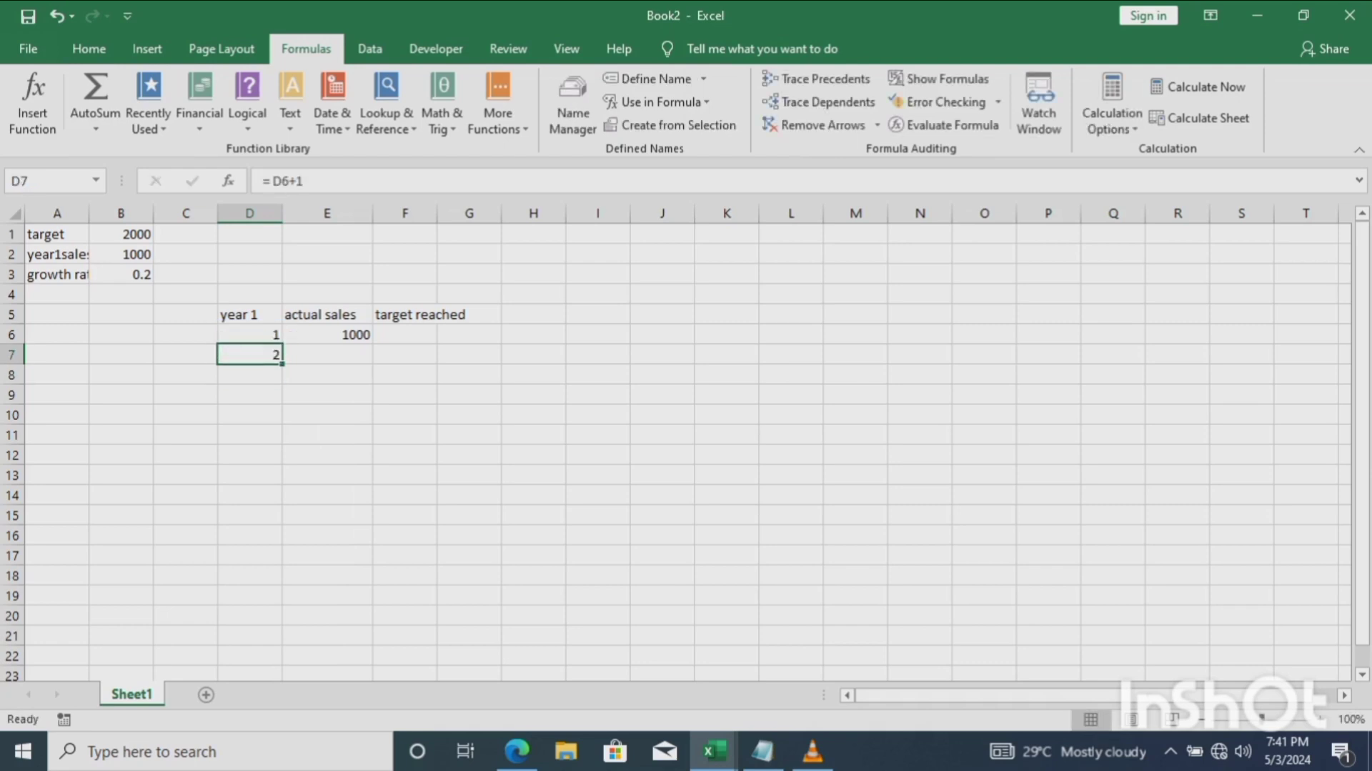
drag(282, 364, 283, 545)
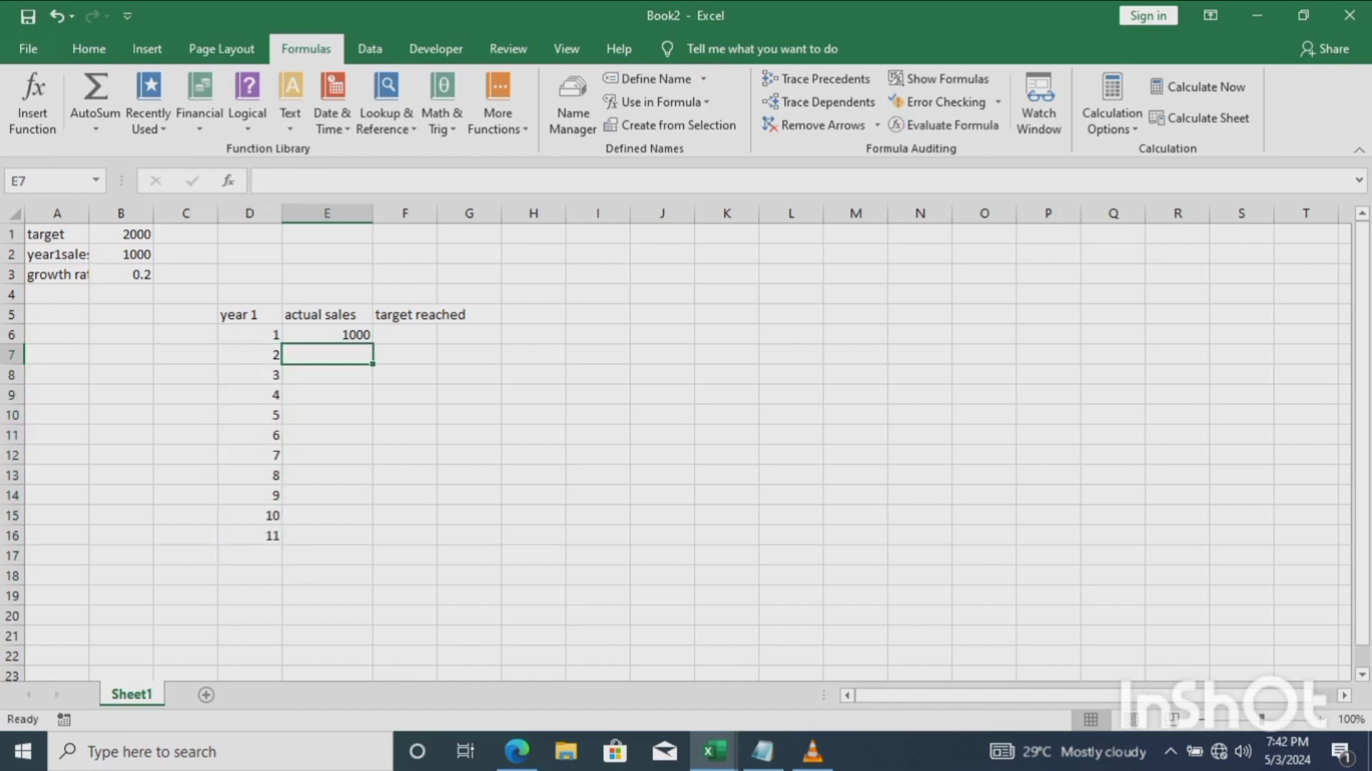
- Enter =E6*(1+growth_rate) in E7 and fill it down to E16 for the yearly actual sales
text(=)
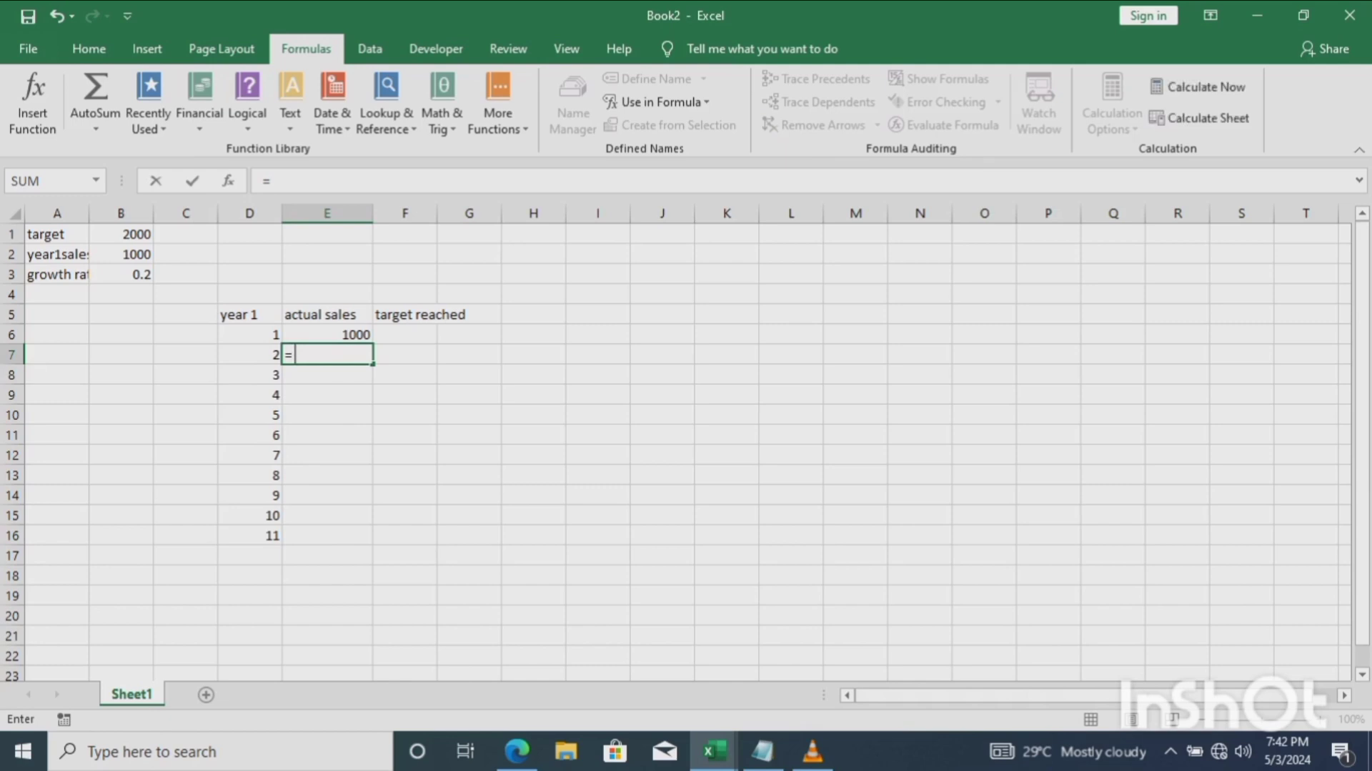
text(e)
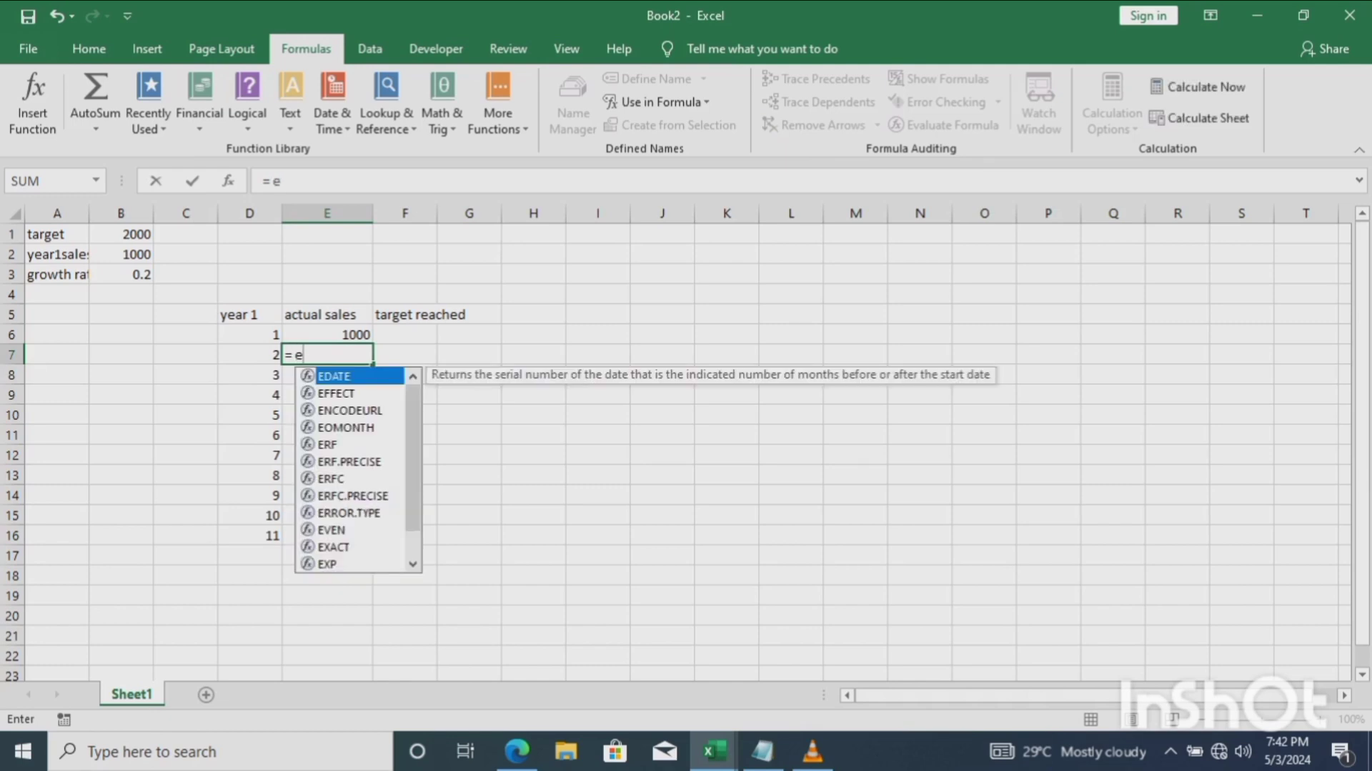
text(6*)
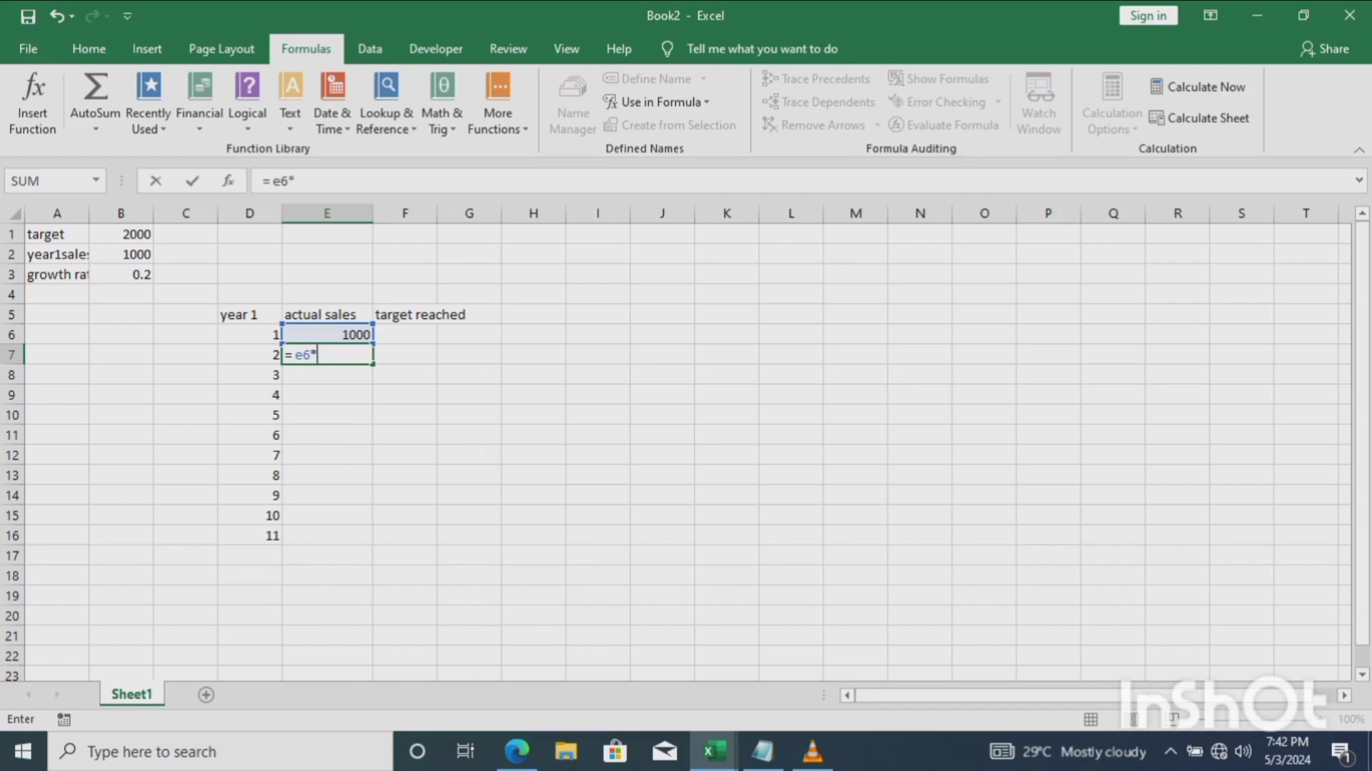
text((1+gr)
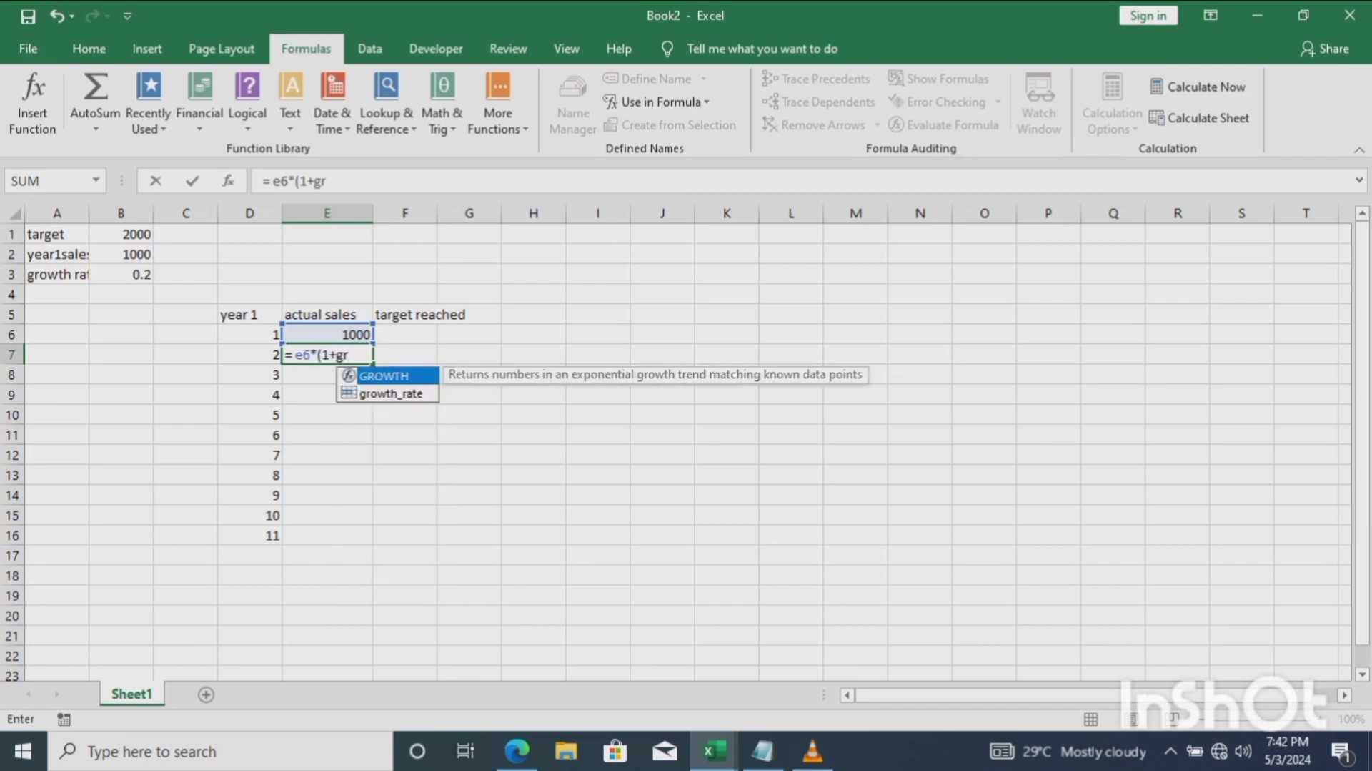
key(Down)
key(Tab)
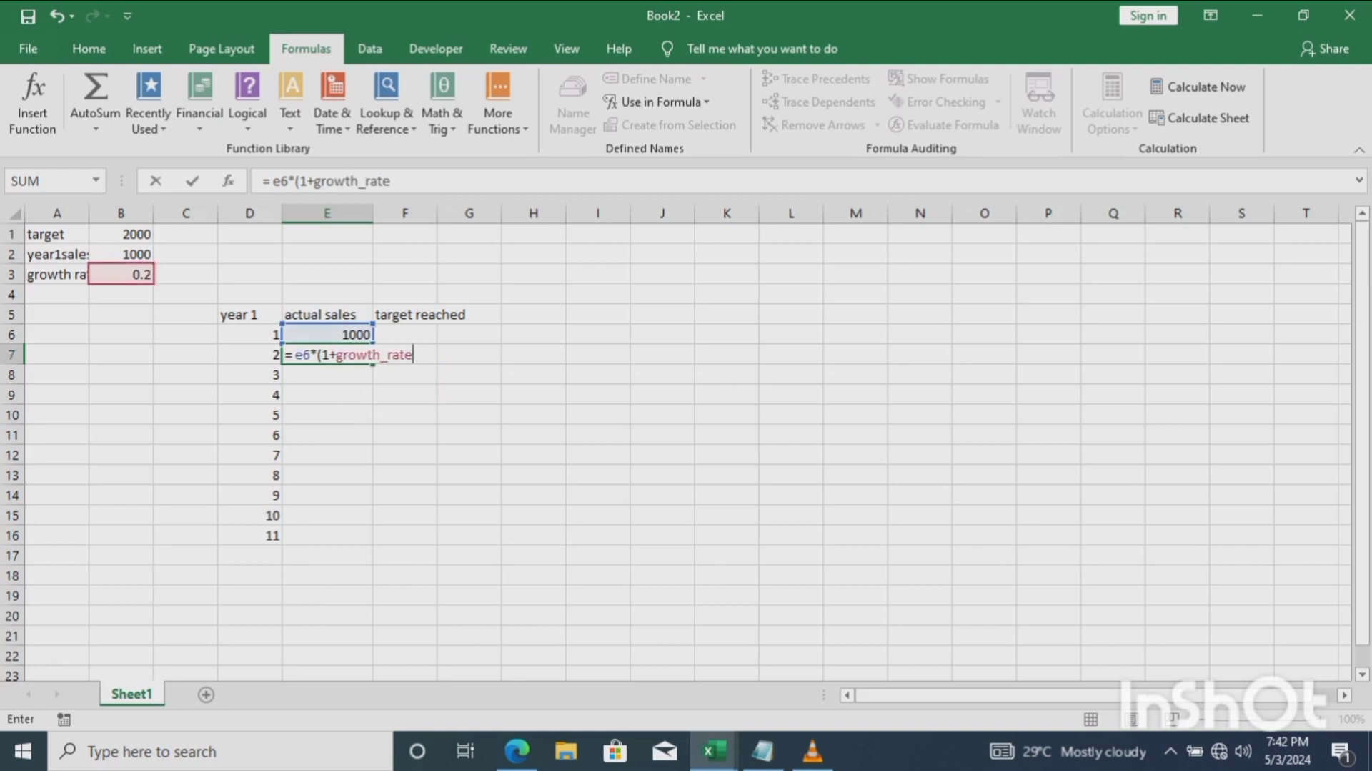
text())
key(Return)
click(327, 354)
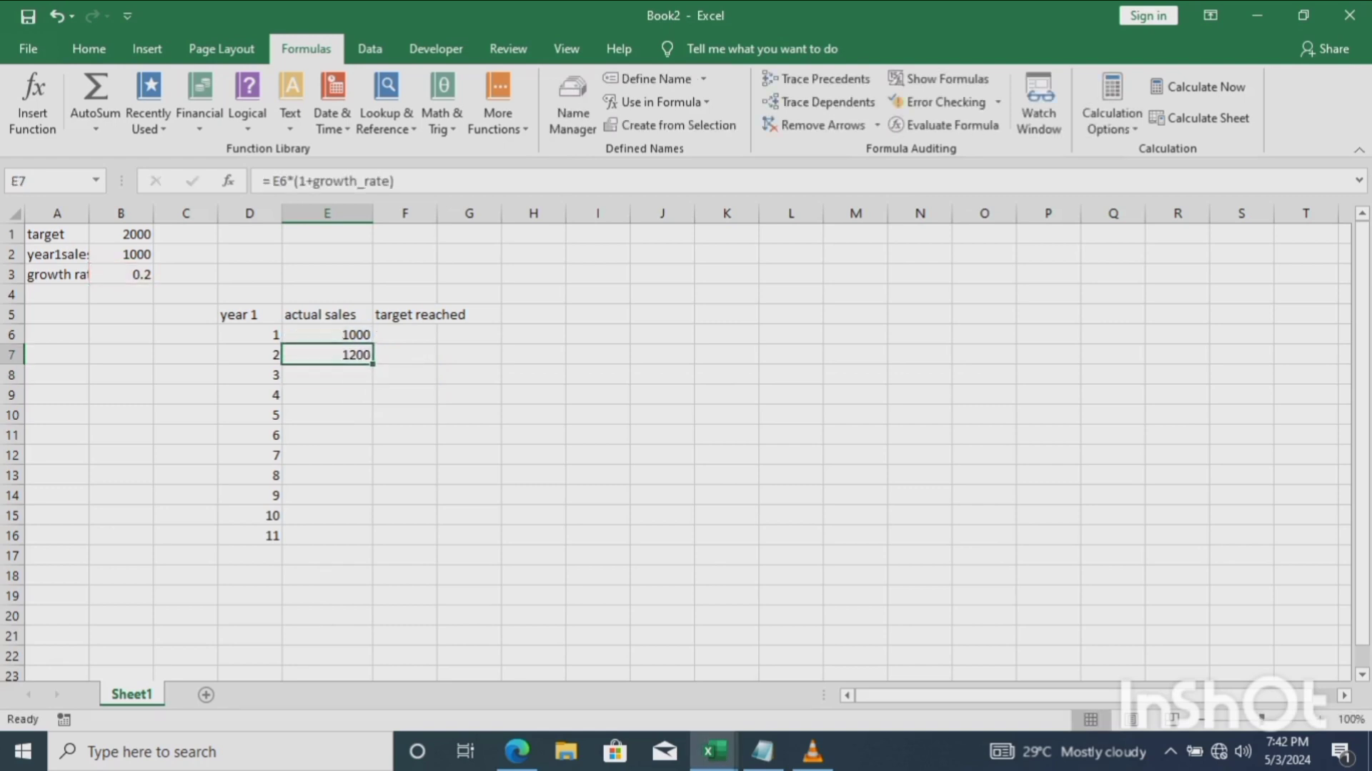
drag(373, 363, 373, 544)
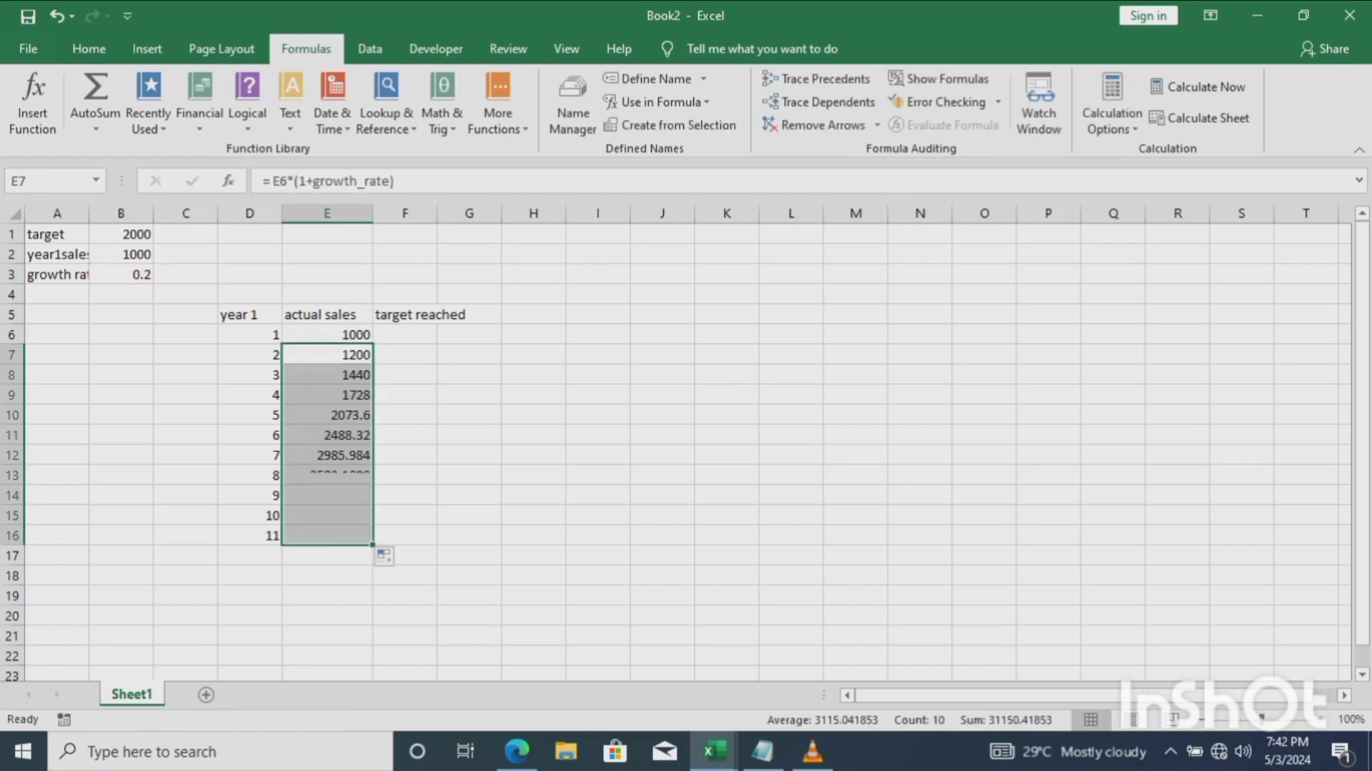
- Enter the formula =IF(E6>target, "yes", "no") in F6 to test whether the first year's sales exceed the target
click(405, 335)
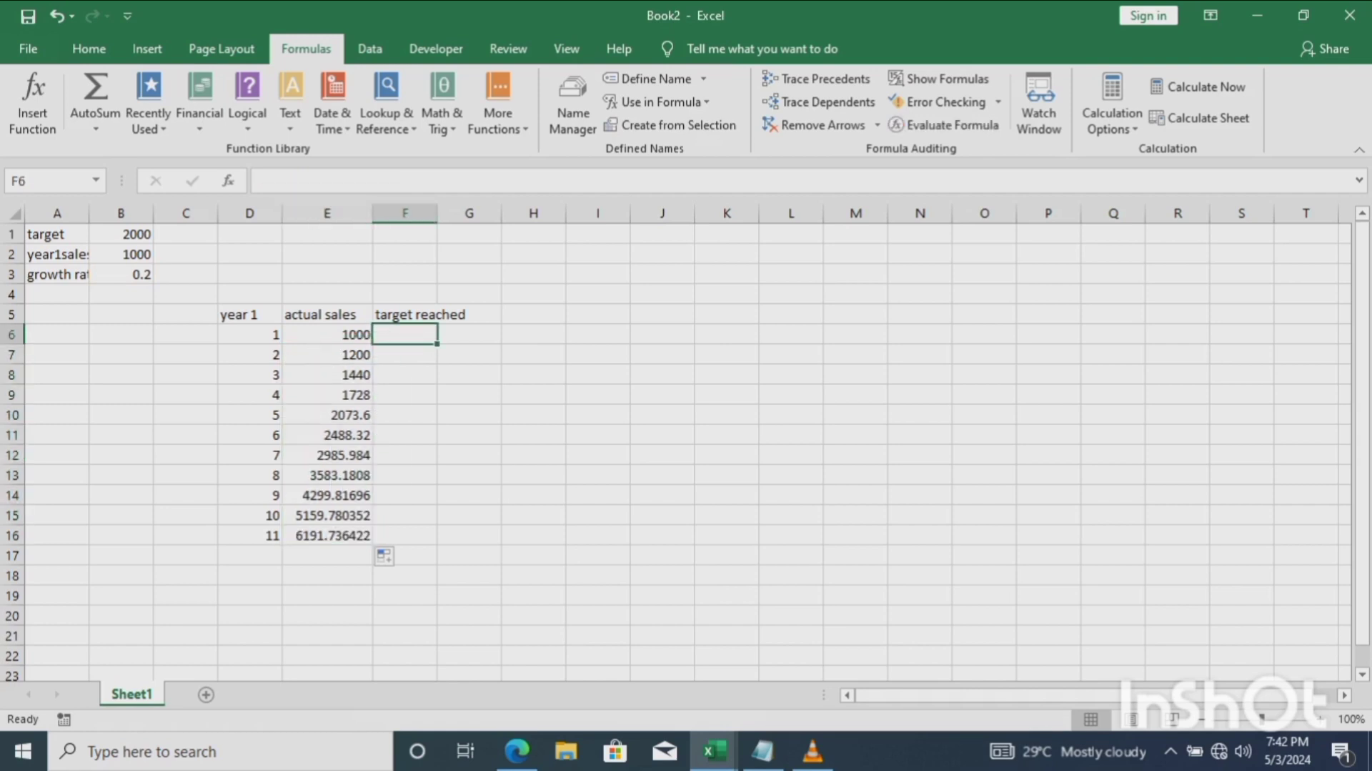
text(=if)
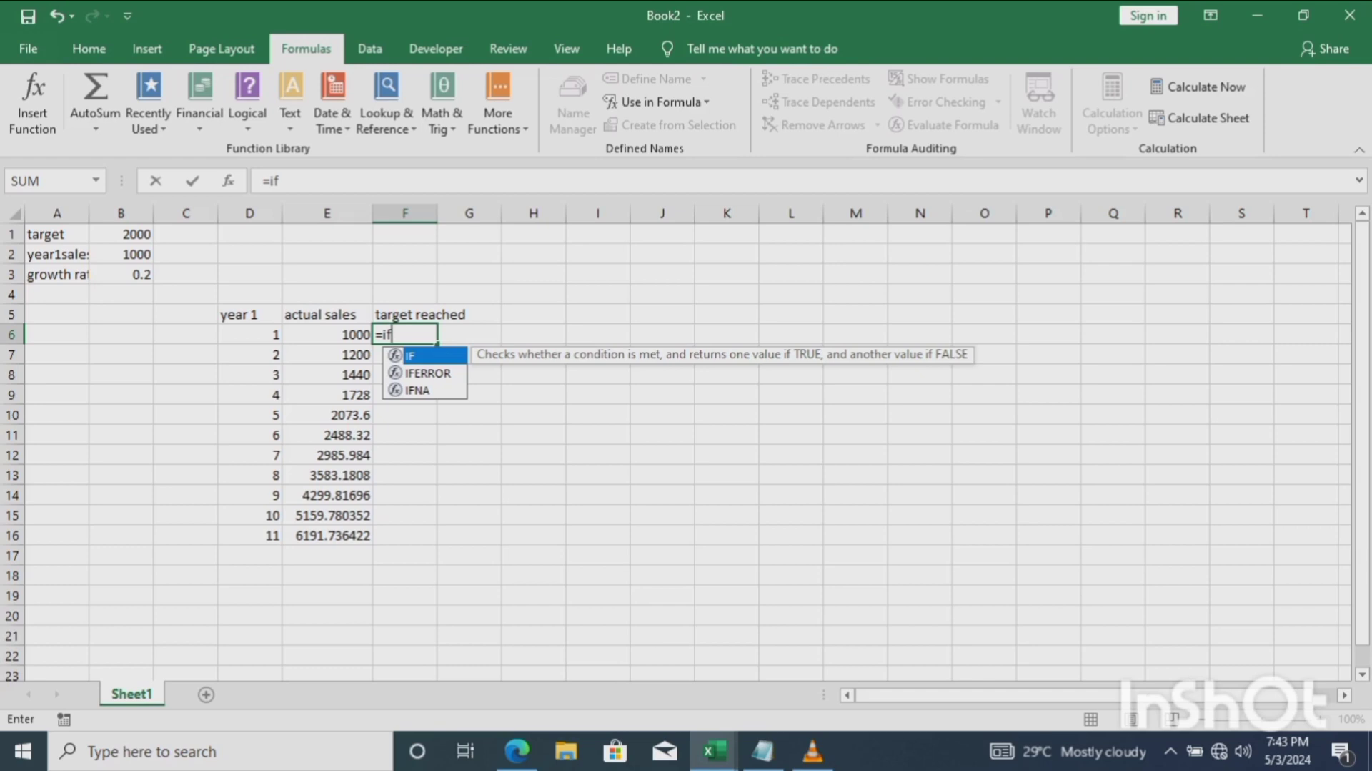
text(()
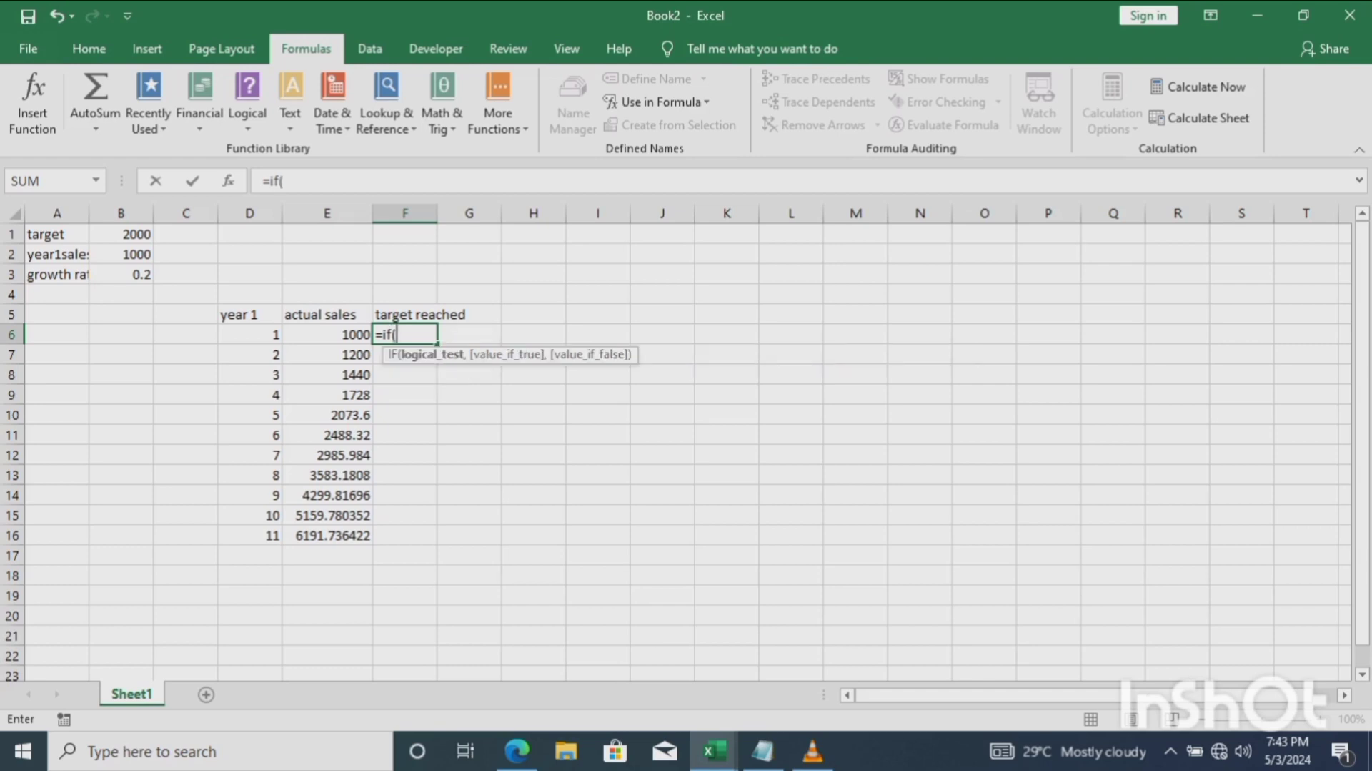
text(e6)
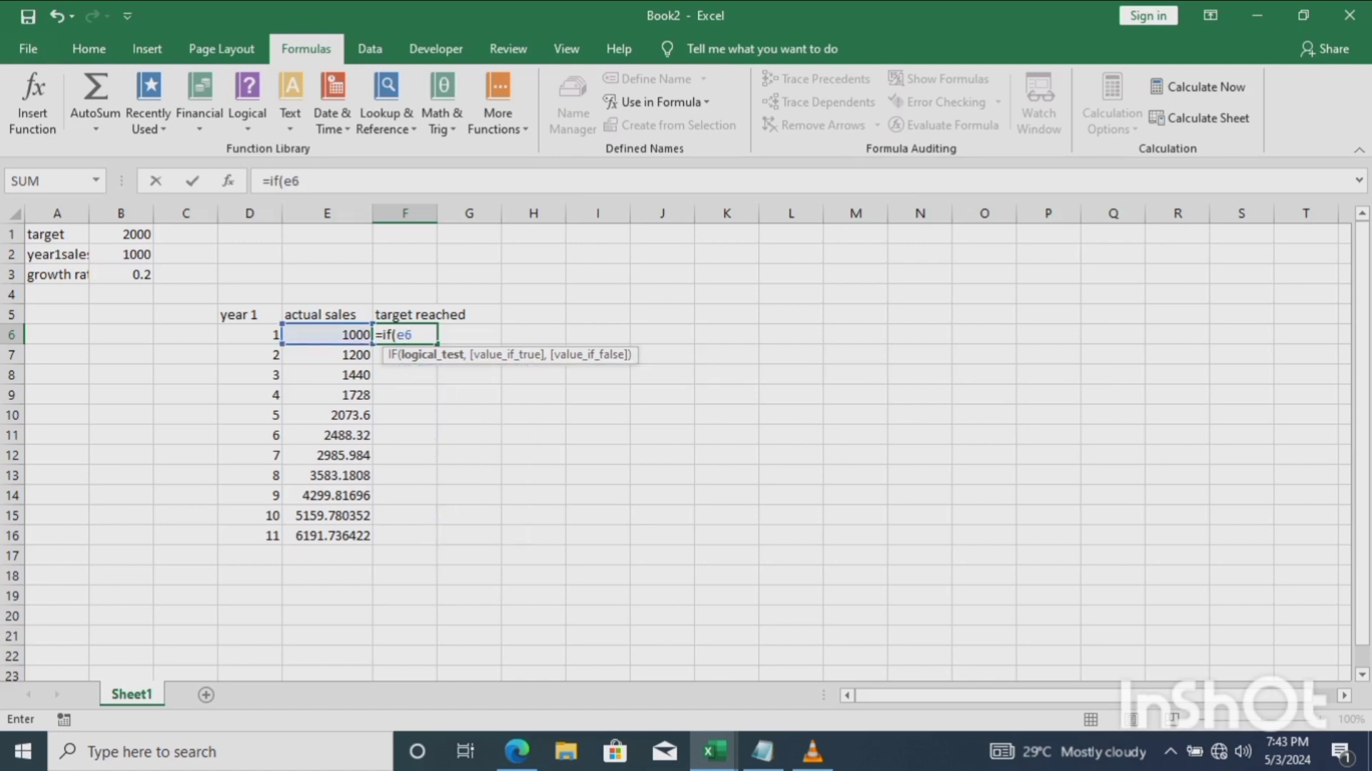
text(>tra)
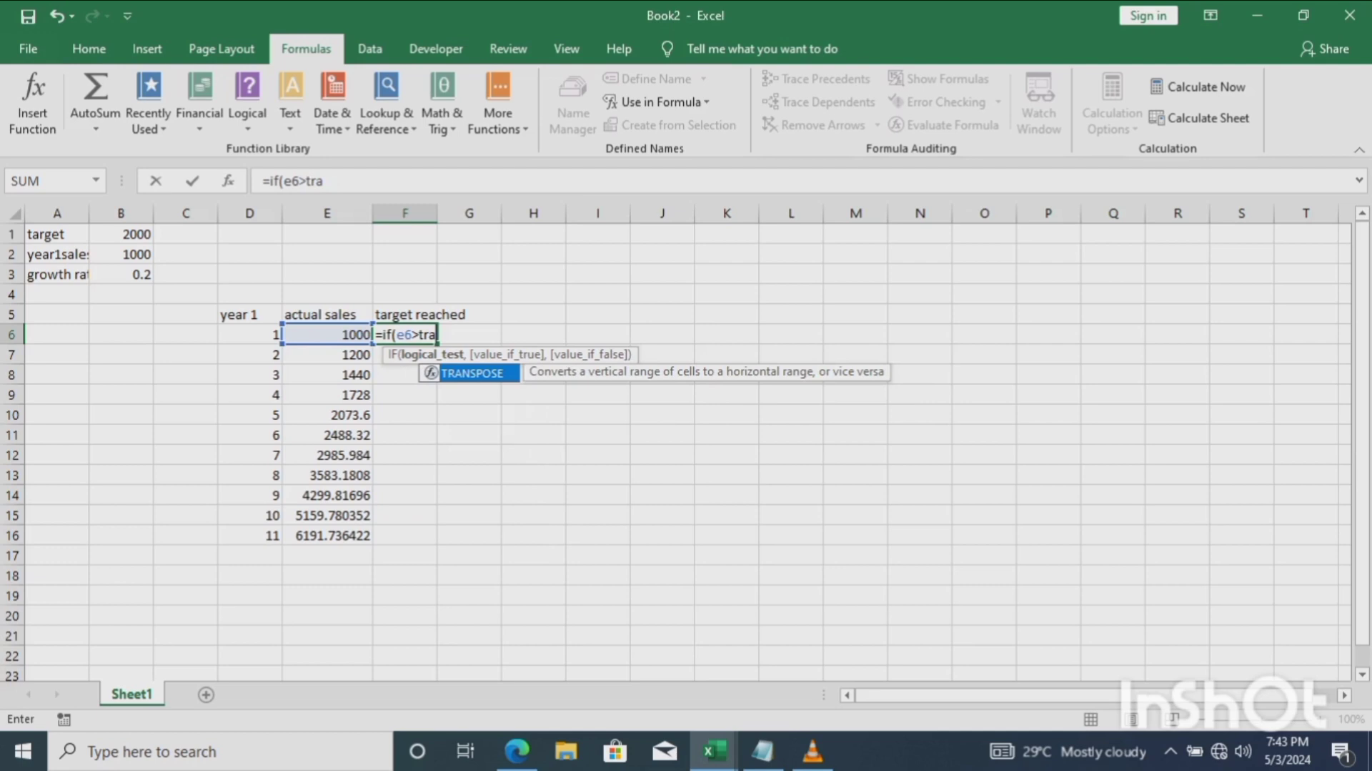
key(BackSpace)
key(BackSpace)
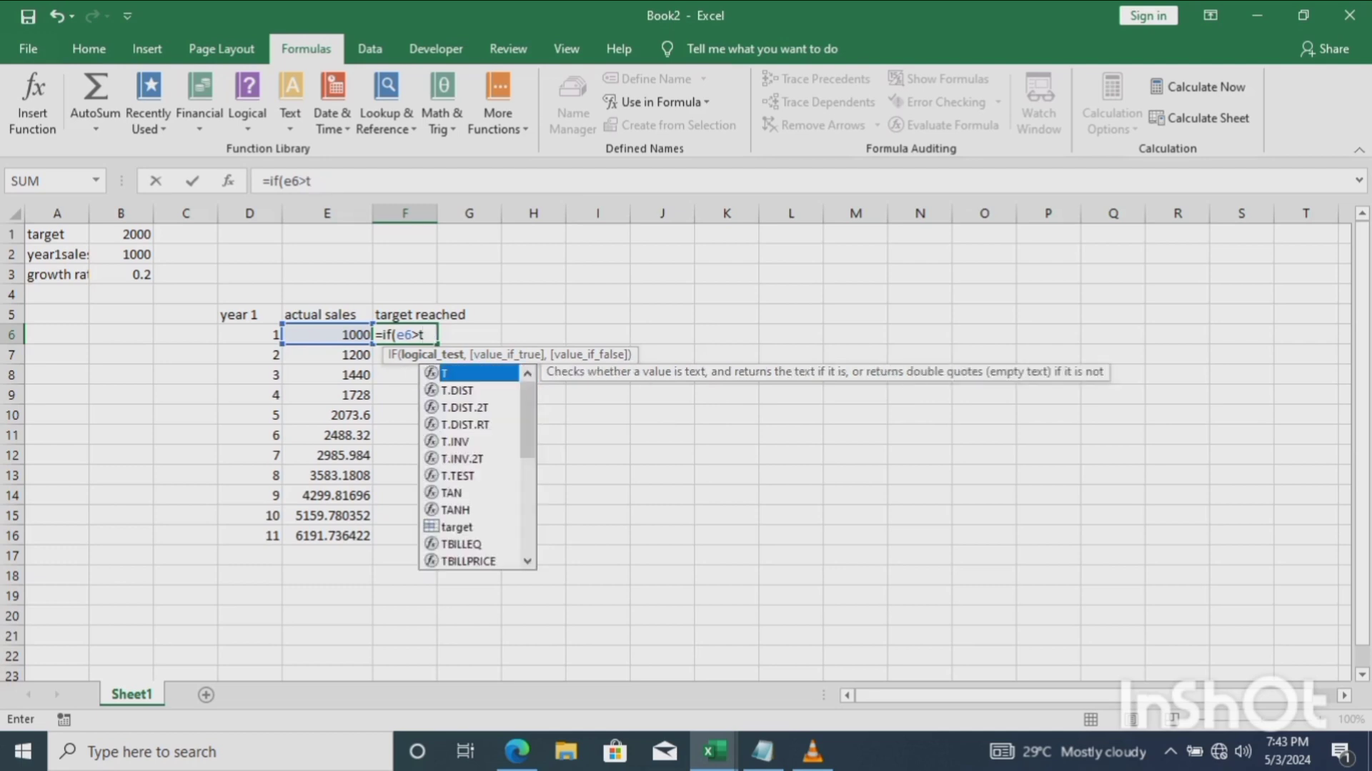
text(ar)
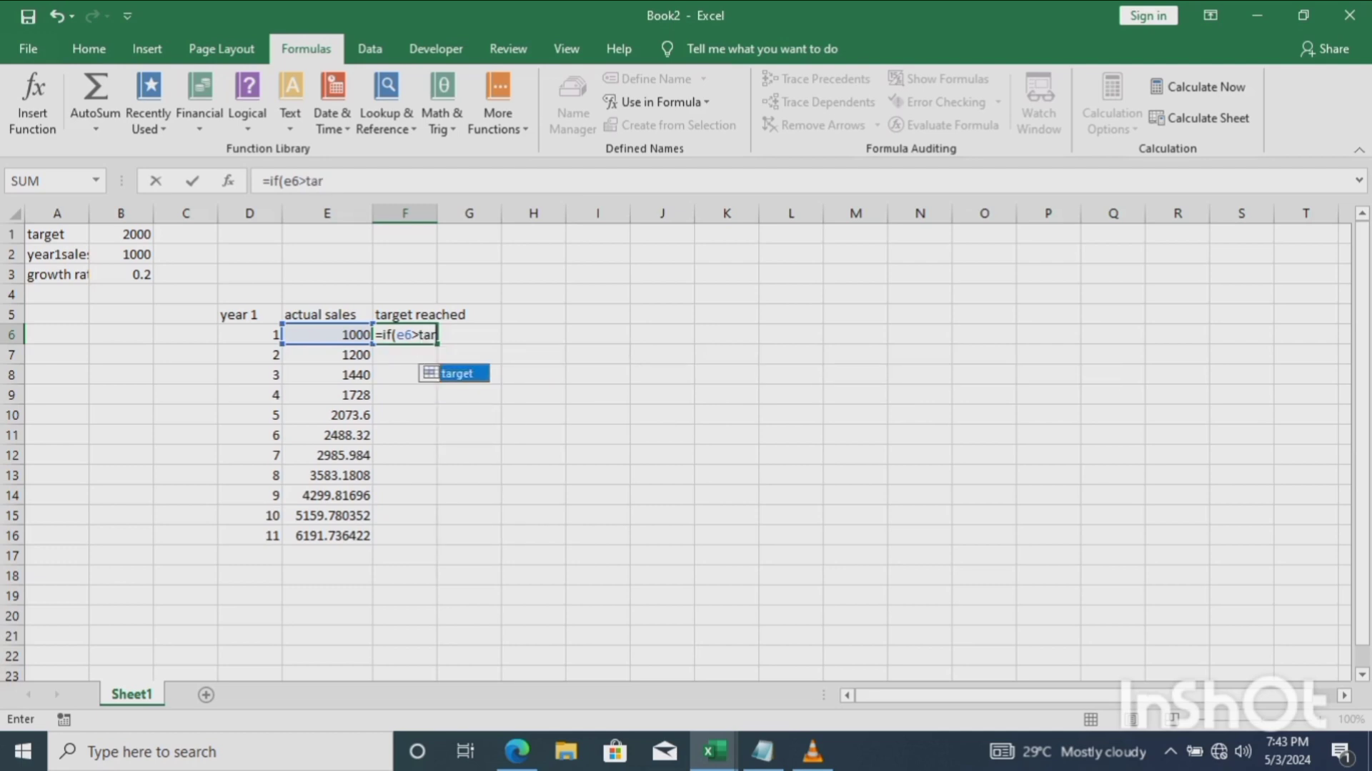
key(Tab)
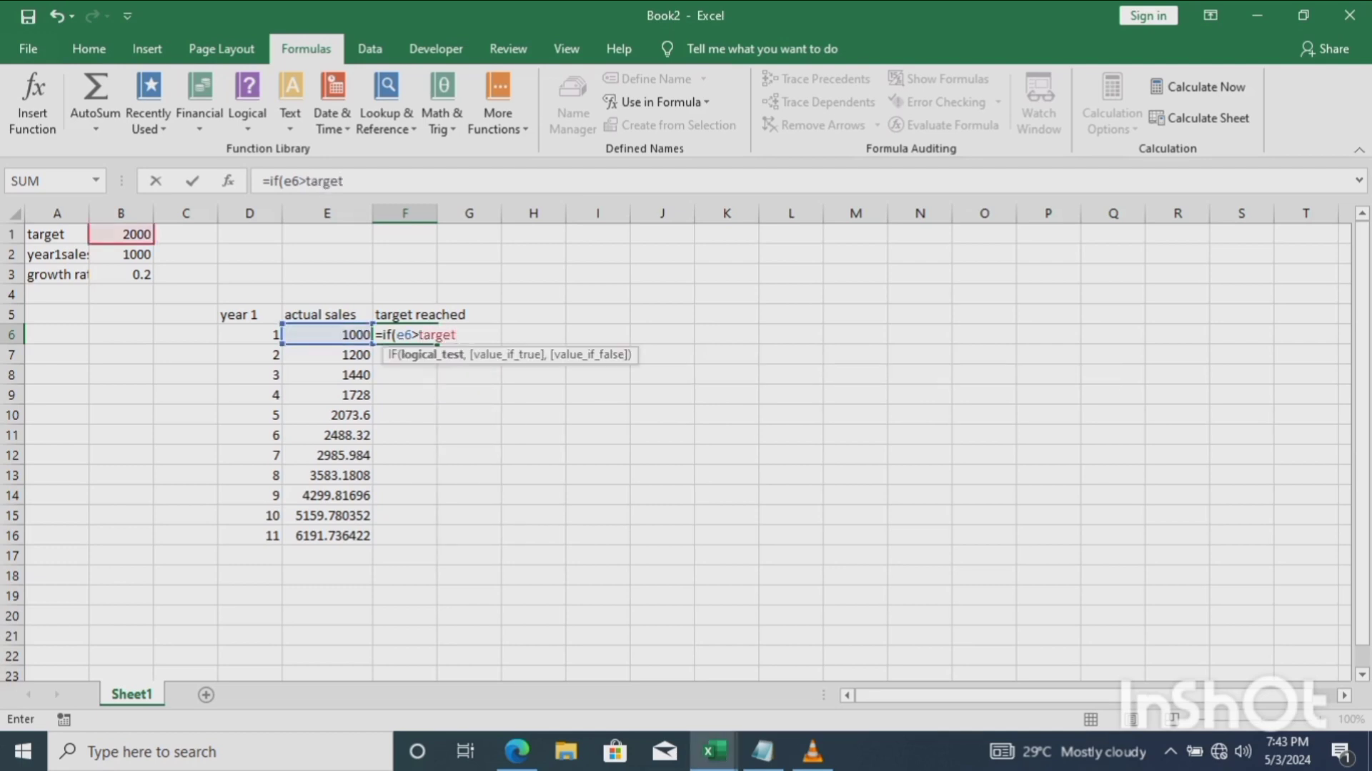
text(,)
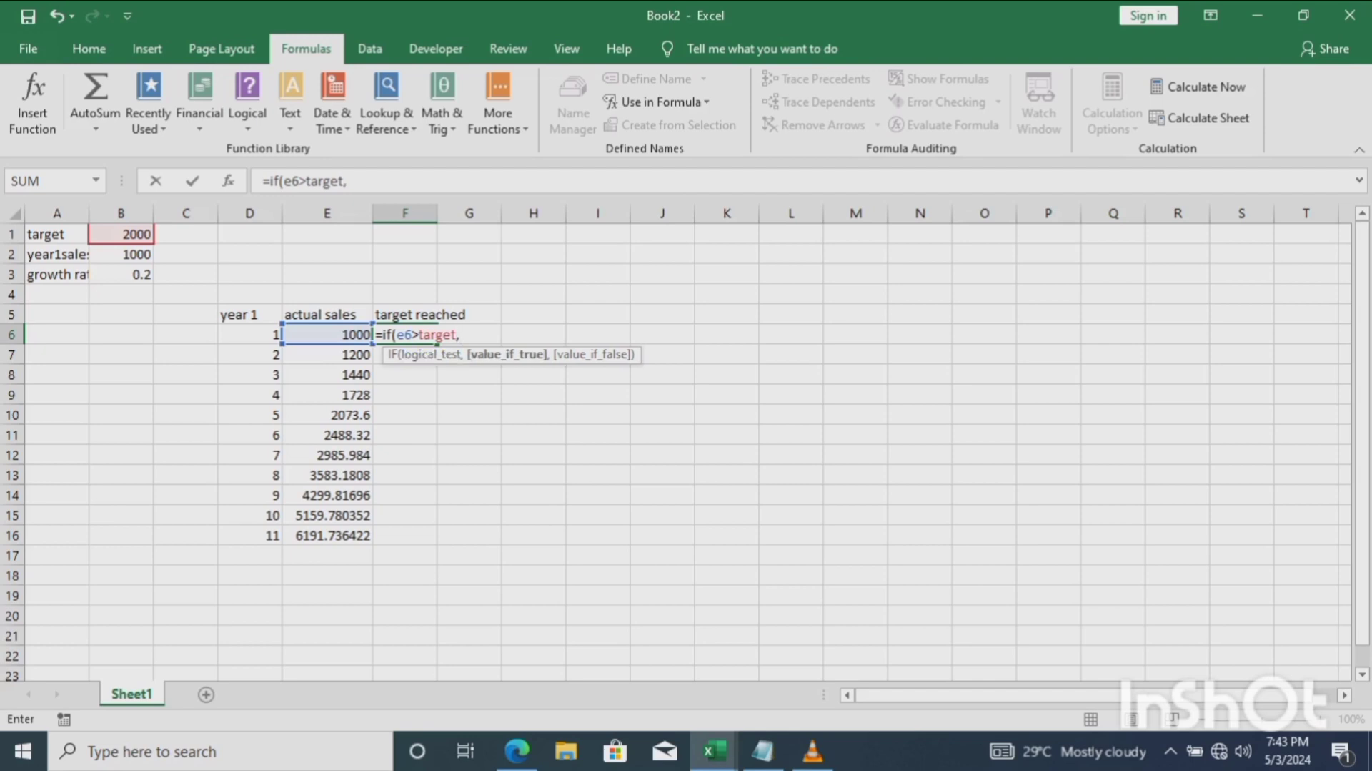
text( "yes", ")
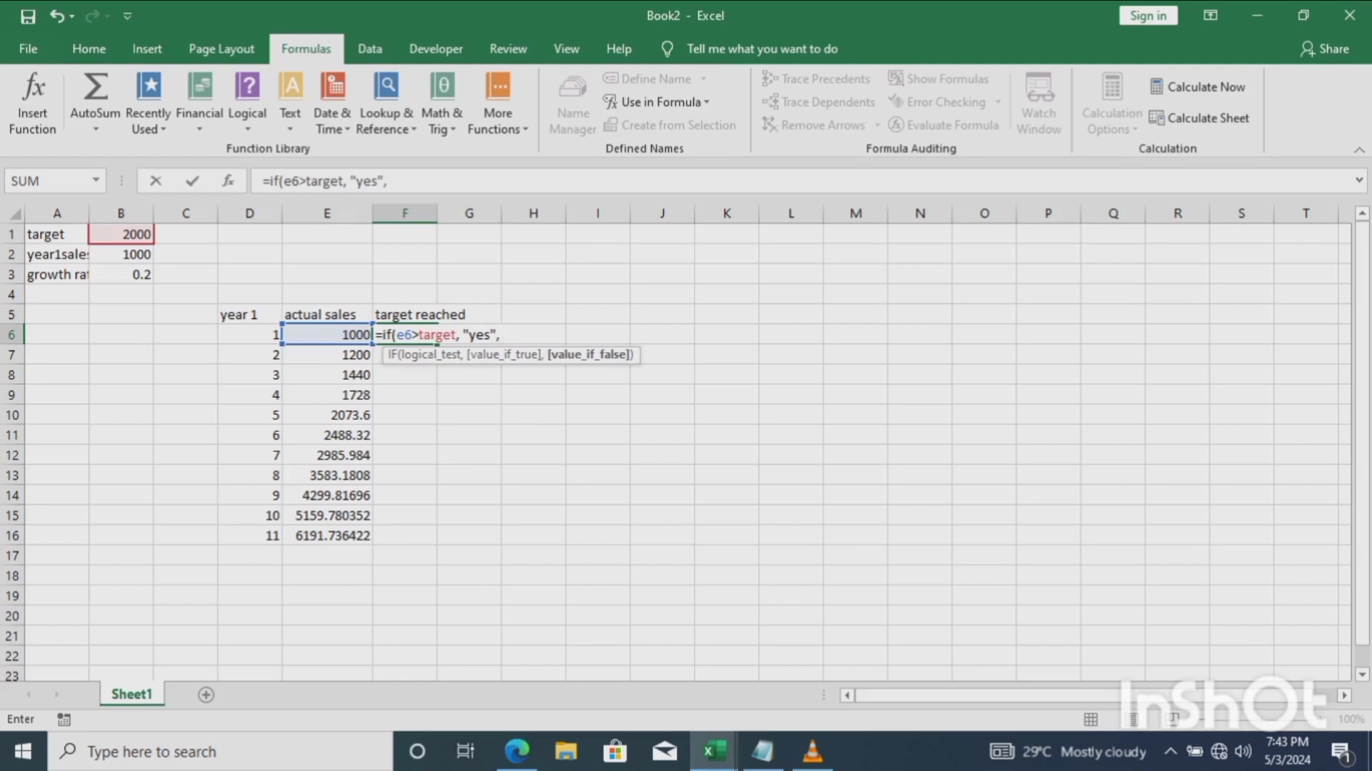
text(no"))
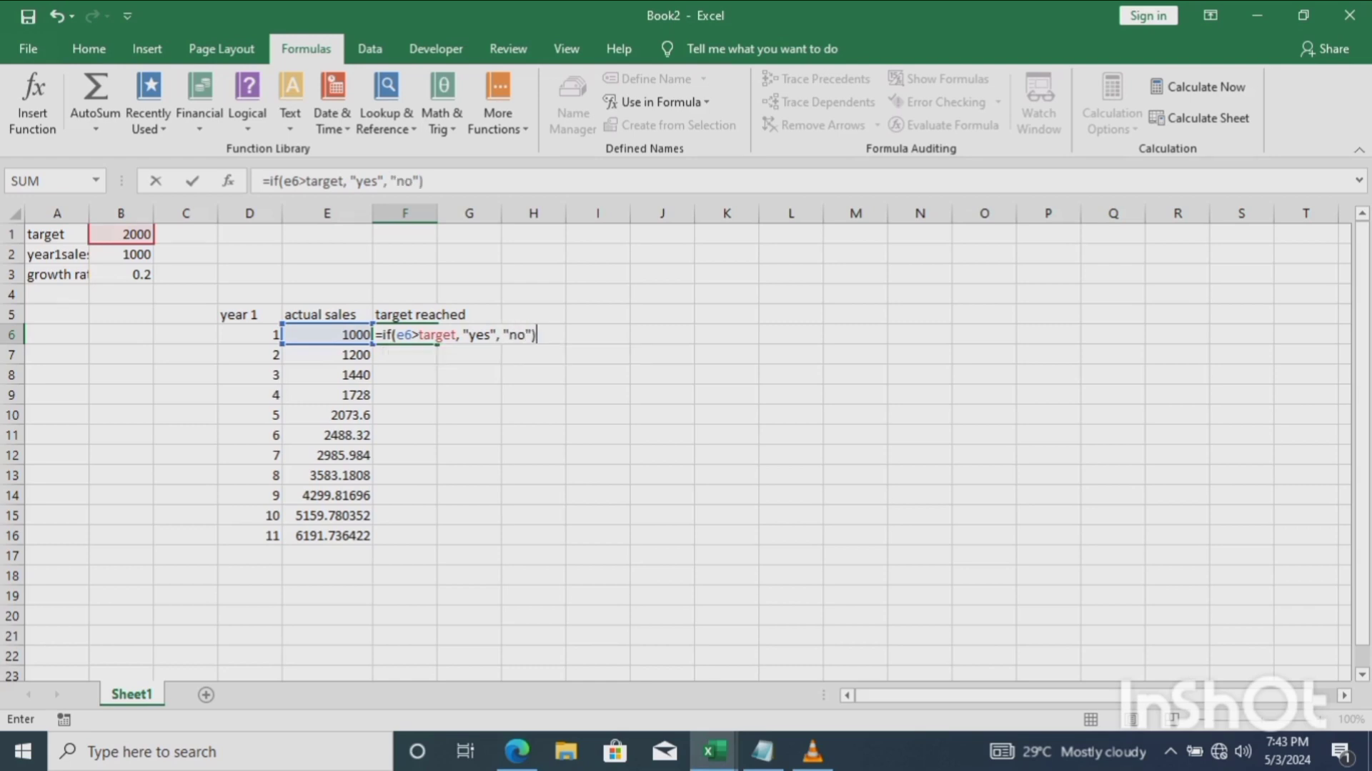
key(Return)
- Fill the target reached formula from F6 down to F16 and check the sales and result for year 5
click(405, 335)
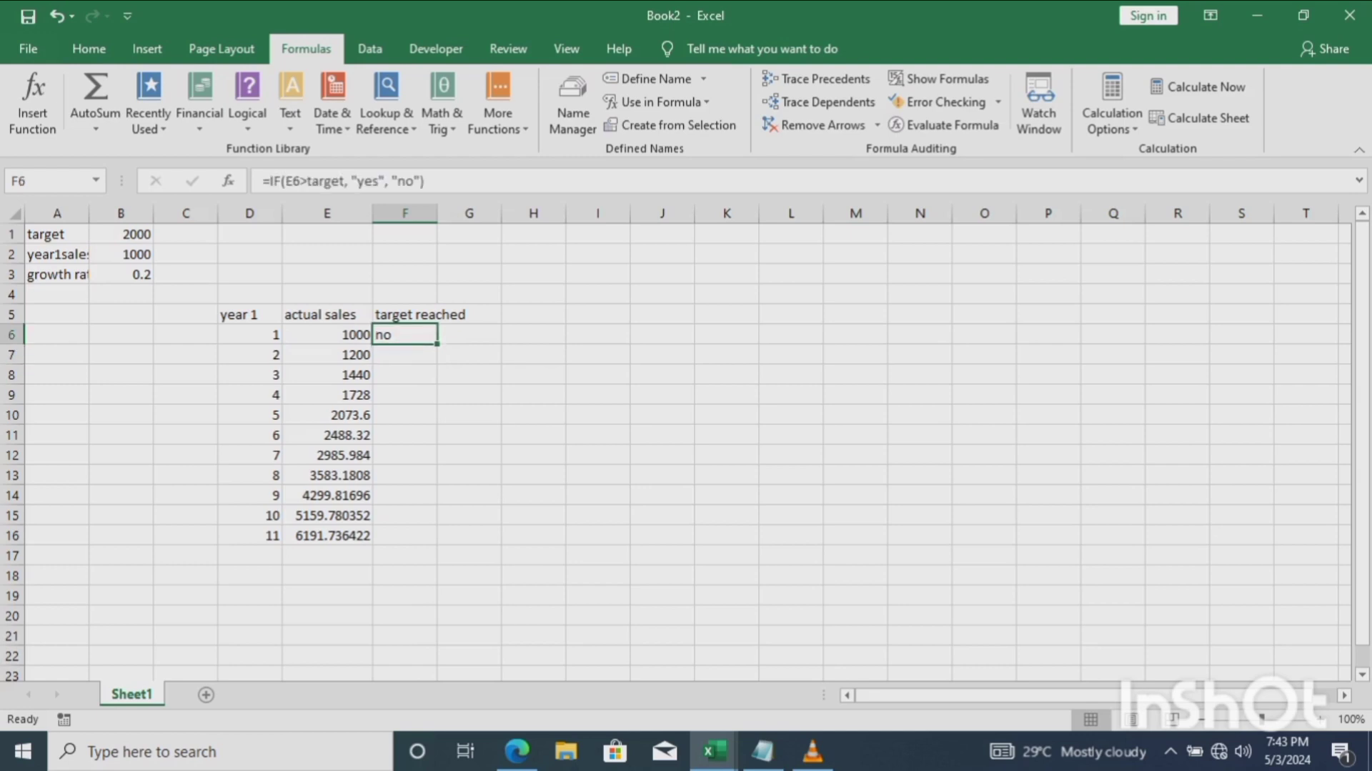
drag(437, 343, 437, 543)
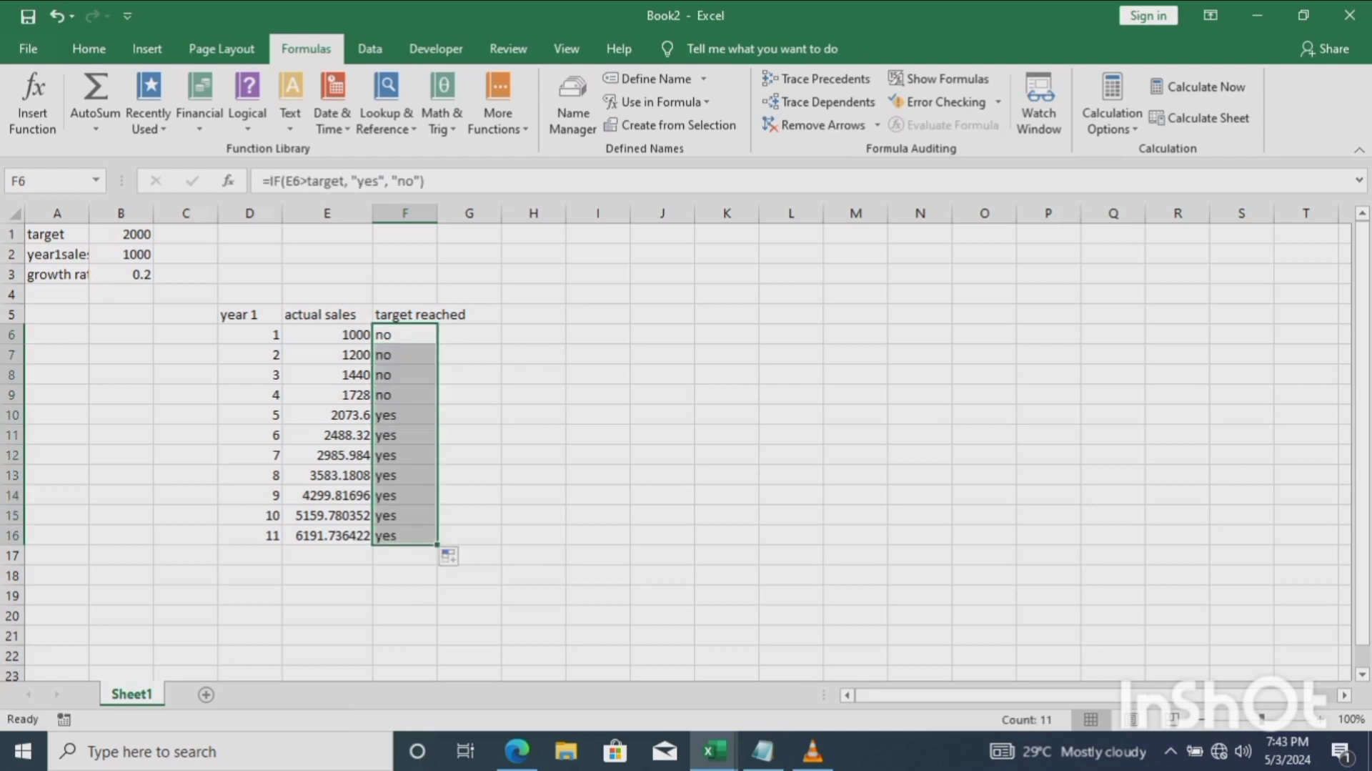
click(327, 415)
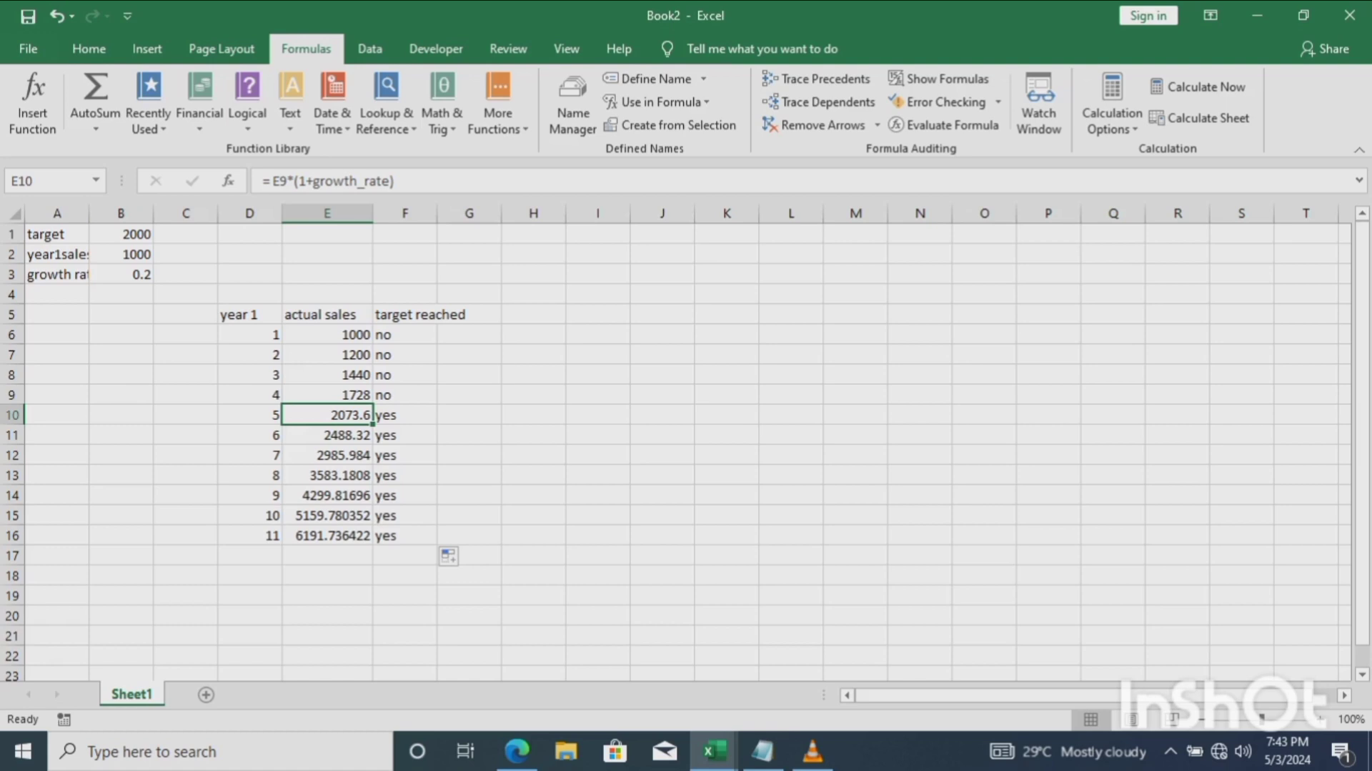
click(404, 414)
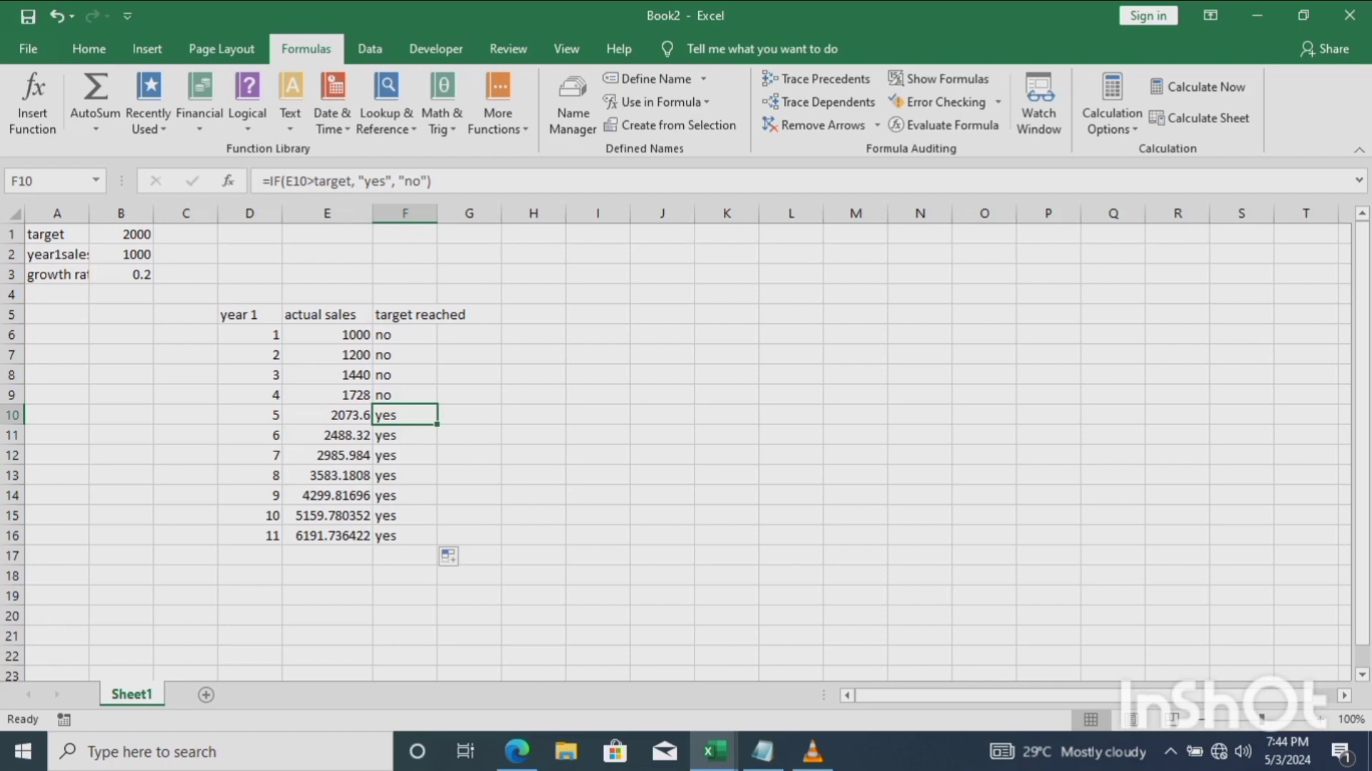
- Enter the text "we hit our target at year" in cell D19 below the sales table
click(249, 595)
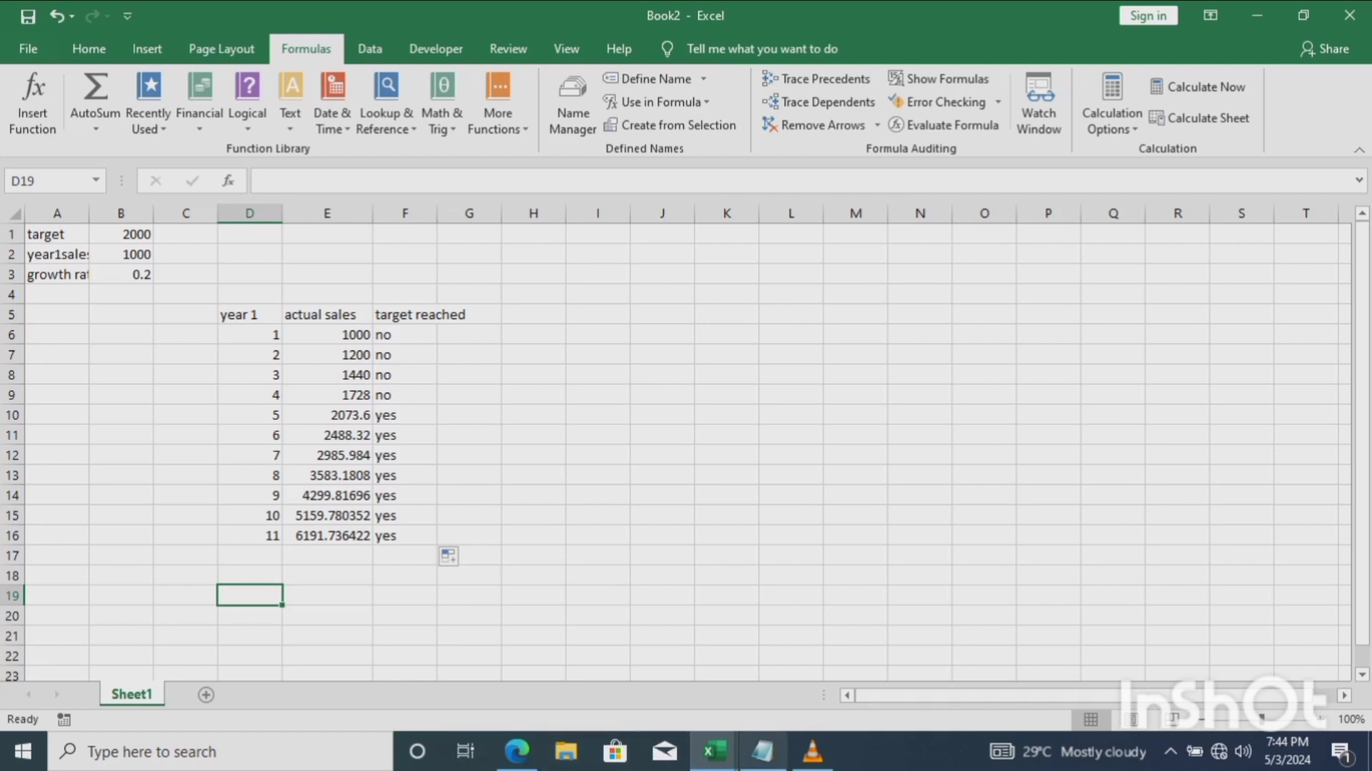
mouse_move(714, 750)
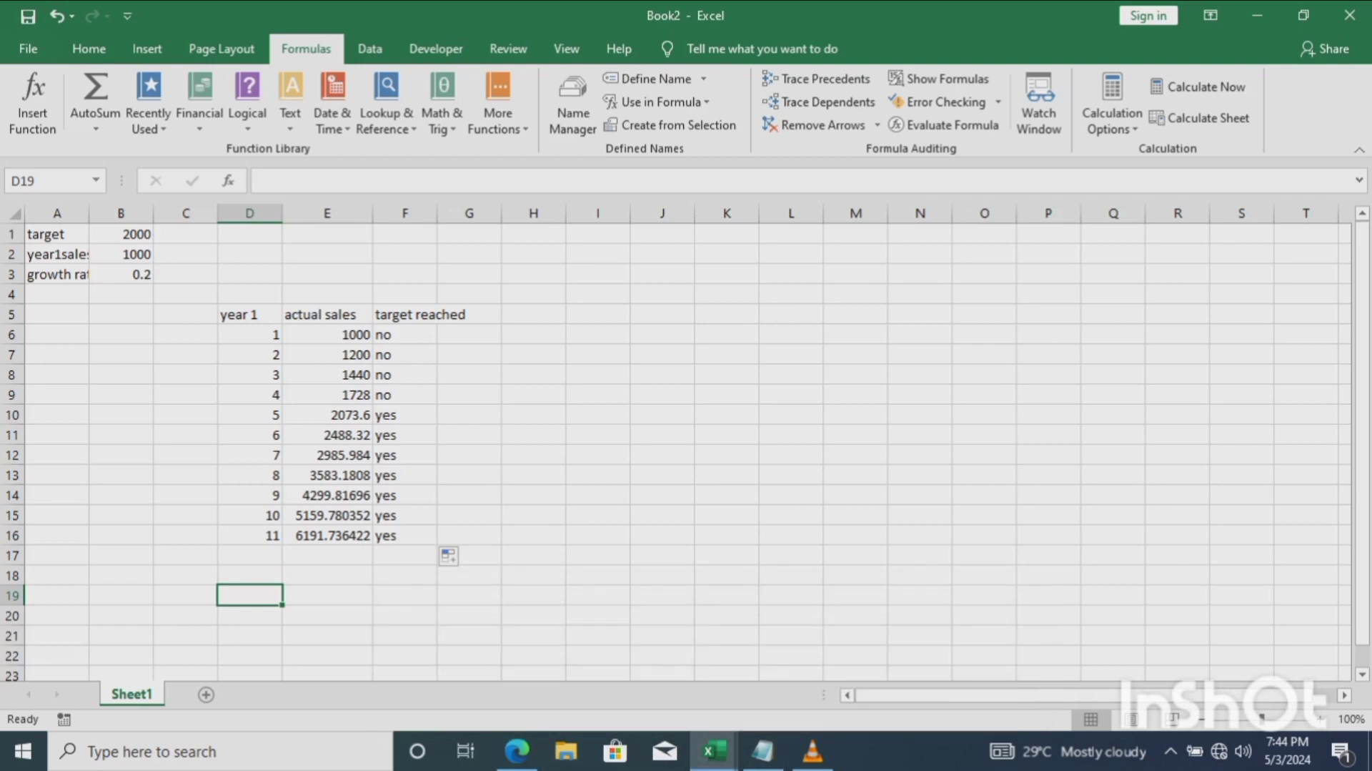
text(wh)
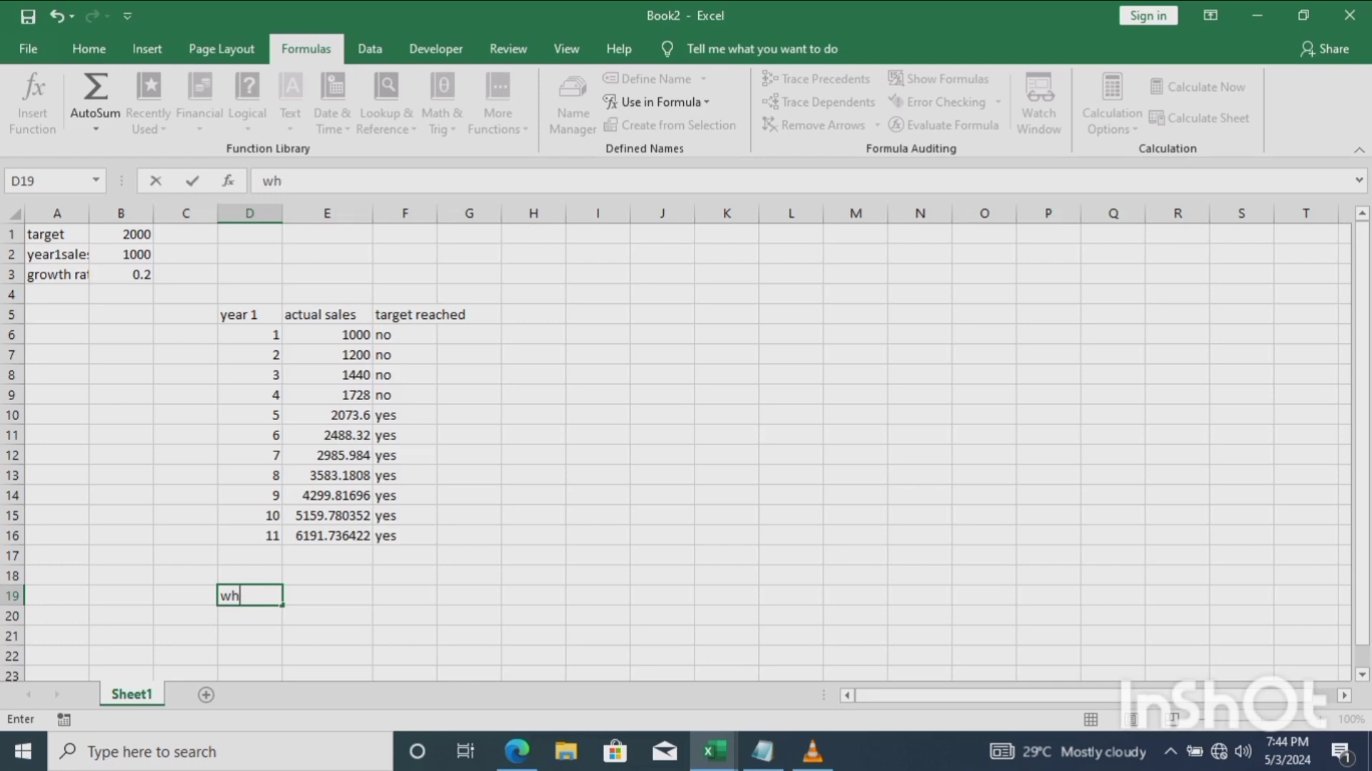
text(e hit our target at)
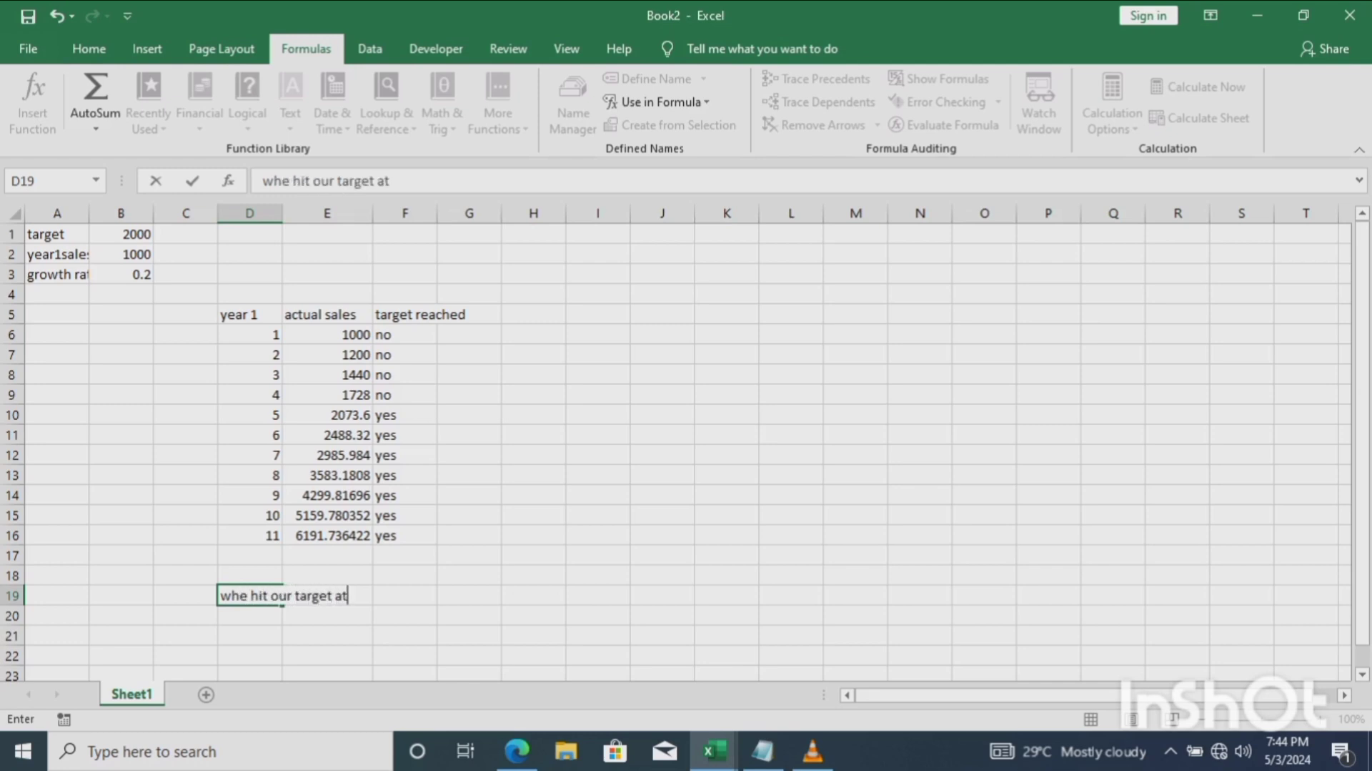
text( year)
key(Return)
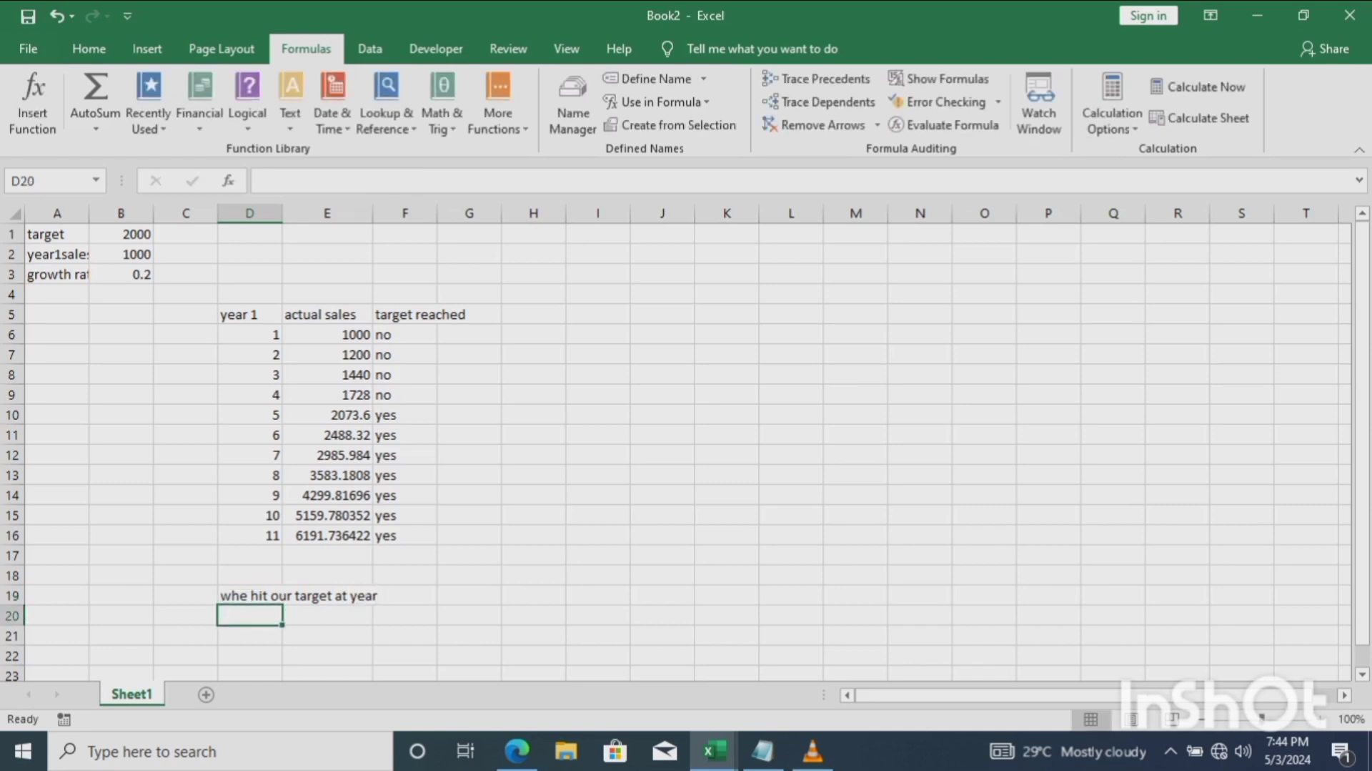
click(280, 596)
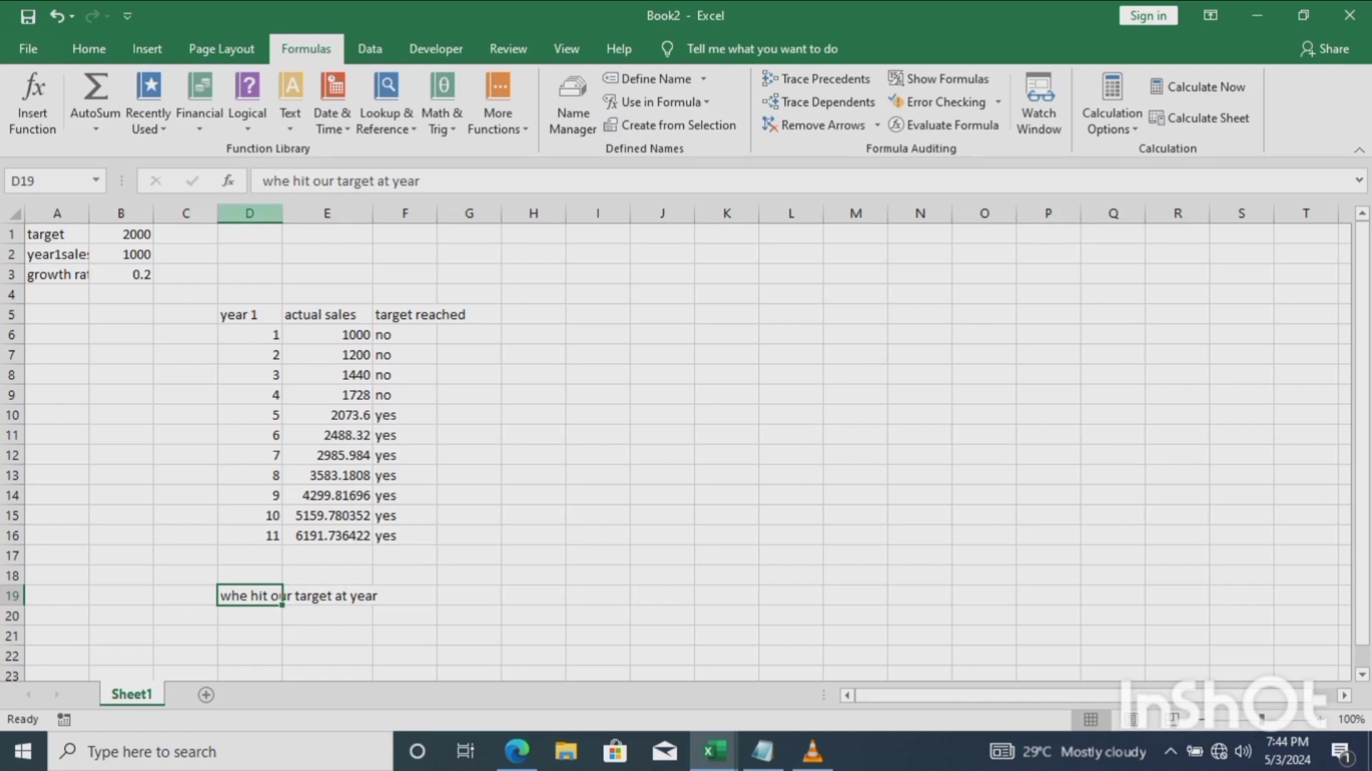
click(278, 181)
key(BackSpace)
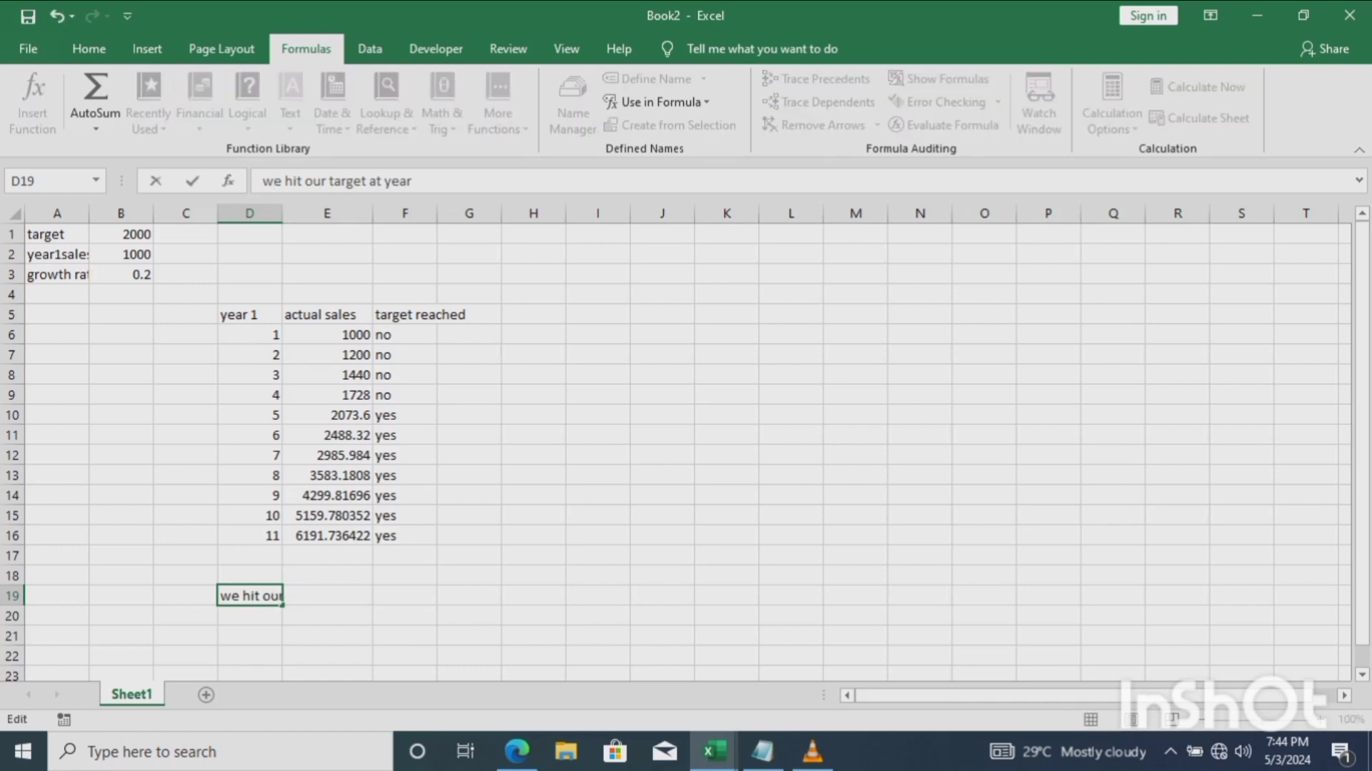
click(413, 181)
key(Return)
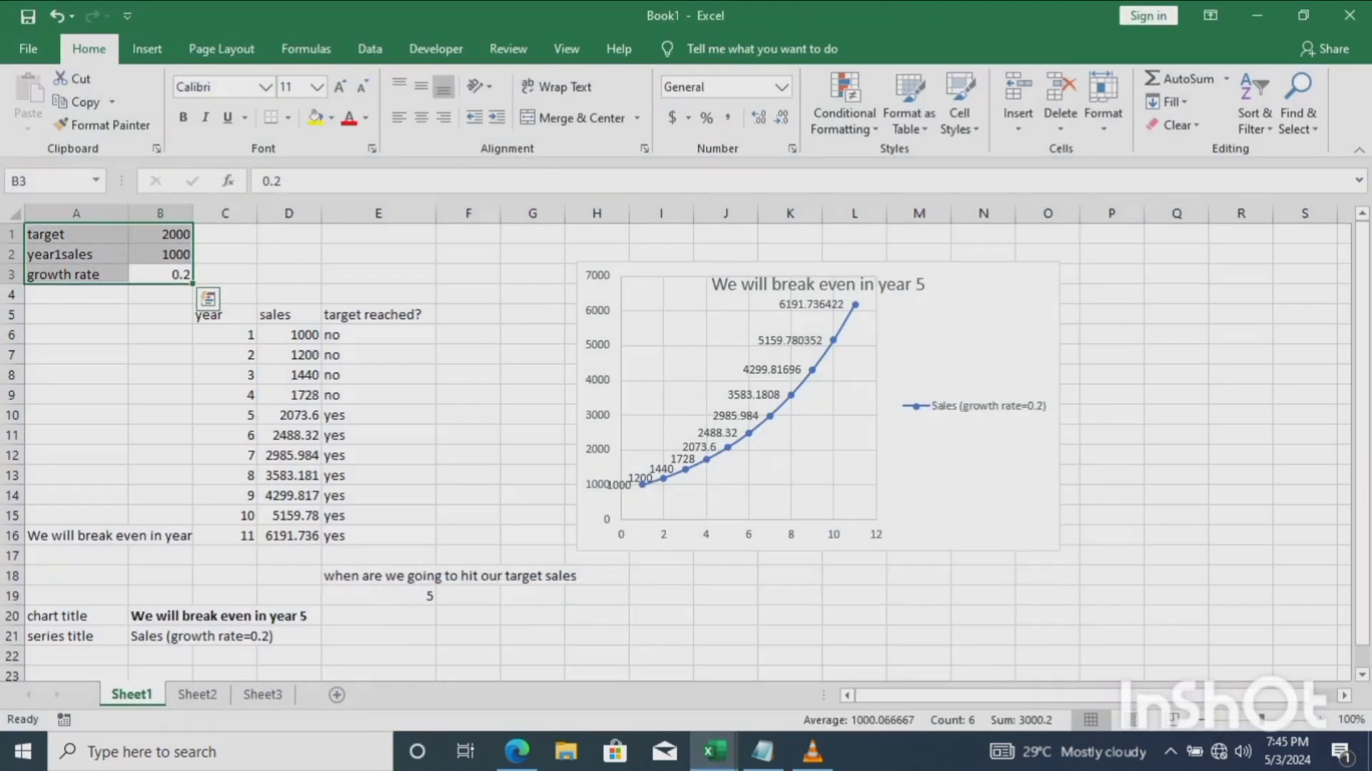
- Switch to the Book1 workbook, inspect the MATCH formula in E19 and copy its text
click(379, 595)
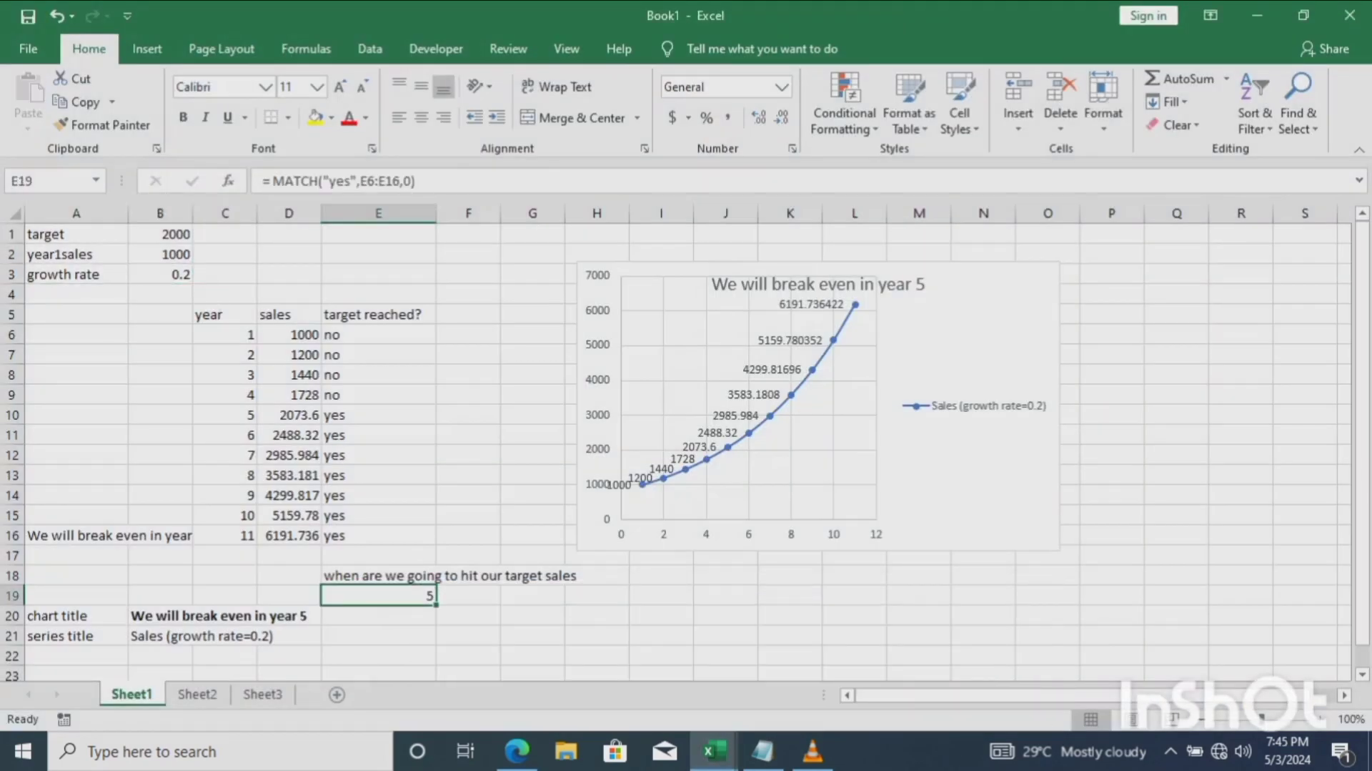
mouse_move(813, 751)
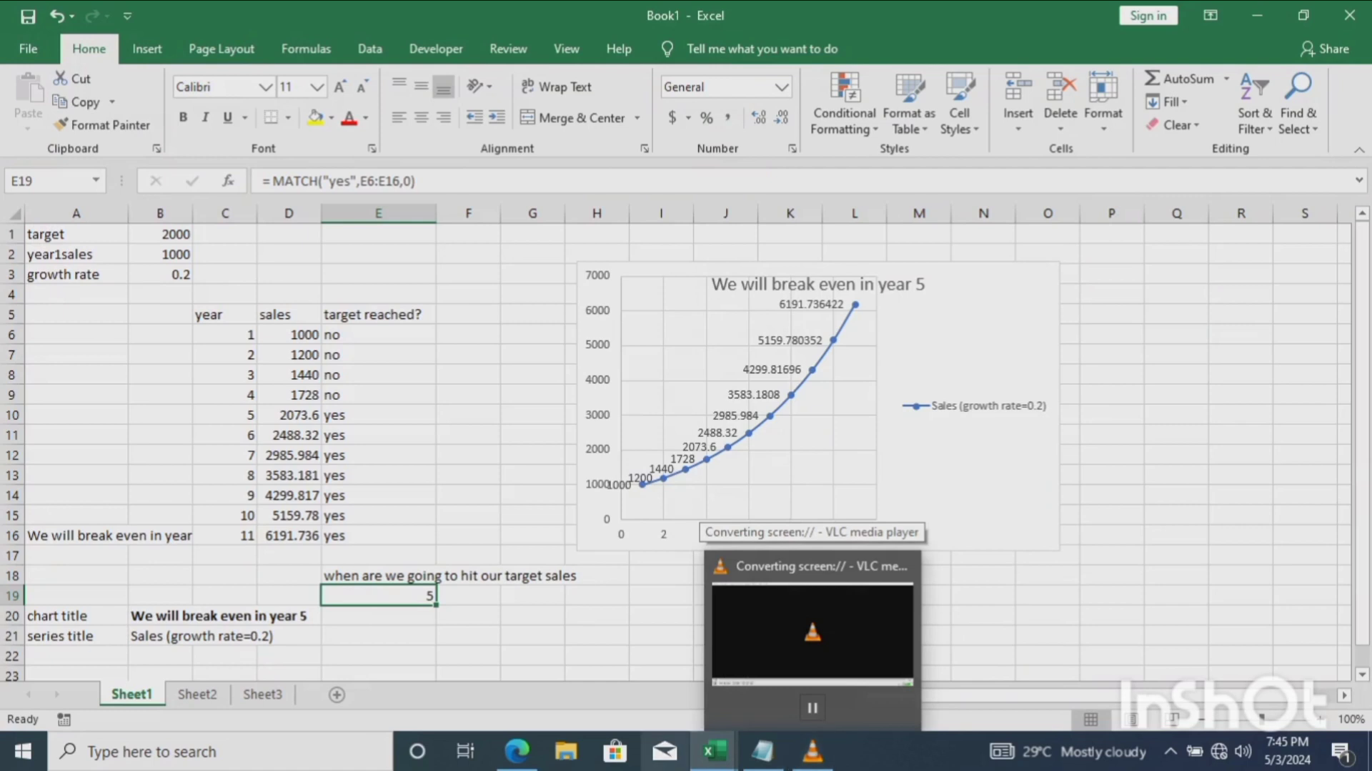
drag(422, 181, 263, 181)
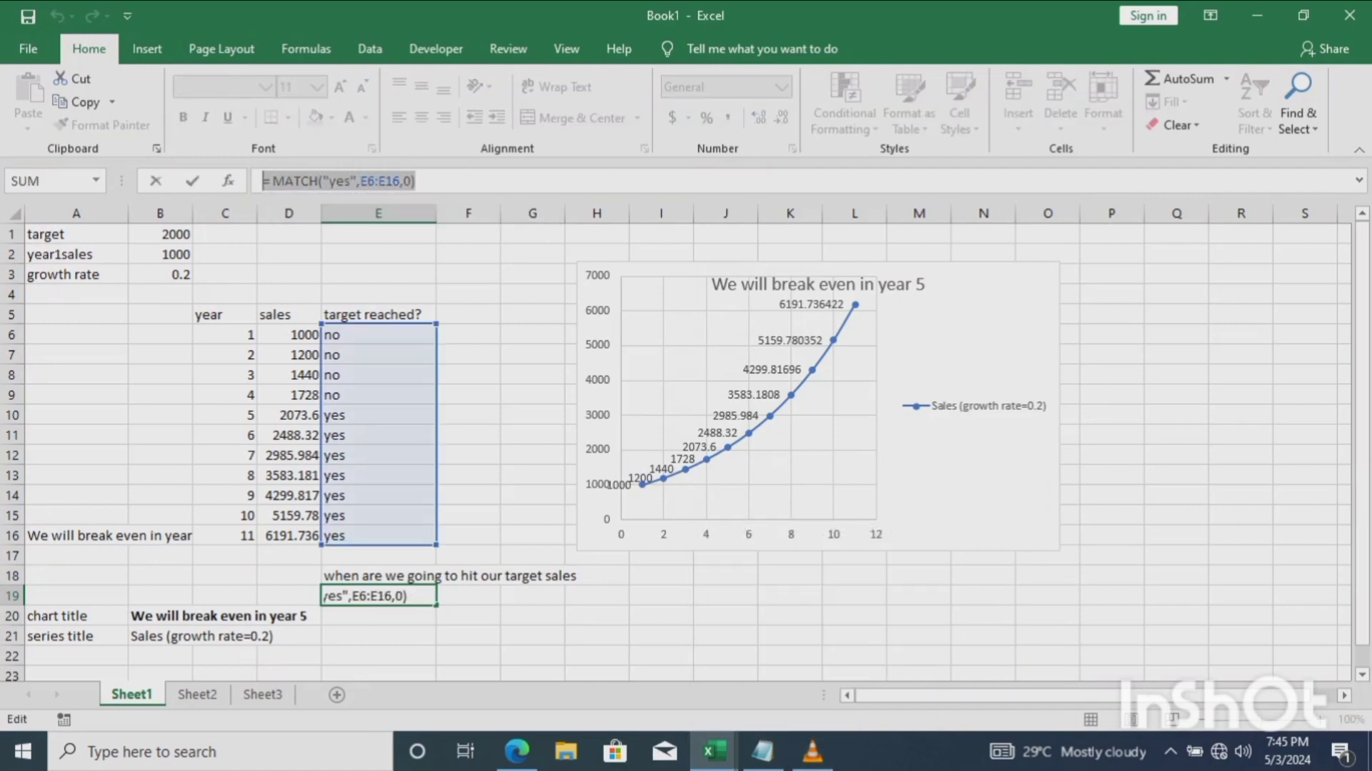
key(ctrl+c)
- Try to reuse the copied MATCH formula in cell D20 of the Book2 workbook
mouse_move(714, 751)
click(930, 668)
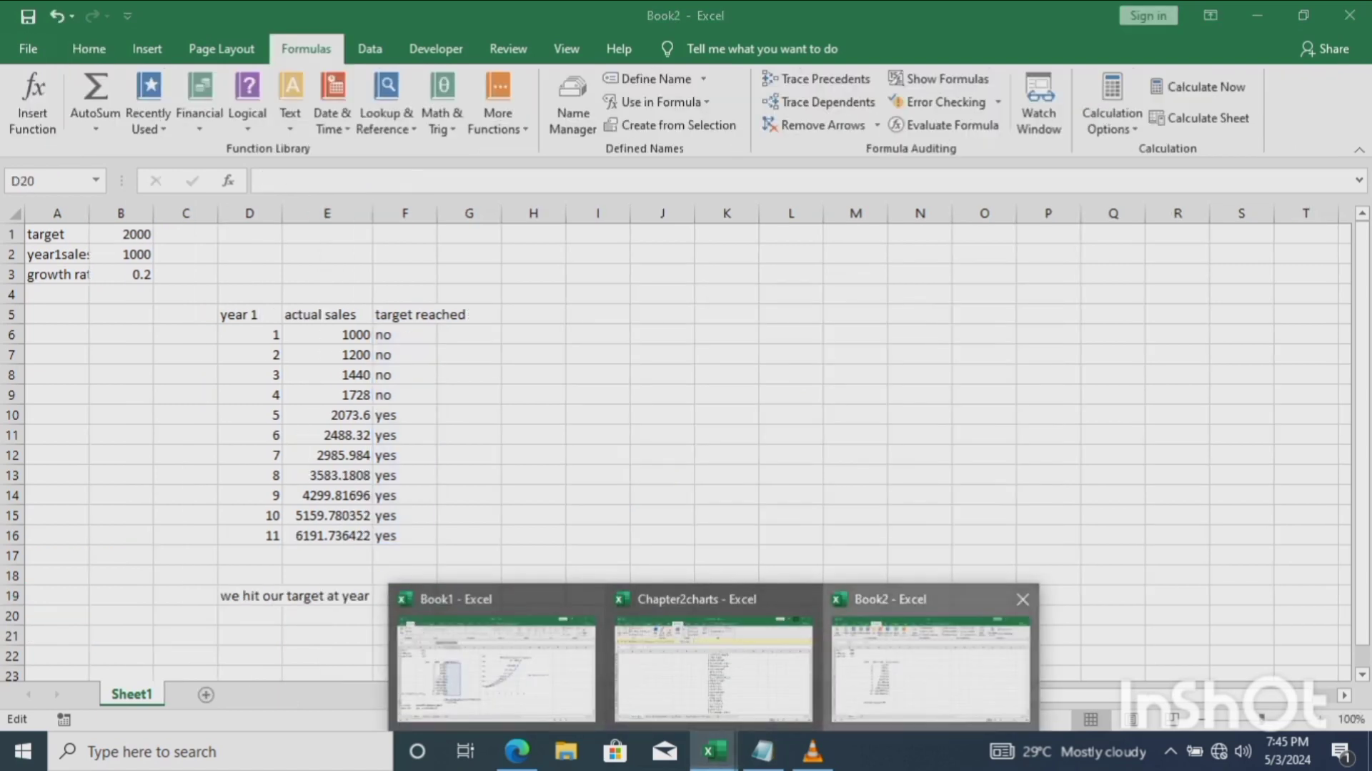
click(929, 668)
click(250, 615)
text(=[Book2]Sheet1!$D$20=)
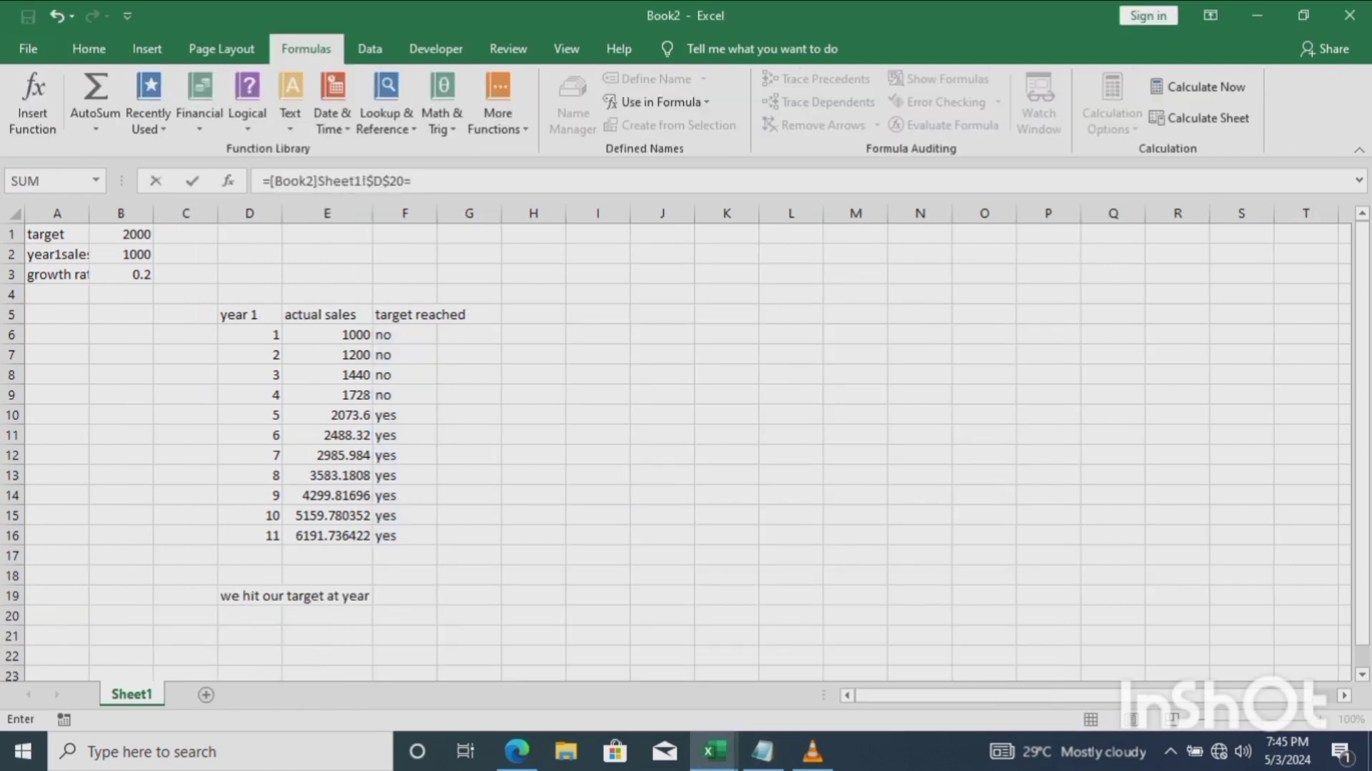
key(F2)
key(BackSpace)
key(BackSpace)
key(BackSpace)
key(BackSpace)
key(BackSpace)
key(BackSpace)
key(BackSpace)
key(BackSpace)
key(BackSpace)
key(BackSpace)
key(BackSpace)
key(BackSpace)
key(BackSpace)
key(BackSpace)
key(Escape)
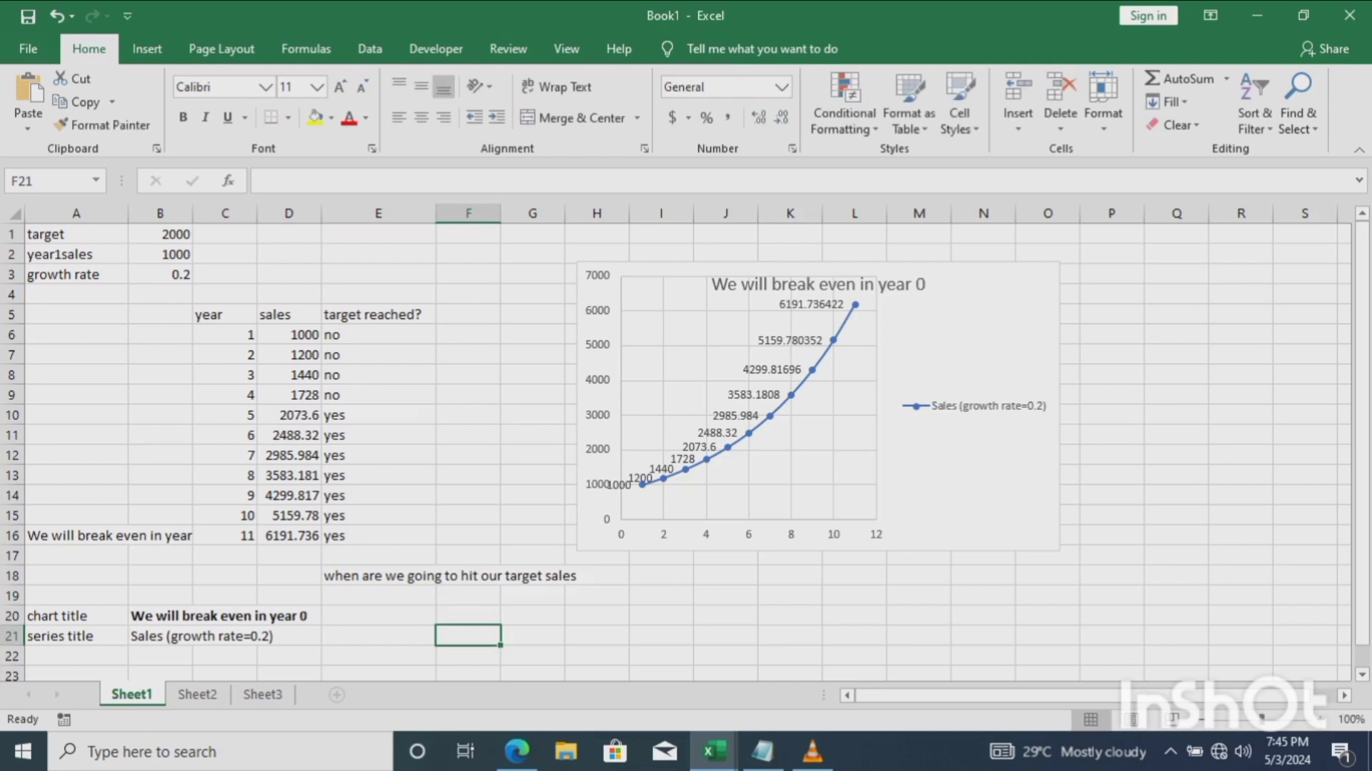
- Undo the accidental change to the target-year formula in E19 of Book1 and return to the Book2 workbook
key(ctrl+z)
key(ctrl+z)
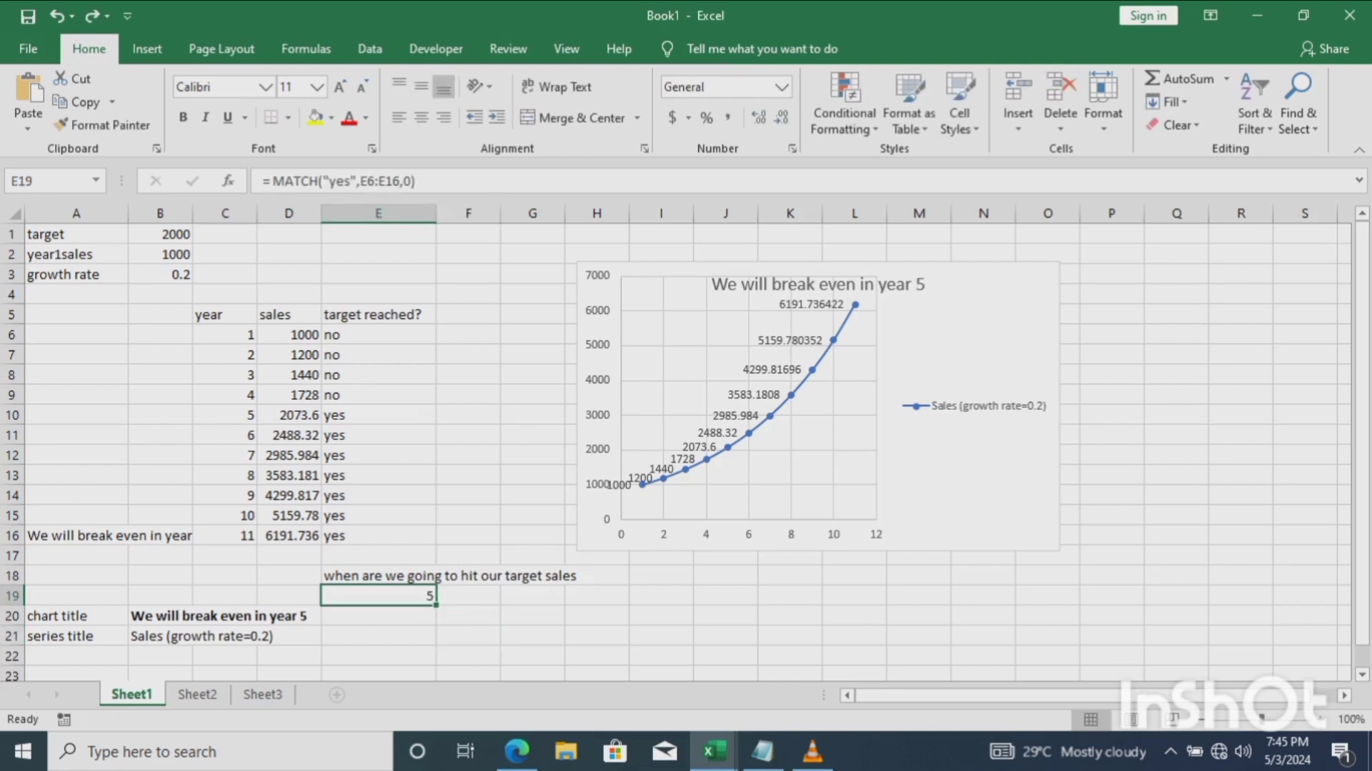
click(468, 595)
click(378, 595)
mouse_move(713, 751)
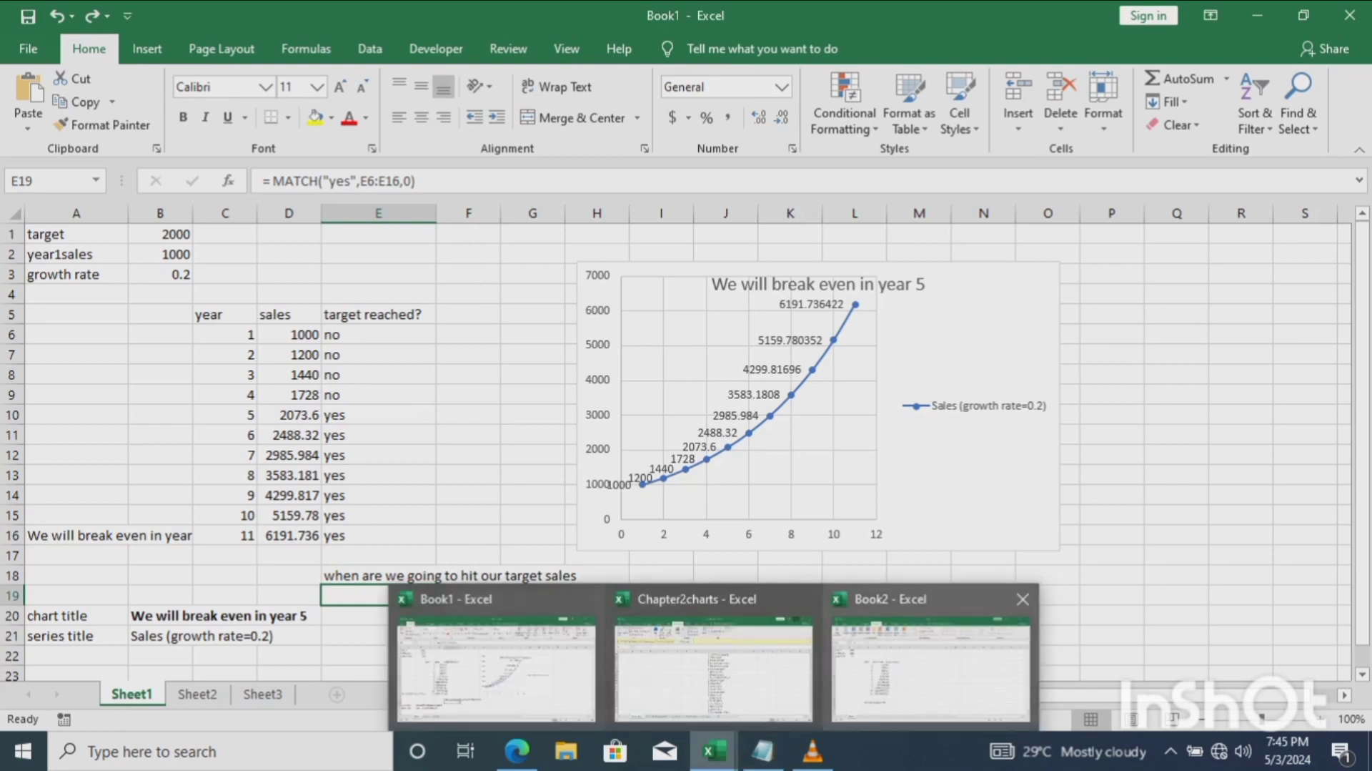
click(929, 668)
click(929, 668)
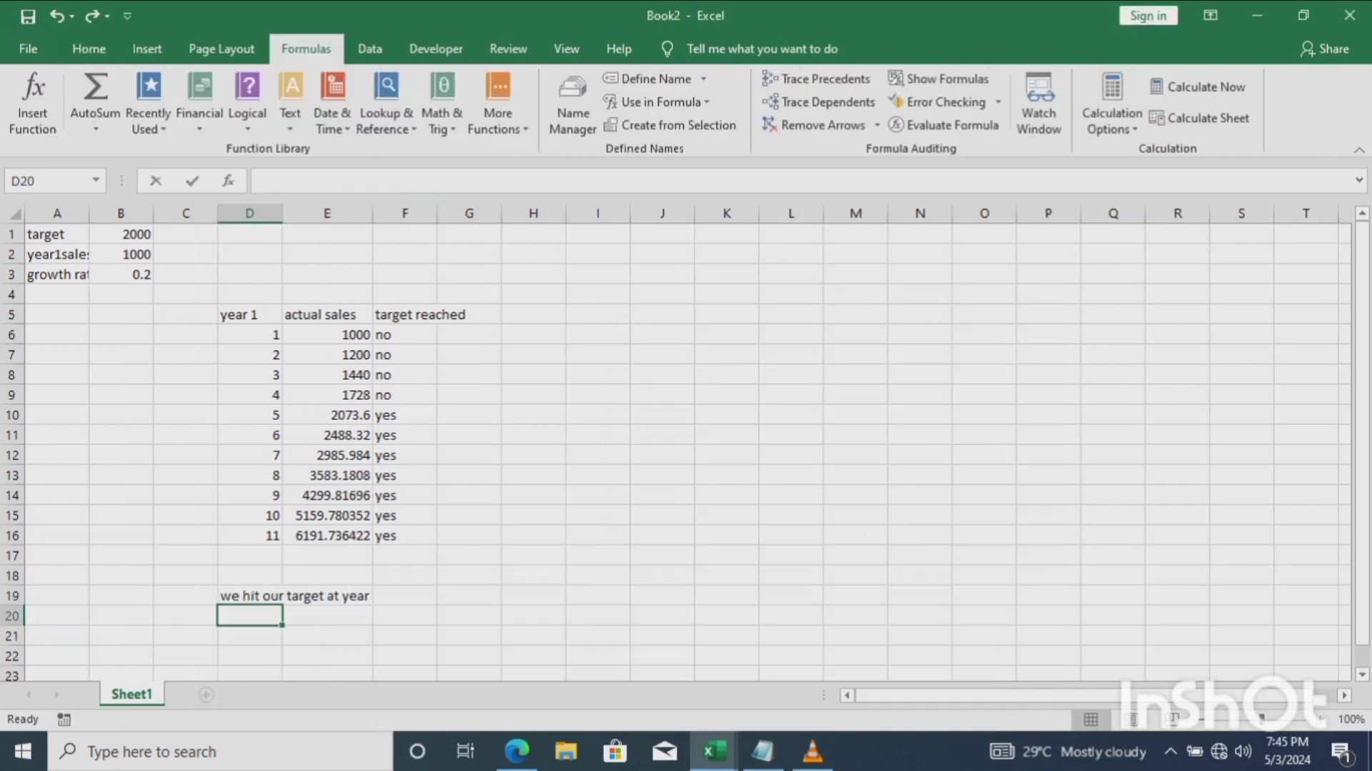
text(= mat)
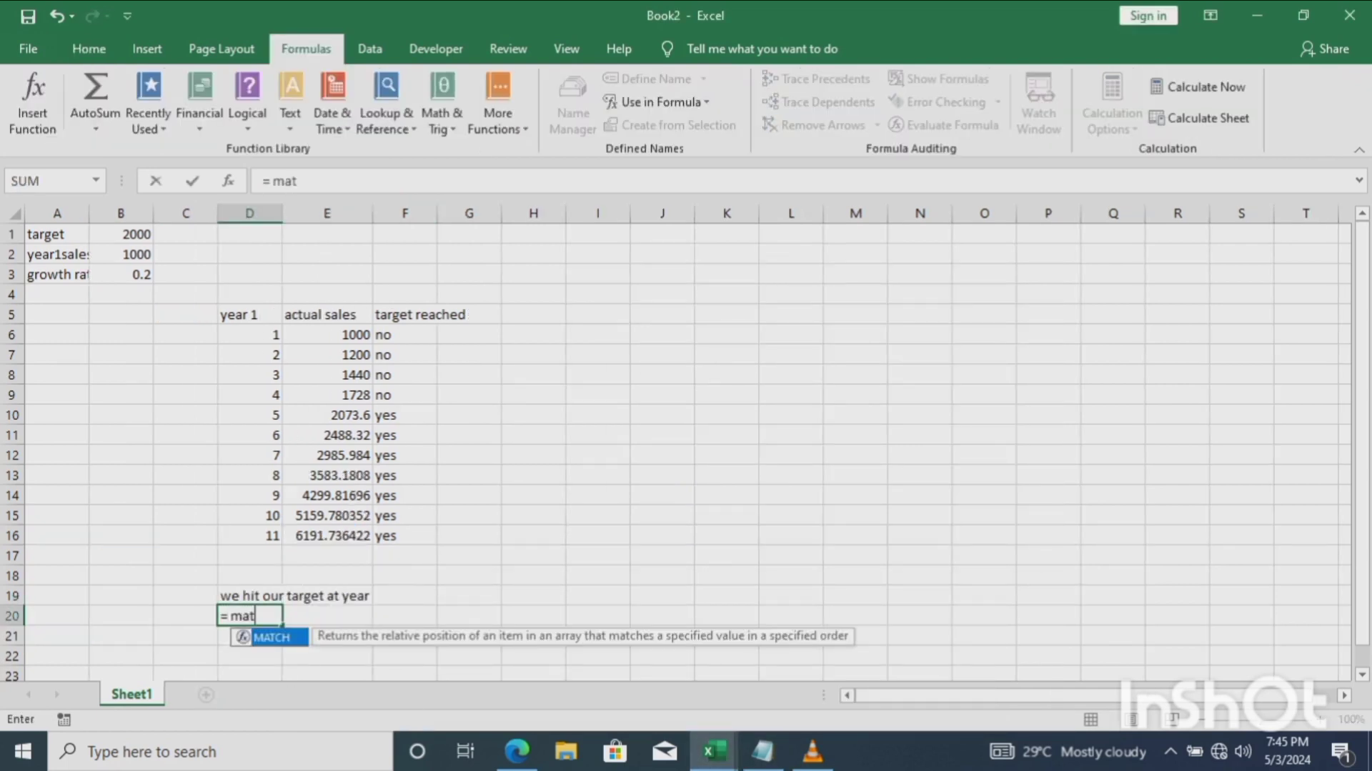
text(ch)
click(327, 656)
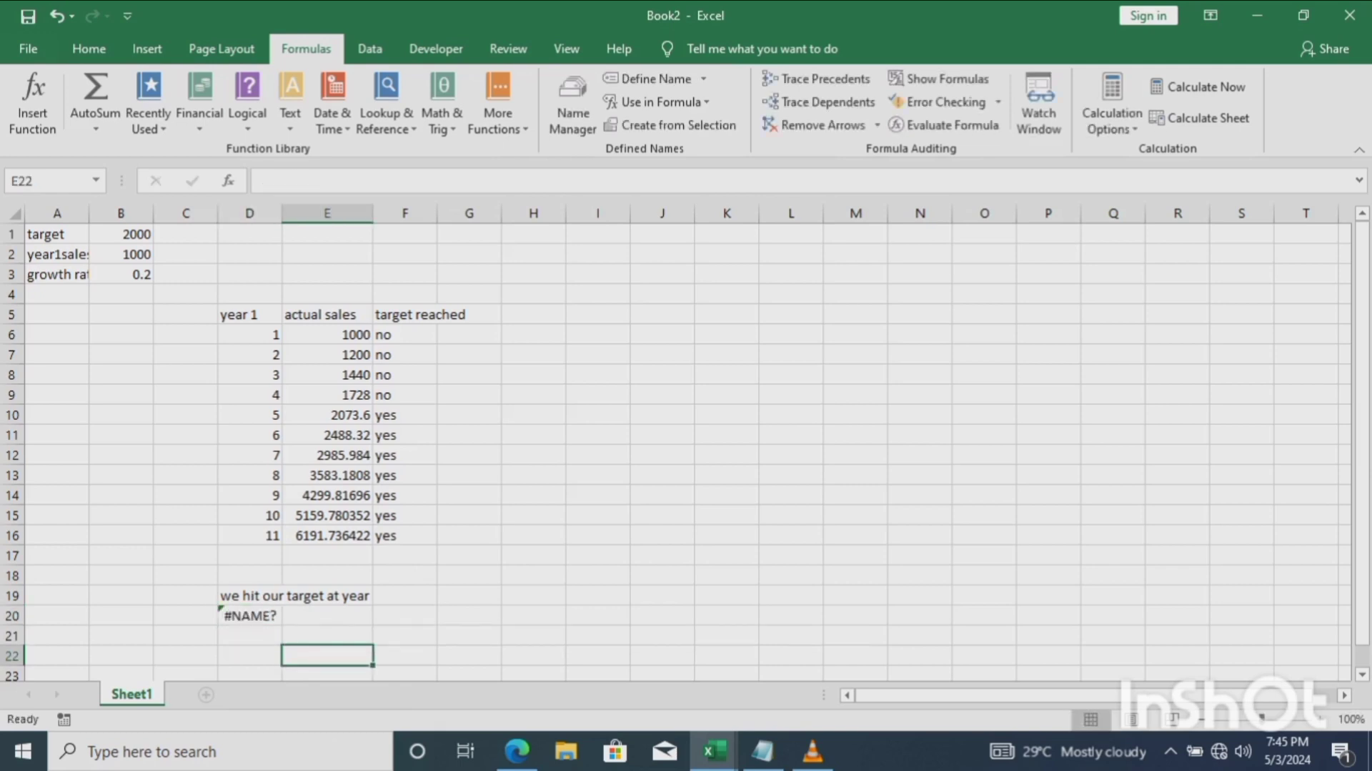
click(249, 616)
key(BackSpace)
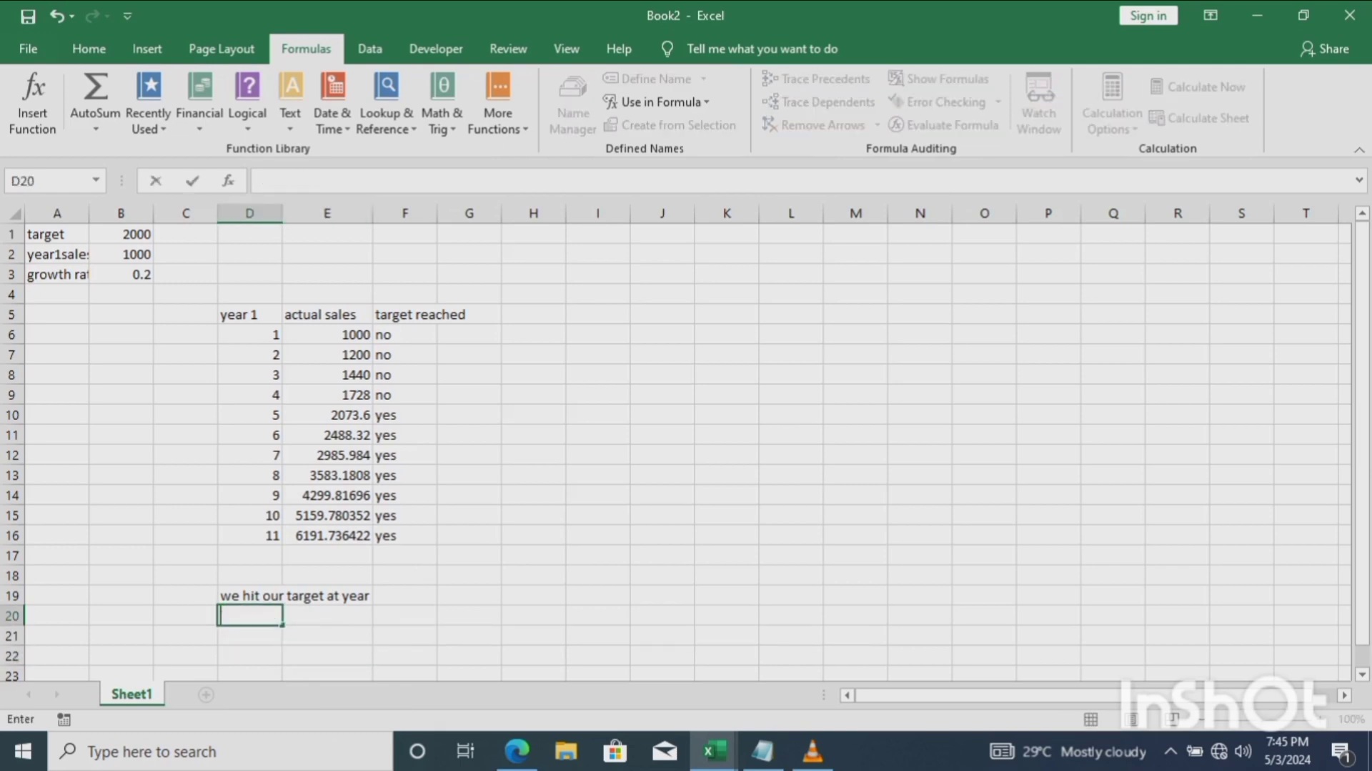
- Enter the formula = match("yes", F6:f16,0) in D20 to find the first year that reaches the target by exact match
text(= m)
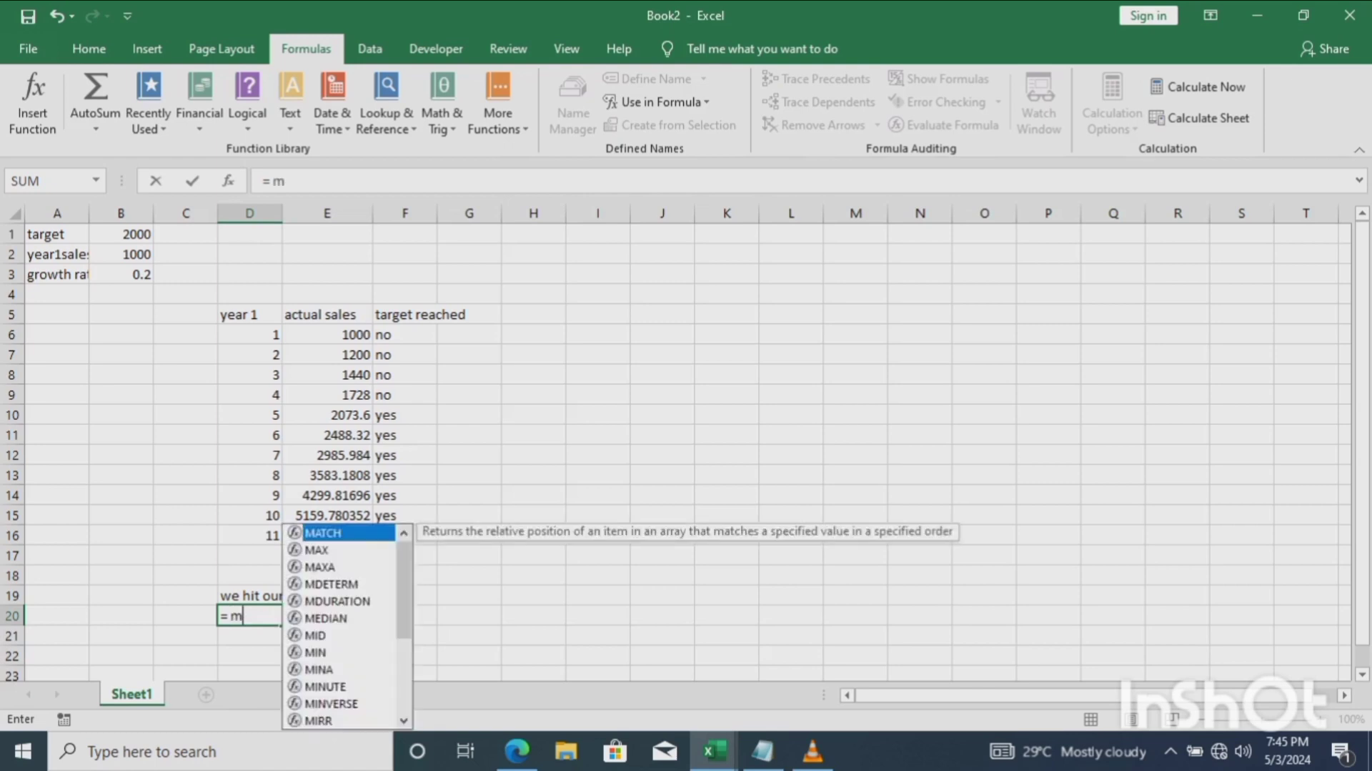
text(atch()
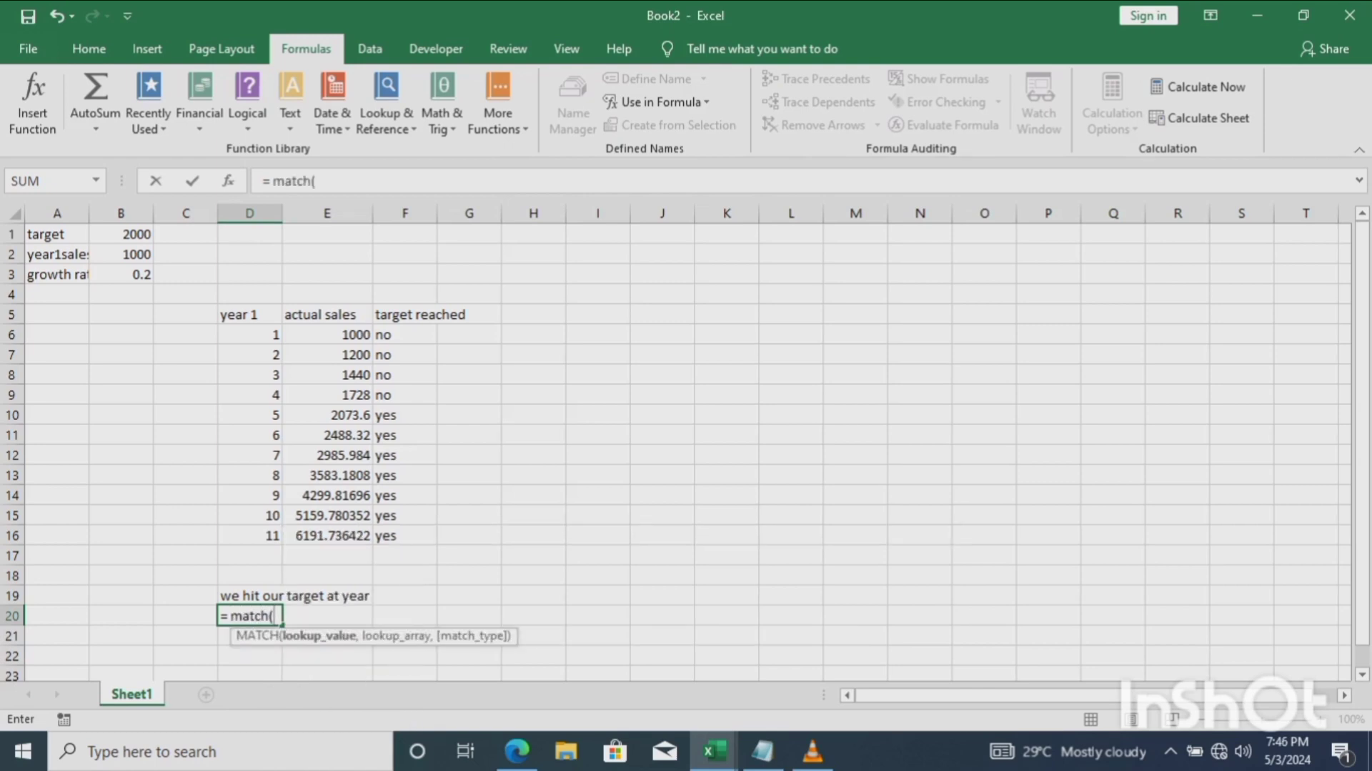
text("yes",)
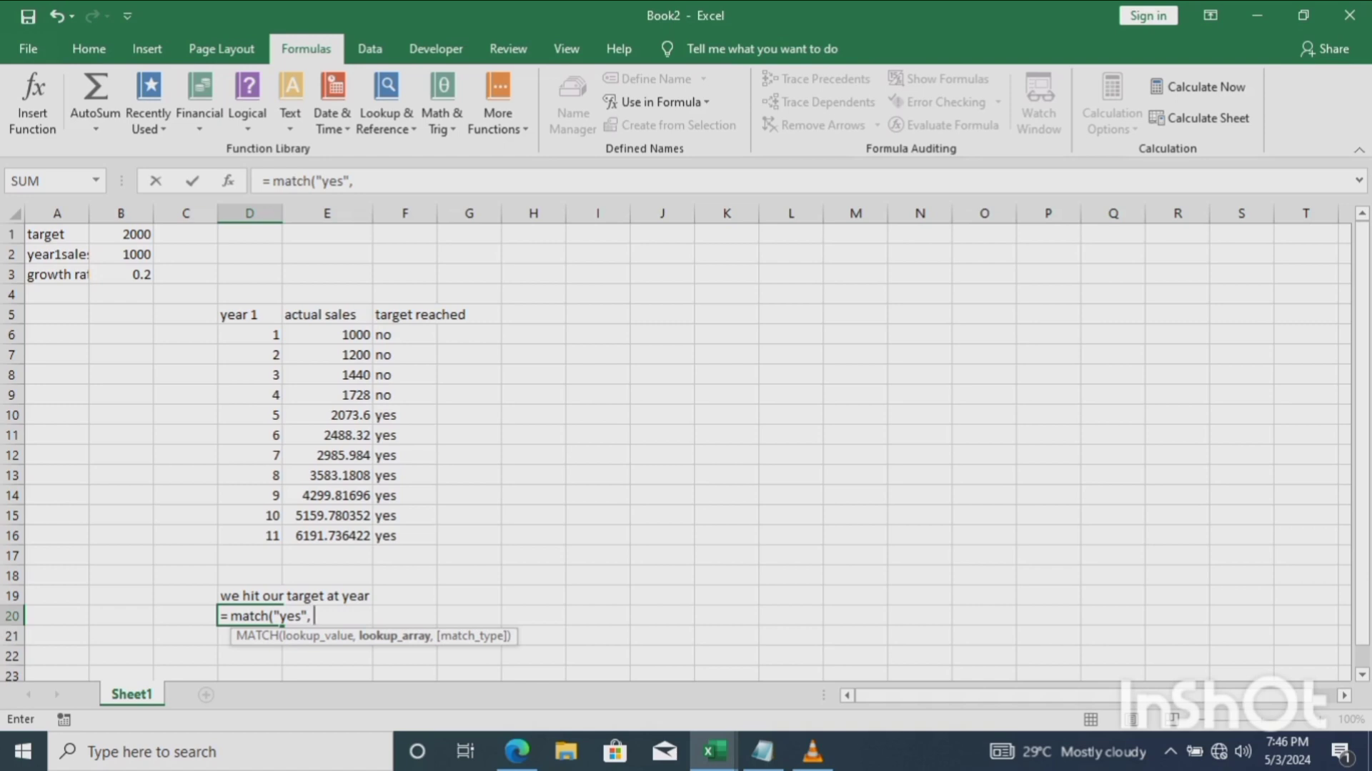
text( F1)
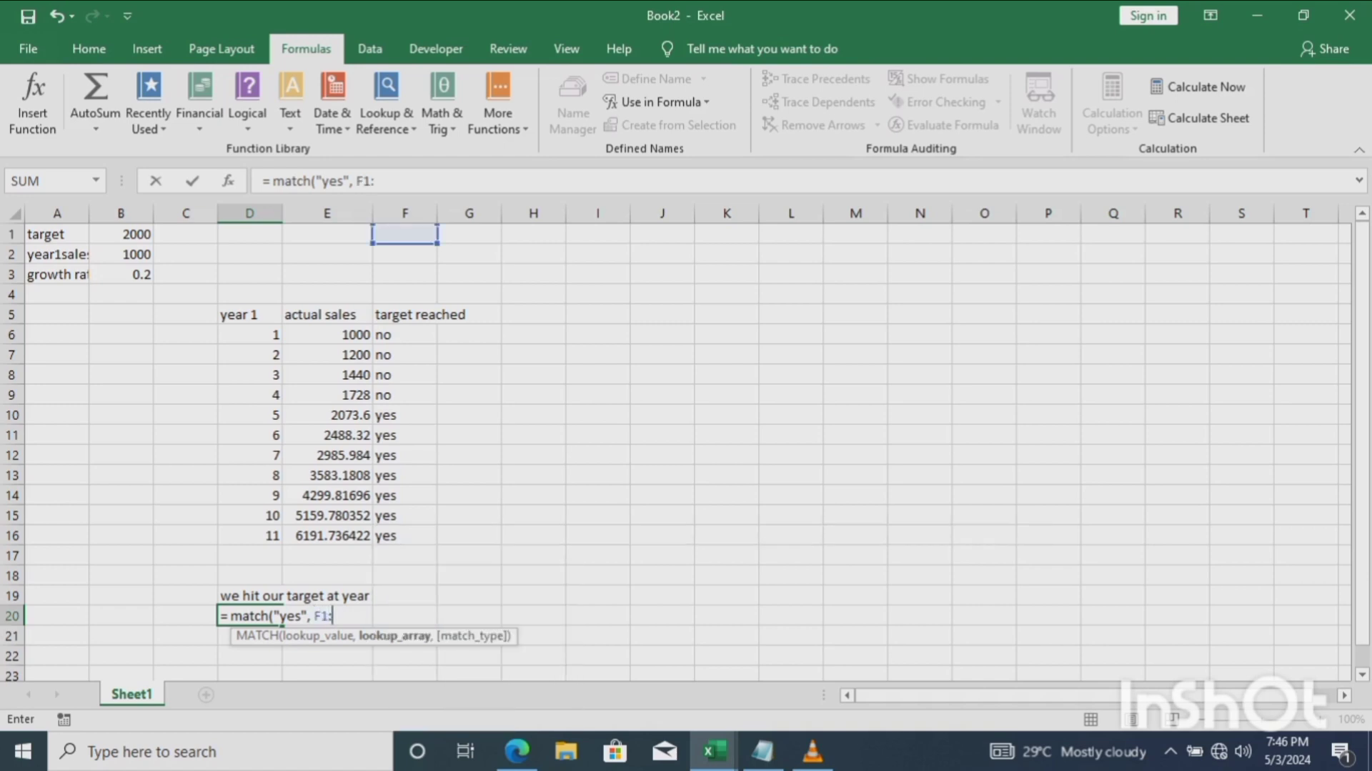
text(:)
key(BackSpace)
key(BackSpace)
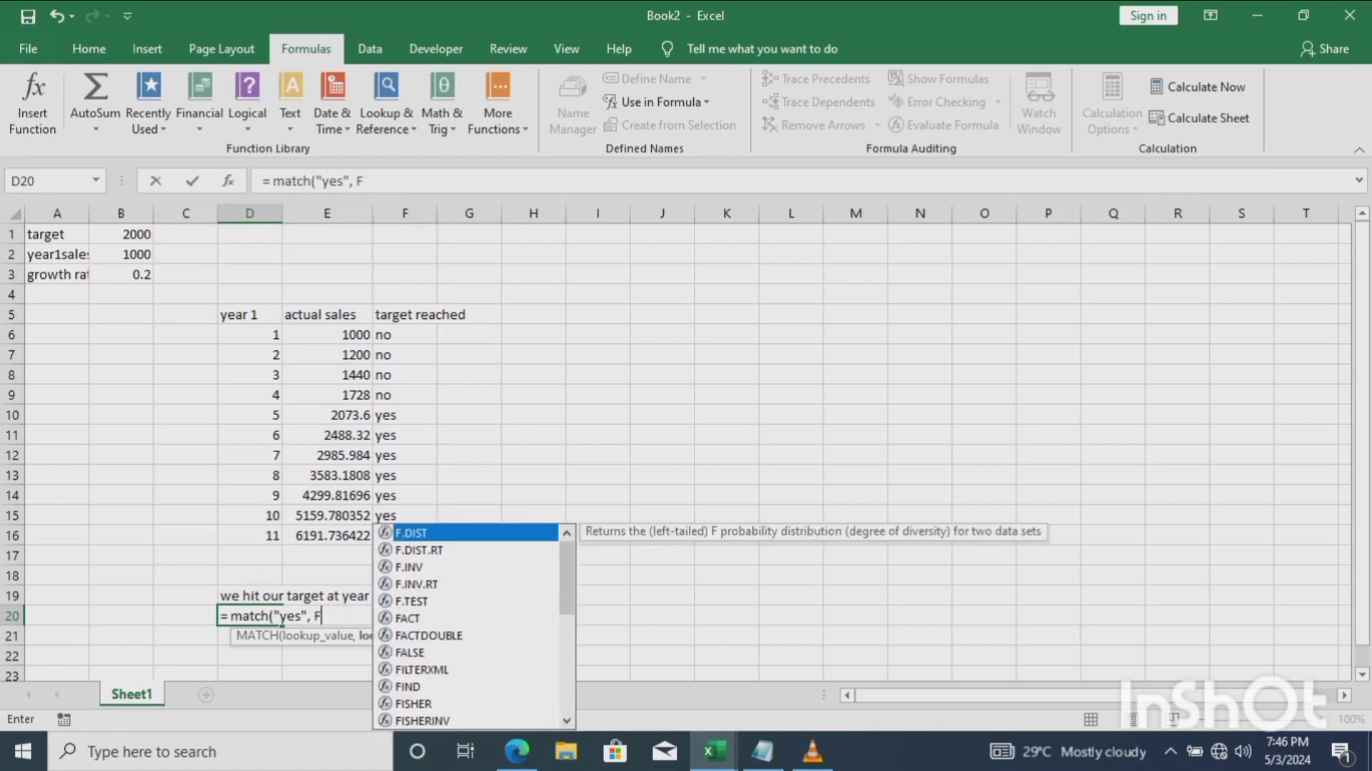
text(6)
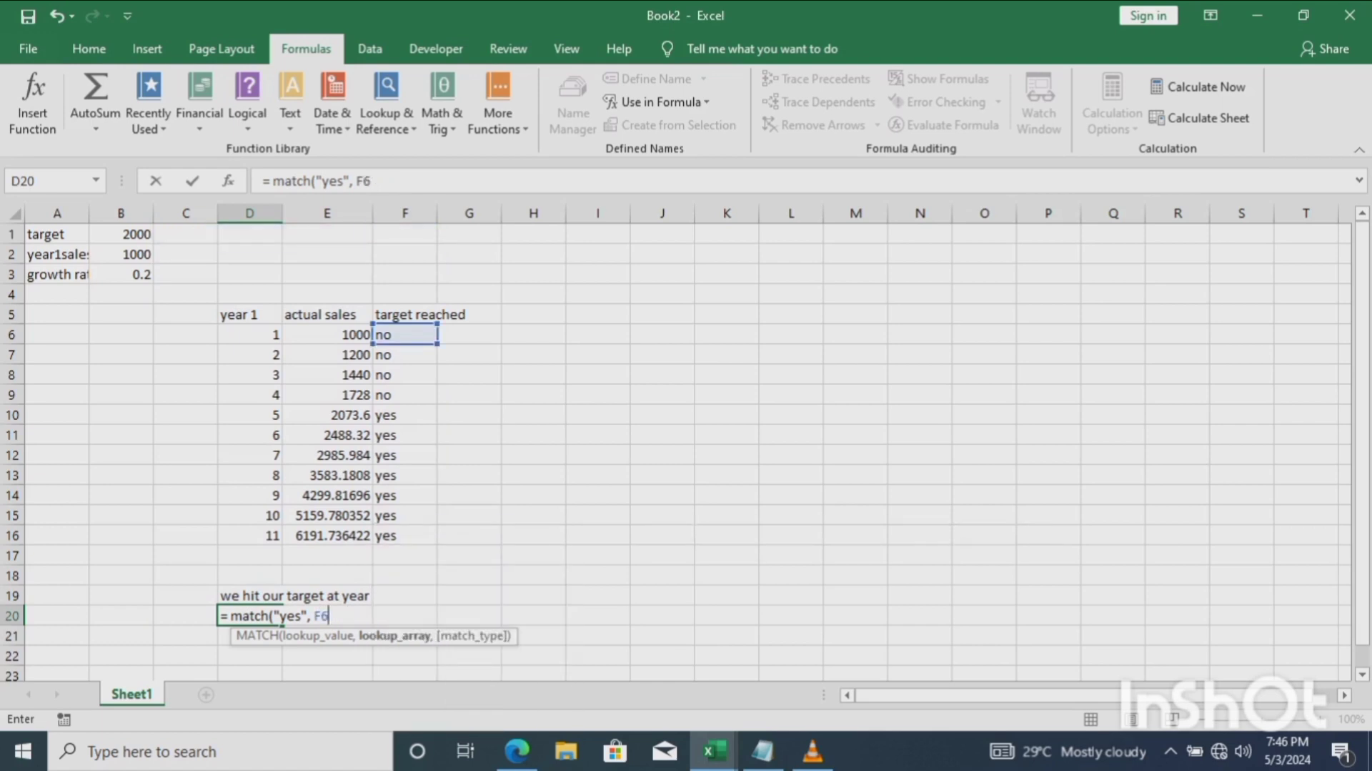
text(:f)
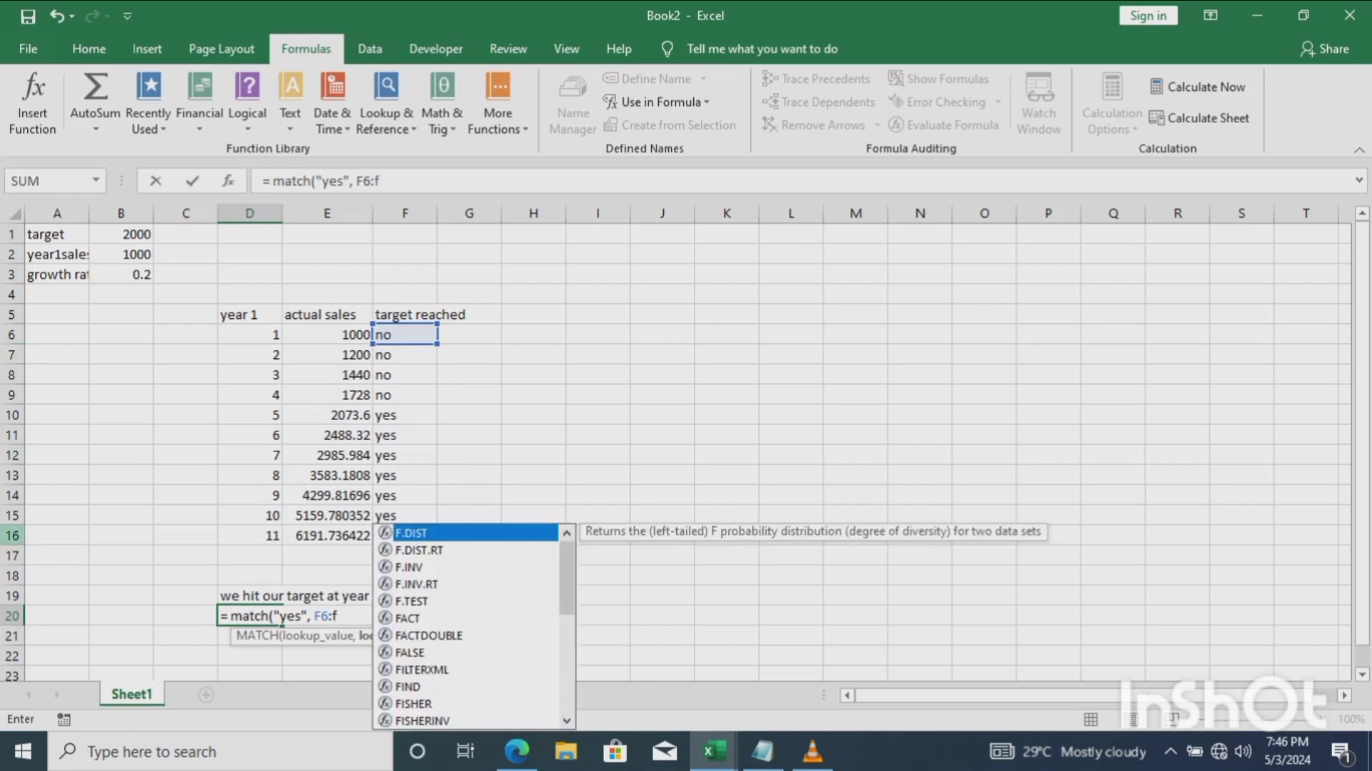
text(16)
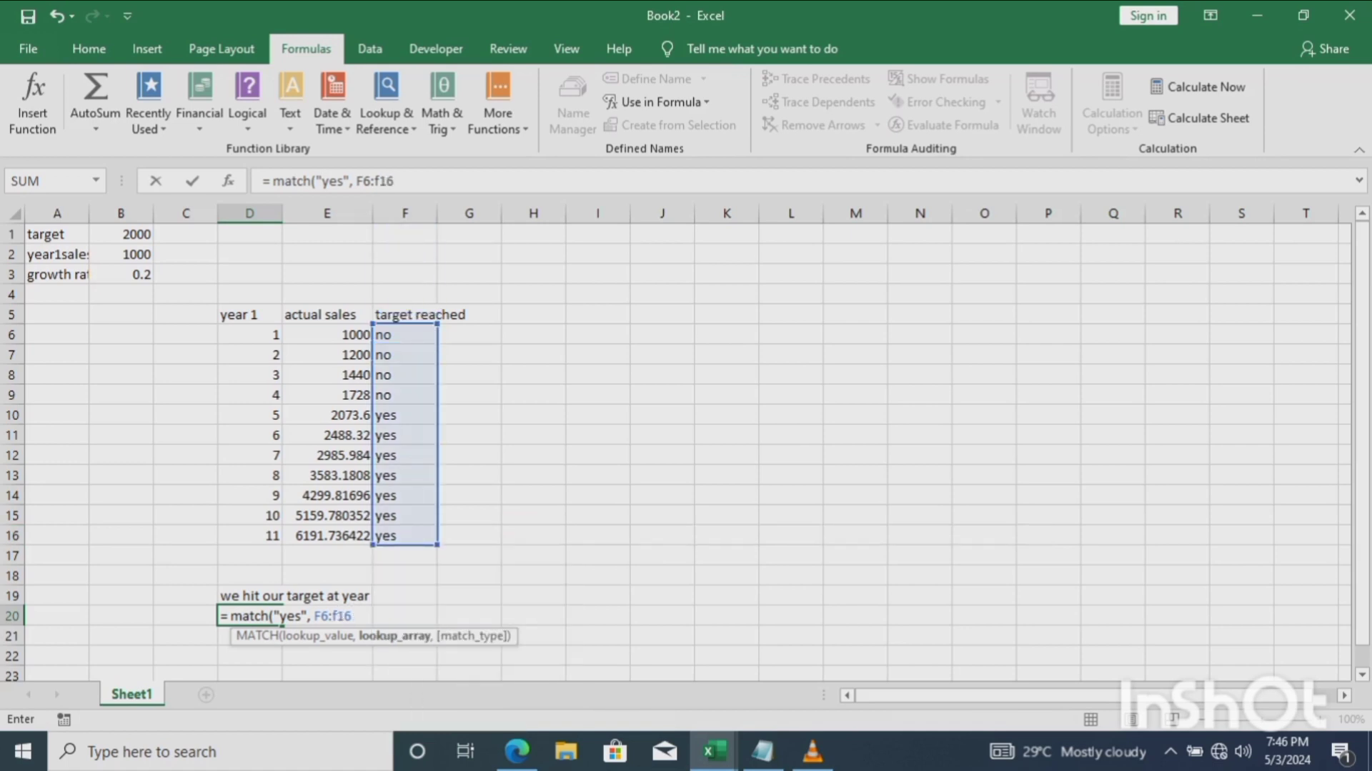
text(,)
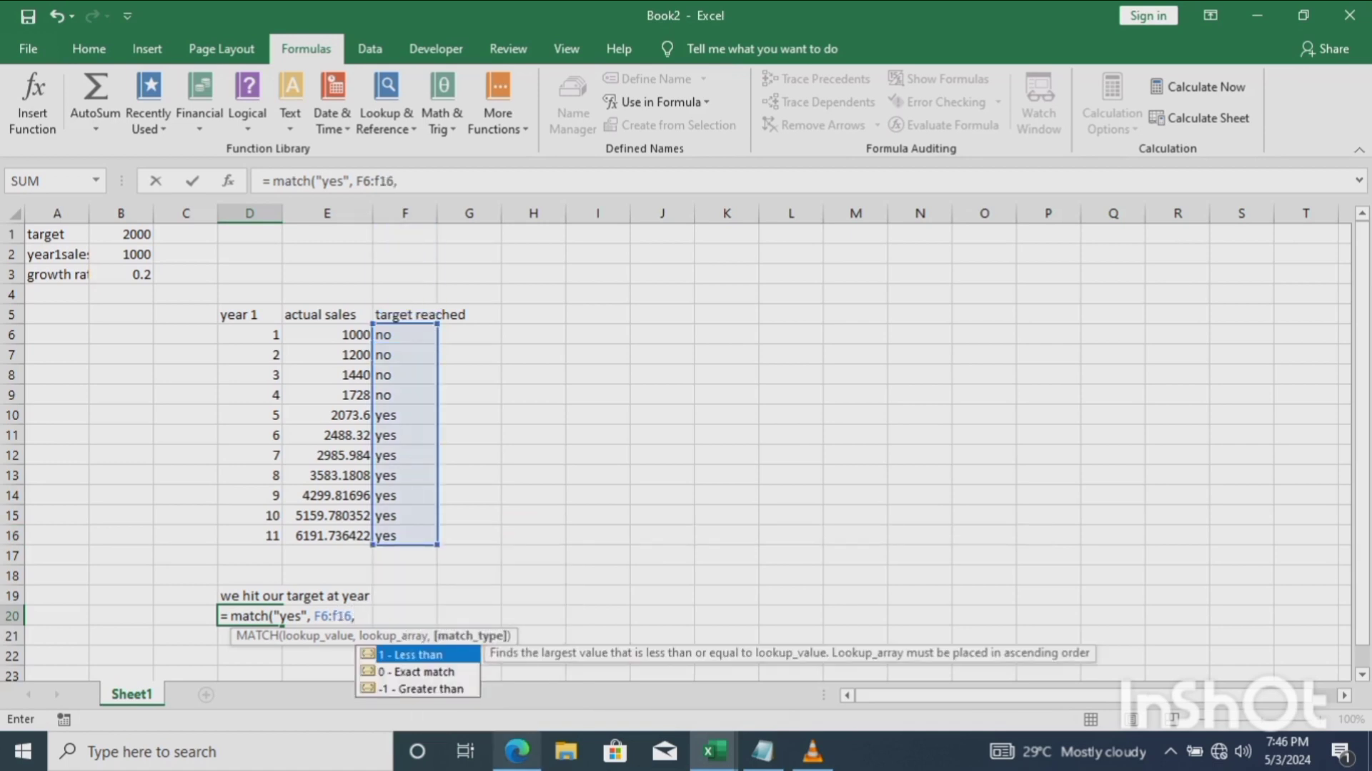
click(516, 751)
click(517, 751)
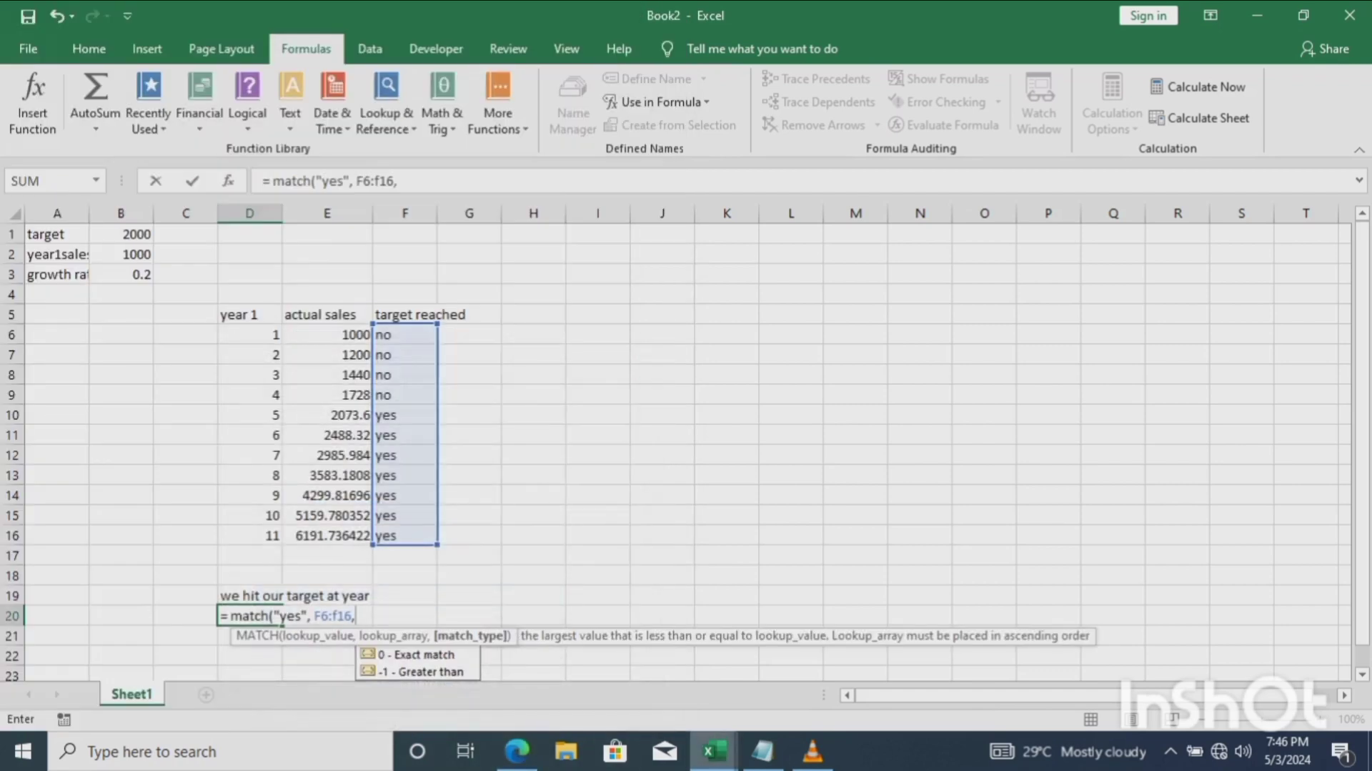
click(714, 750)
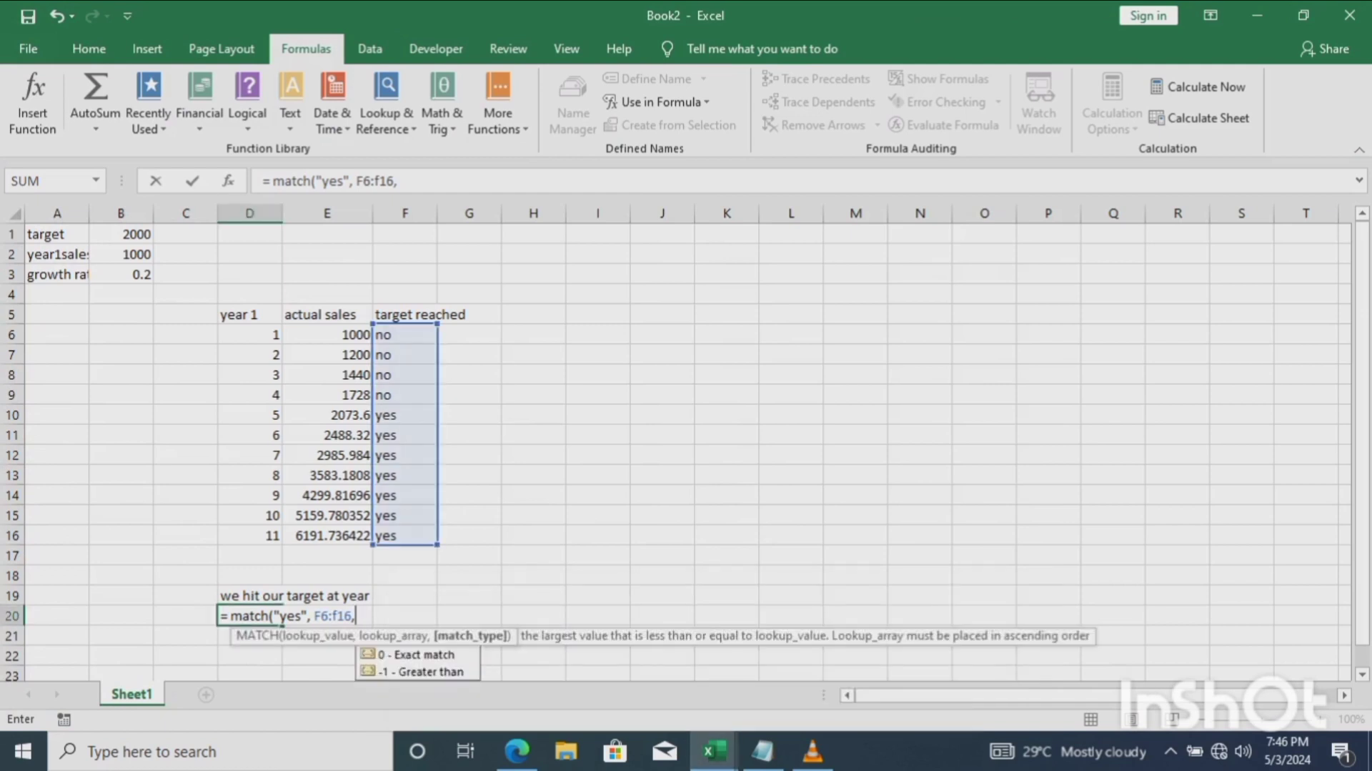
text(0))
key(Return)
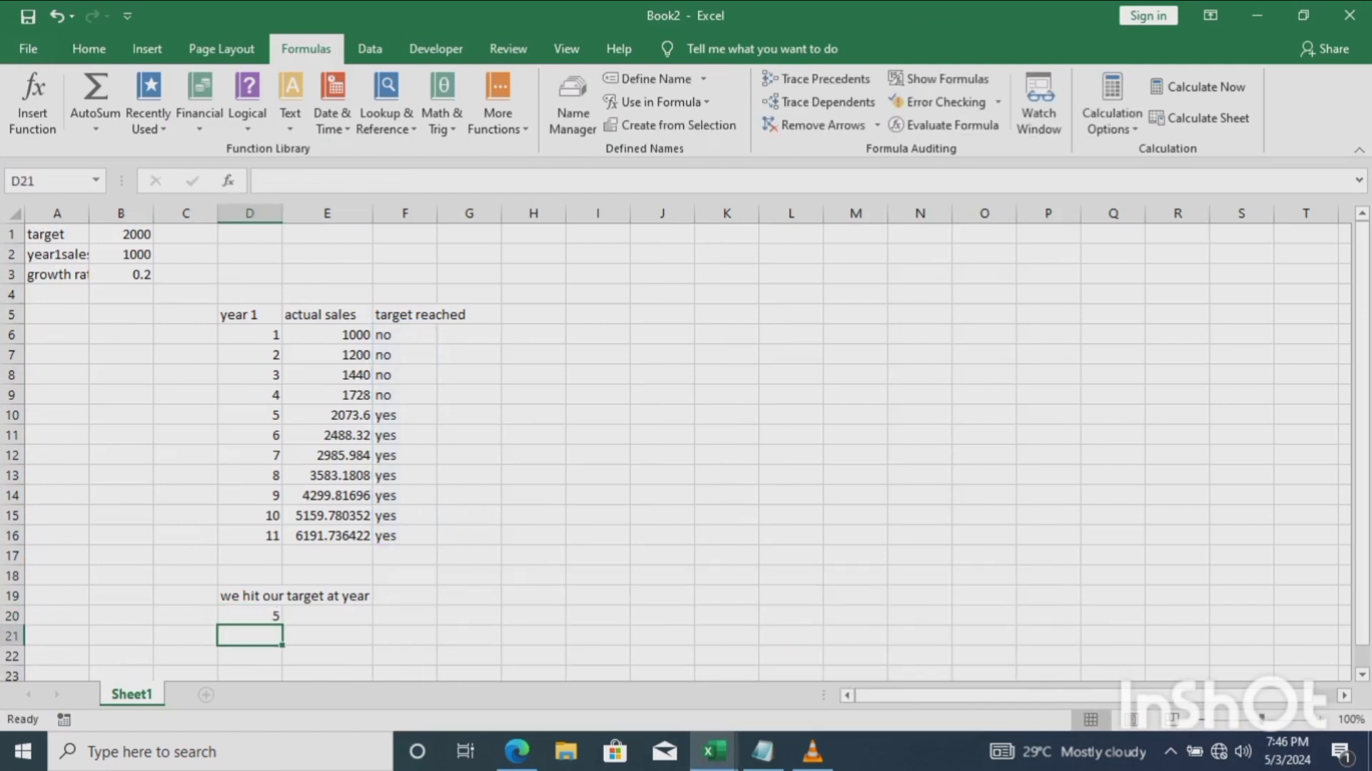
- Review the MATCH formula in D20 against the target reached results in F6, F10 and F16
click(250, 615)
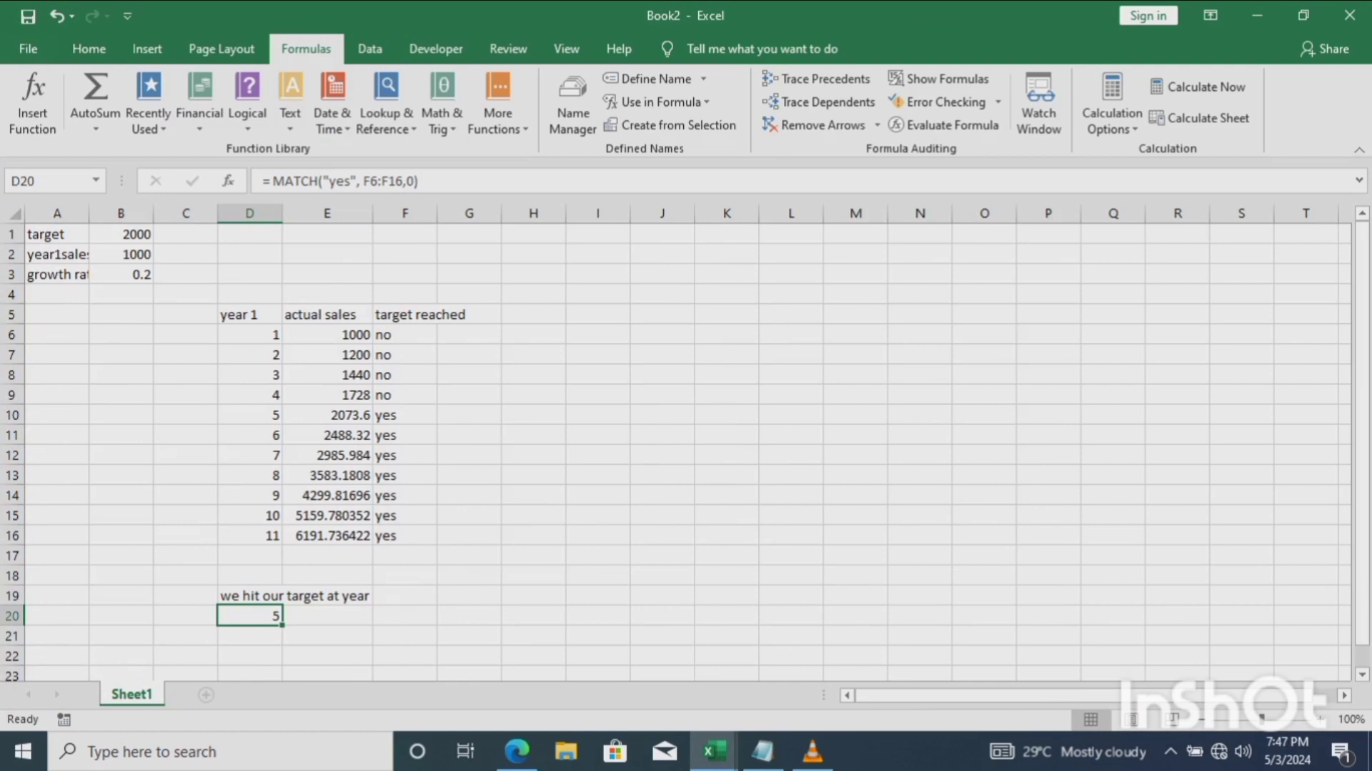
click(404, 415)
click(404, 335)
click(404, 534)
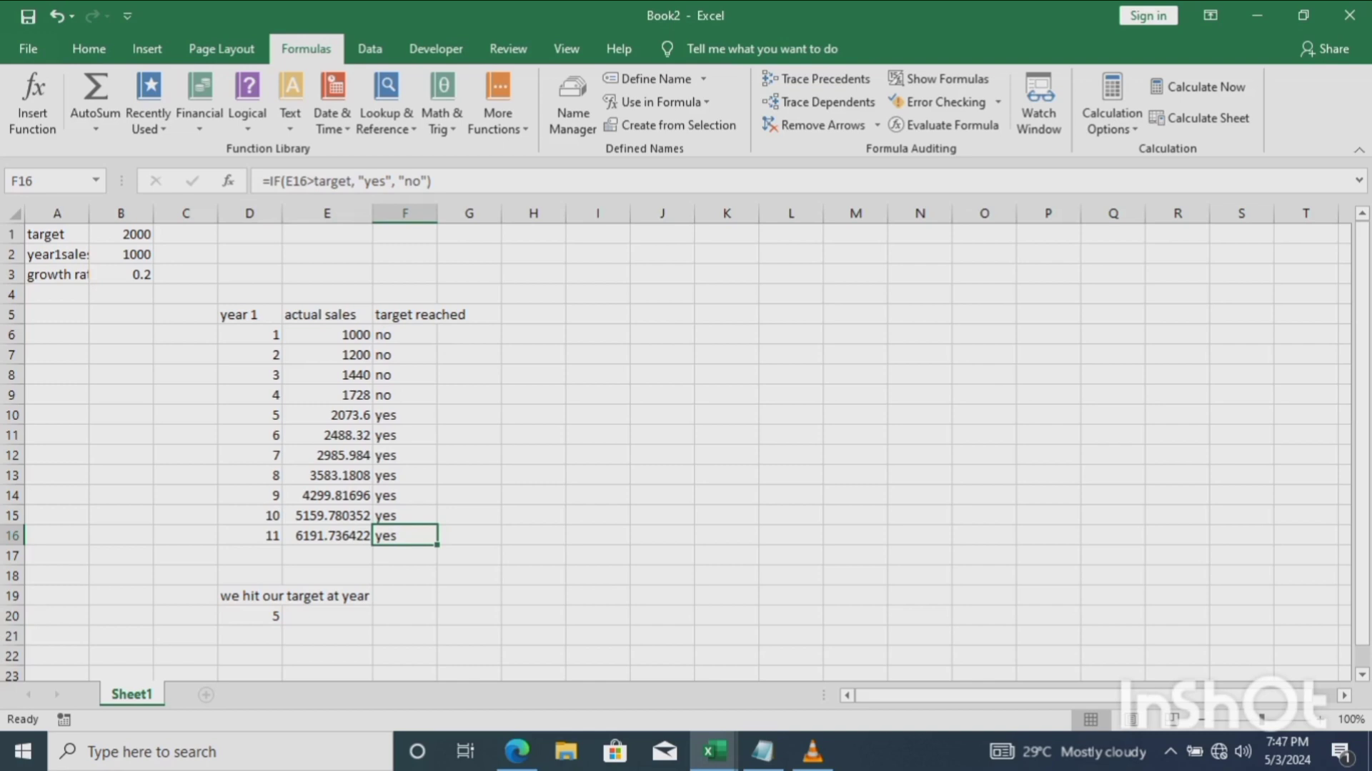
click(404, 414)
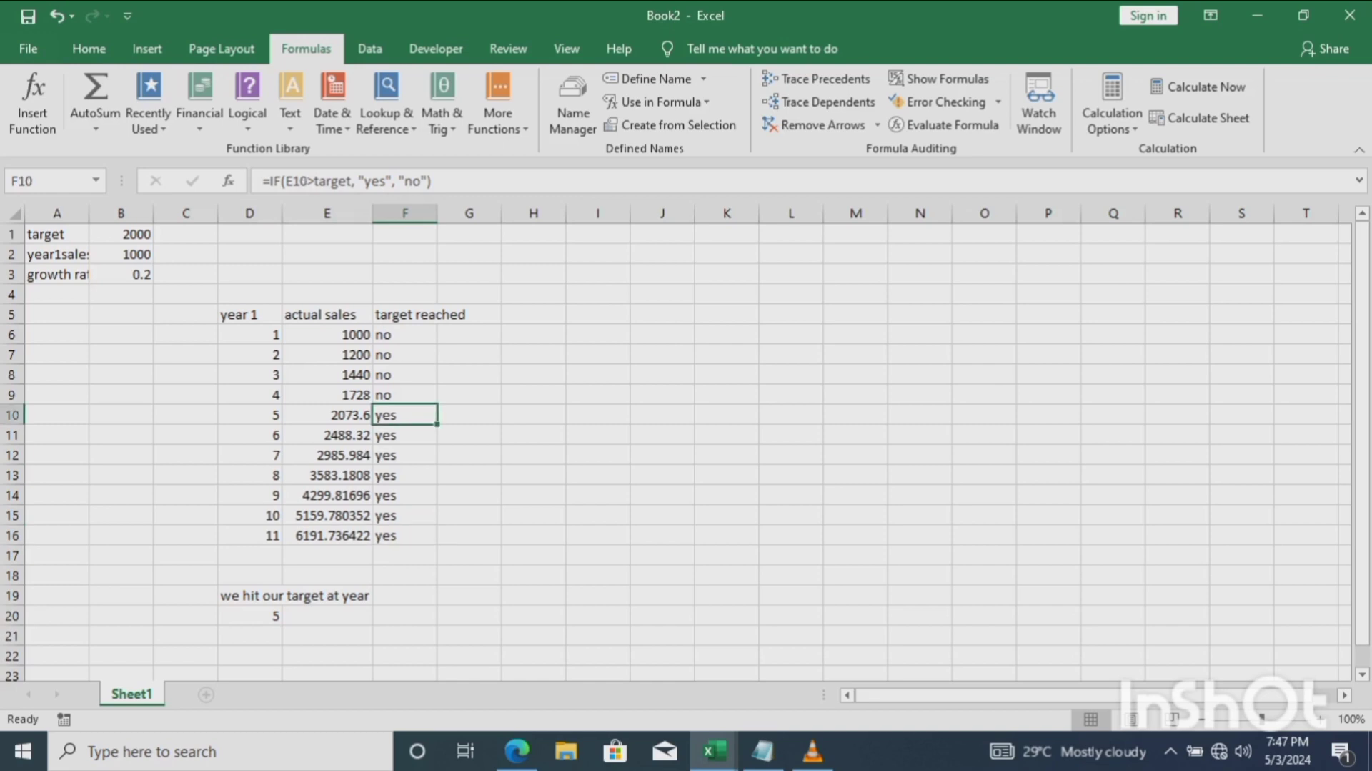
- Add the label "chart title" in A22 and select the cell beside it, B22
click(56, 654)
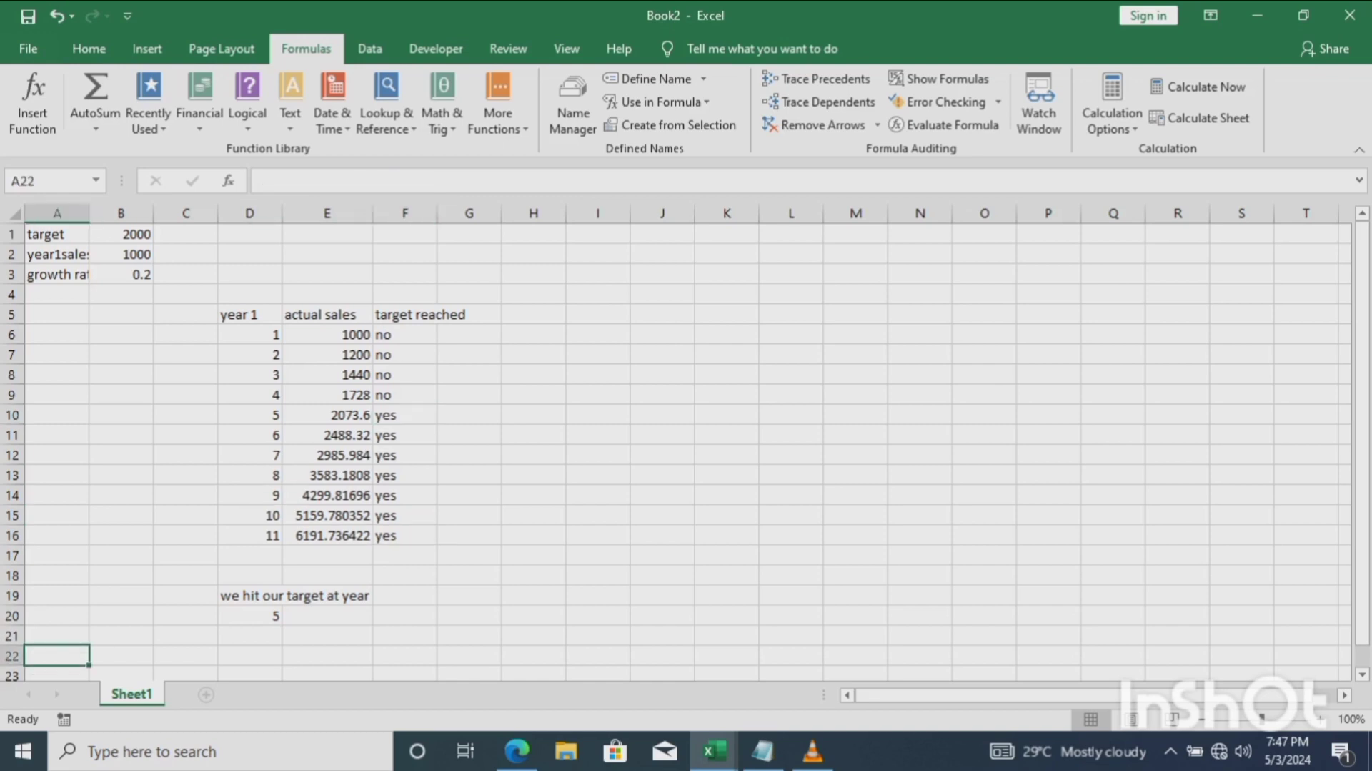
text(chart title)
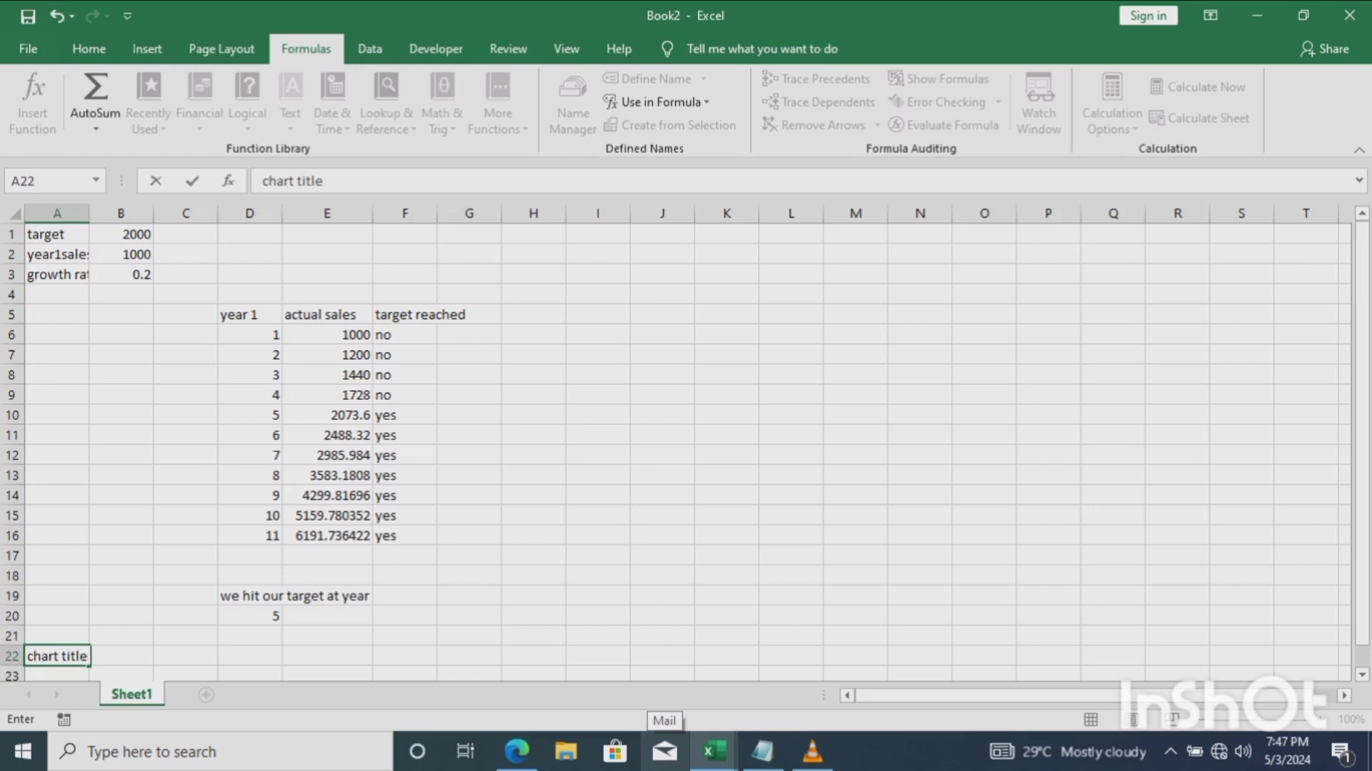
click(71, 656)
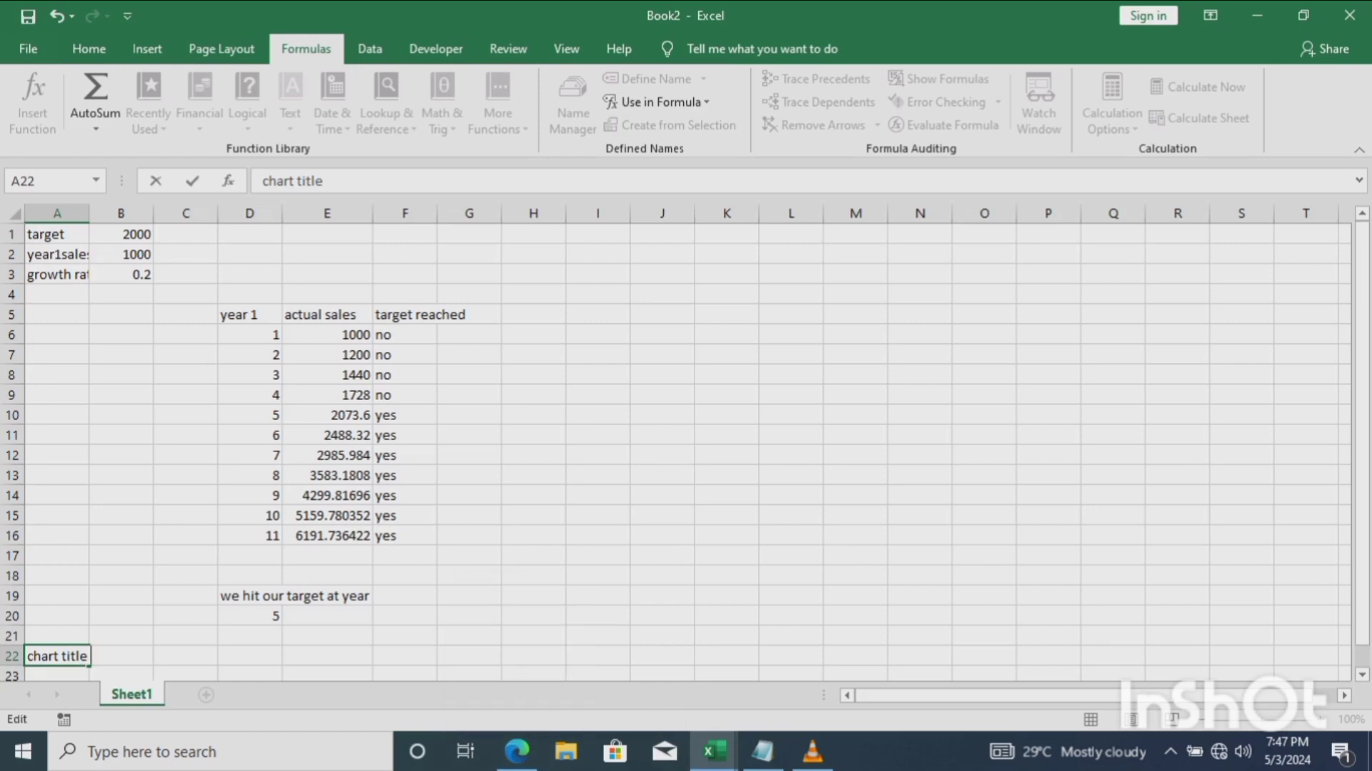
click(185, 655)
click(121, 656)
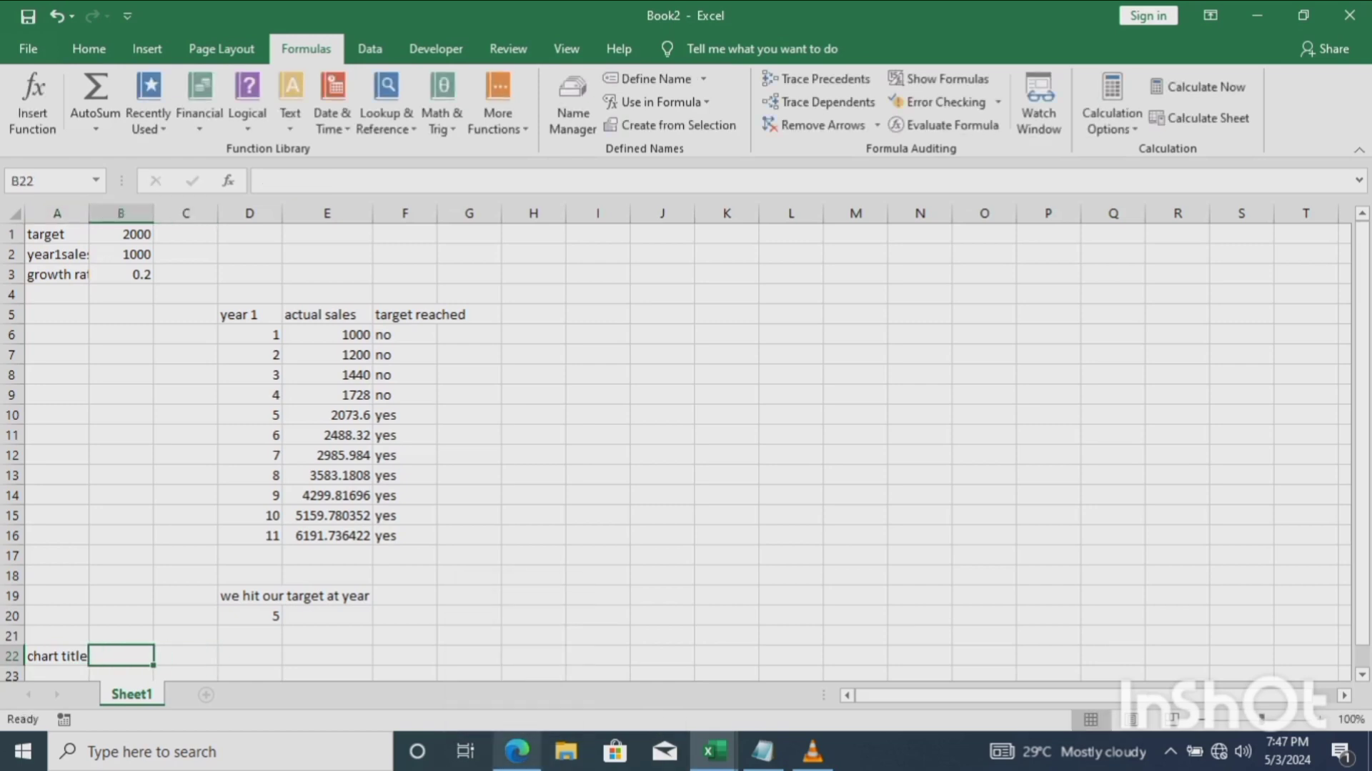
- Copy the IFERROR chart title formula from B20 of the Book1 workbook and paste it at the end of the Notepad notes
mouse_move(714, 751)
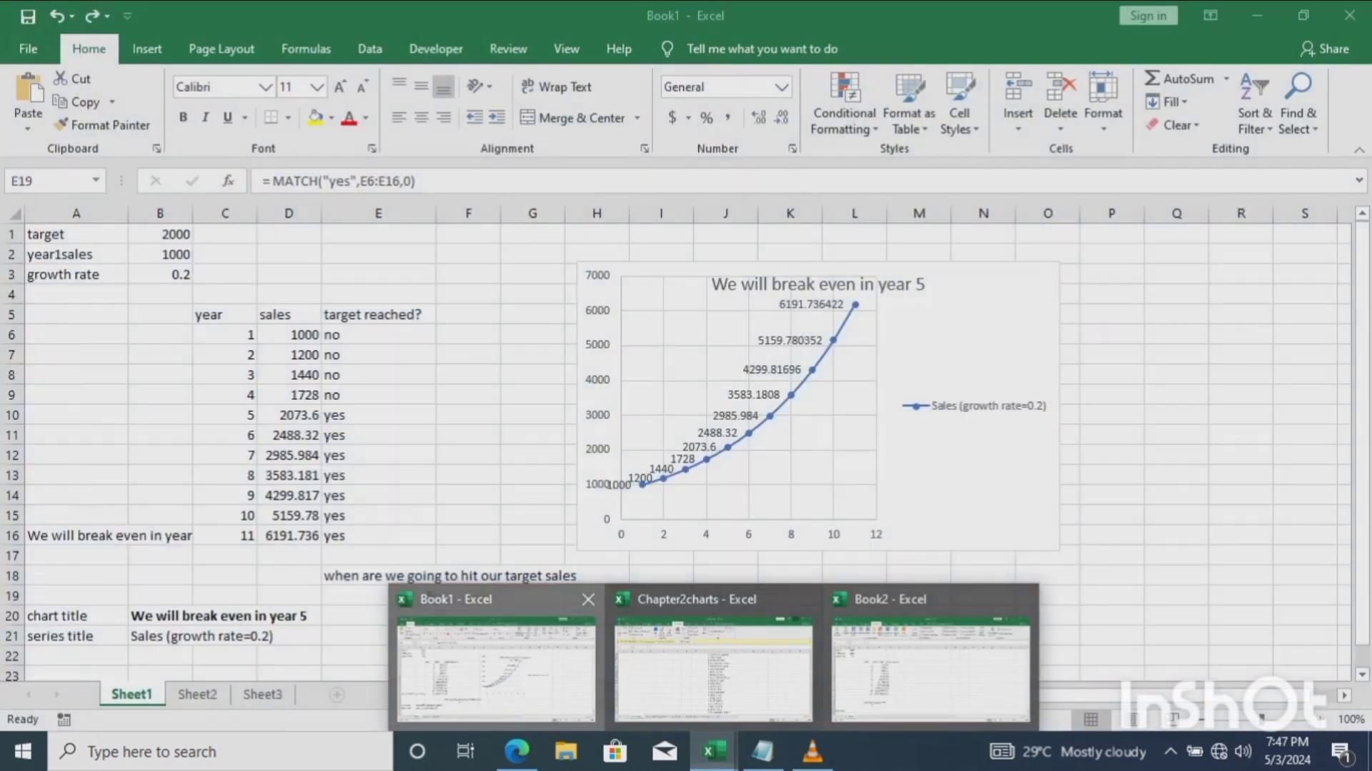
click(497, 668)
click(160, 615)
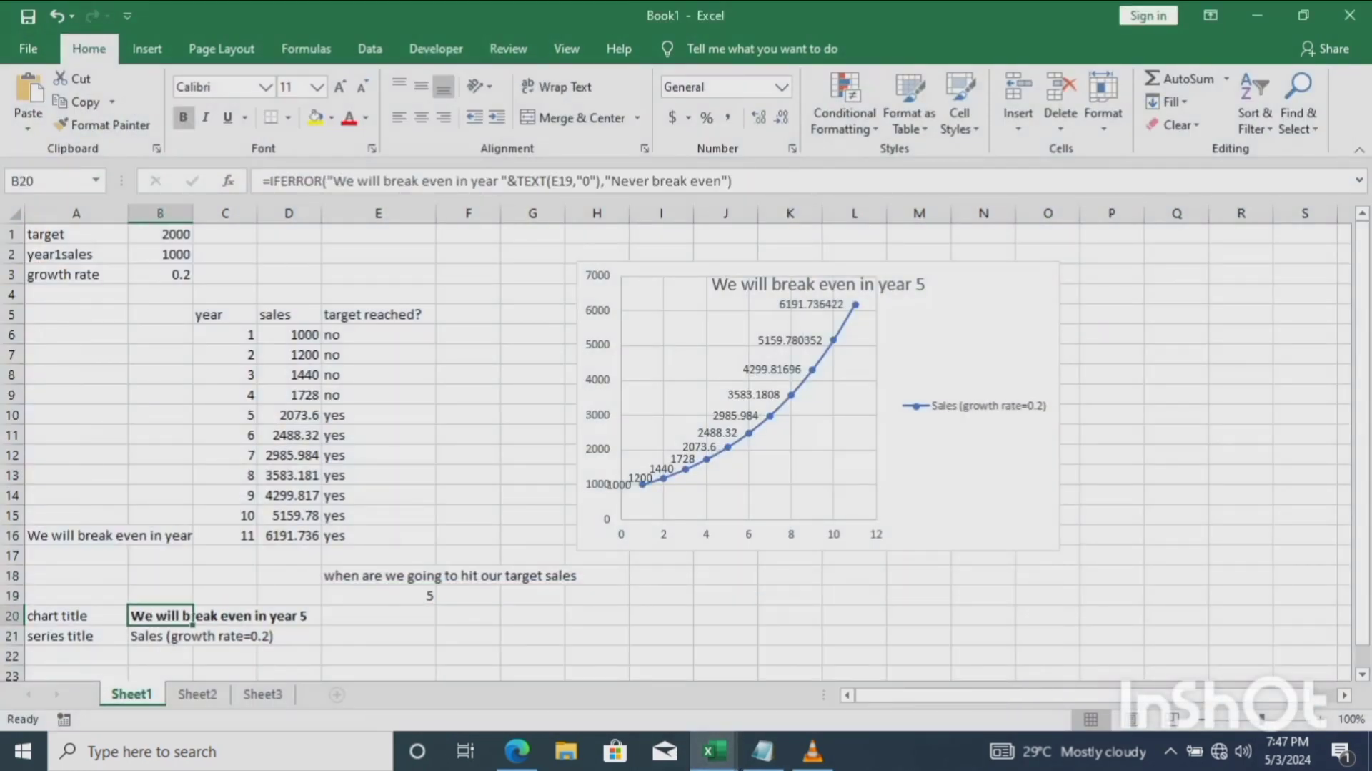
double_click(193, 615)
drag(733, 180, 262, 181)
key(ctrl+c)
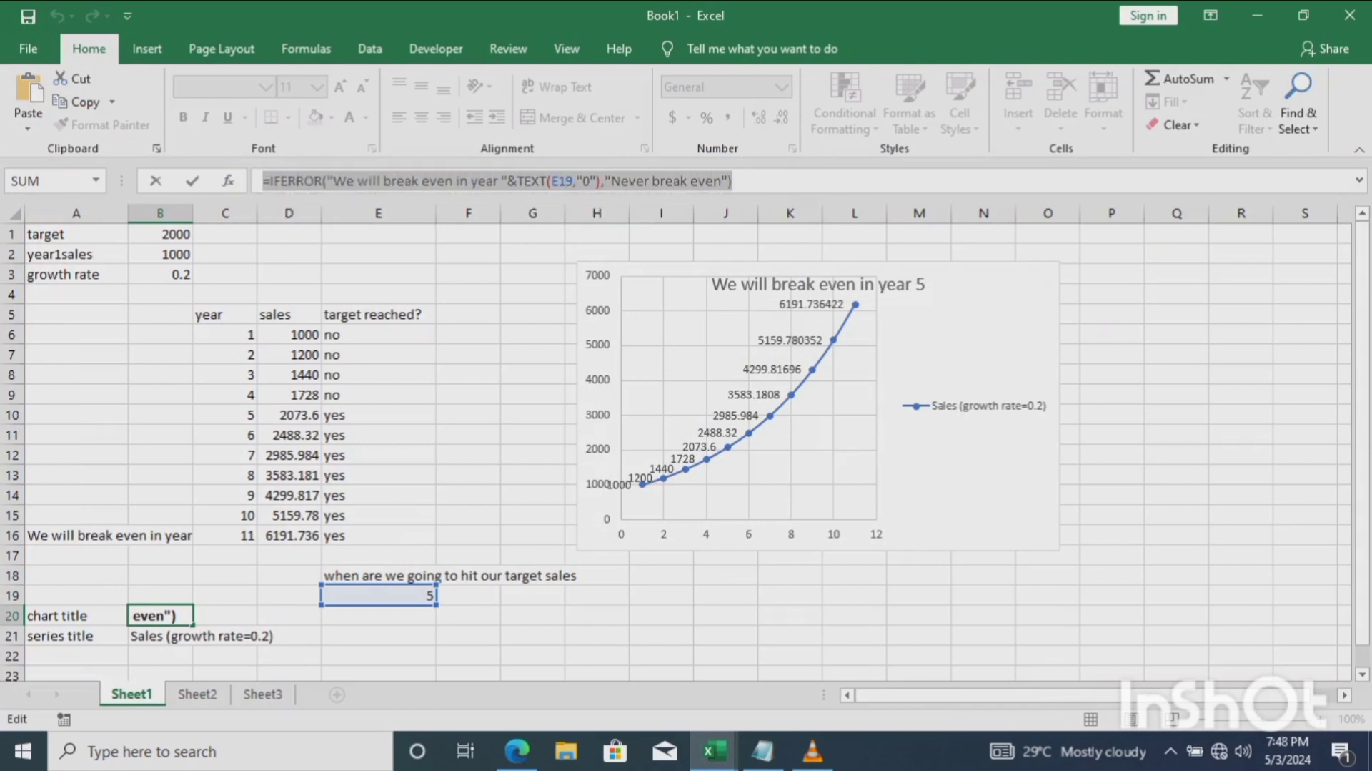
click(763, 751)
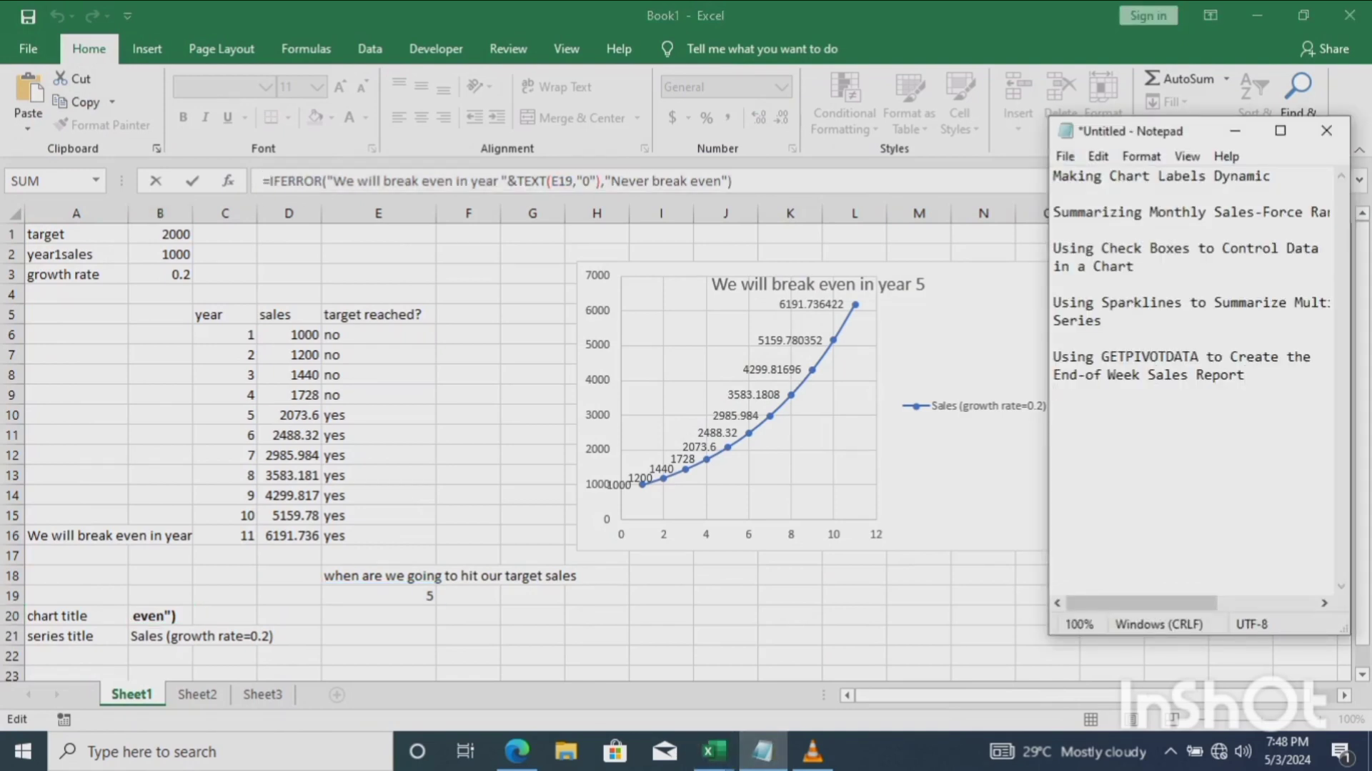
key(ctrl+v)
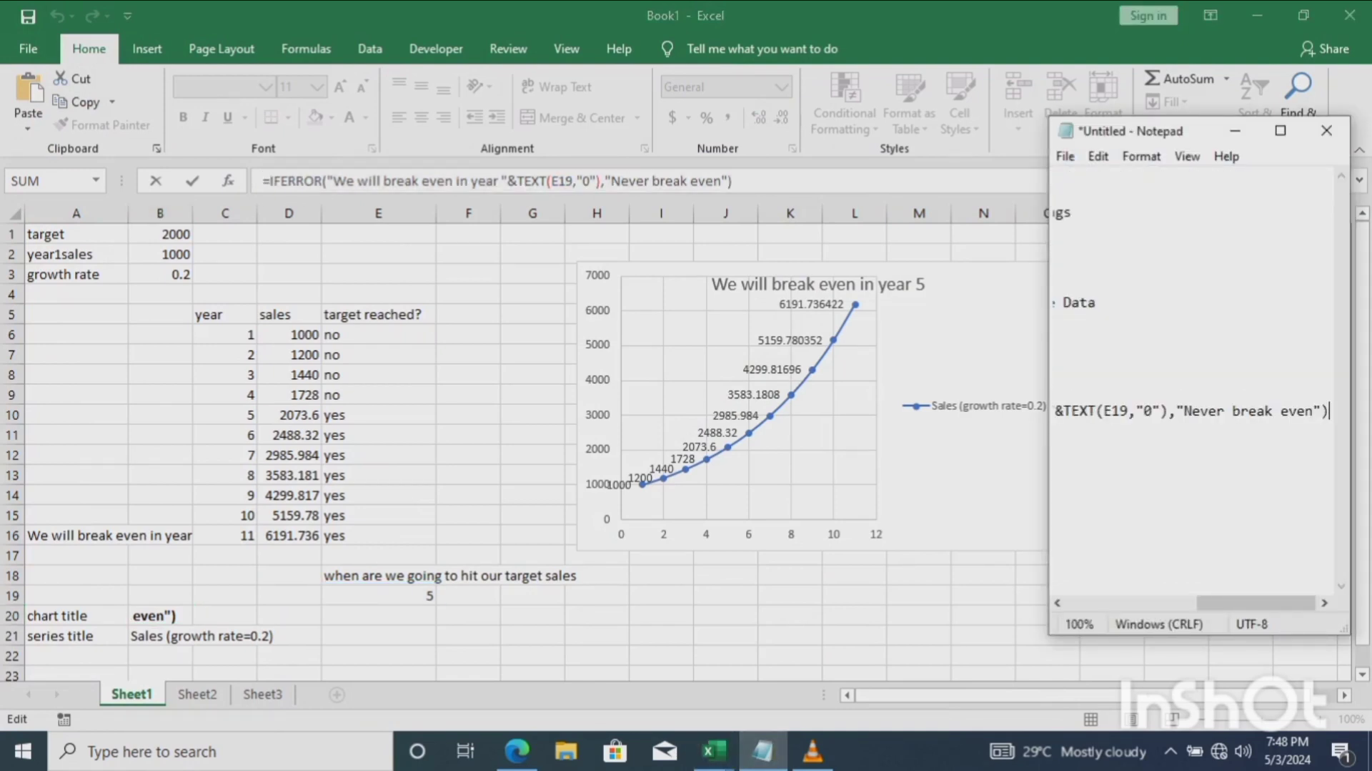
- Bring up the Book2 workbook, select the whole IFERROR formula in Notepad for copying and return to Book2
mouse_move(715, 751)
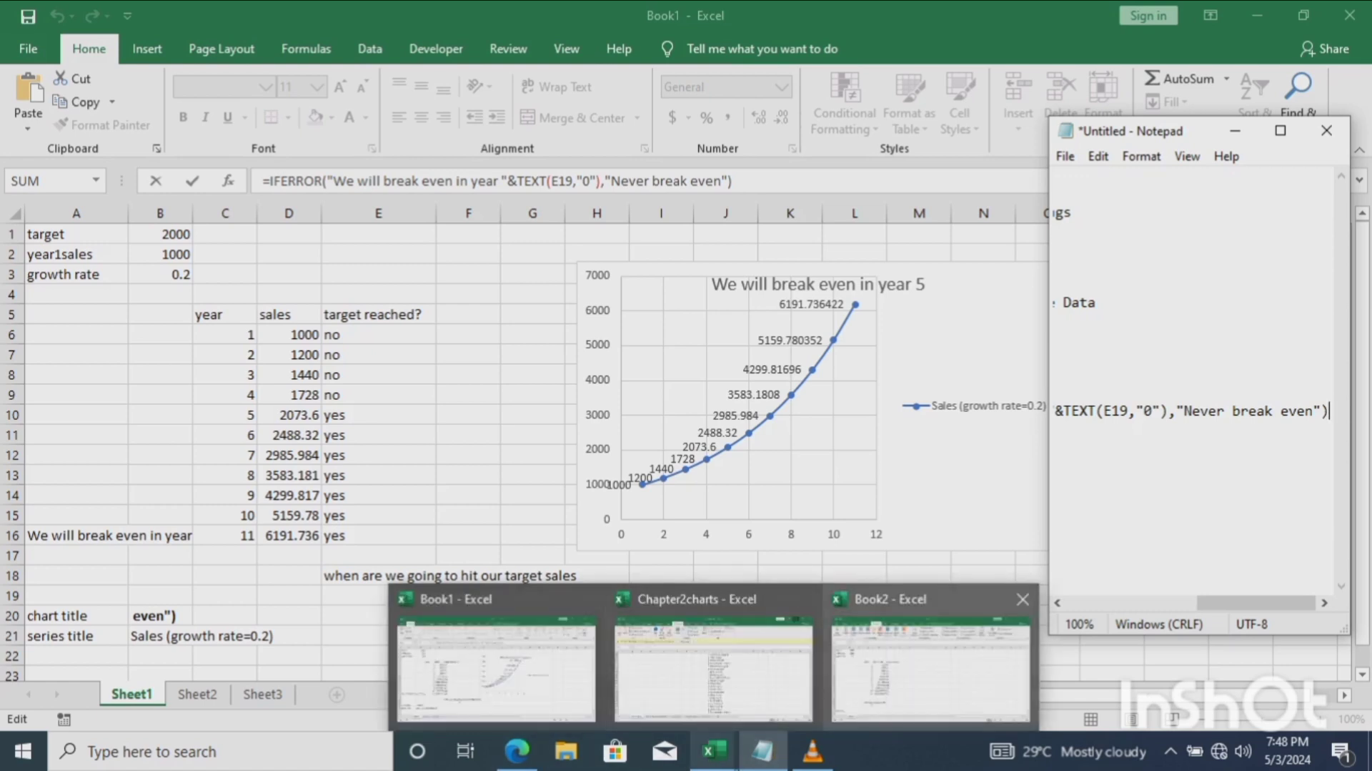
click(929, 668)
click(762, 750)
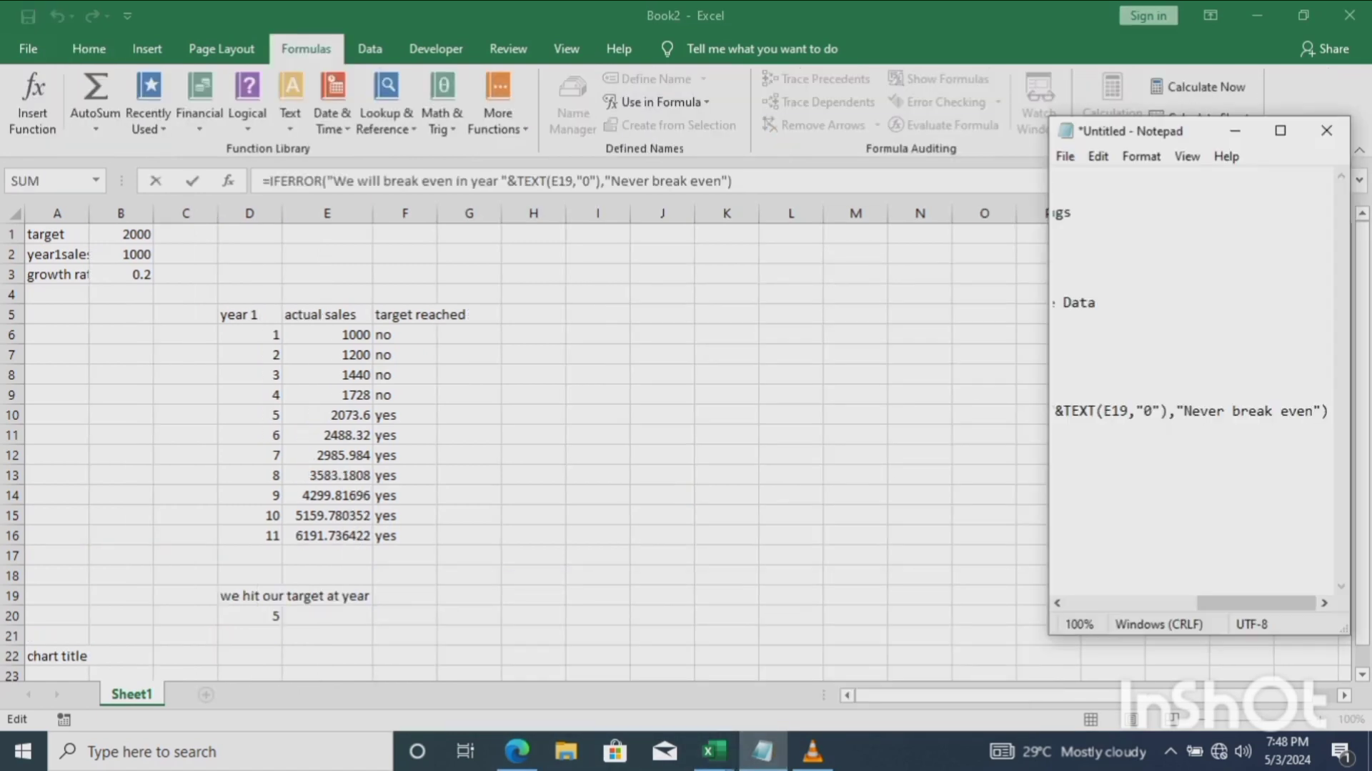
key(shift+Left)
key(shift+Left)
key(shift+Left)
key(shift+Left)
key(shift+Left)
key(shift+Left)
key(shift+Left)
key(shift+Left)
key(shift+Left)
key(shift+Left)
key(shift+Left)
key(shift+Left)
key(shift+Left)
key(shift+Left)
key(shift+Left)
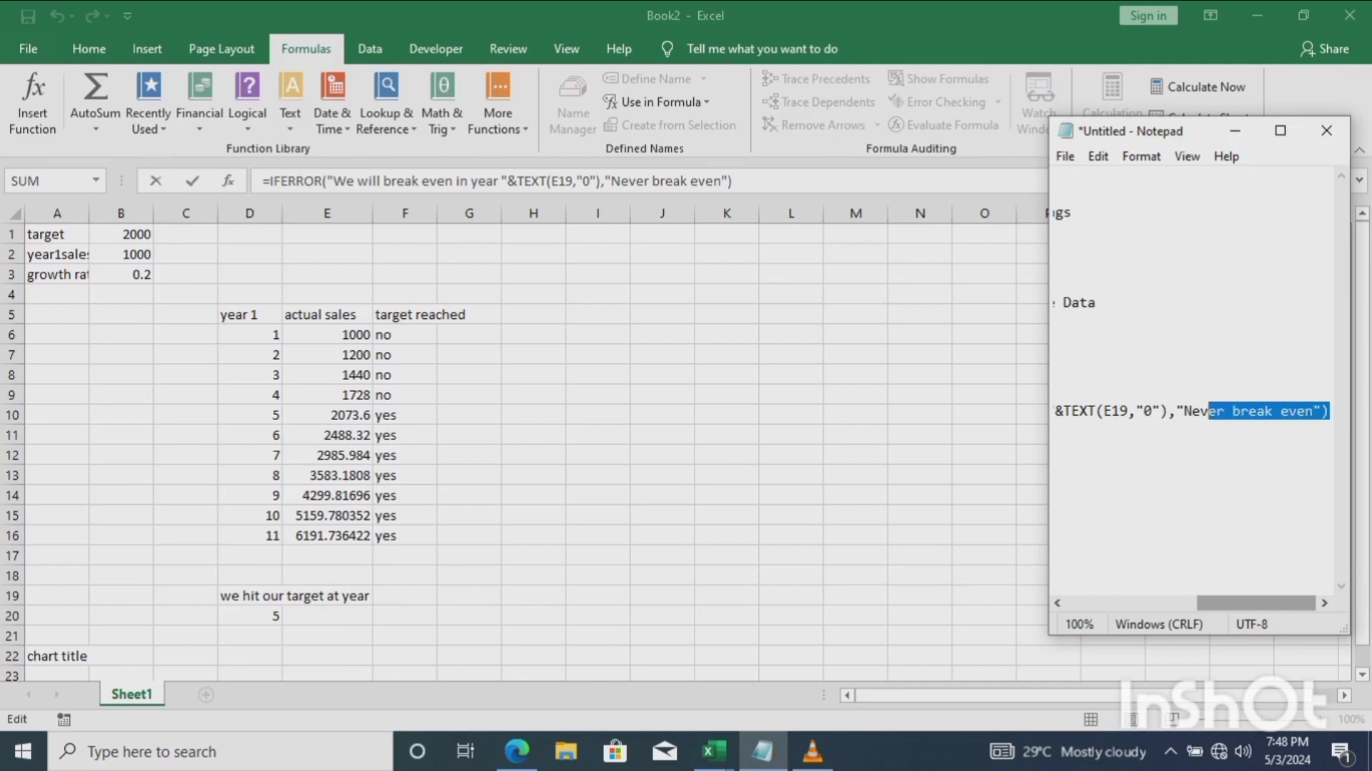
key(shift+Left)
key(shift+Left)
key(shift+Left)
key(shift+Left)
key(shift+Left)
key(shift+Left)
key(shift+Left)
key(shift+Left)
key(shift+Left)
key(shift+Left)
key(shift+Left)
key(shift+Left)
key(shift+Left)
key(shift+Left)
key(shift+Left)
key(shift+Left)
key(shift+Left)
key(shift+Left)
key(shift+Left)
key(shift+Left)
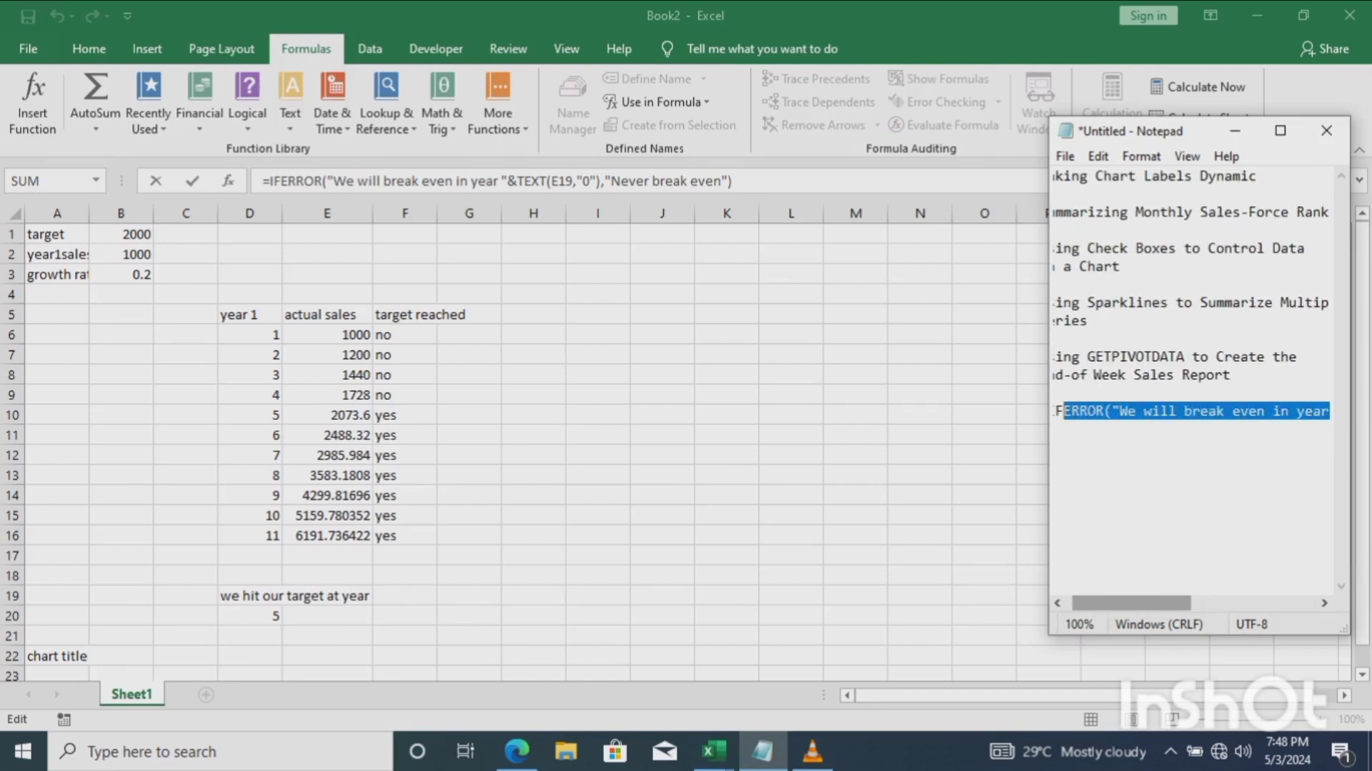
key(shift+Left)
key(shift+Left)
key(shift+Left)
key(ctrl+c)
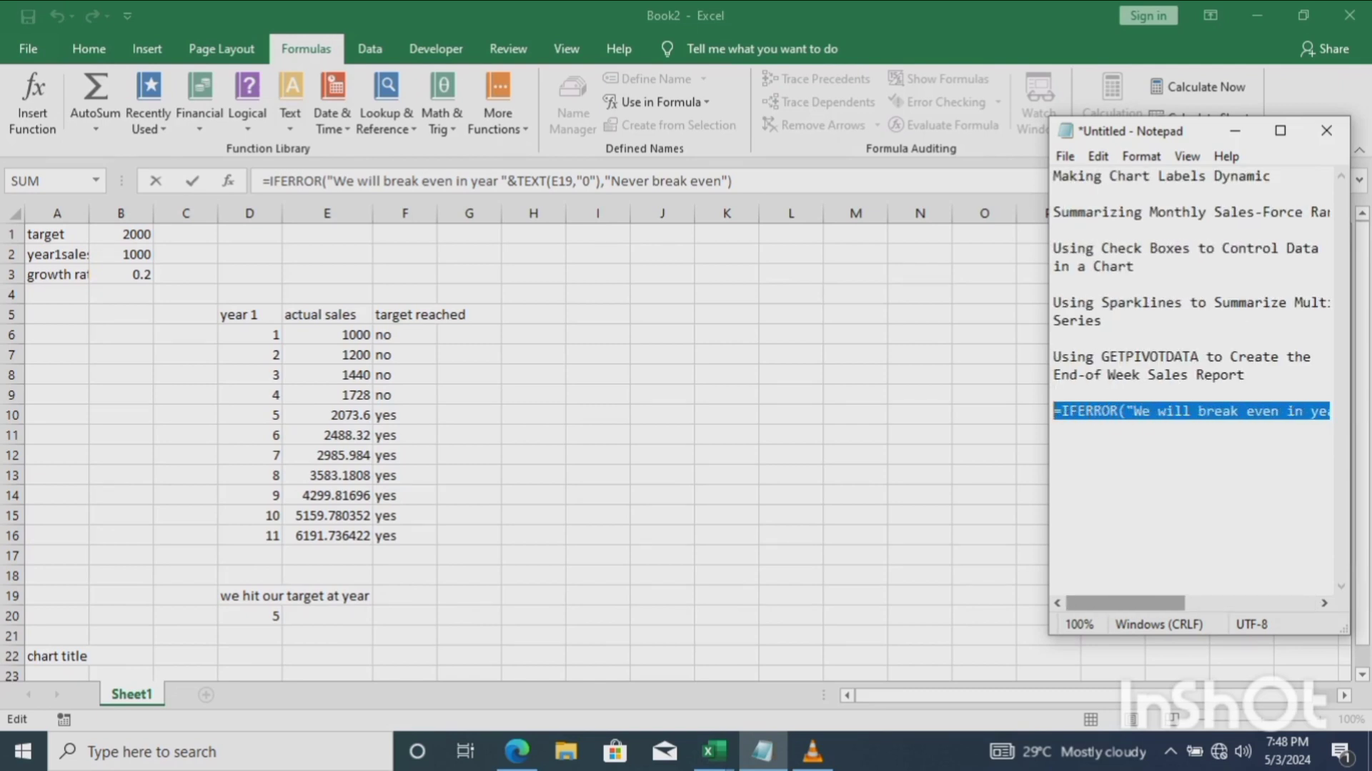
key(alt+Tab)
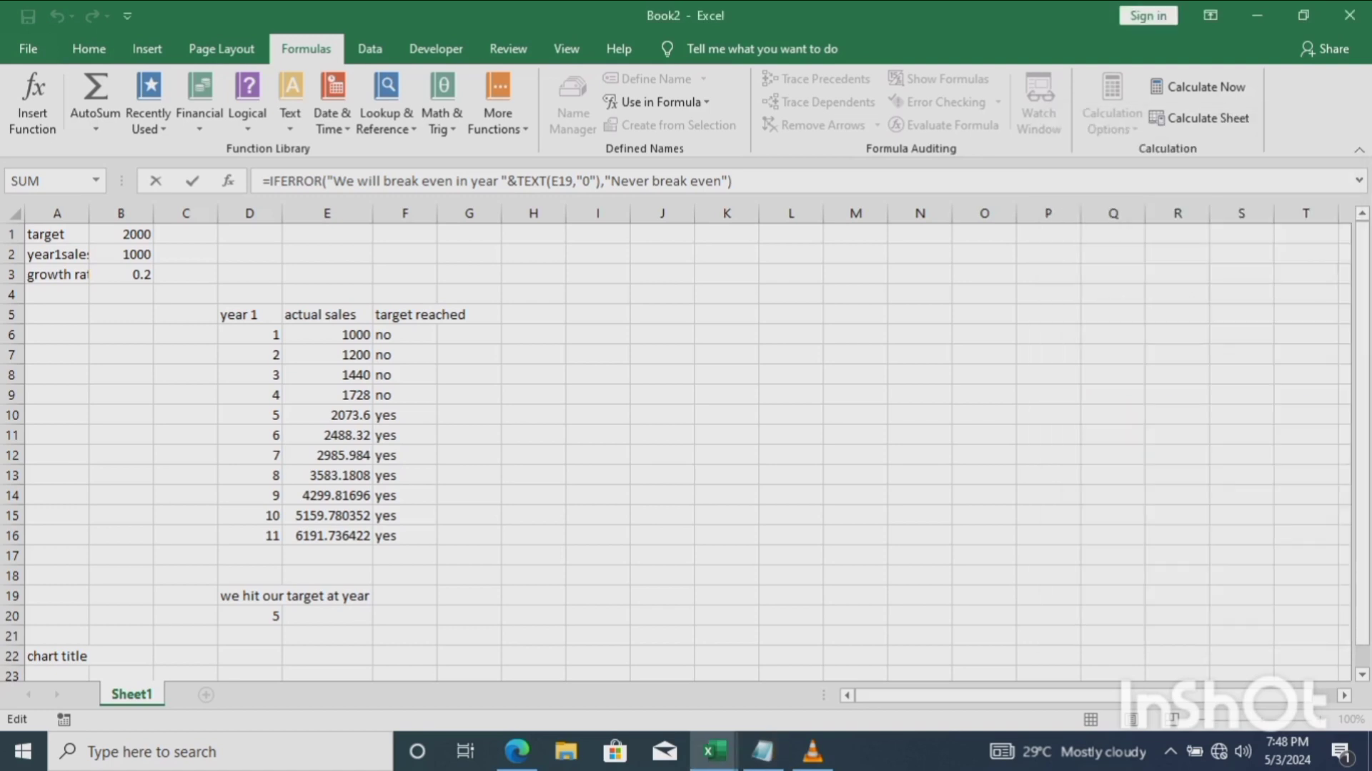
- Clear the stray reference to B22 from the formula being edited and paste the copied IFERROR chart title formula in its place
click(121, 655)
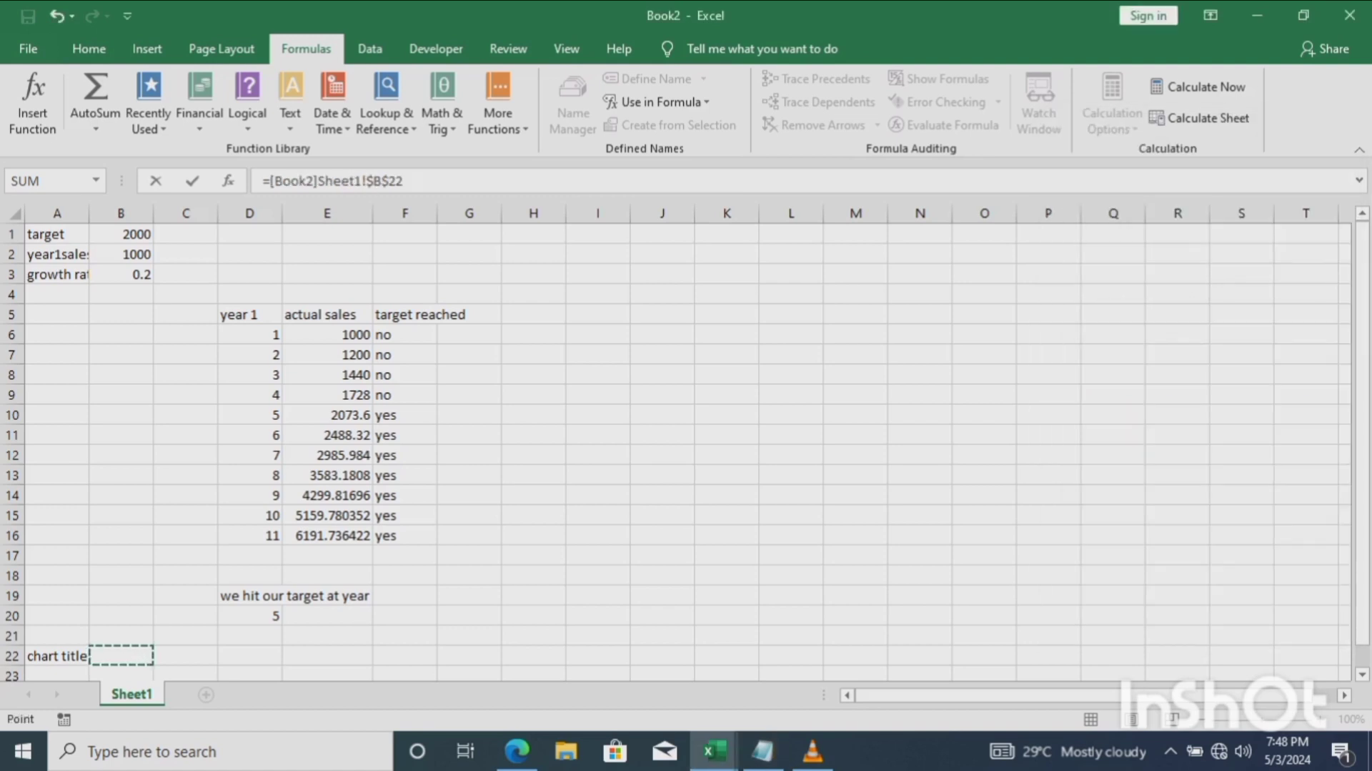
text(=)
key(F2)
key(BackSpace)
key(BackSpace)
key(BackSpace)
key(BackSpace)
key(BackSpace)
key(BackSpace)
key(BackSpace)
key(BackSpace)
key(BackSpace)
key(BackSpace)
key(BackSpace)
key(BackSpace)
key(BackSpace)
key(BackSpace)
key(BackSpace)
key(BackSpace)
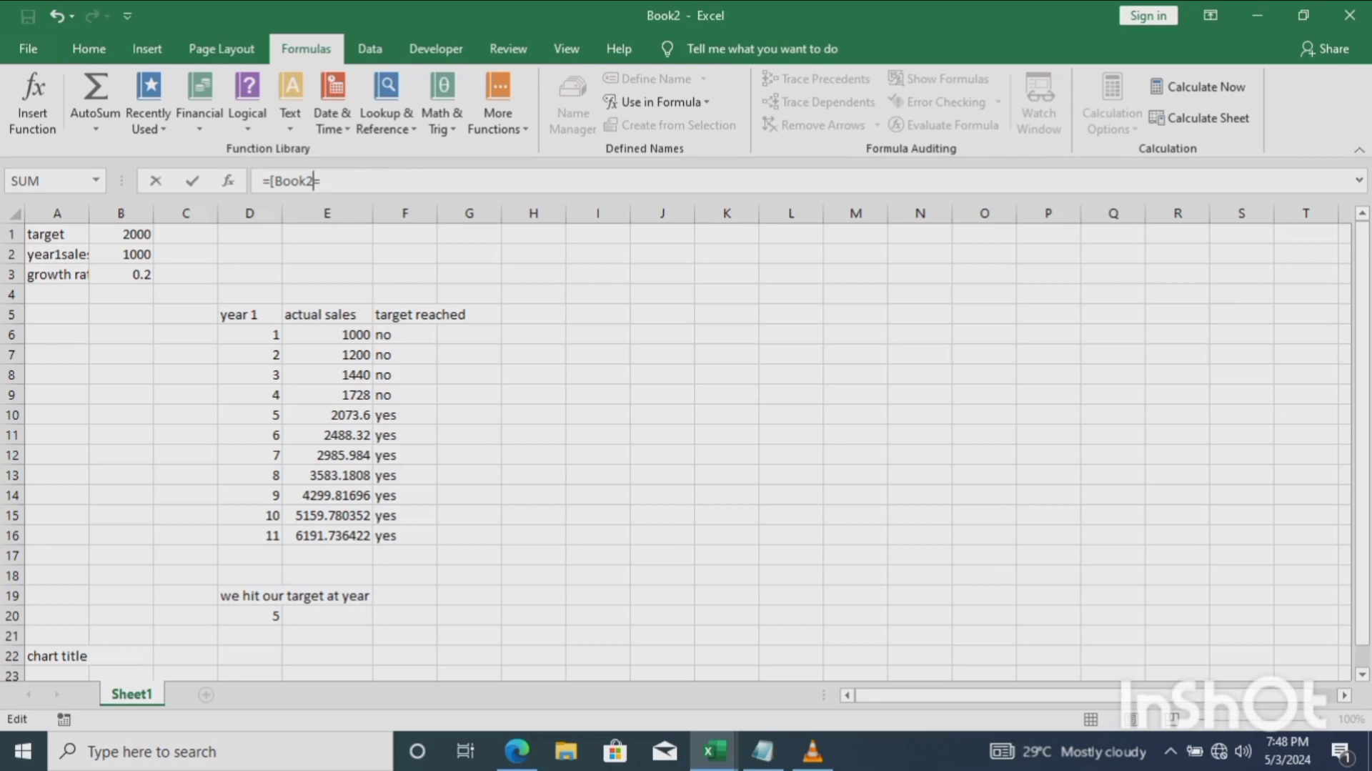
key(BackSpace)
key(BackSpace)
key(BackSpace)
key(BackSpace)
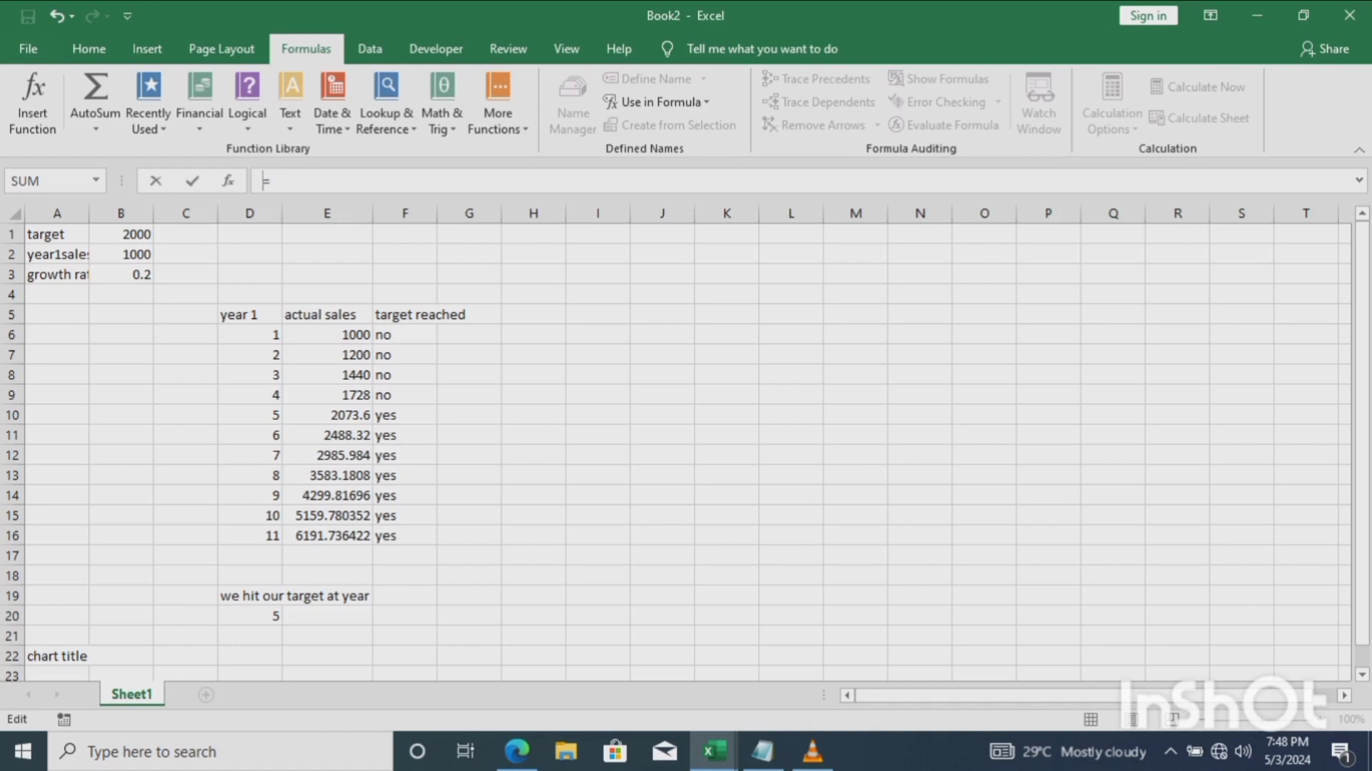
key(ctrl+v)
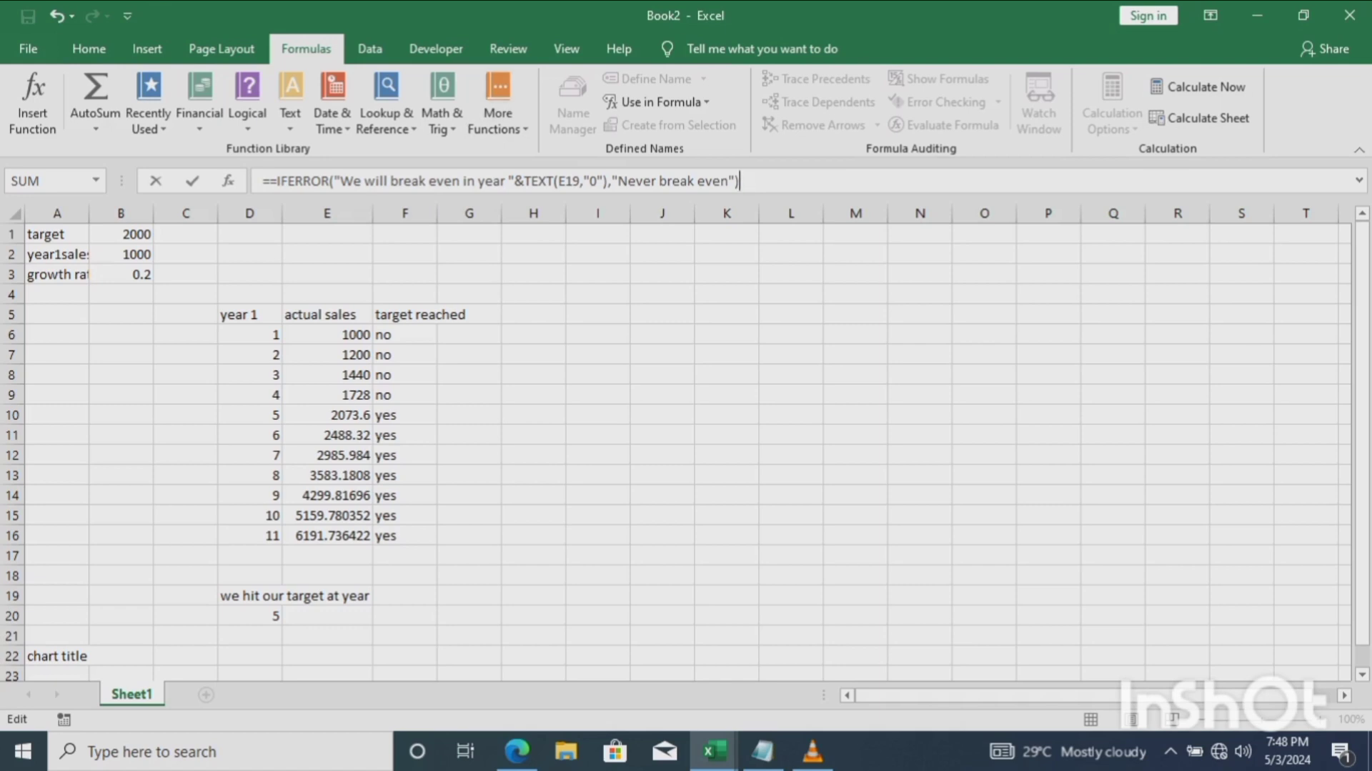
- Reword the first text of the IFERROR formula to "We will hit our target in year "
click(525, 181)
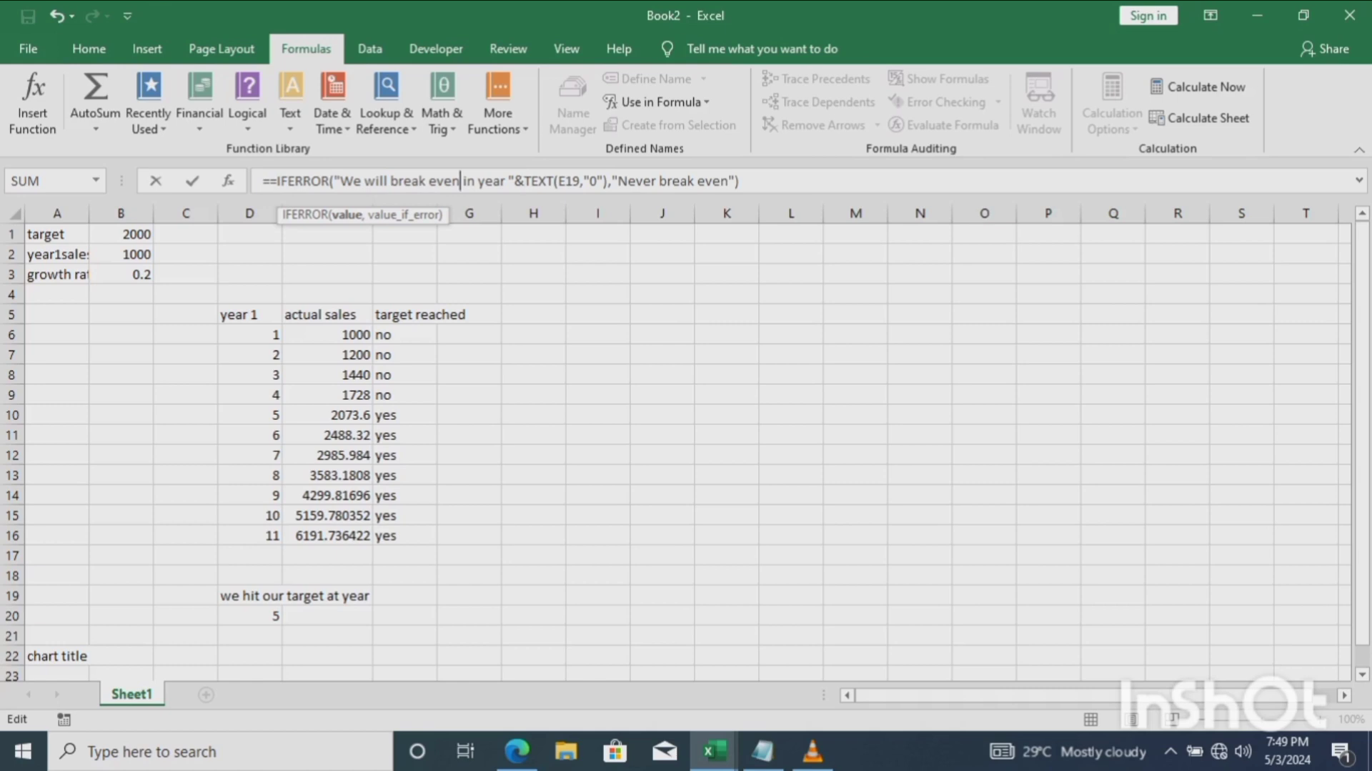
drag(461, 180, 390, 181)
text(hit our ta)
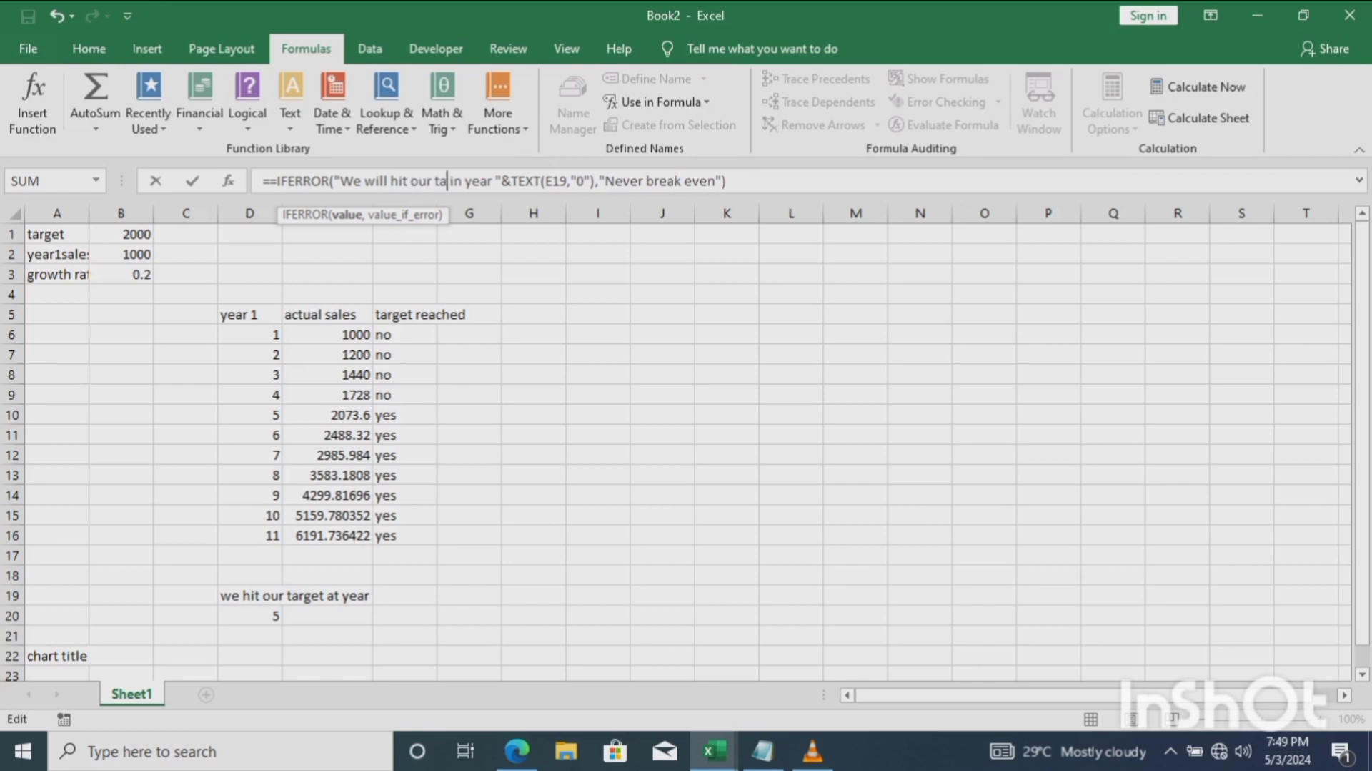
text(rget)
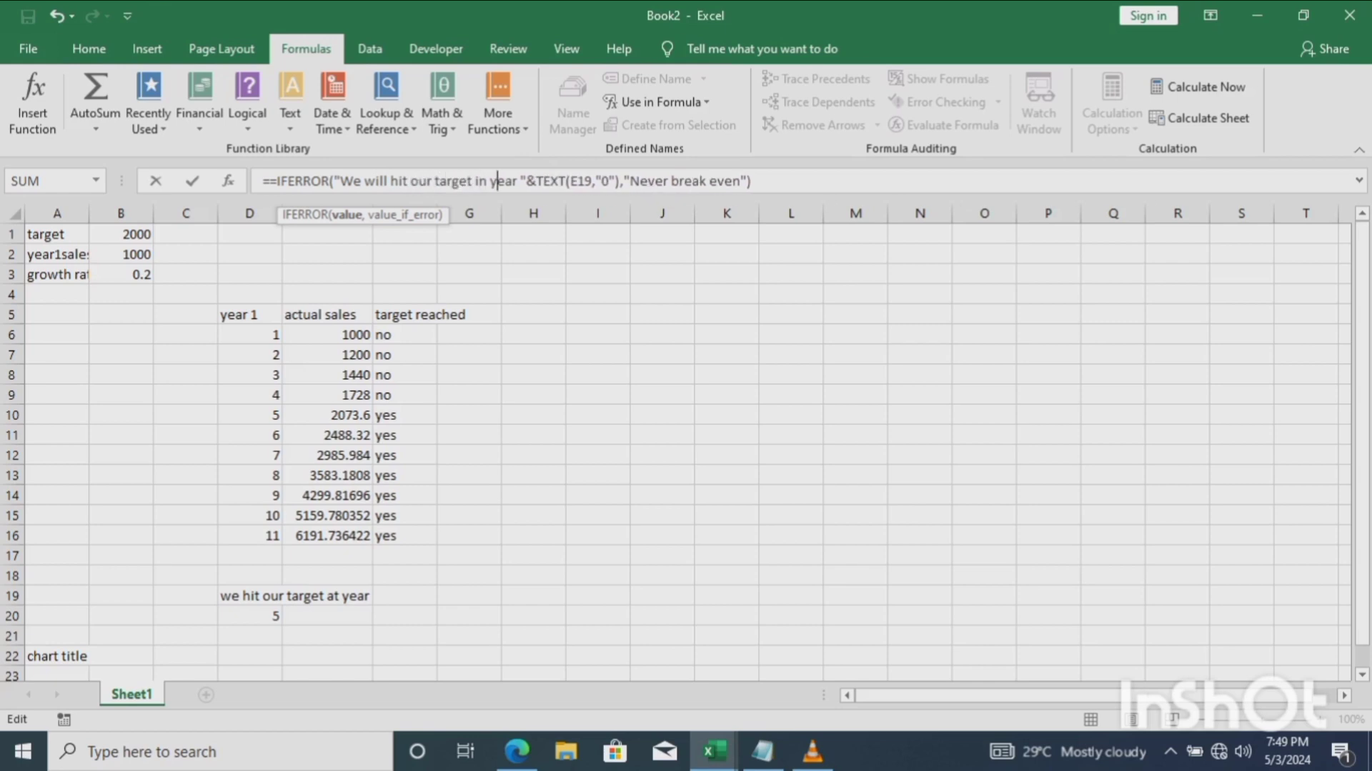
- Replace the error text "Never break even" in the IFERROR formula with "we didn't hit the target"
key(Right)
key(Right)
key(Right)
key(Right)
key(Right)
key(Right)
key(Right)
key(Right)
key(Right)
key(Right)
key(Right)
key(Right)
key(Right)
key(Right)
key(Right)
key(Right)
key(Right)
key(Right)
key(Right)
key(Right)
key(Right)
key(Right)
key(Right)
key(Right)
key(Right)
key(Right)
key(Right)
key(Right)
key(shift+Left)
key(shift+Left)
key(shift+Left)
key(shift+Left)
key(shift+Left)
key(shift+Left)
key(shift+Left)
key(shift+Left)
key(shift+Left)
key(shift+Left)
key(shift+Left)
key(shift+Left)
key(shift+Left)
key(shift+Left)
key(shift+Left)
key(shift+Left)
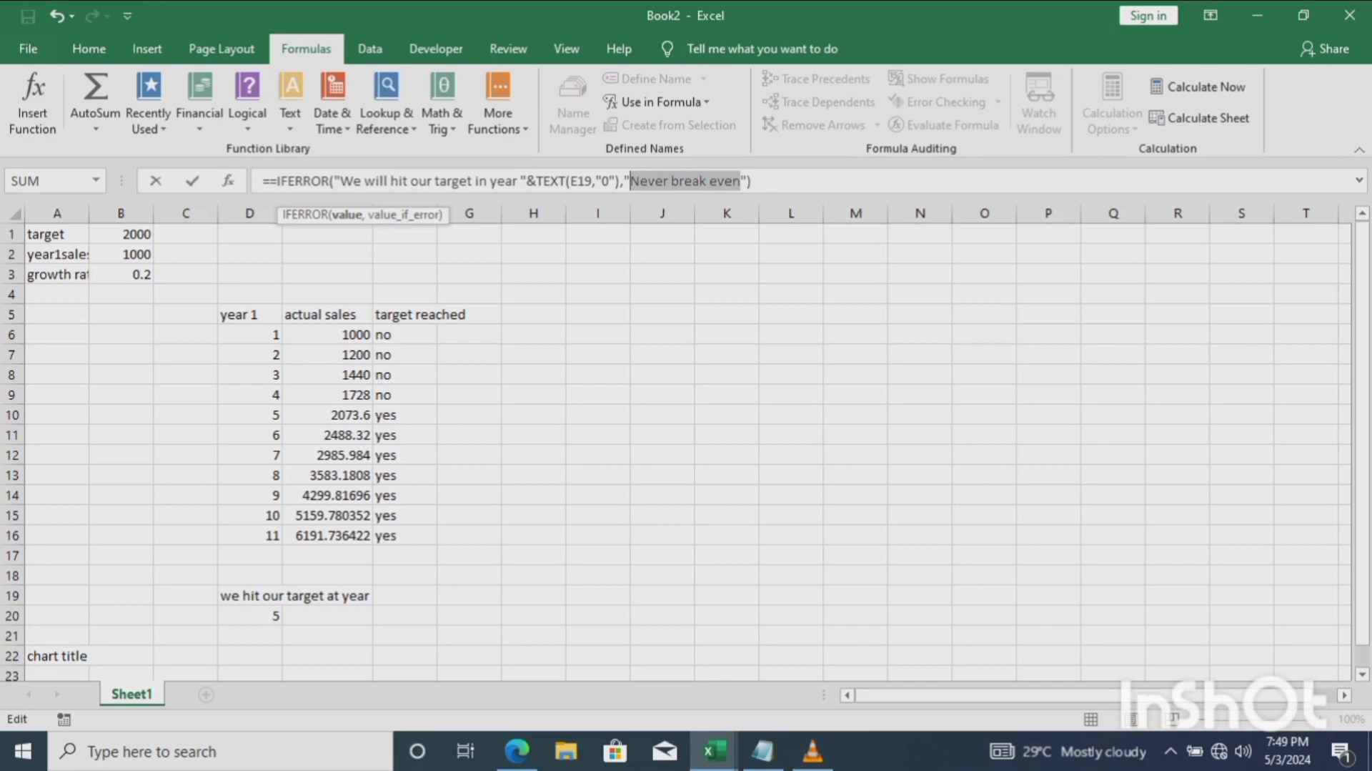
key(Right)
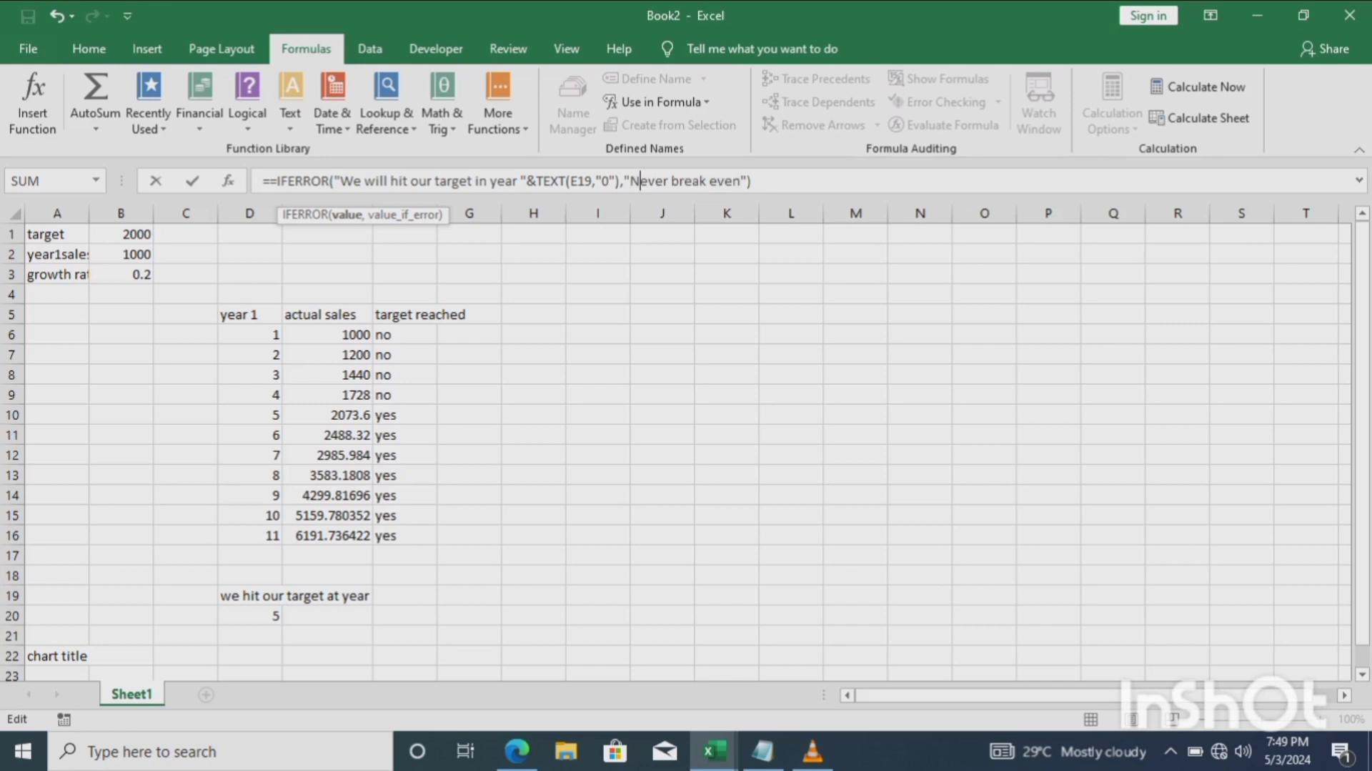
click(741, 181)
drag(741, 180, 630, 181)
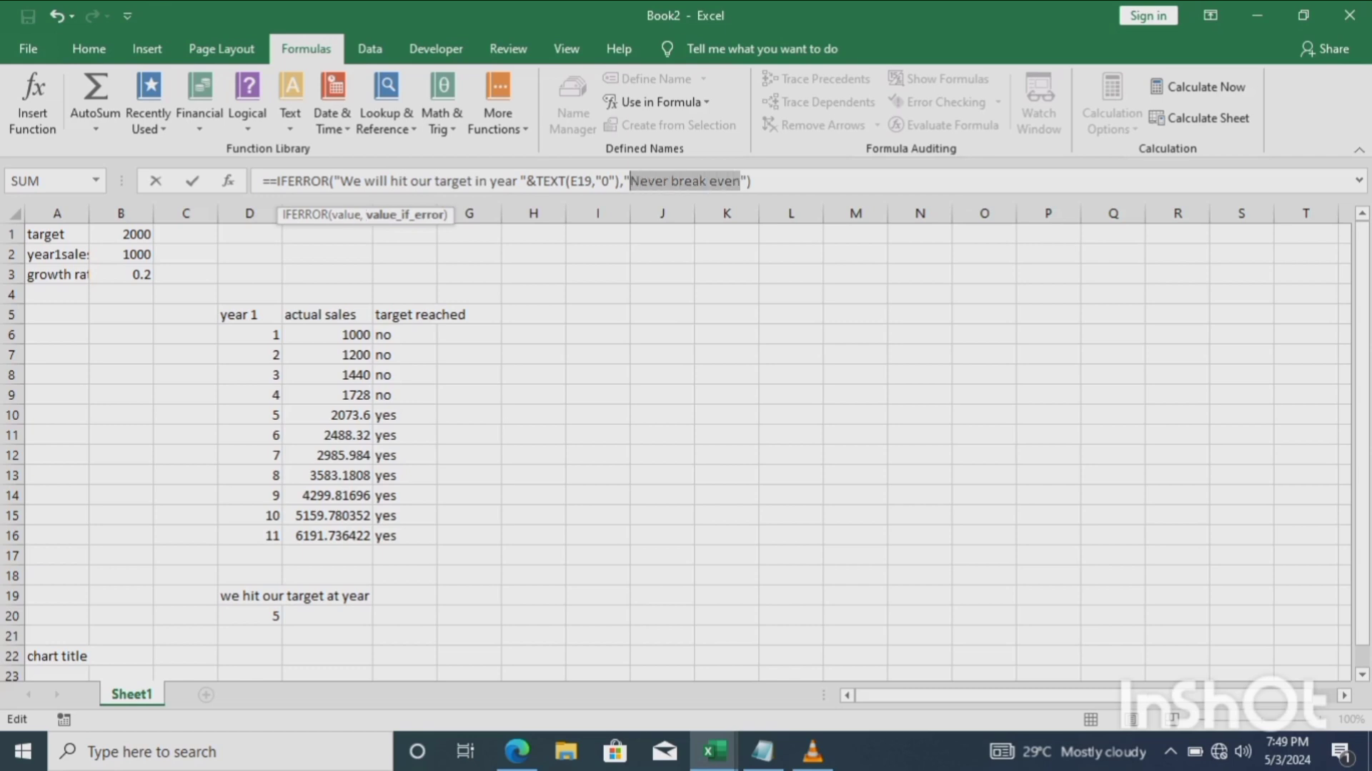
text(target di)
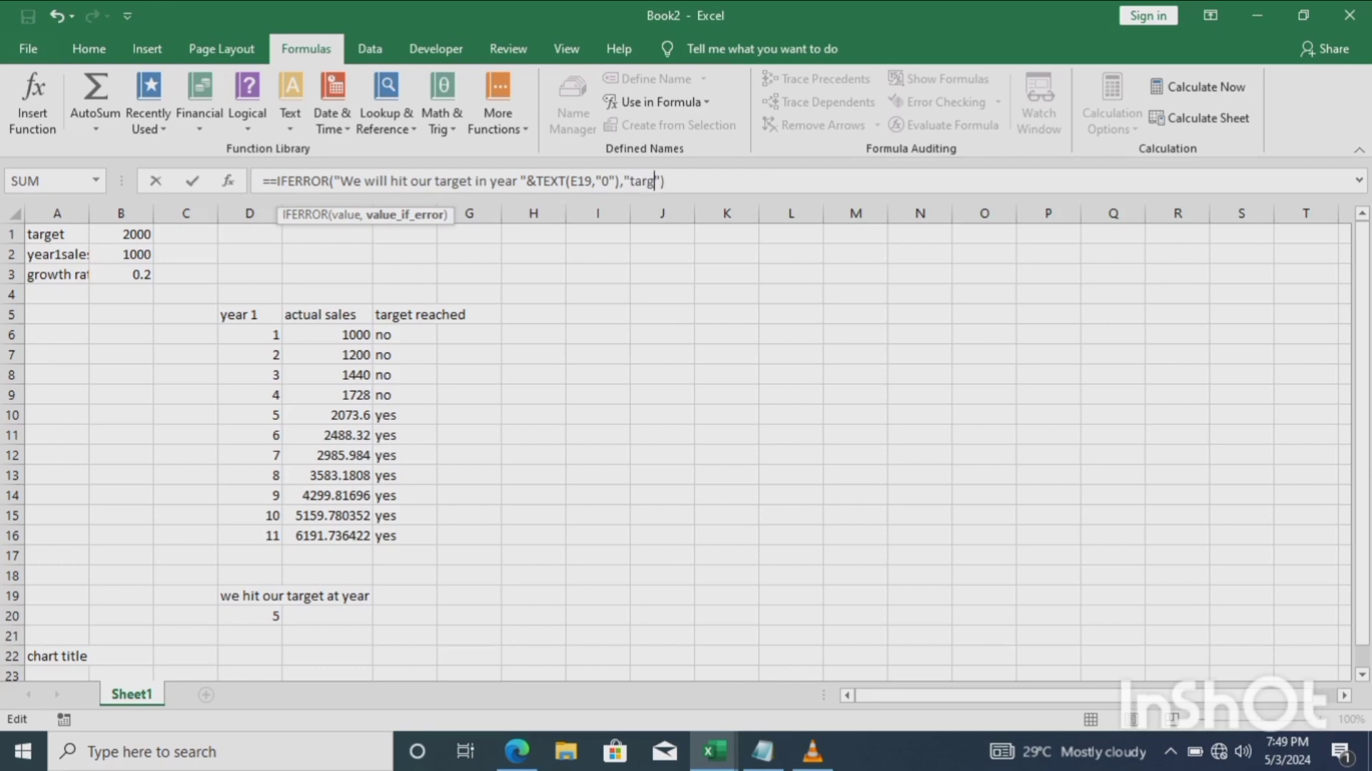
key(BackSpace)
key(BackSpace)
key(BackSpace)
key(BackSpace)
key(BackSpace)
key(BackSpace)
key(BackSpace)
key(BackSpace)
key(BackSpace)
text(we didn't hit the target)
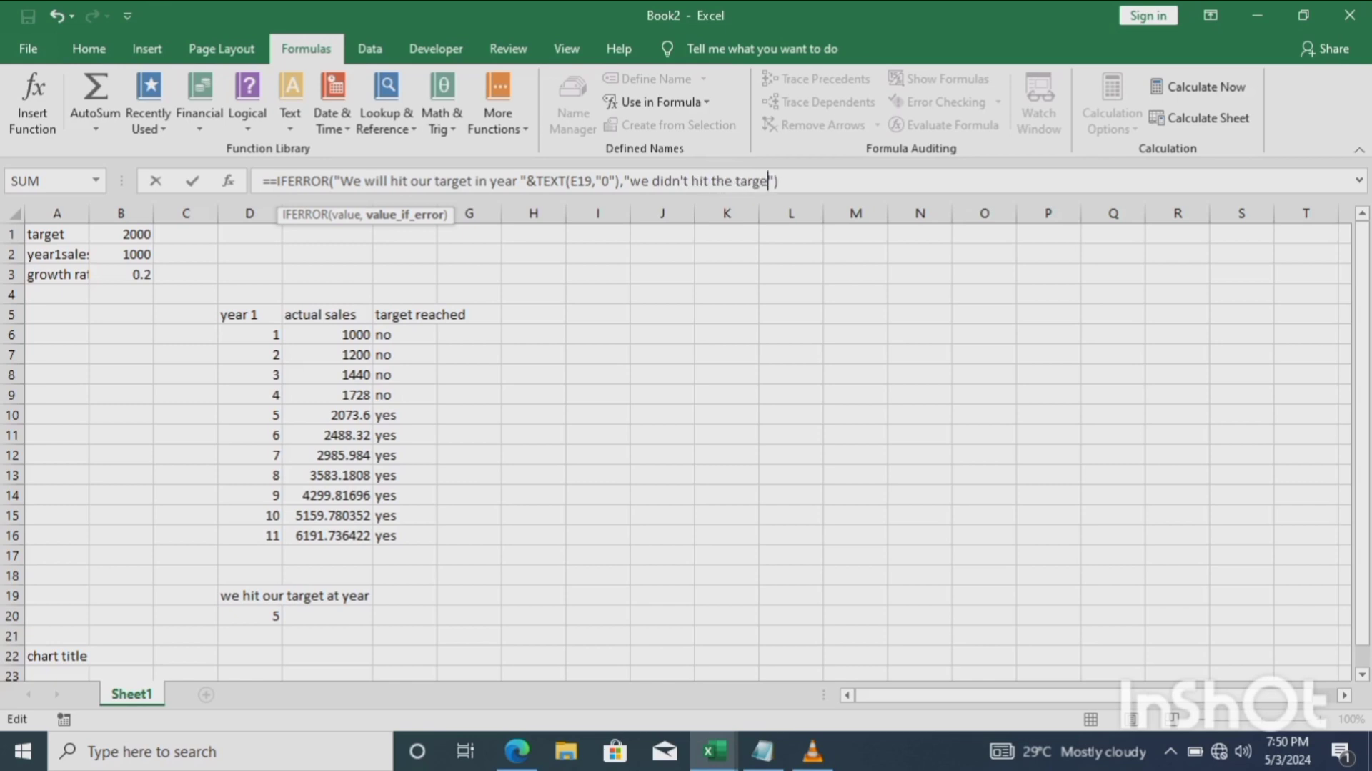
- Point the TEXT function at d20, commit the formula and accept the proposed typo correction
click(593, 181)
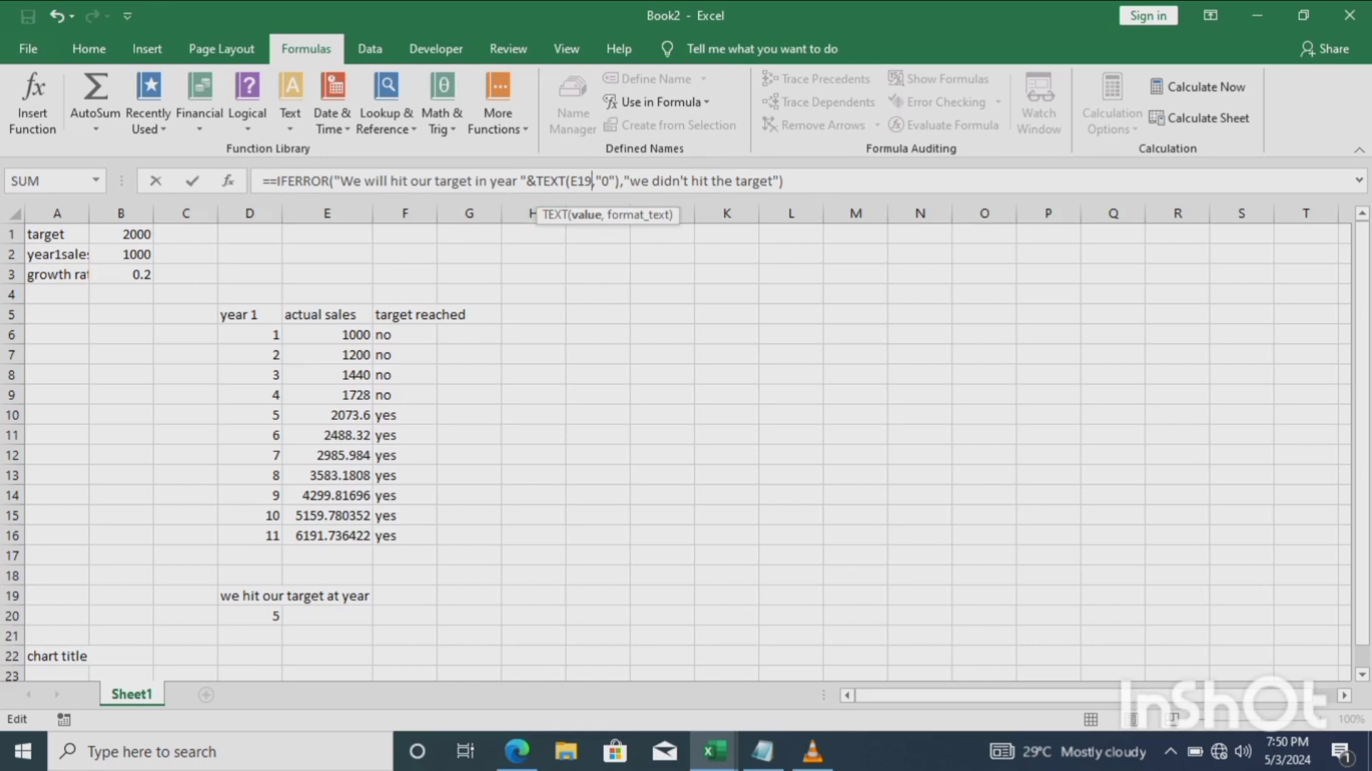
key(BackSpace)
key(BackSpace)
key(BackSpace)
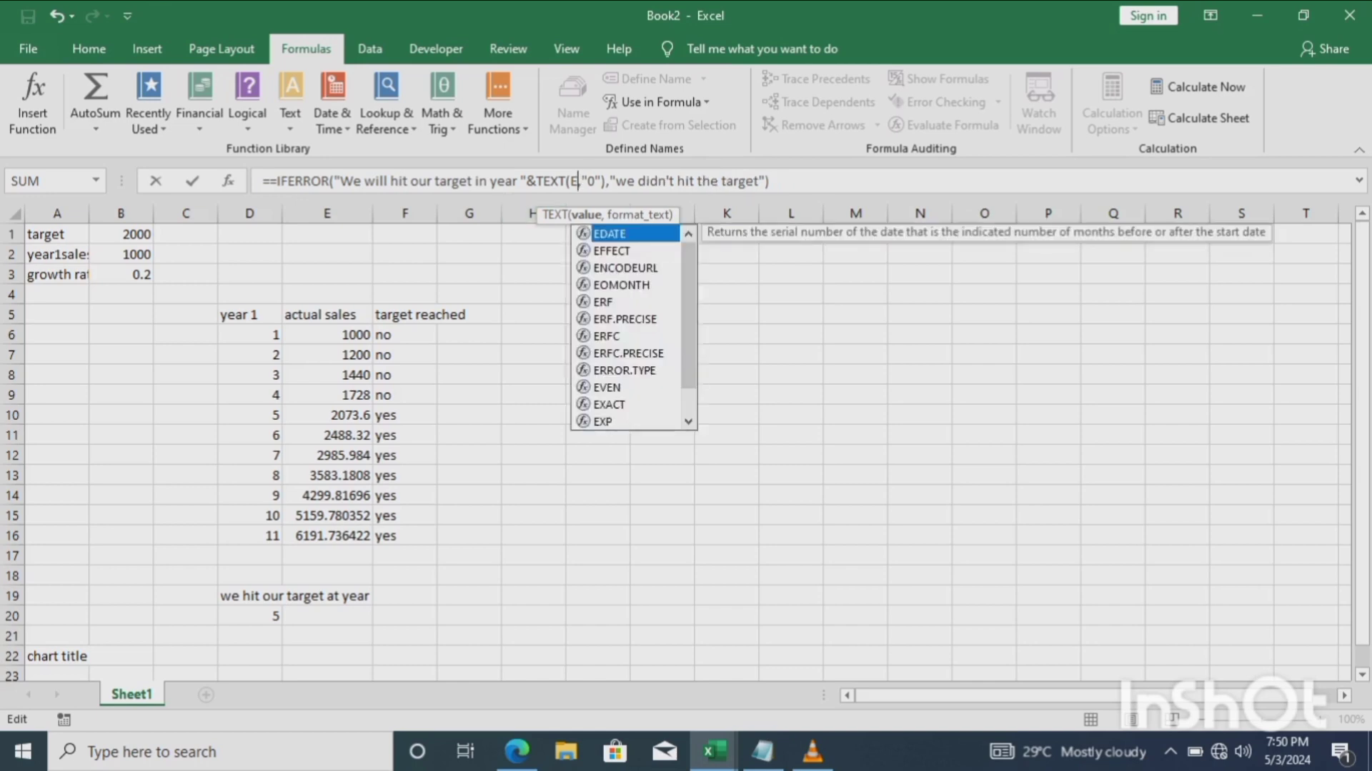
text(d20)
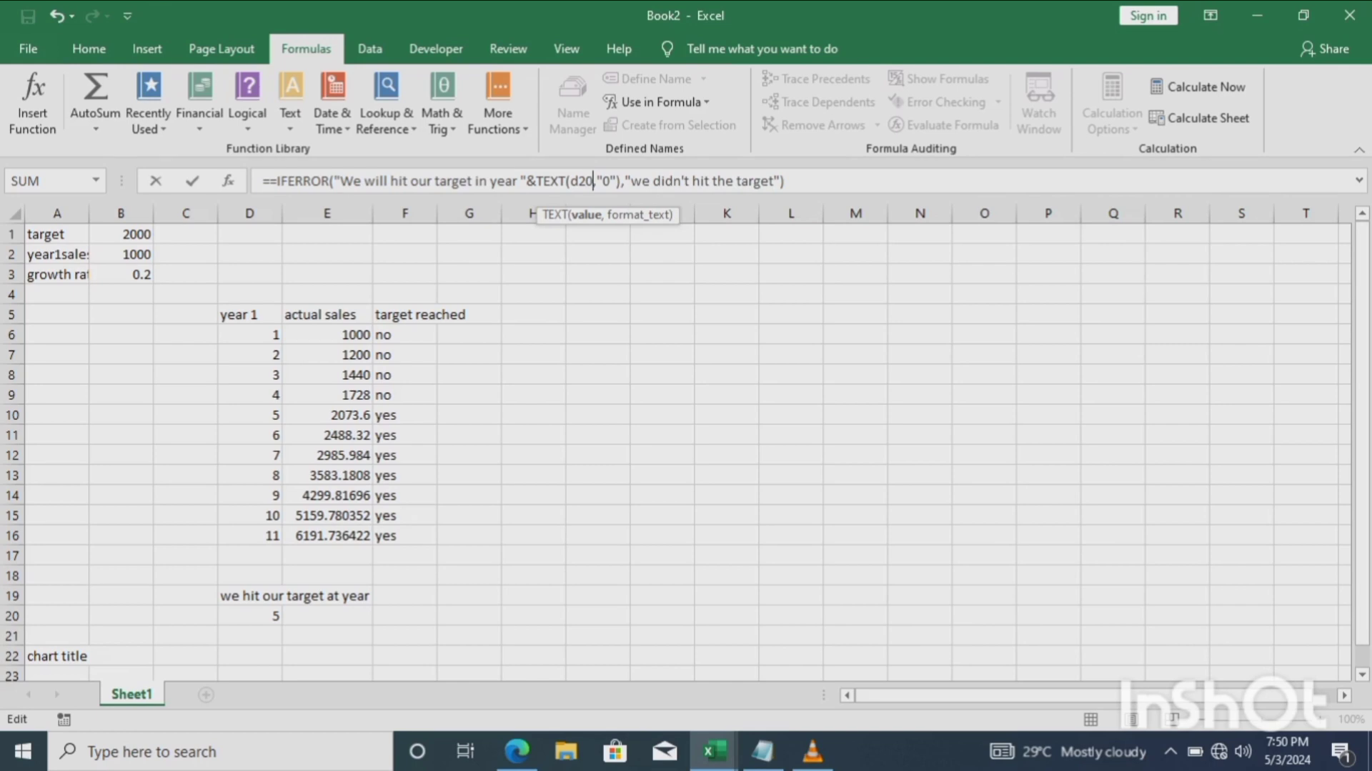
click(785, 180)
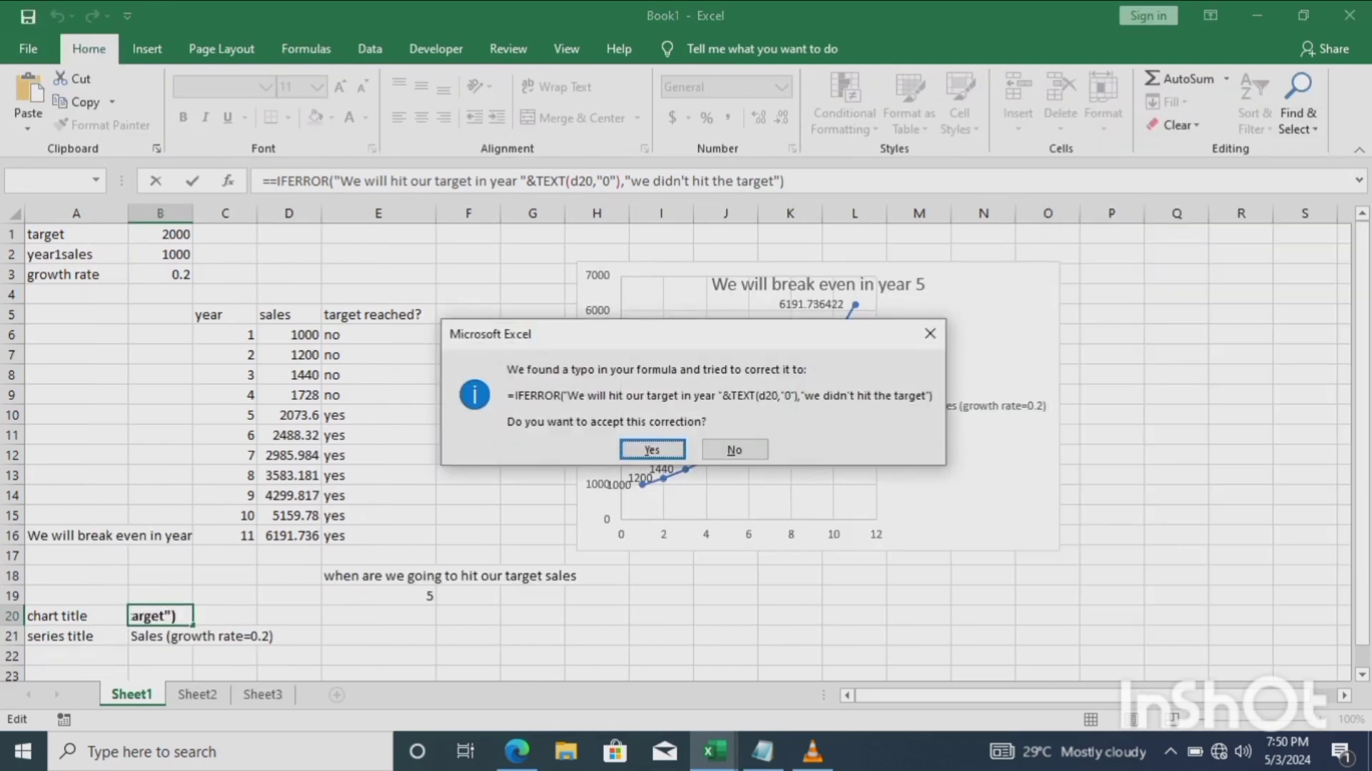
click(653, 449)
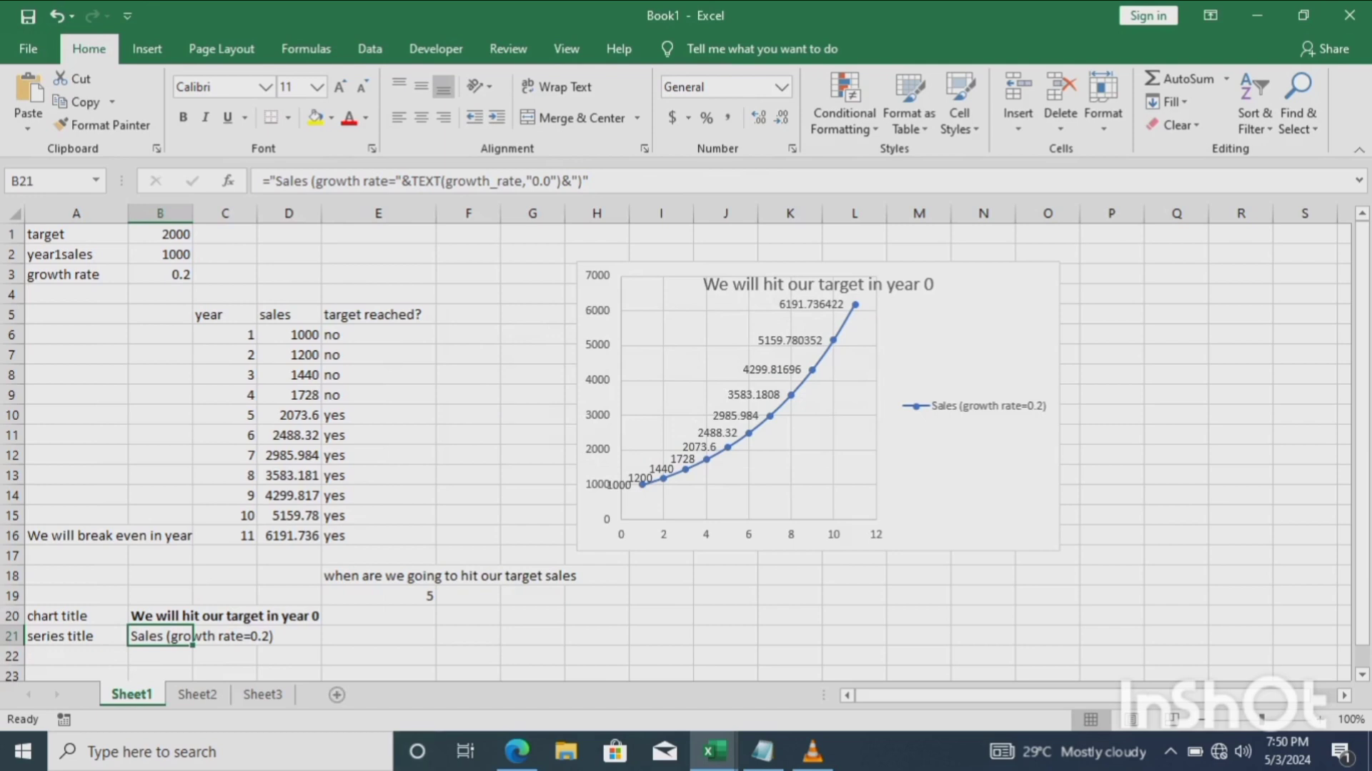
- Check chart title cell B22 in the Book2 workbook and return to the Book1 workbook
mouse_move(713, 751)
click(930, 657)
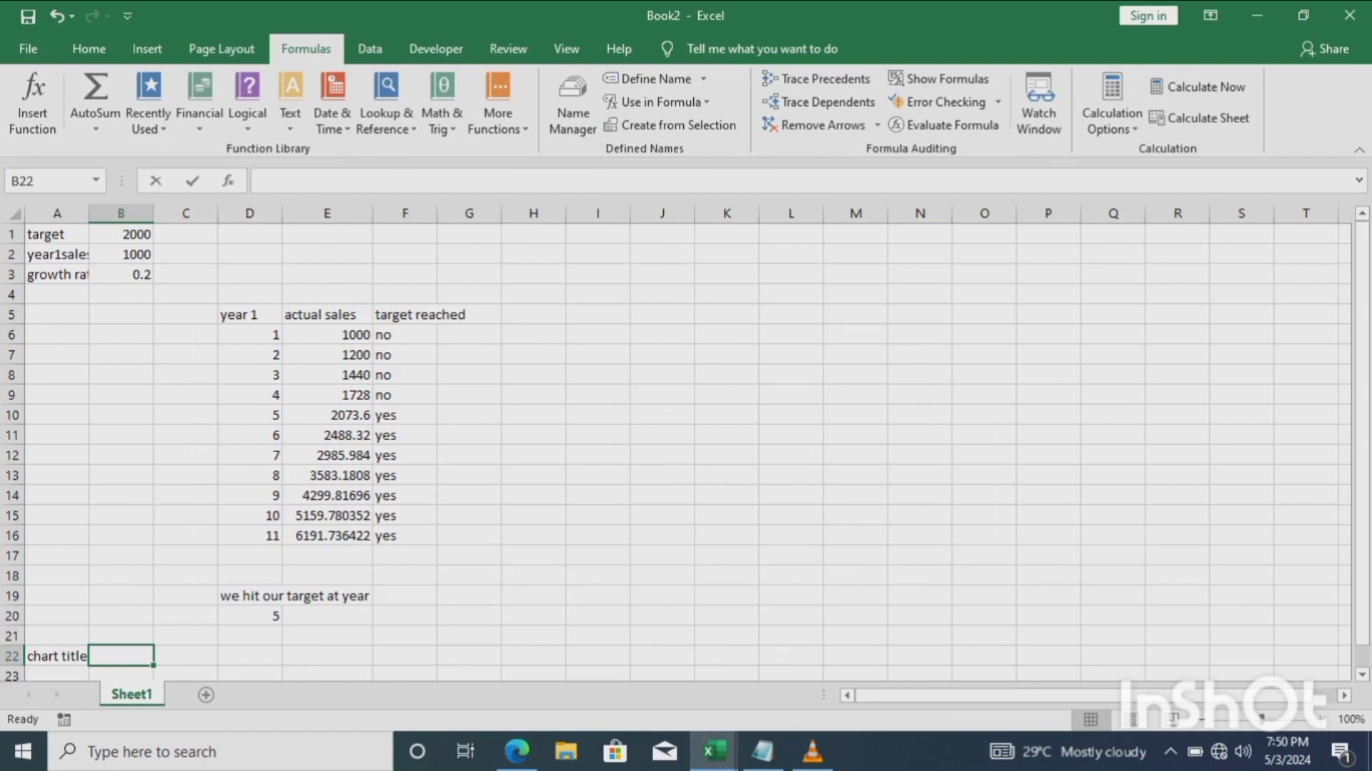
mouse_move(713, 750)
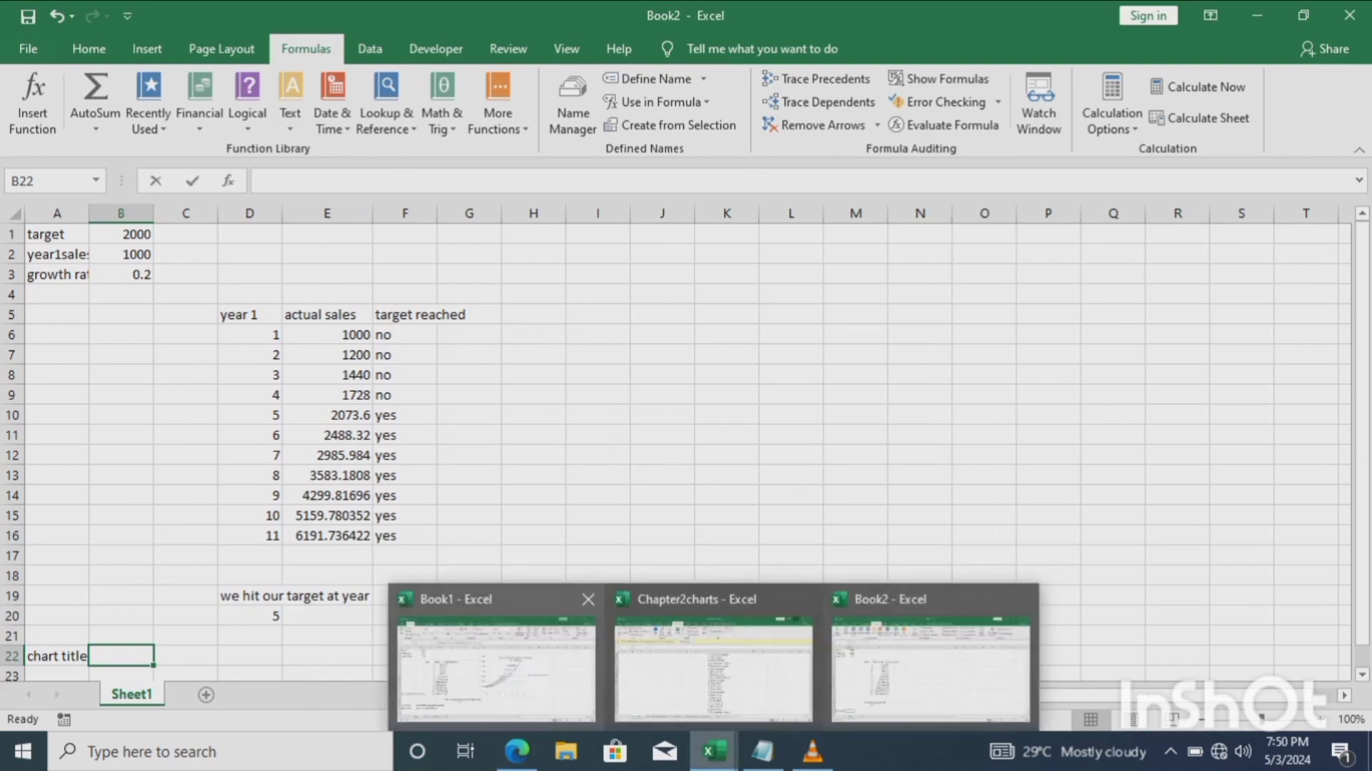
click(497, 668)
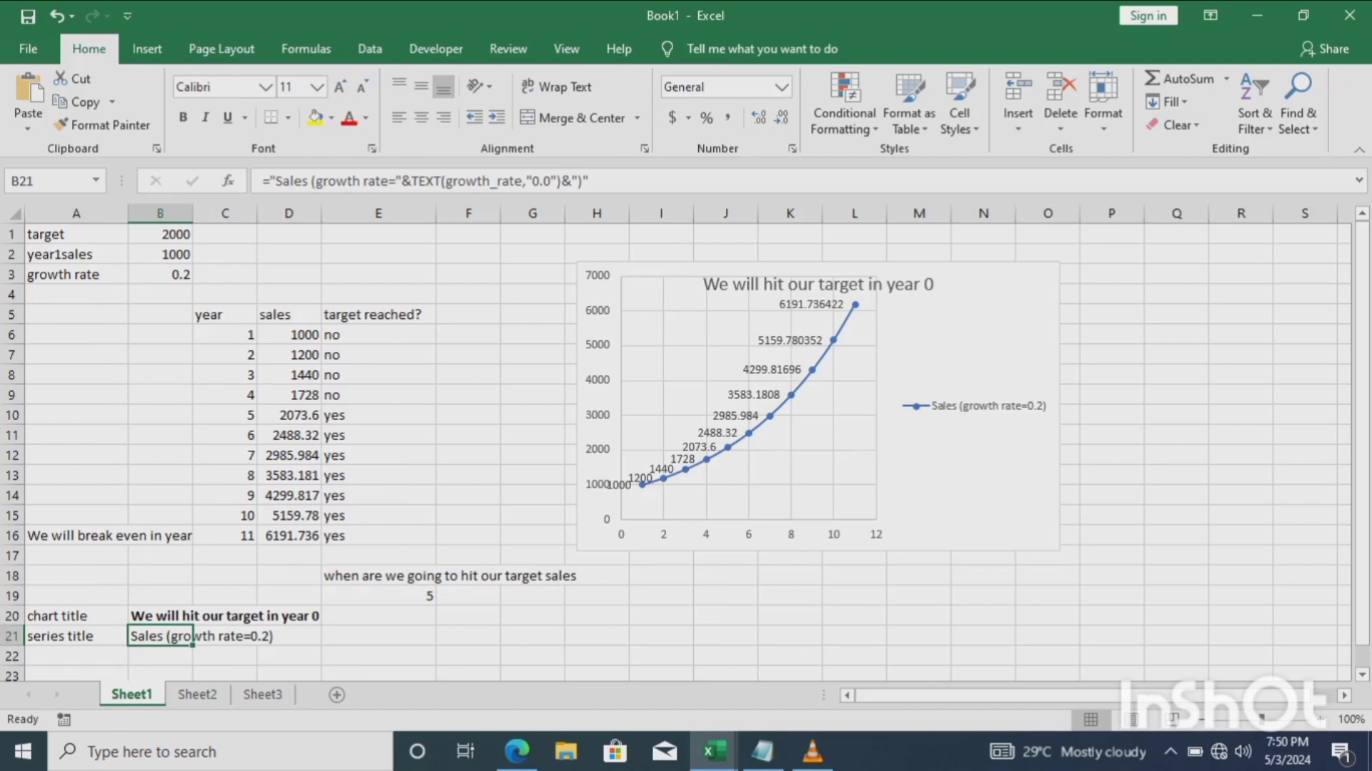
- Point the TEXT function in Book1's chart title formula in B20 at e19 and commit it
click(256, 616)
click(379, 595)
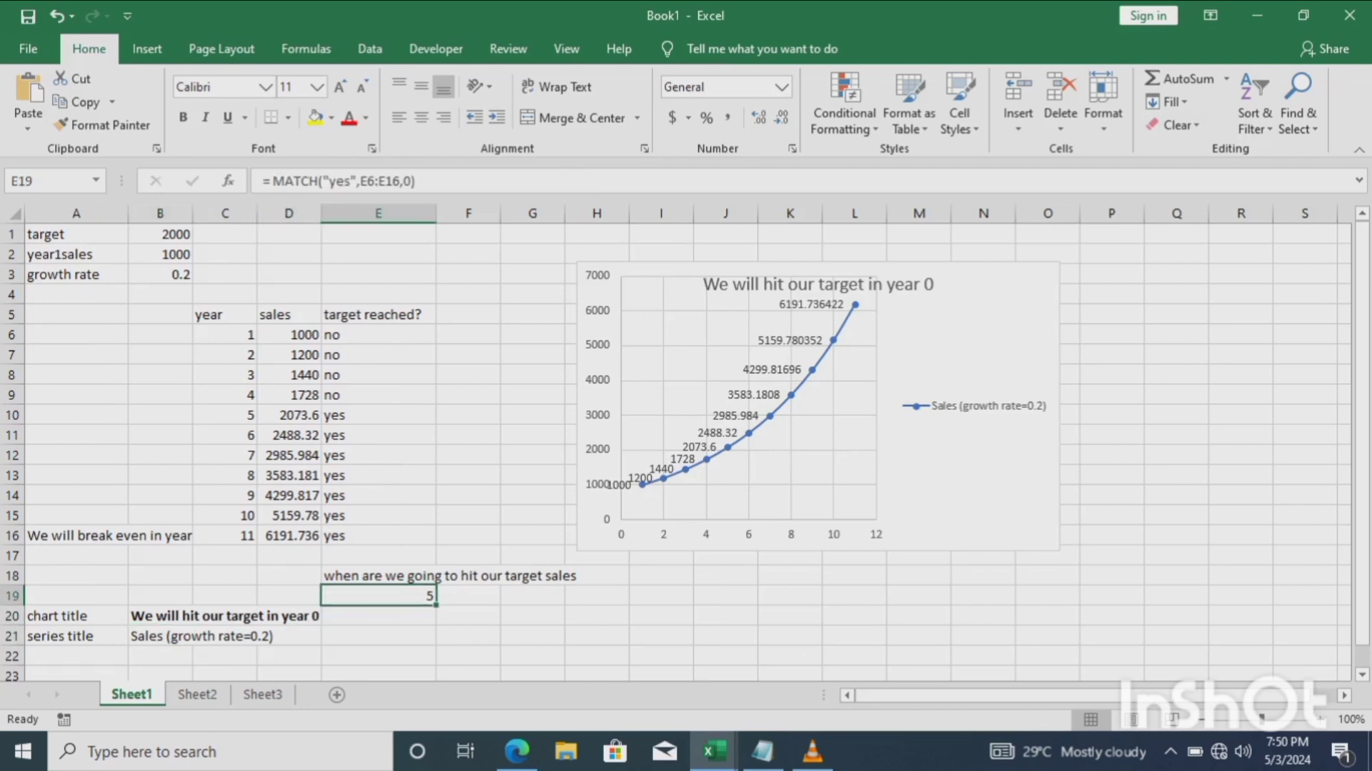
click(225, 615)
click(161, 616)
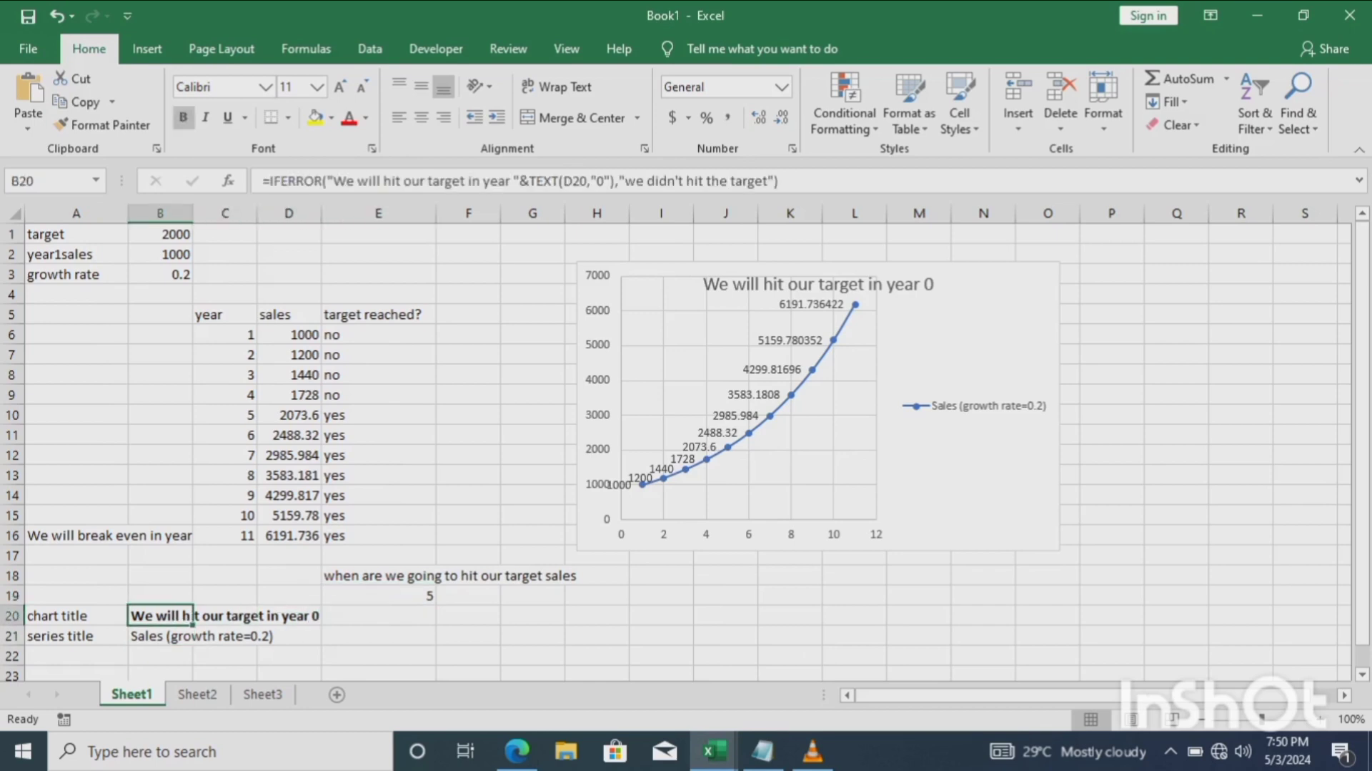
click(580, 181)
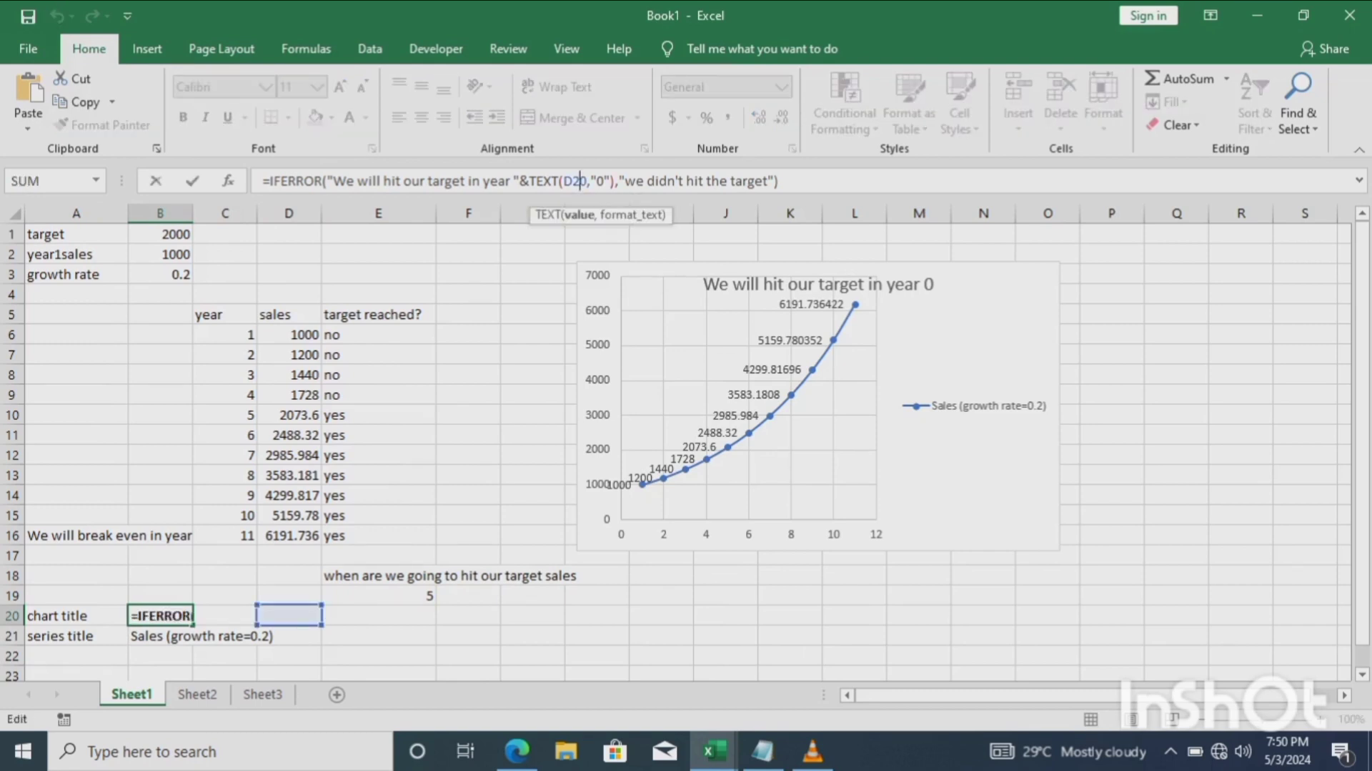
key(BackSpace)
key(BackSpace)
key(BackSpace)
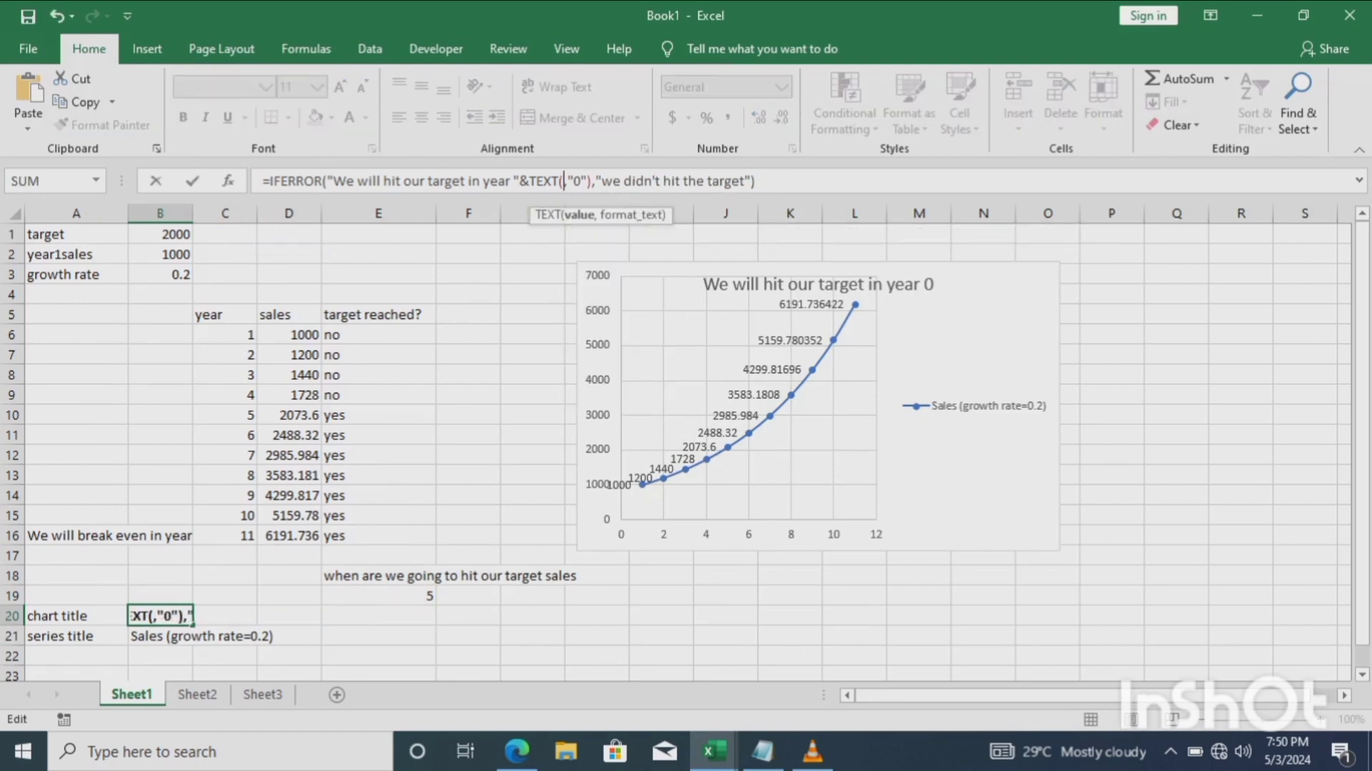
text(e19)
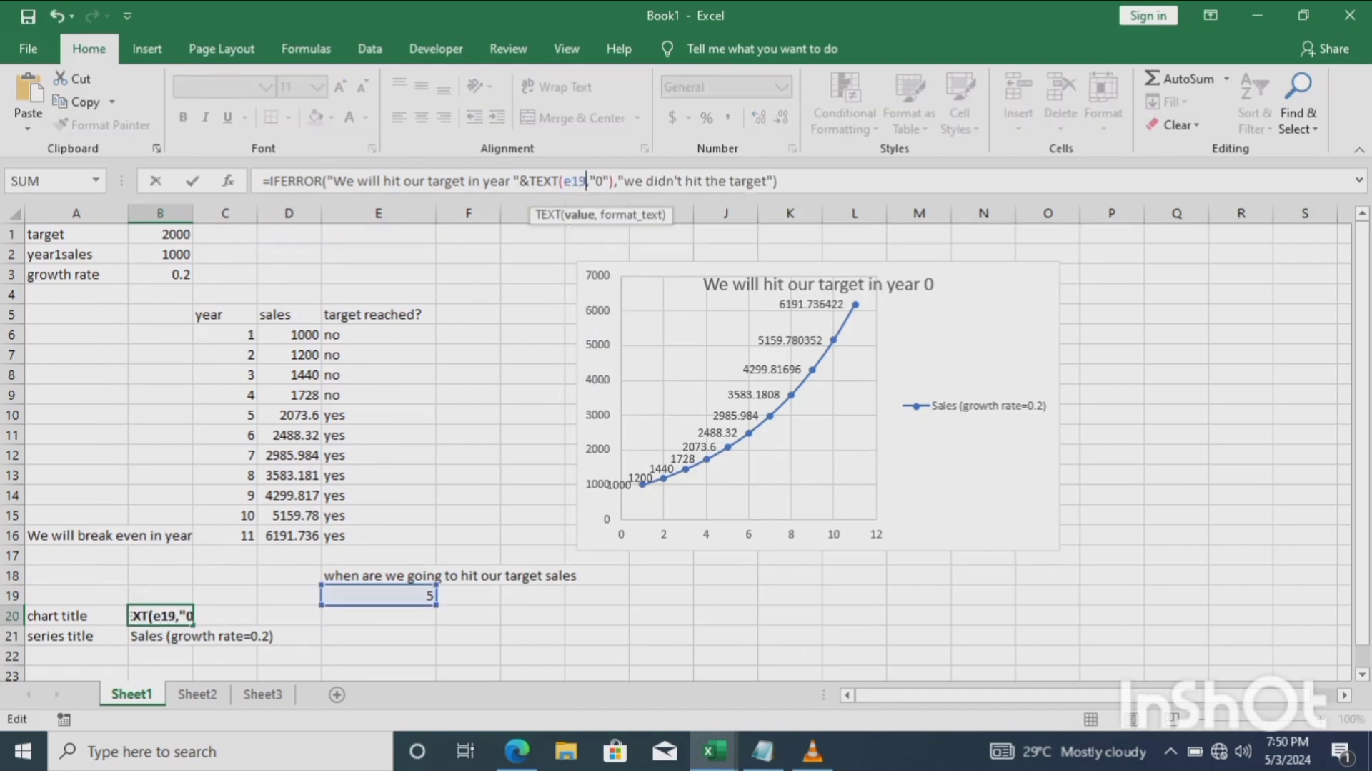
click(254, 636)
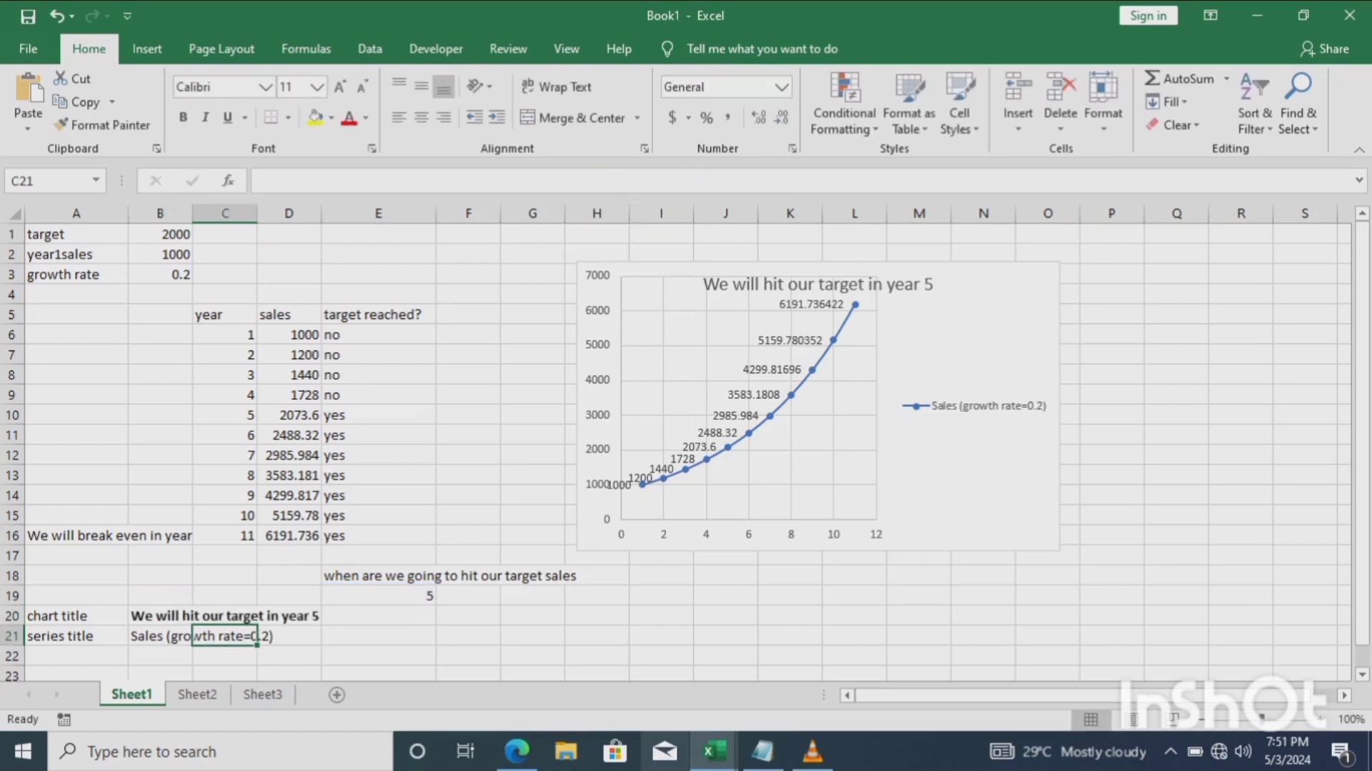
- Switch to the Book2 workbook and paste the stored IFERROR formula into chart title cell B22
mouse_move(763, 751)
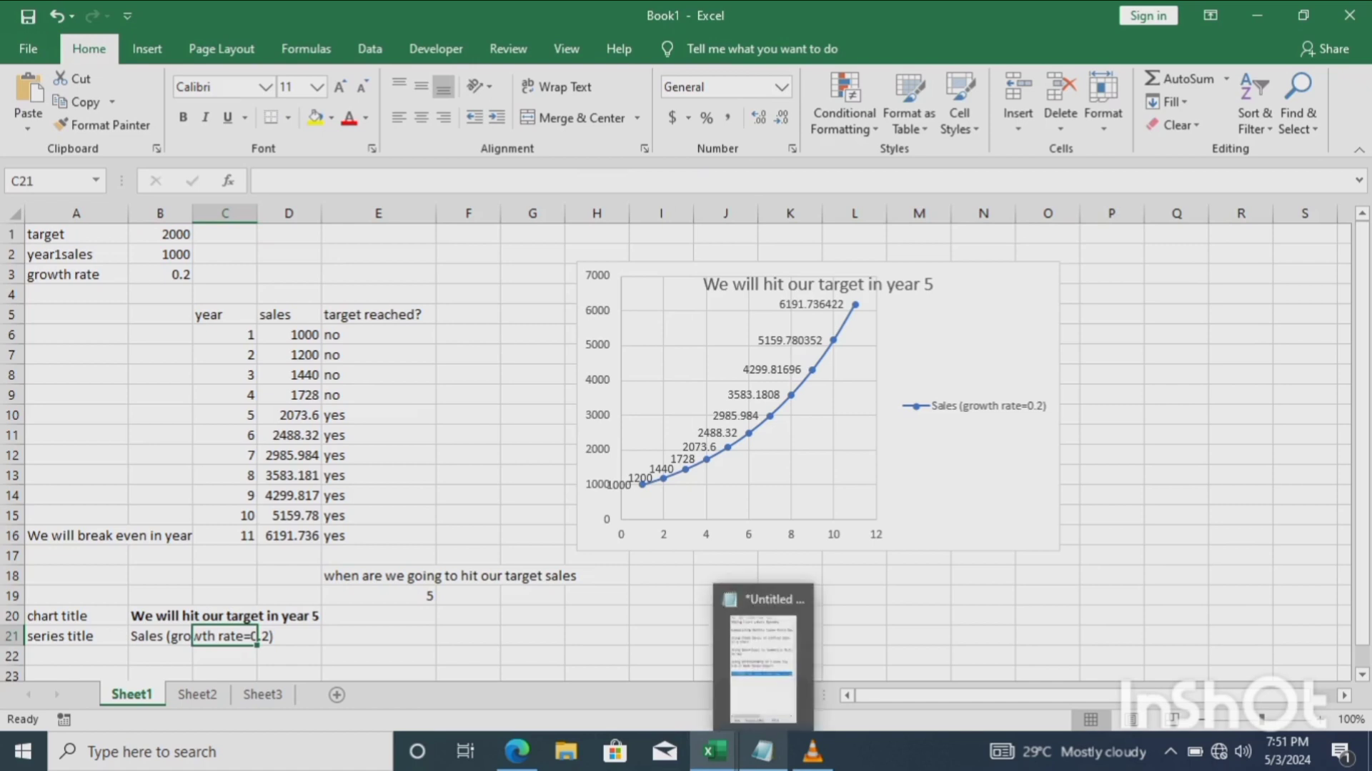
click(881, 679)
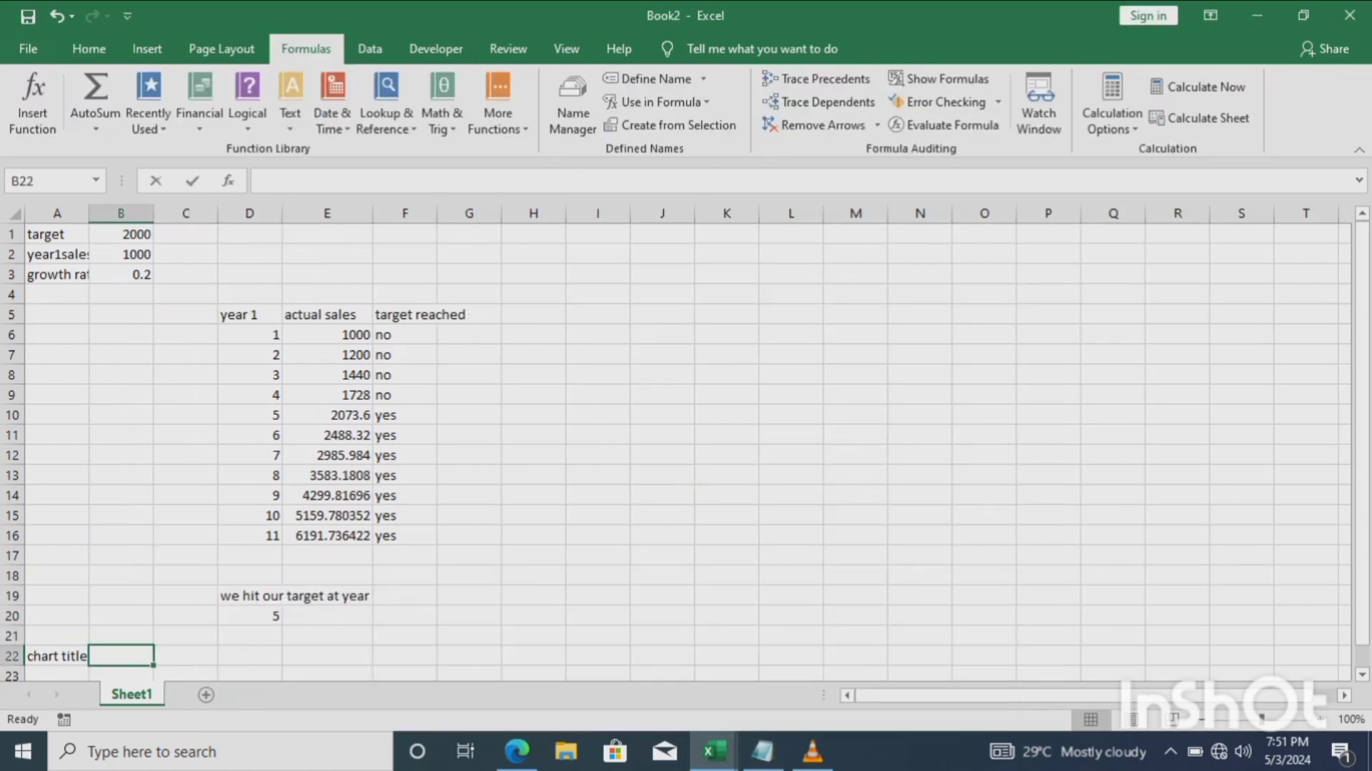
text(=)
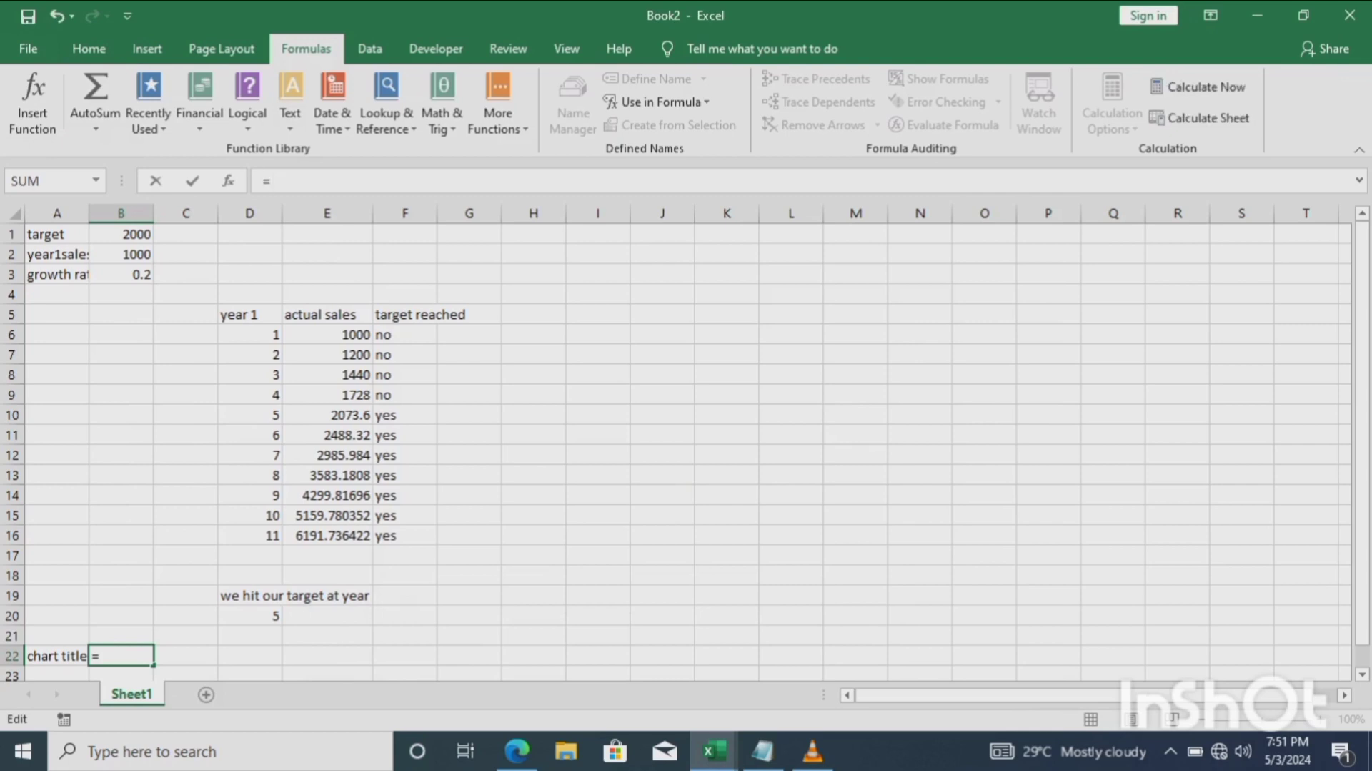
text(=IFERROR("We will break even in year "&TEXT(E19,"0"),"Never break even"))
- Replace the TEXT function's cell reference in B22 with d20, commit the formula and accept the proposed correction
click(576, 180)
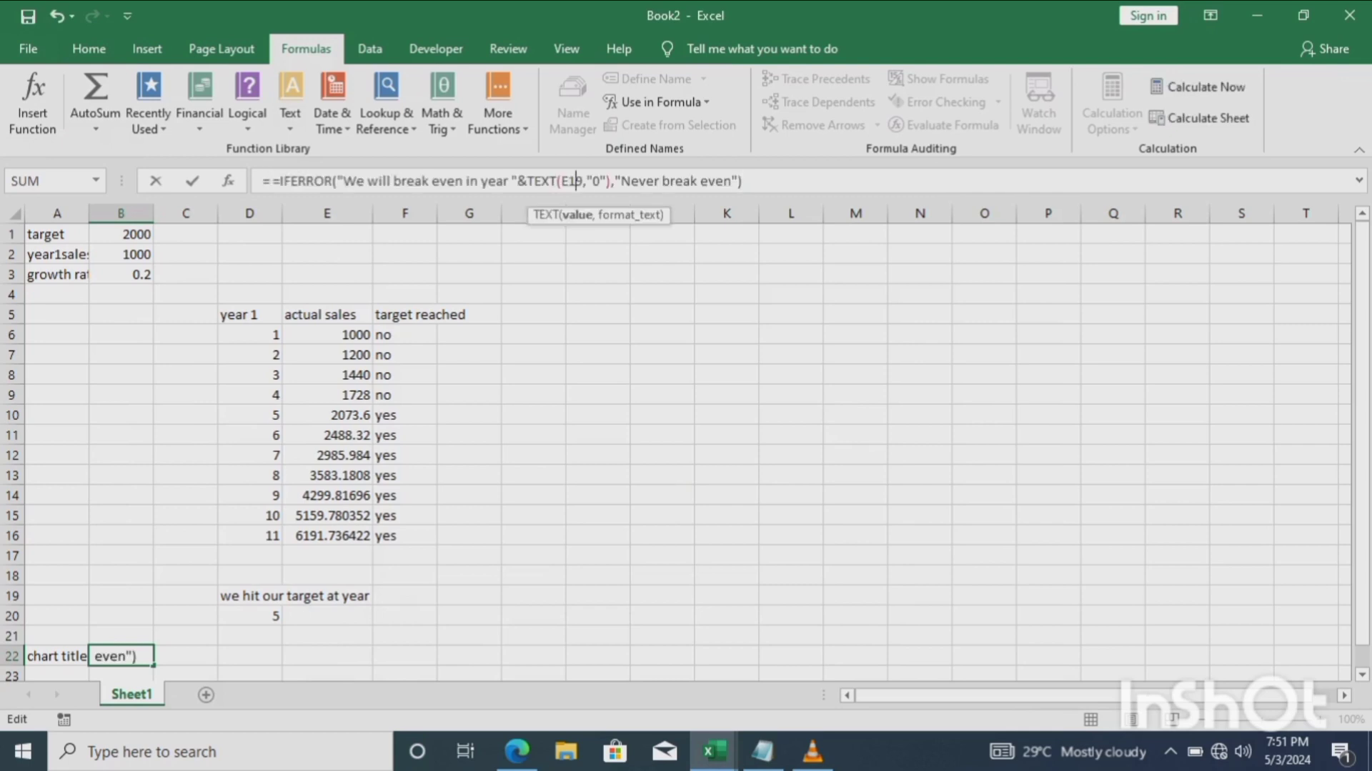
key(BackSpace)
key(BackSpace)
key(BackSpace)
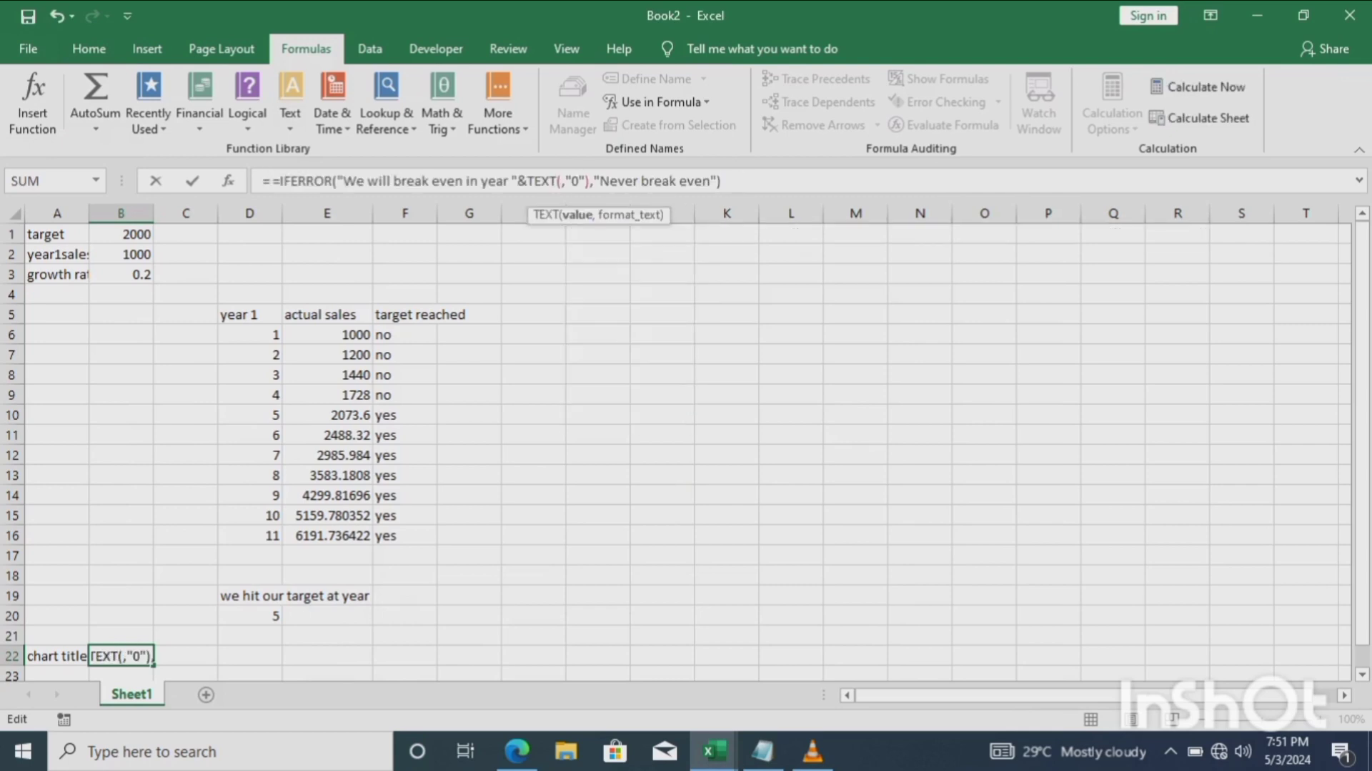
text(d20)
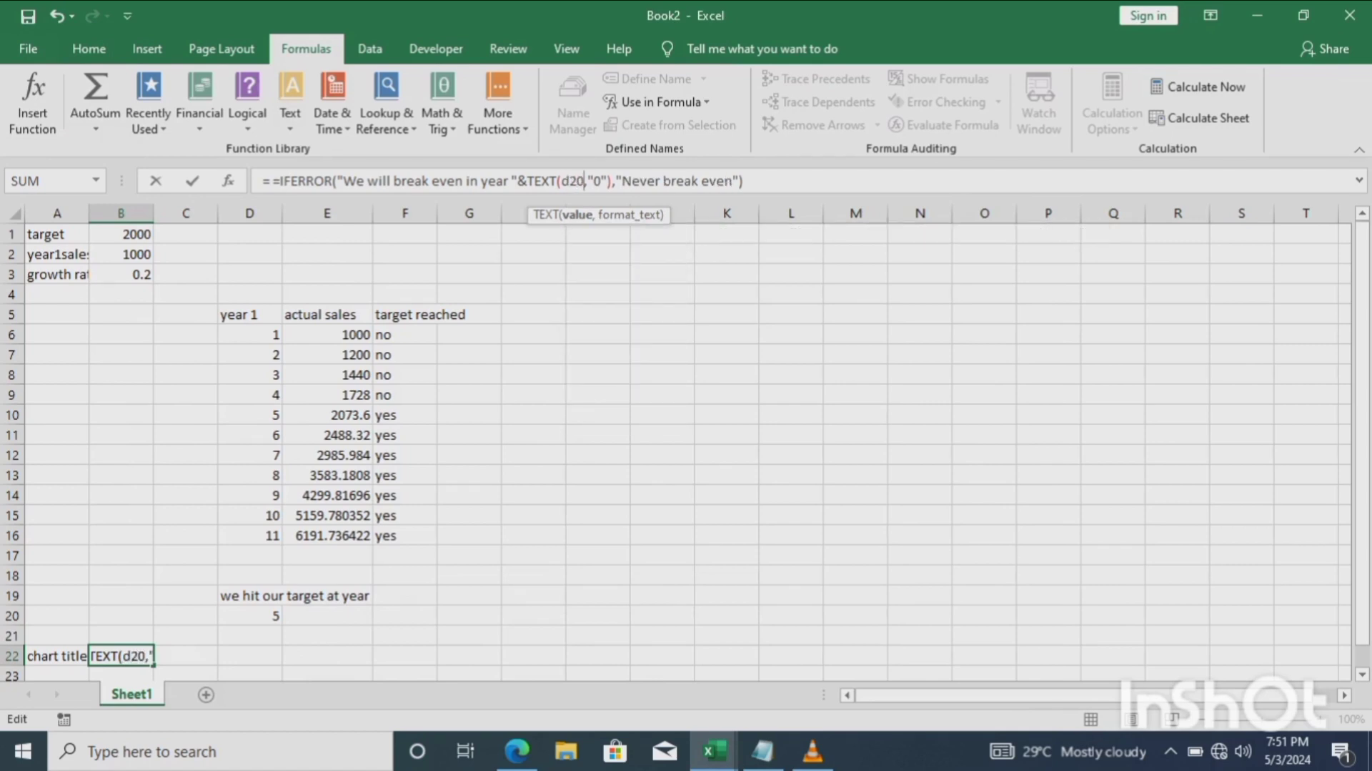
click(744, 181)
key(Return)
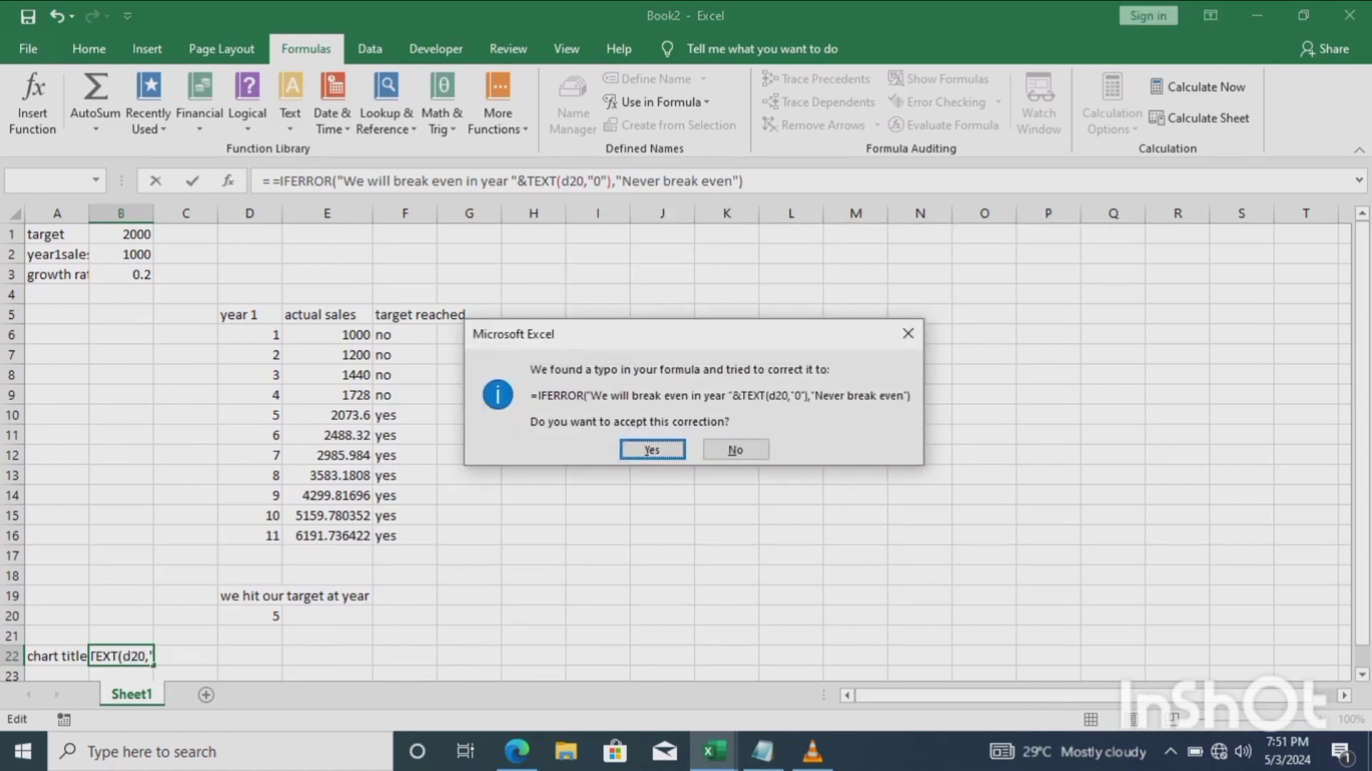
key(Return)
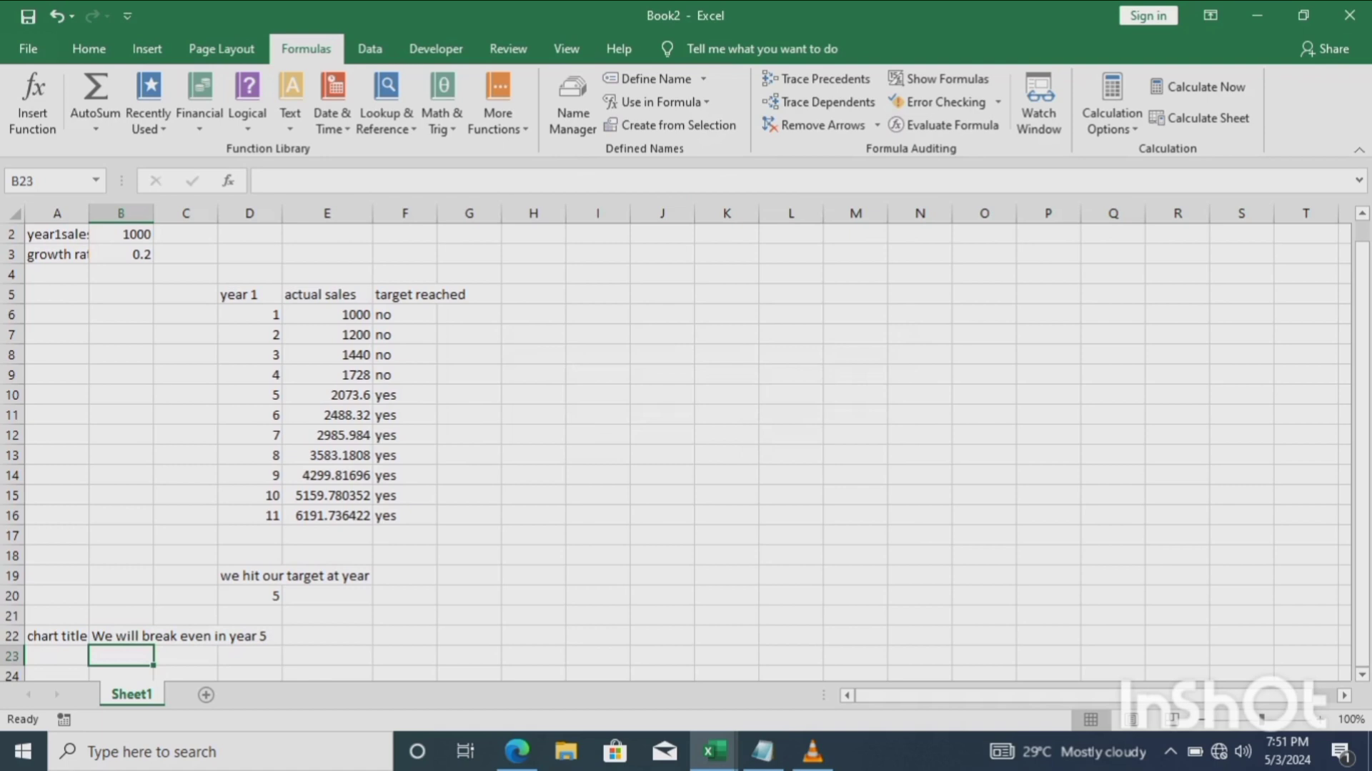
- Reword the first text of the IFERROR formula in B22 to "We hit our target in year "
click(153, 635)
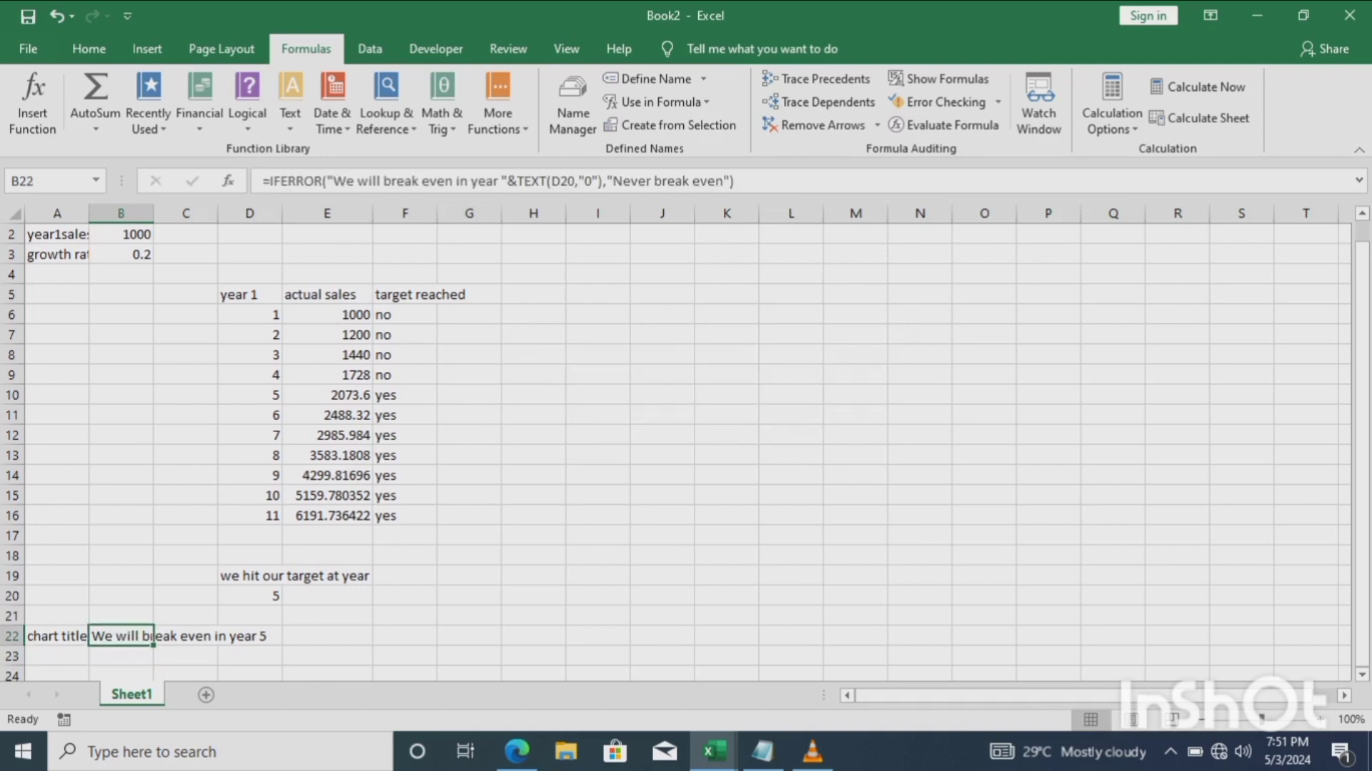
drag(453, 181, 357, 181)
text(hit our t)
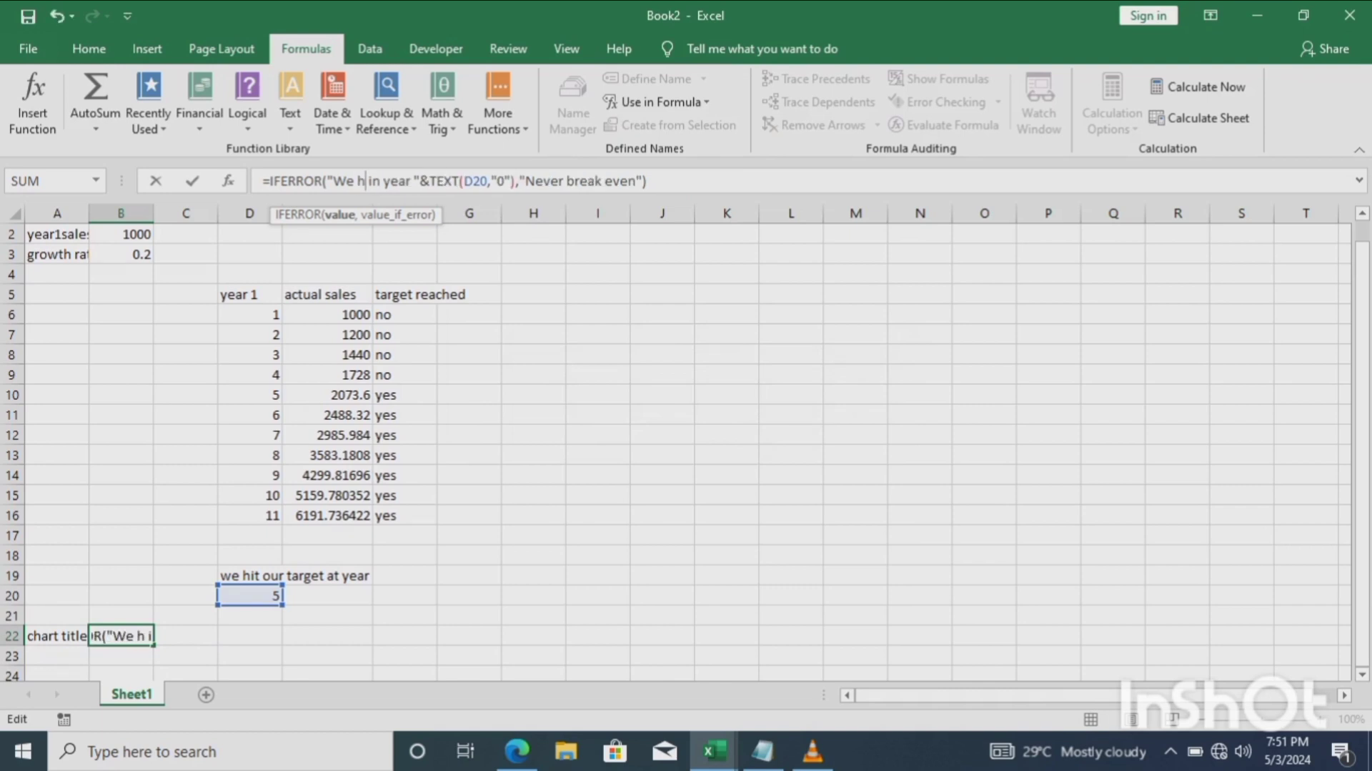
text(arget)
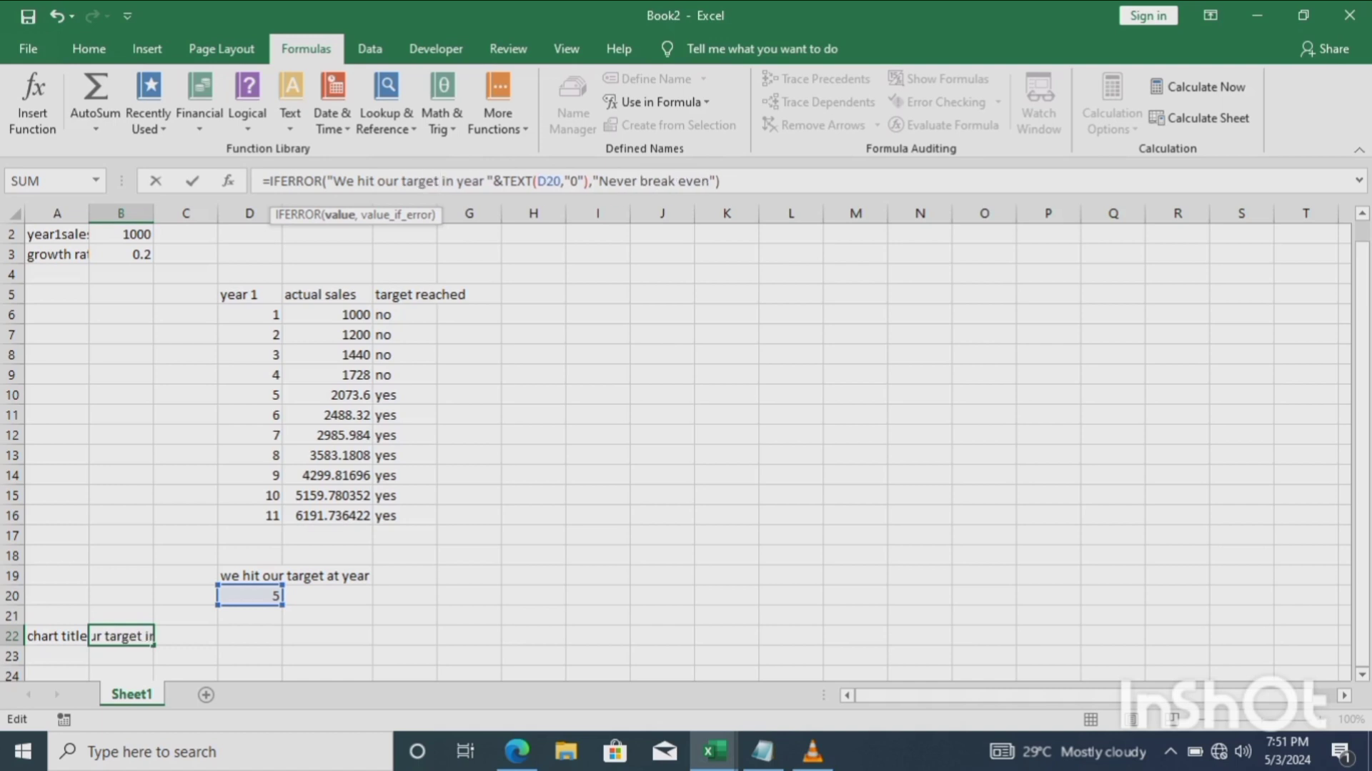
- Replace the error text in the B22 formula with "didn't hit target" and commit it
click(709, 181)
drag(710, 181, 599, 181)
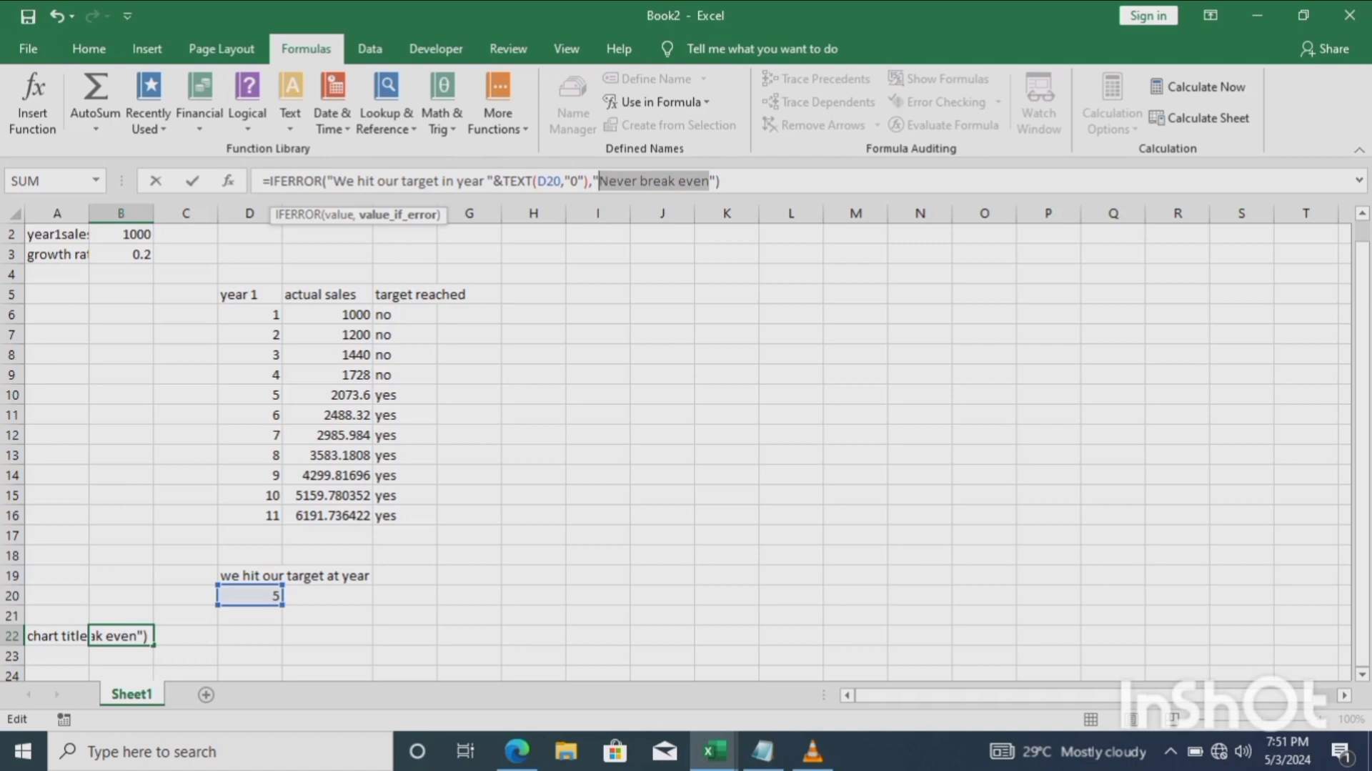
text(did)
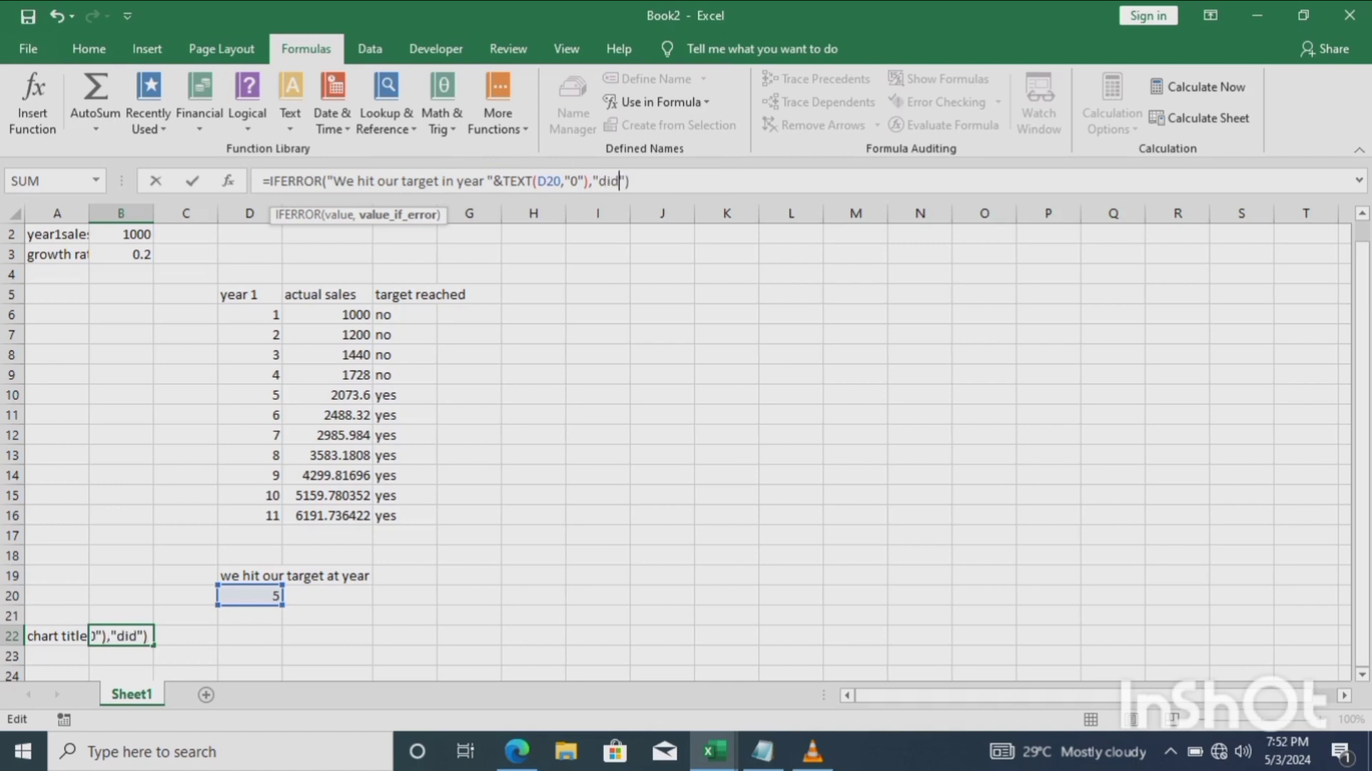
text(n't hit ta)
text(rget)
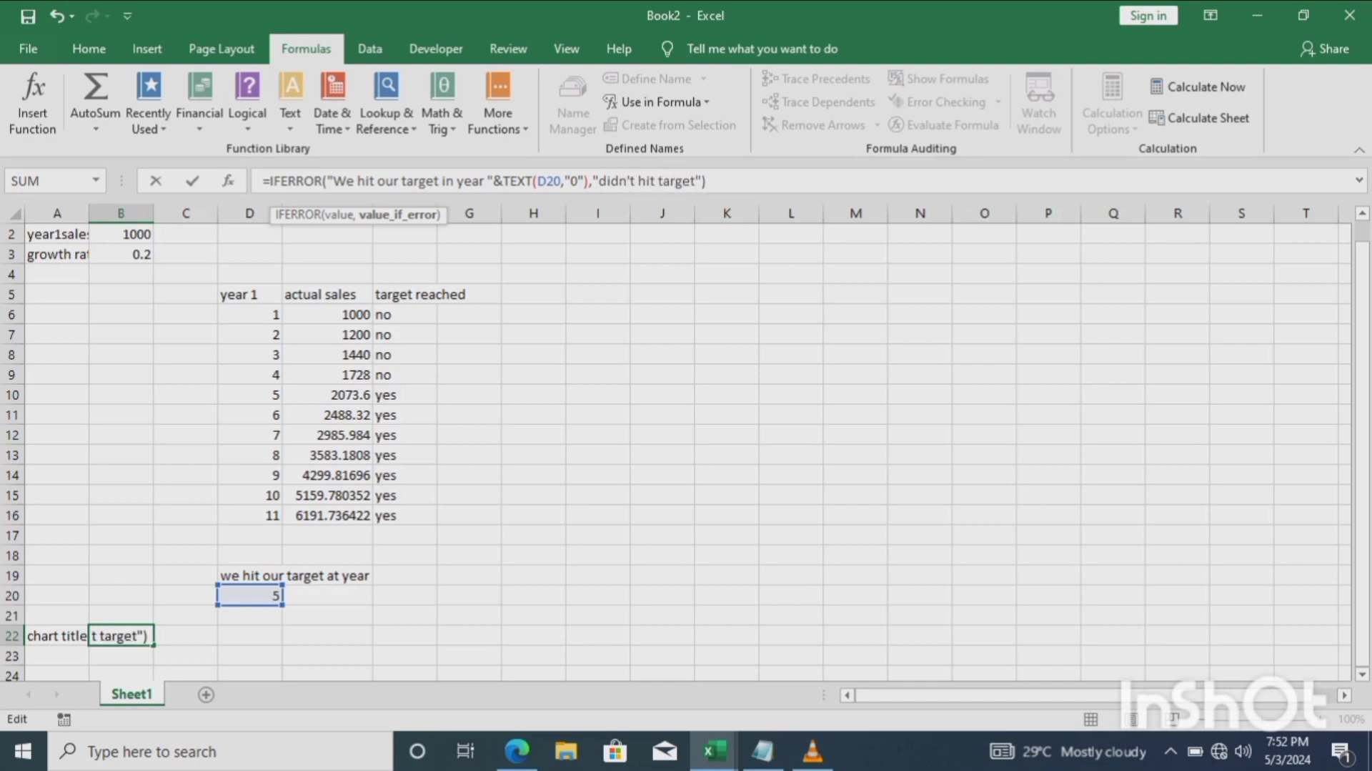
key(Right)
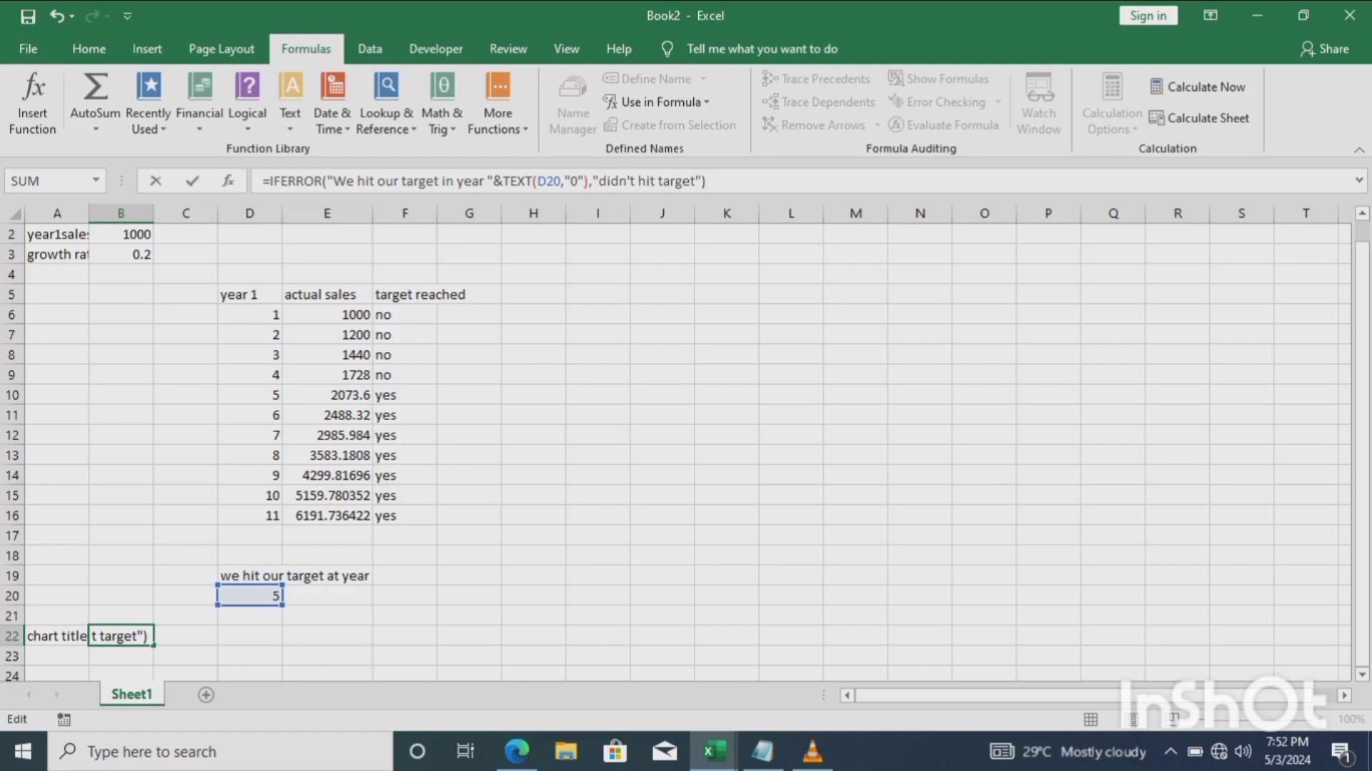
key(Return)
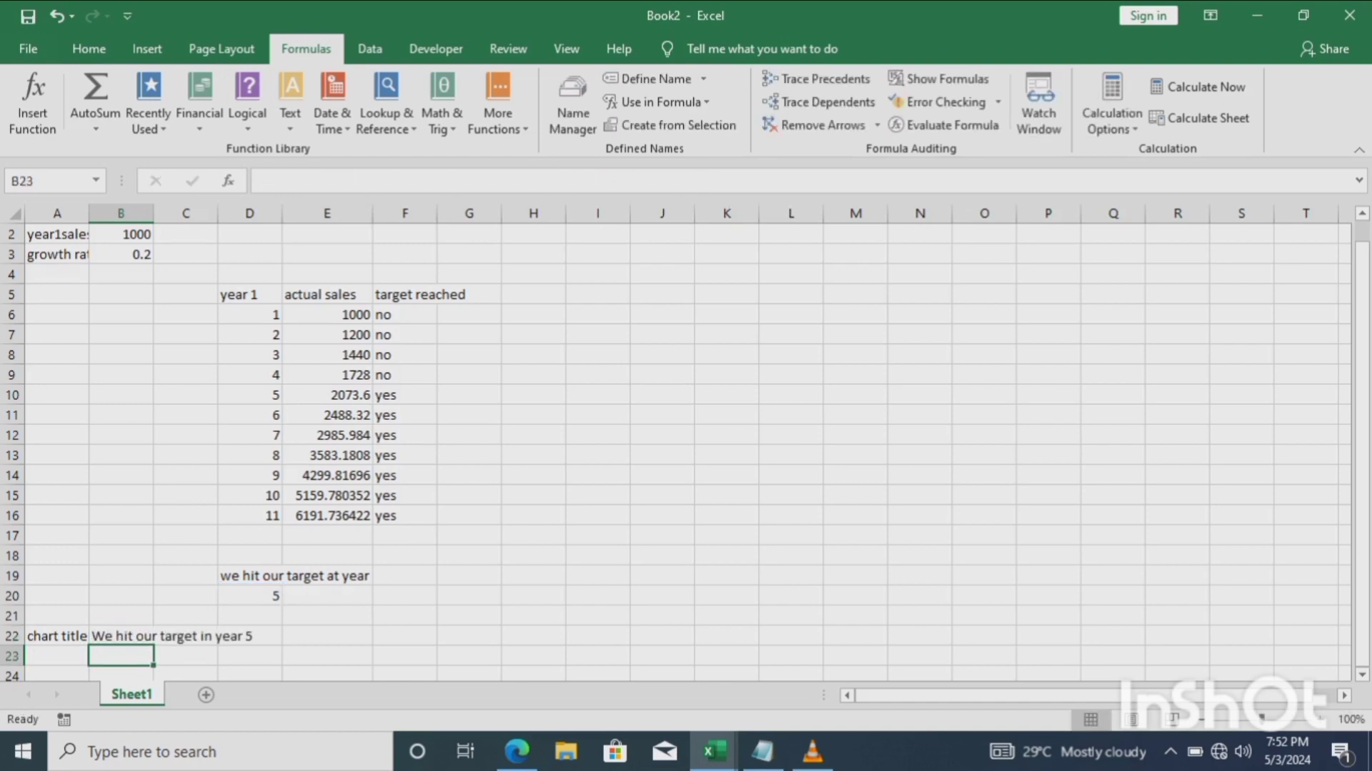
- Insert "will" after "We" in the first text of the B22 formula and commit it
key(Up)
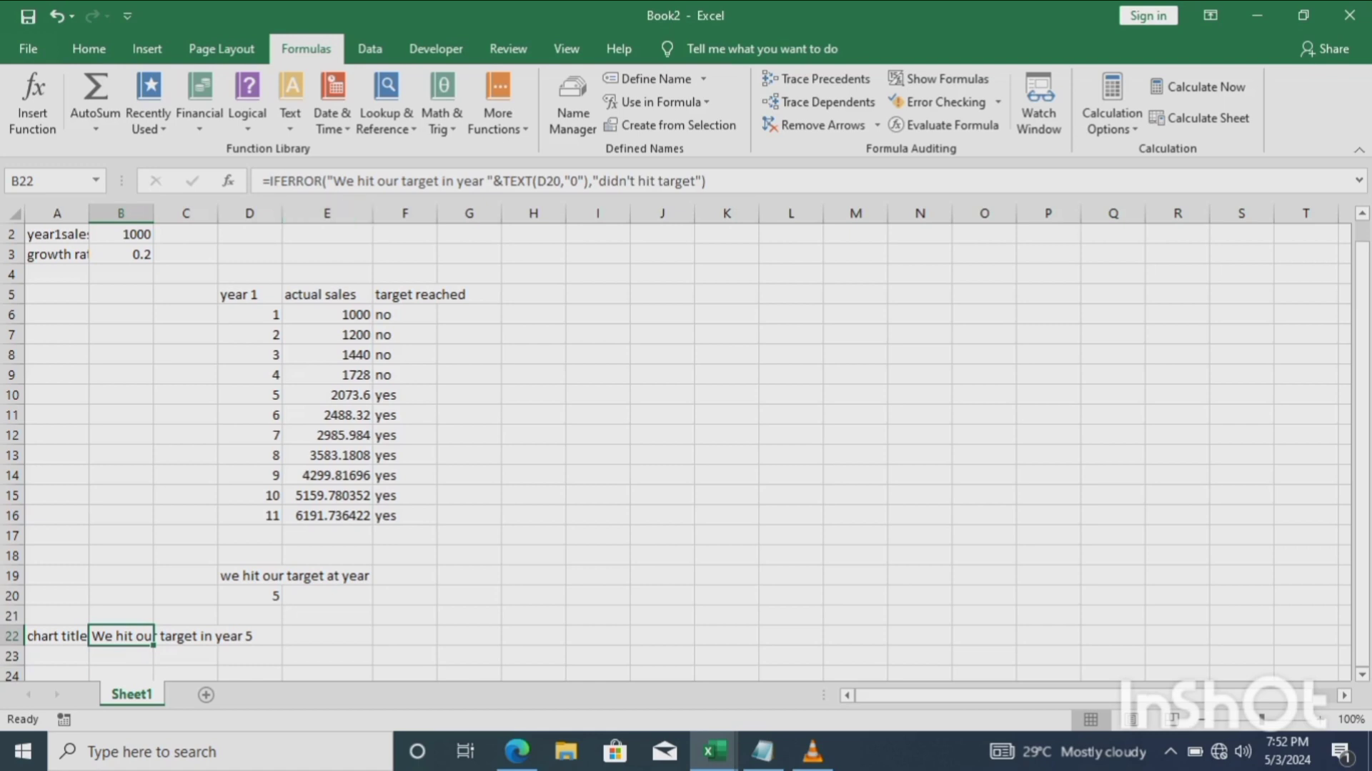
click(357, 180)
text(will)
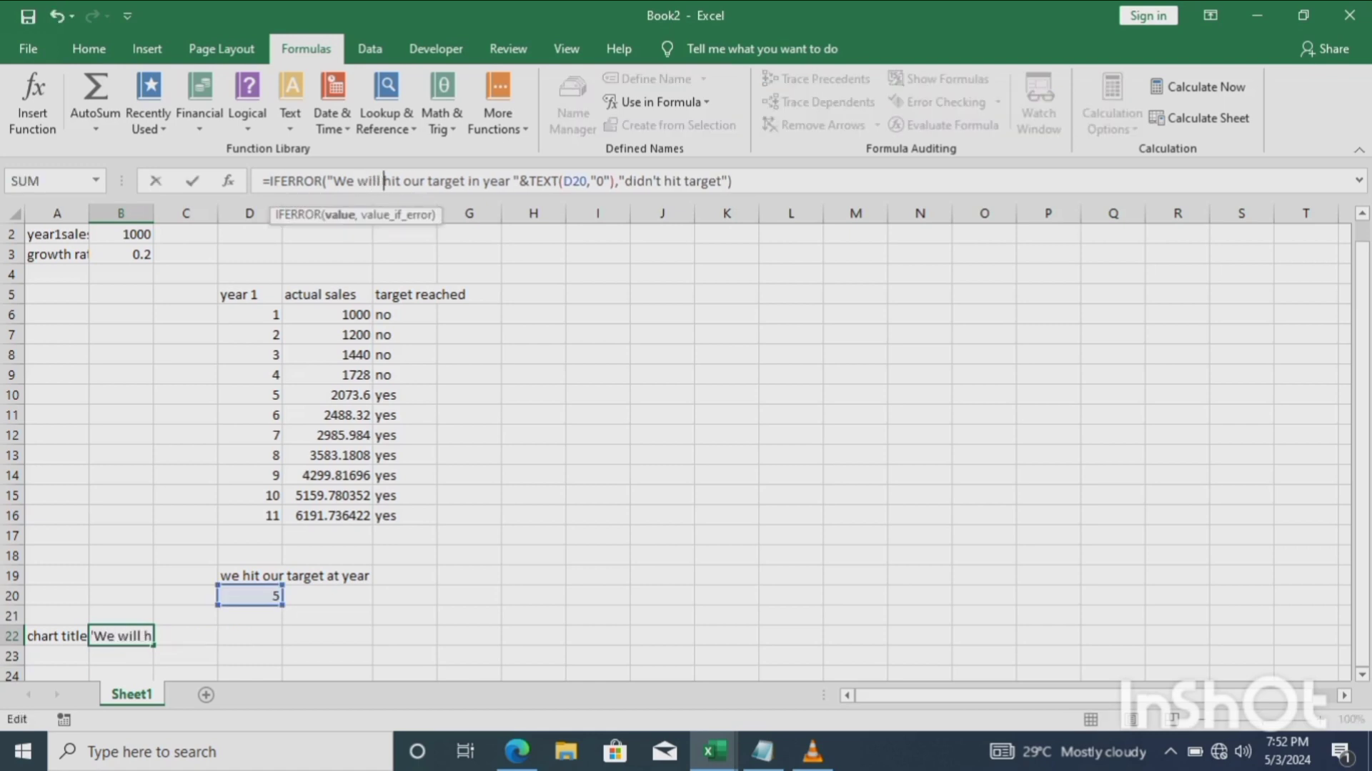
key(Return)
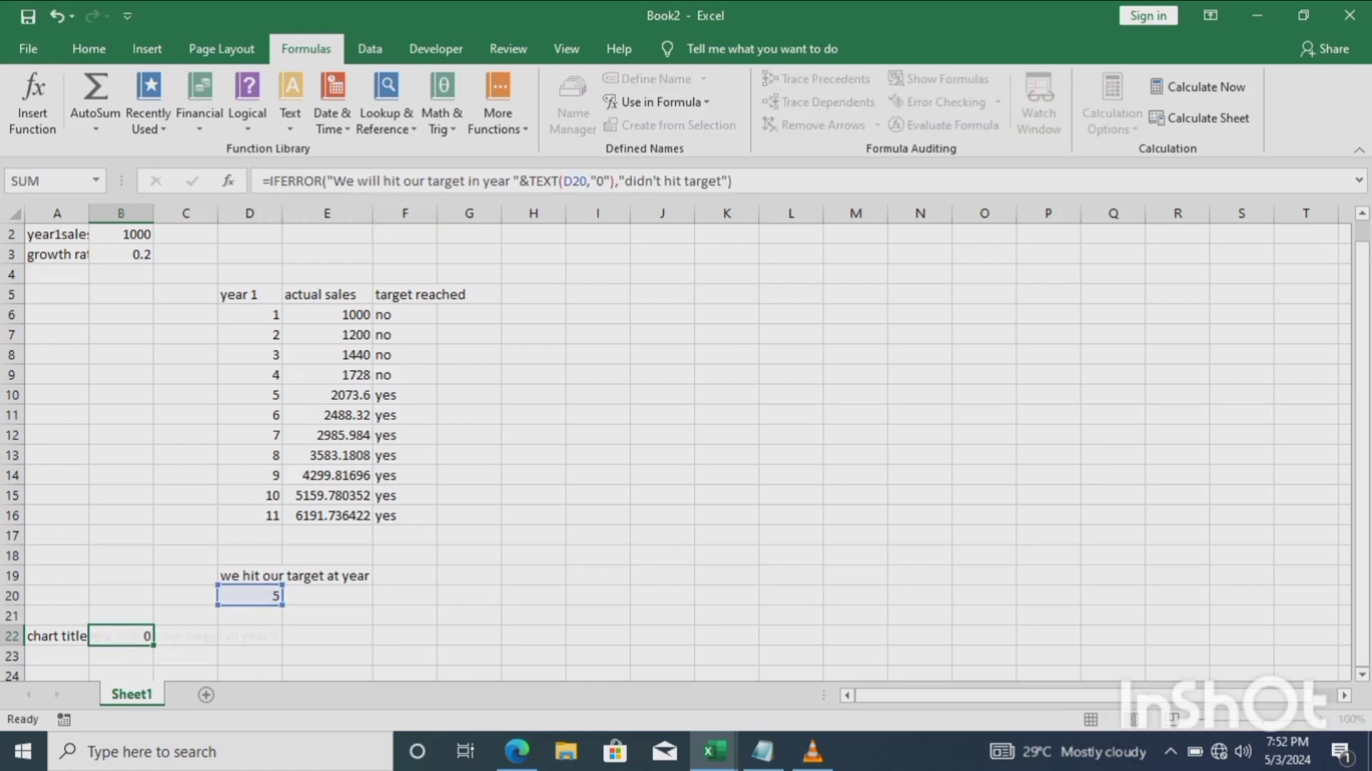
- Enter the label "series title" in cell A23, below the chart title label
key(Left)
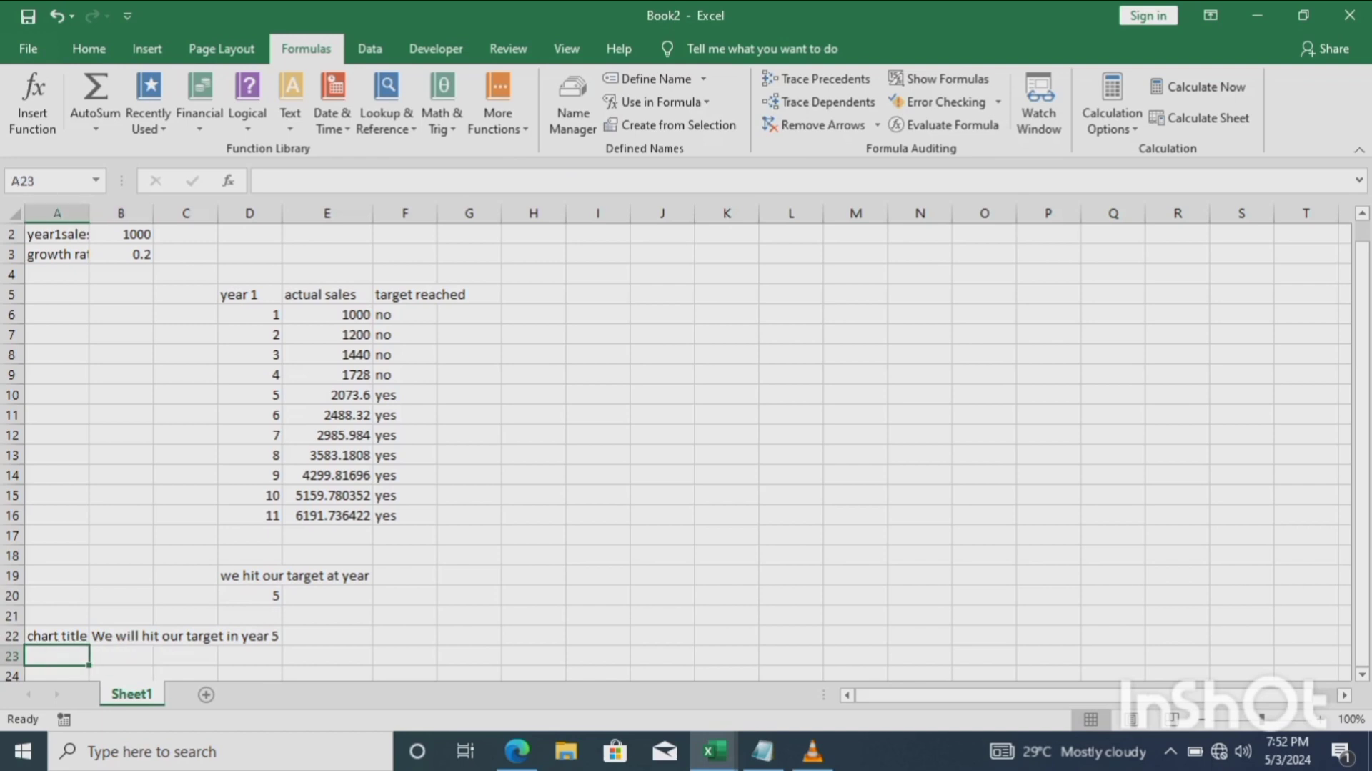
text(series)
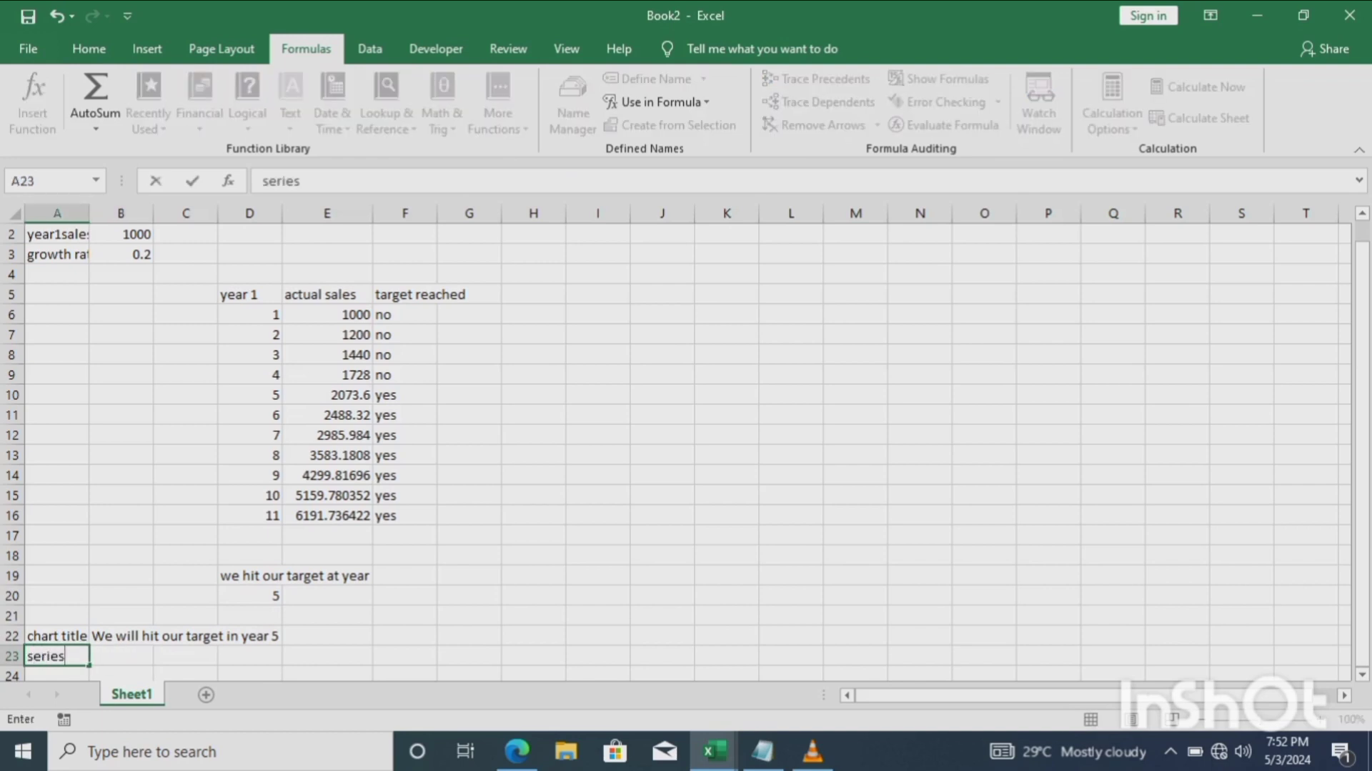
text( title)
click(90, 655)
- Switch to the Book1 workbook and copy the series title formula in B21 without its equals sign
mouse_move(713, 751)
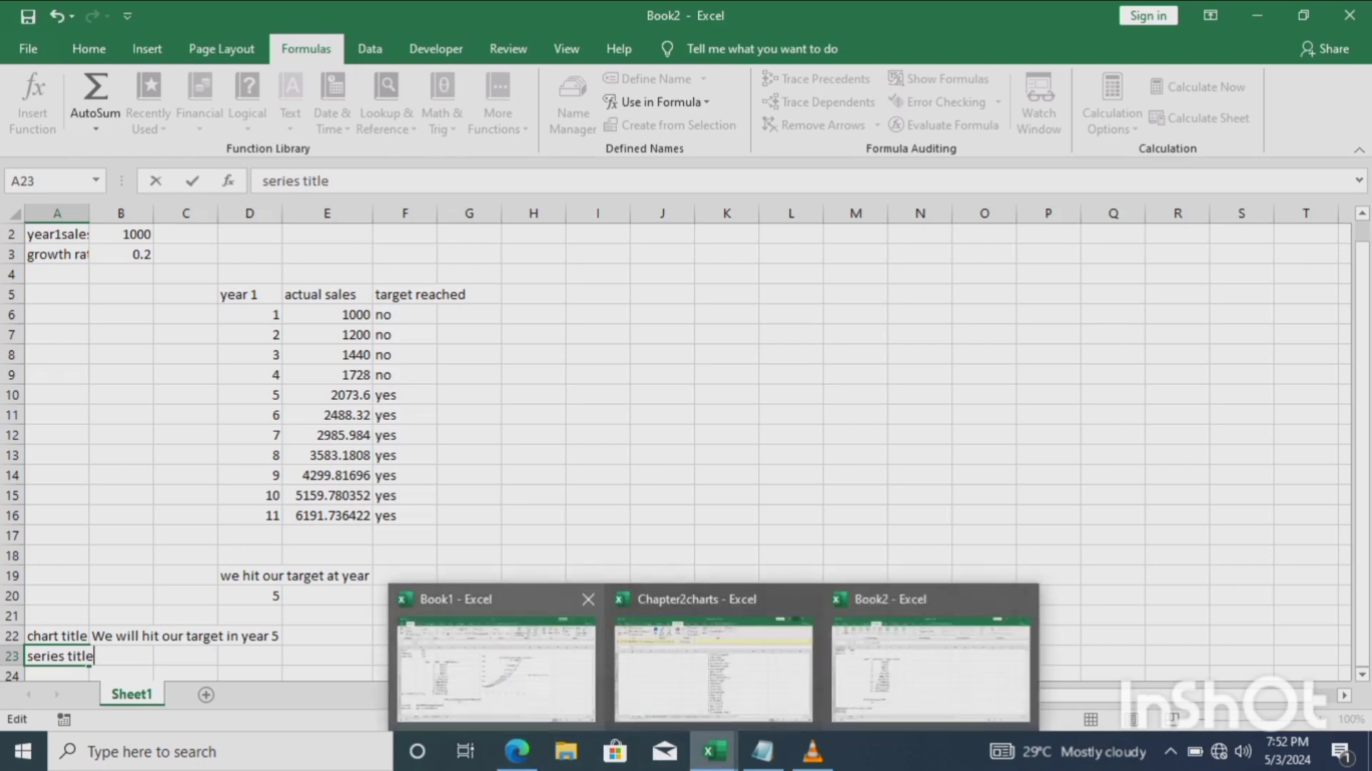
click(496, 668)
click(161, 636)
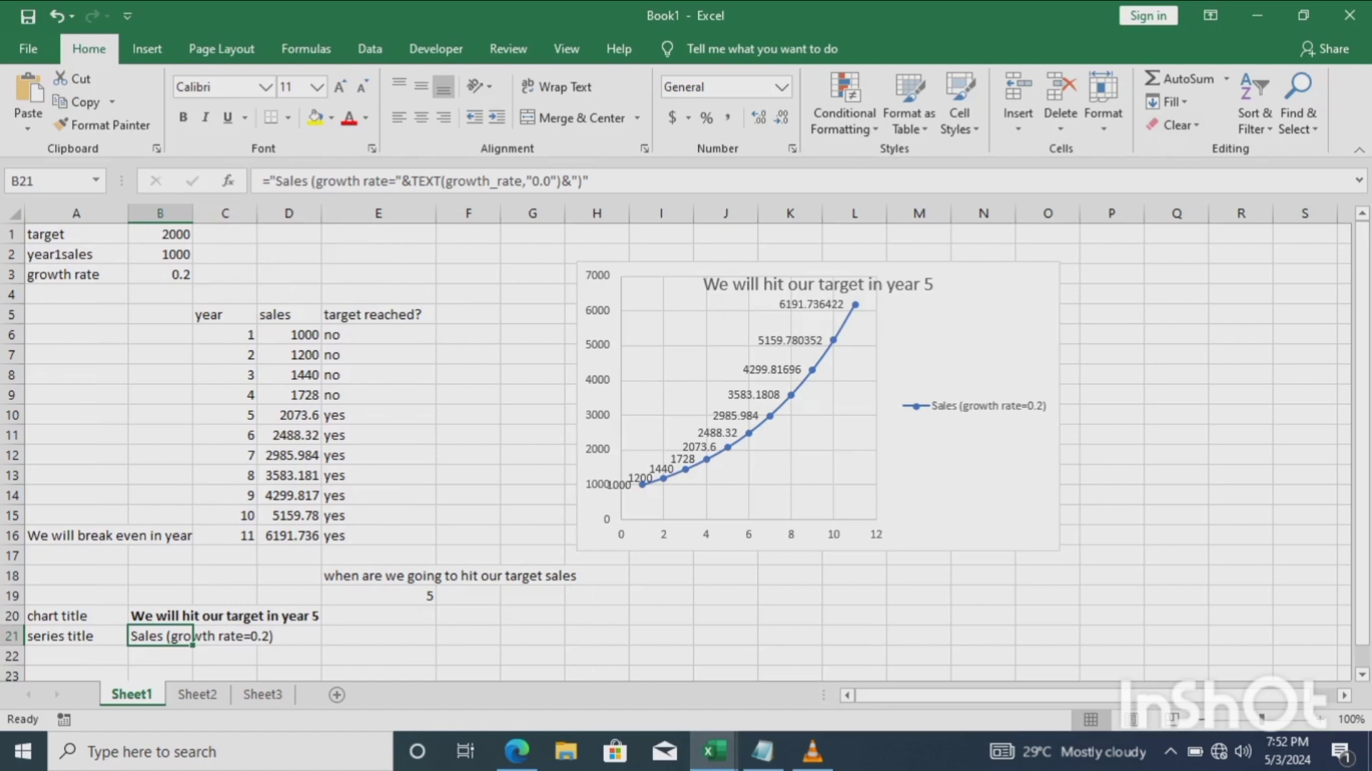
double_click(190, 637)
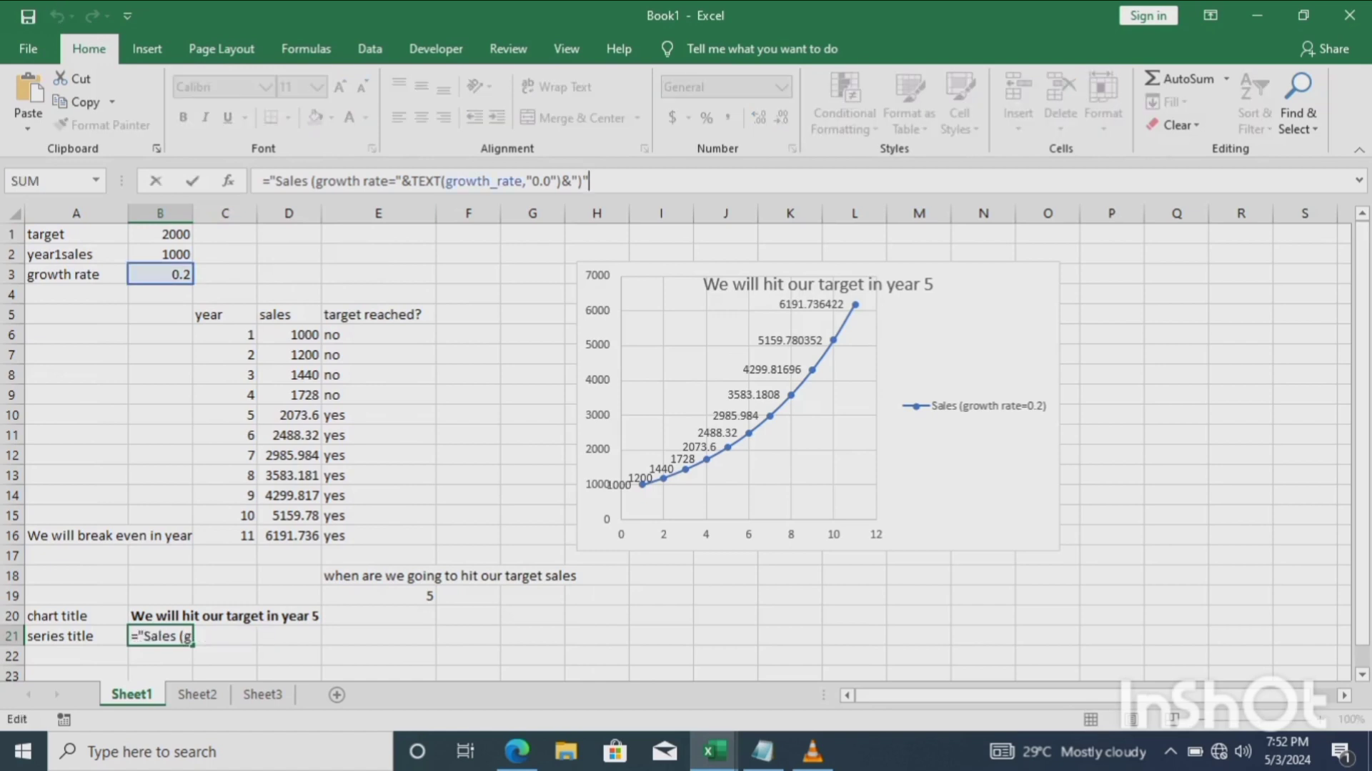
drag(589, 180, 270, 180)
key(ctrl+c)
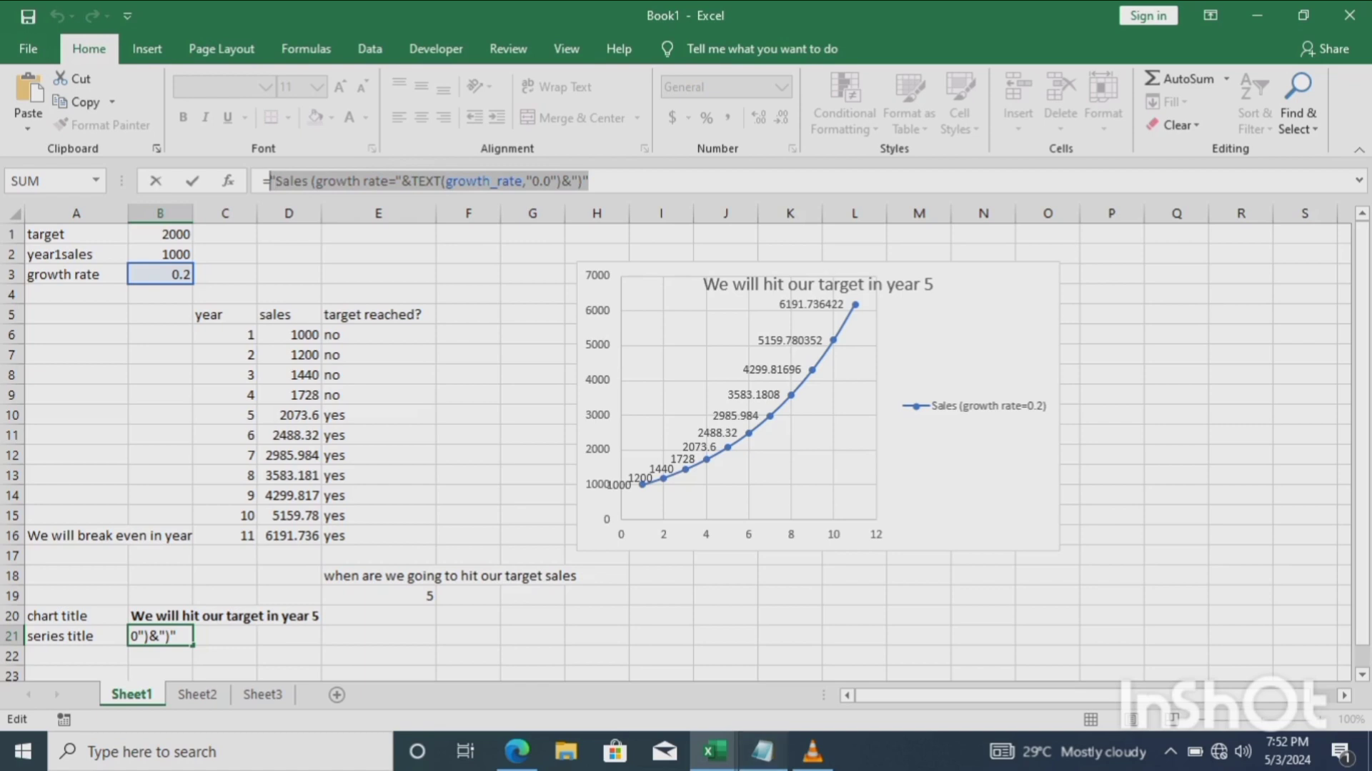
- Switch to the maximized Notepad note and paste the copied series title formula below the IFERROR line, leaving a blank line between them
click(763, 751)
click(1127, 411)
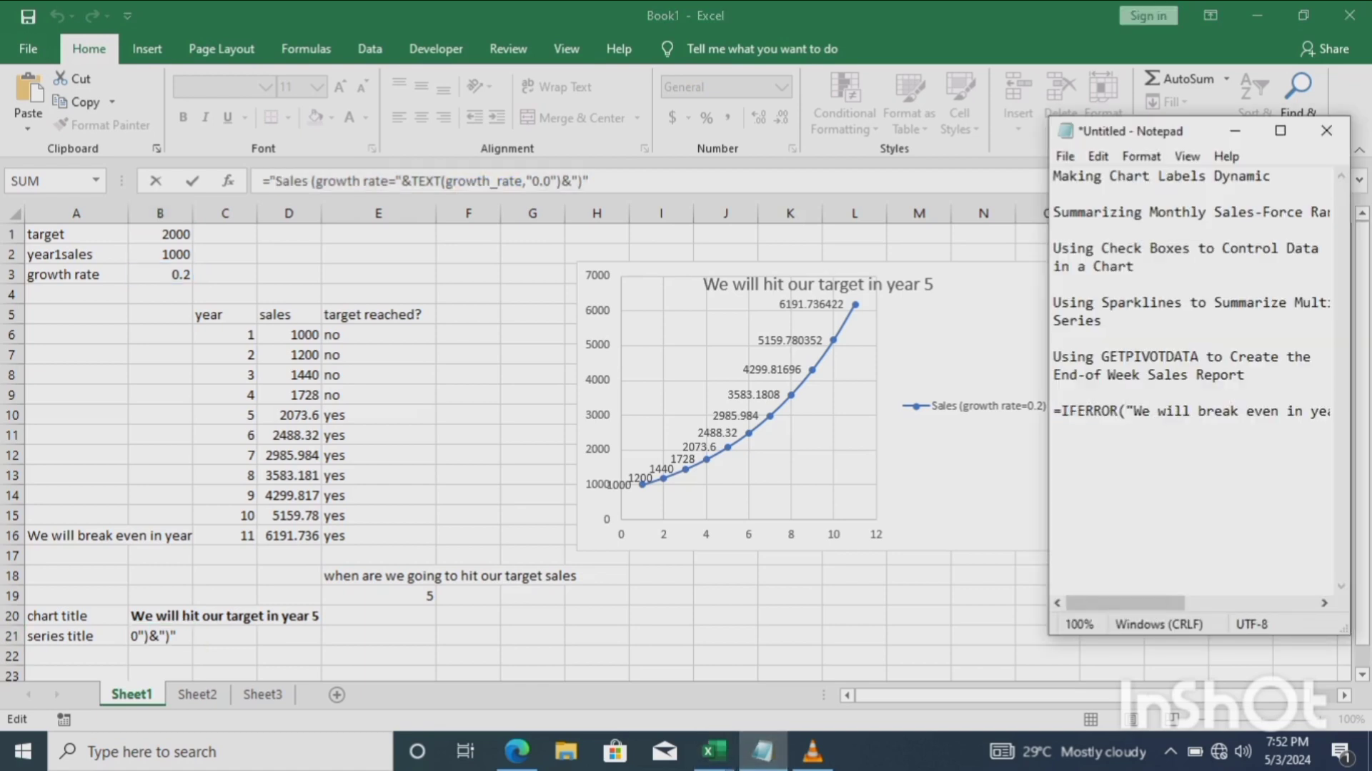
mouse_move(1126, 602)
mouse_down()
mouse_move(1258, 603)
mouse_move(1126, 603)
mouse_up()
double_click(1070, 410)
click(1281, 130)
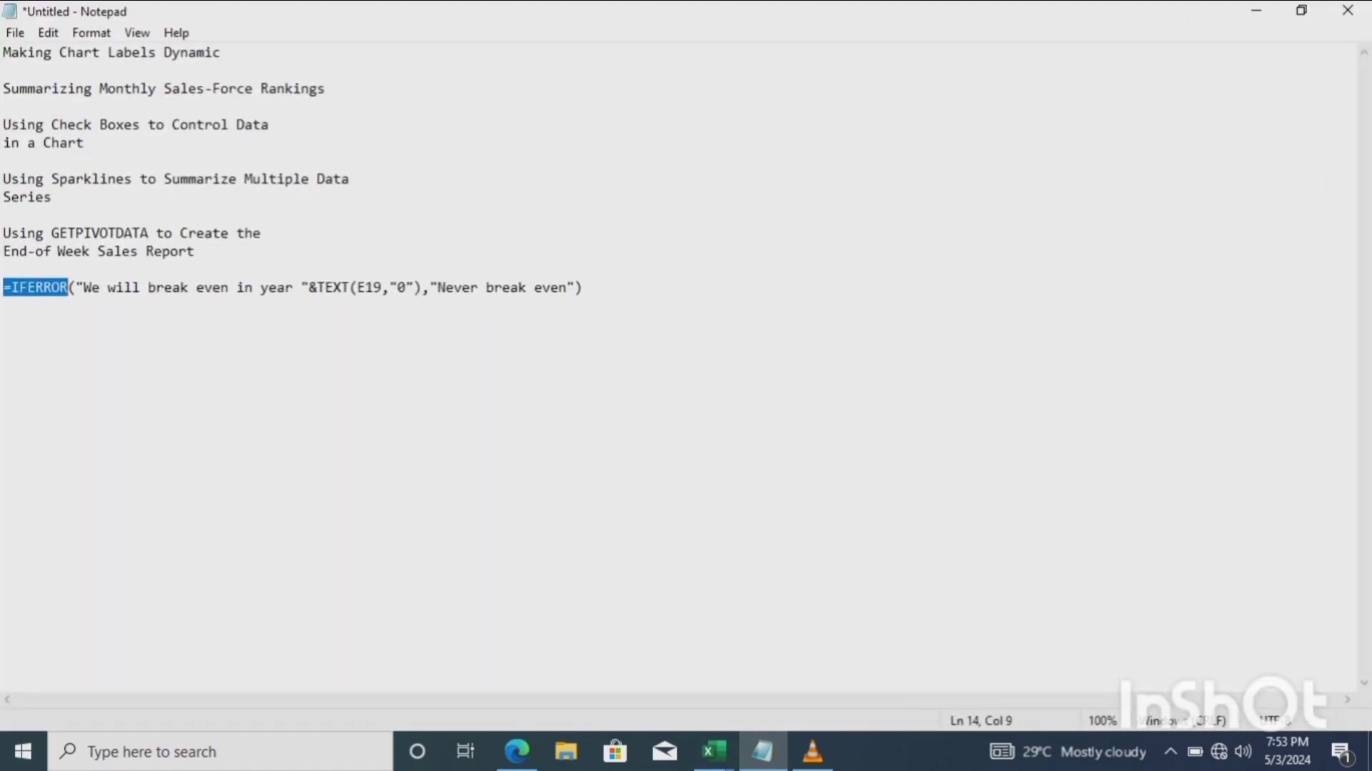
key(End)
key(Return)
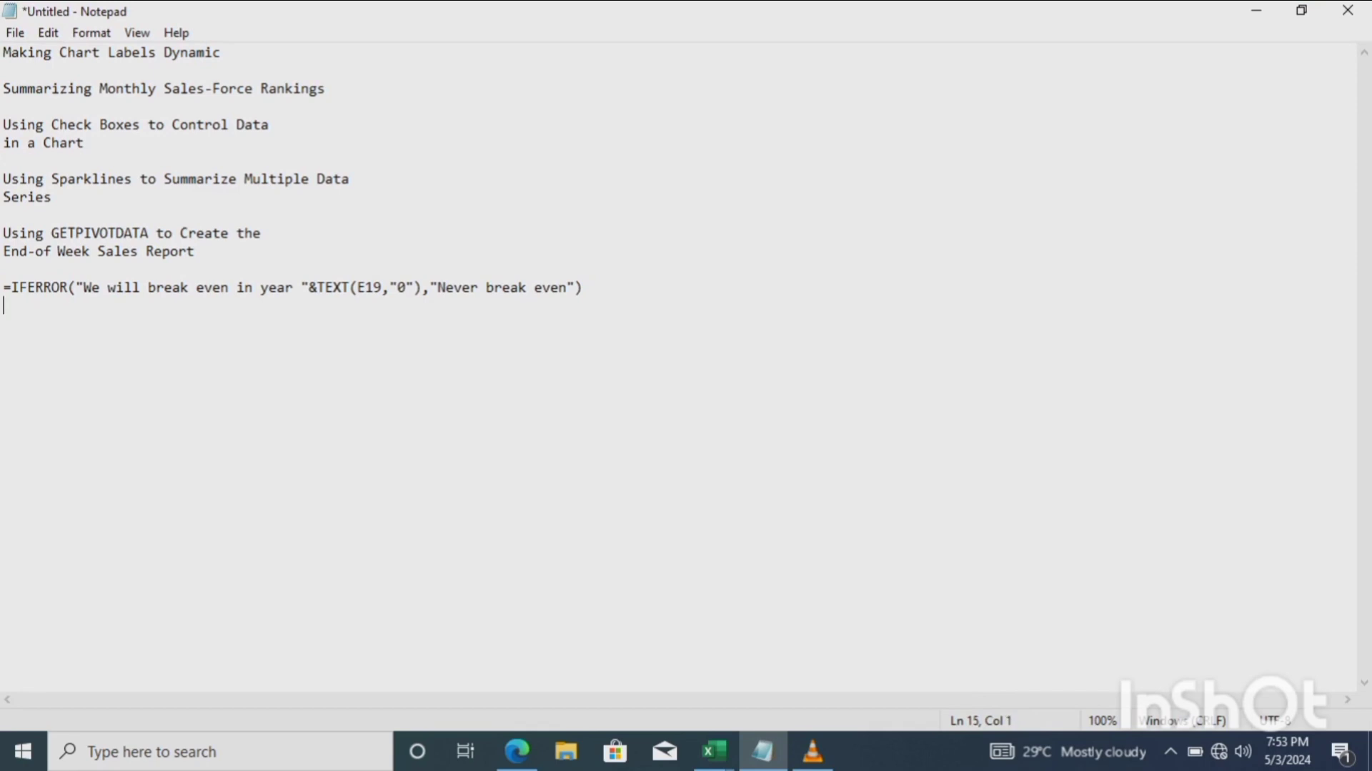
key(ctrl+v)
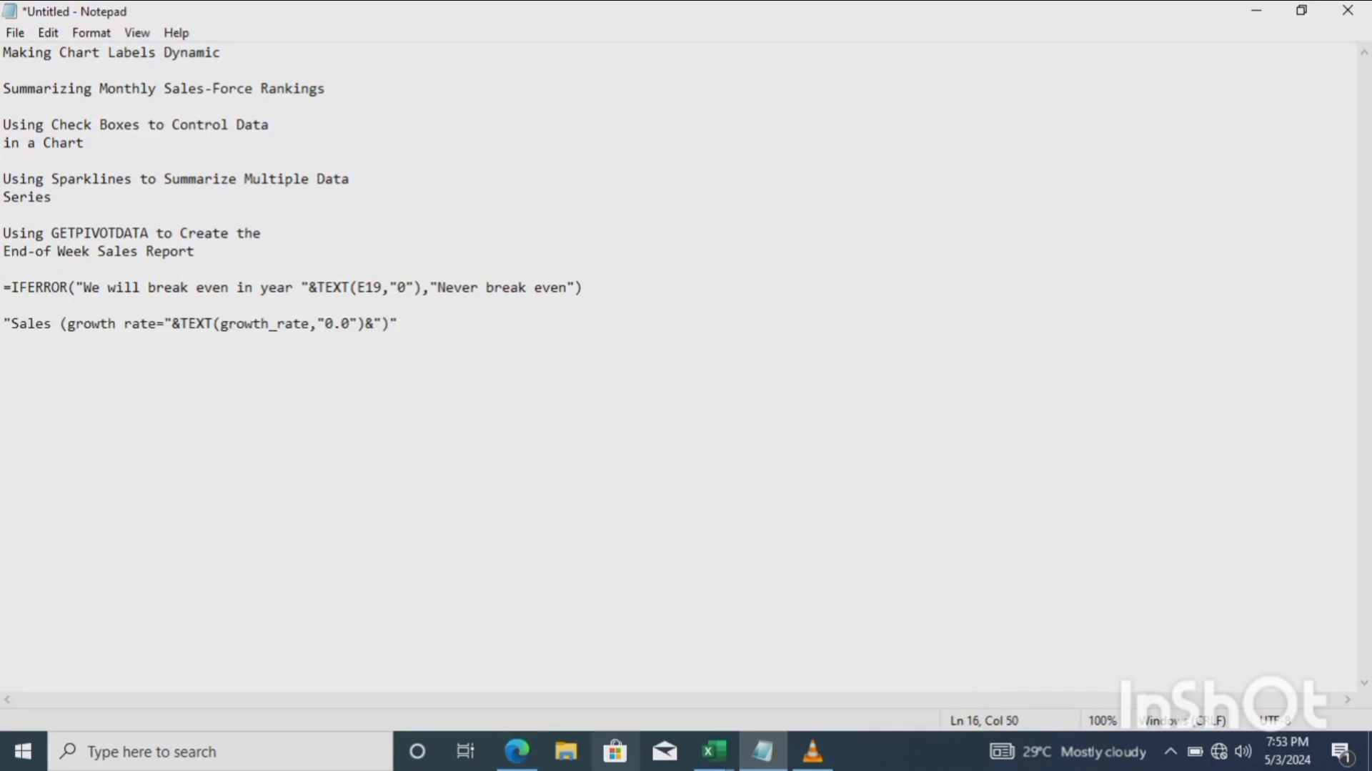
- Switch to the Book1 workbook, clear the stray cell reference from B21 and paste the copied series title text there
mouse_move(714, 751)
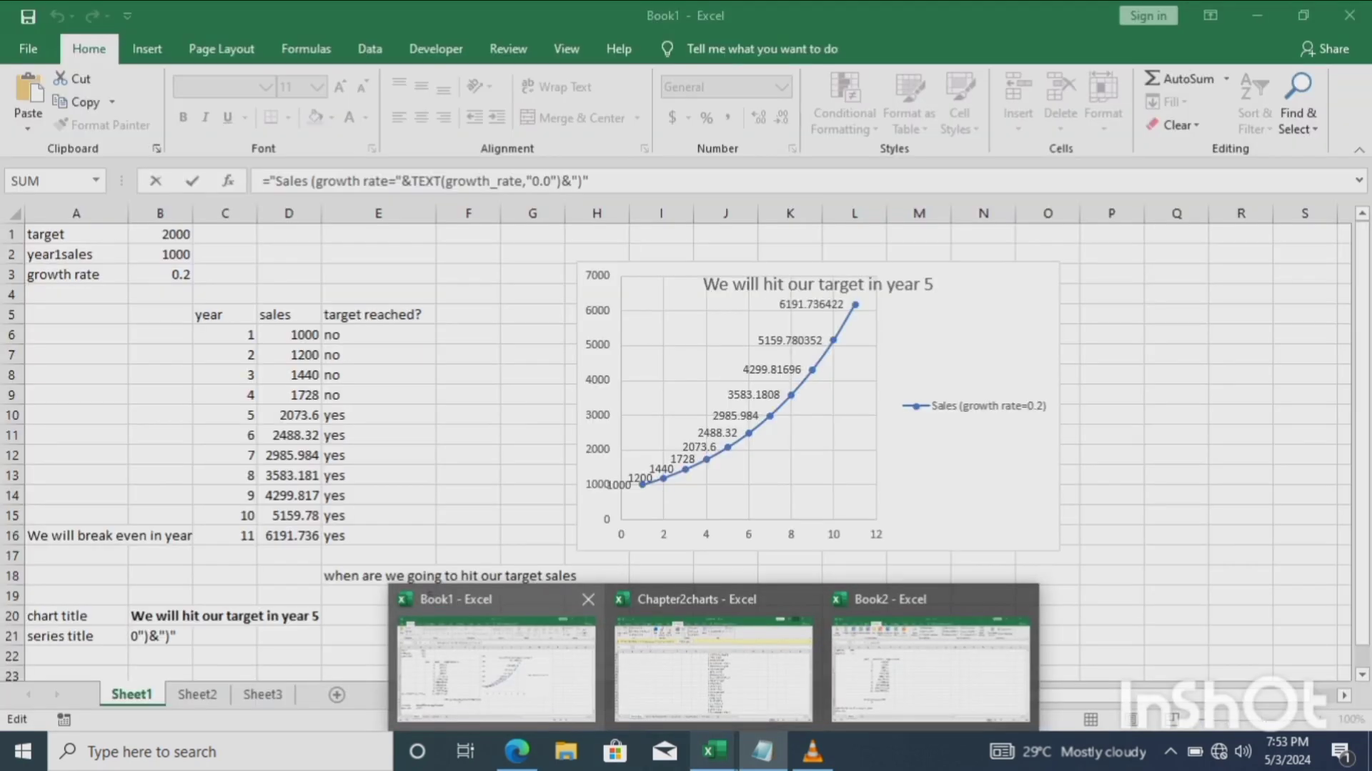
click(496, 665)
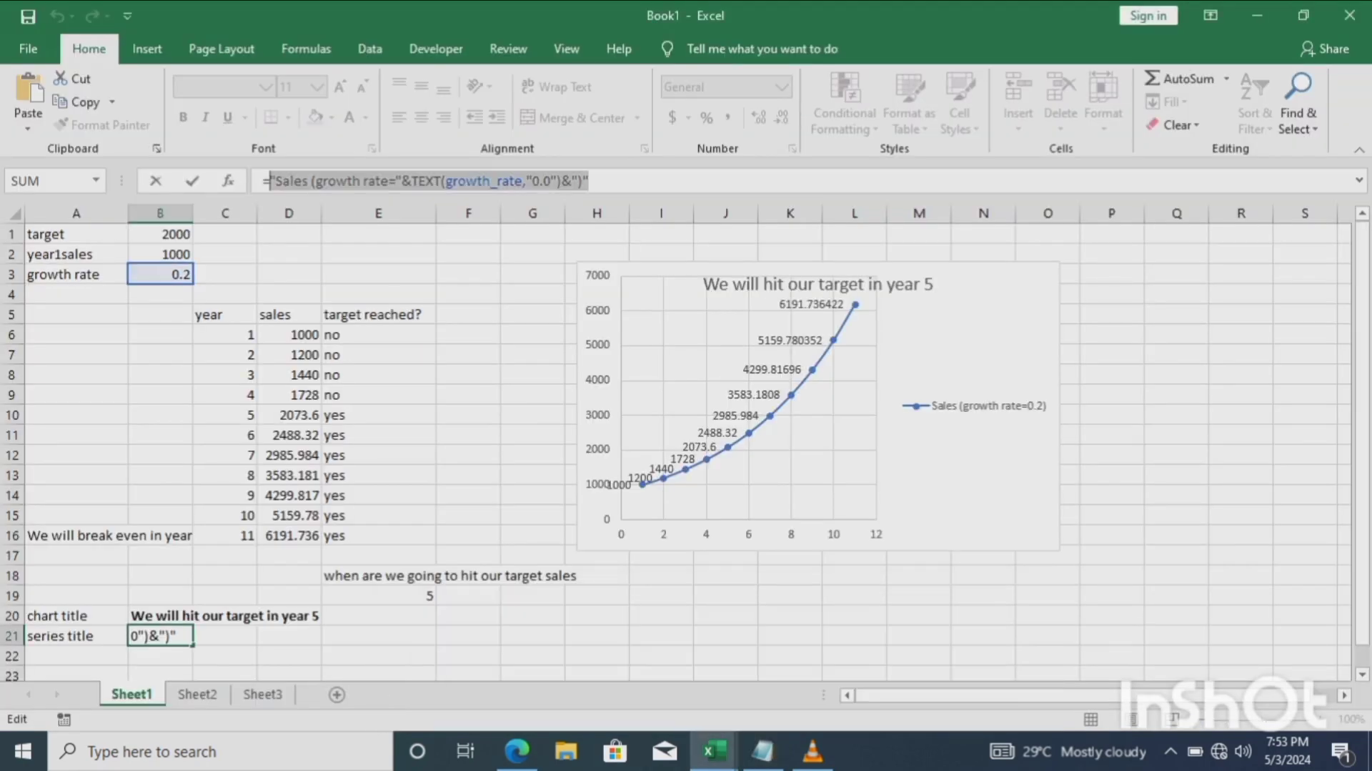
click(289, 575)
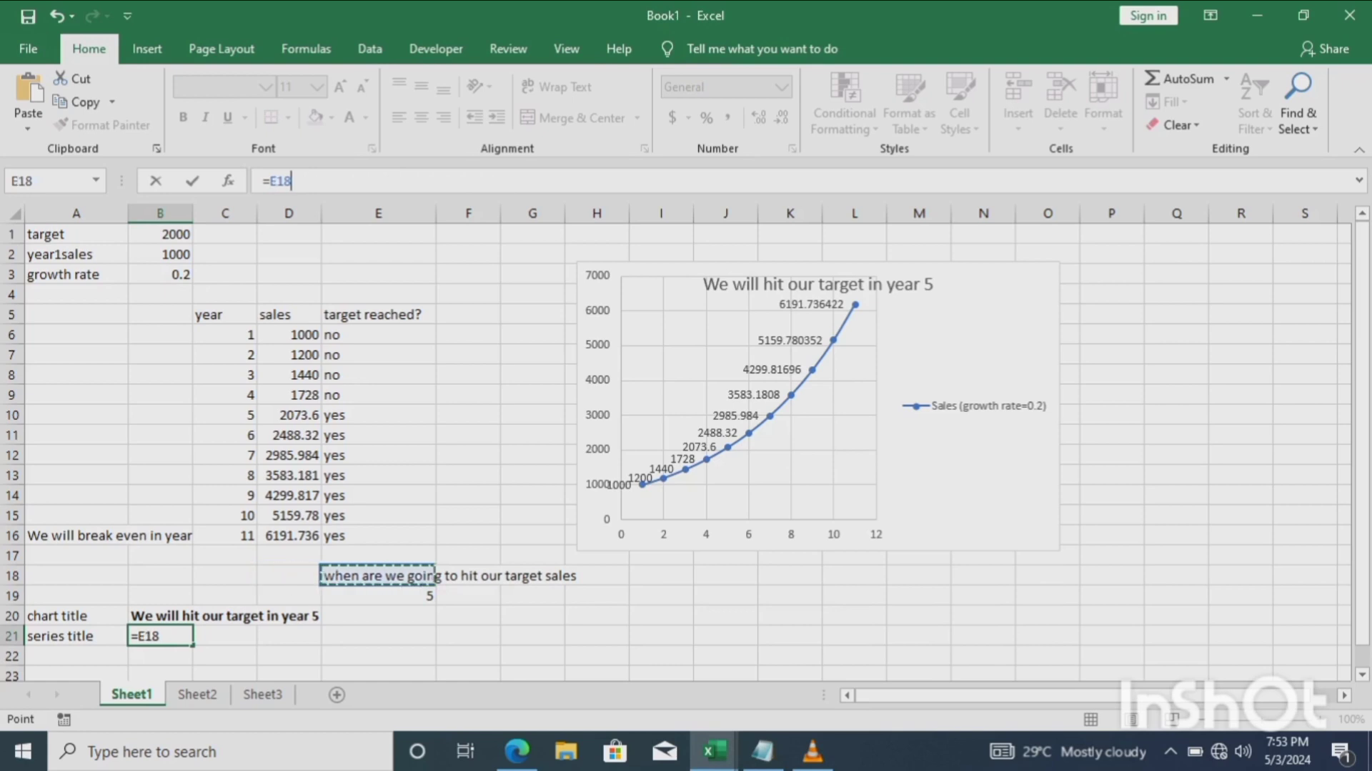
click(336, 576)
click(87, 636)
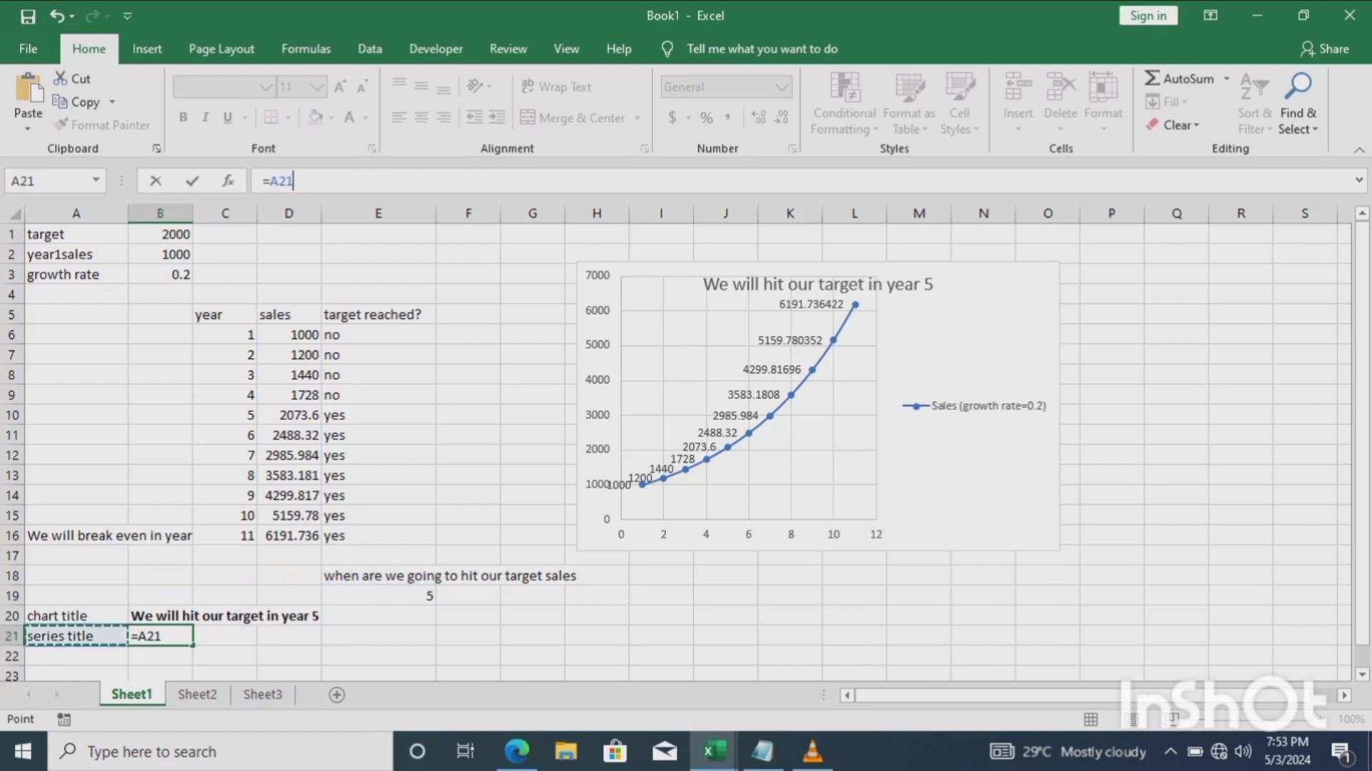
click(163, 636)
key(BackSpace)
key(BackSpace)
key(BackSpace)
key(BackSpace)
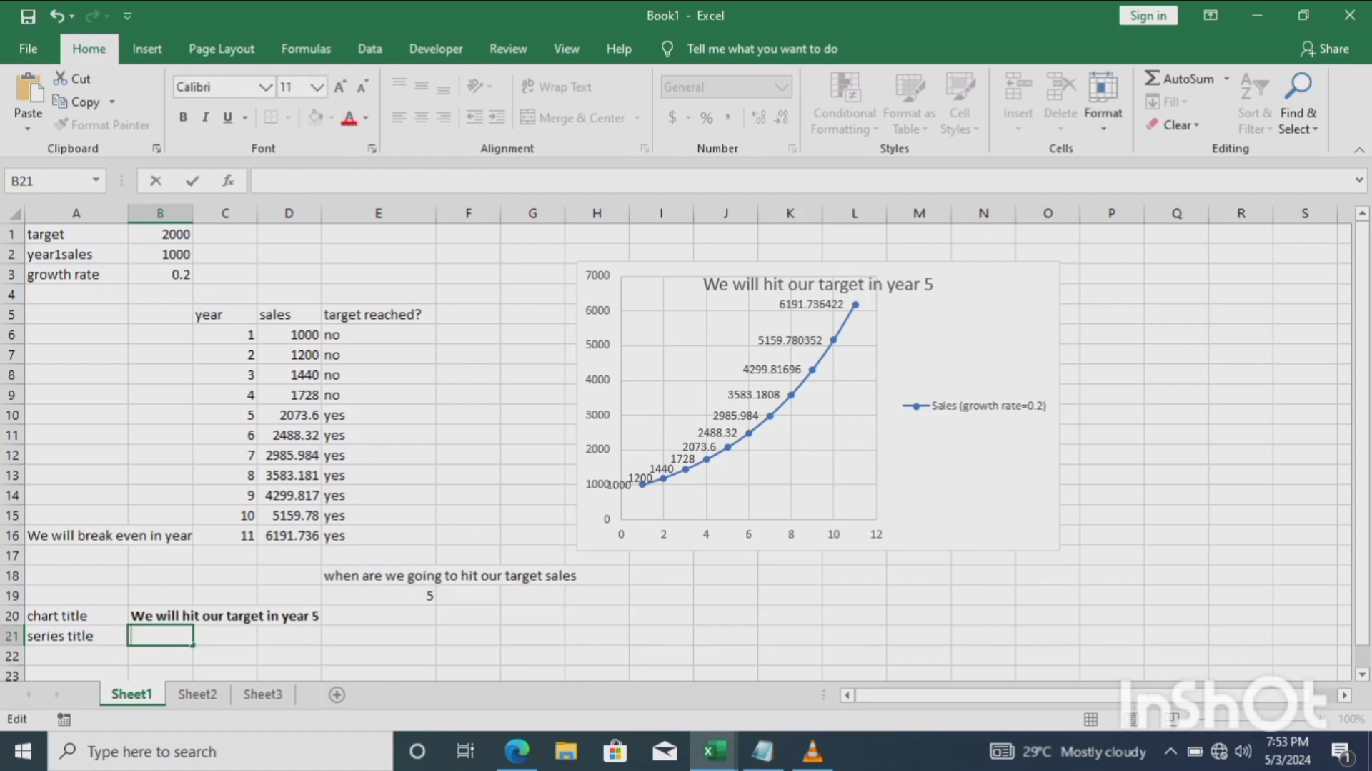
key(ctrl+v)
key(Return)
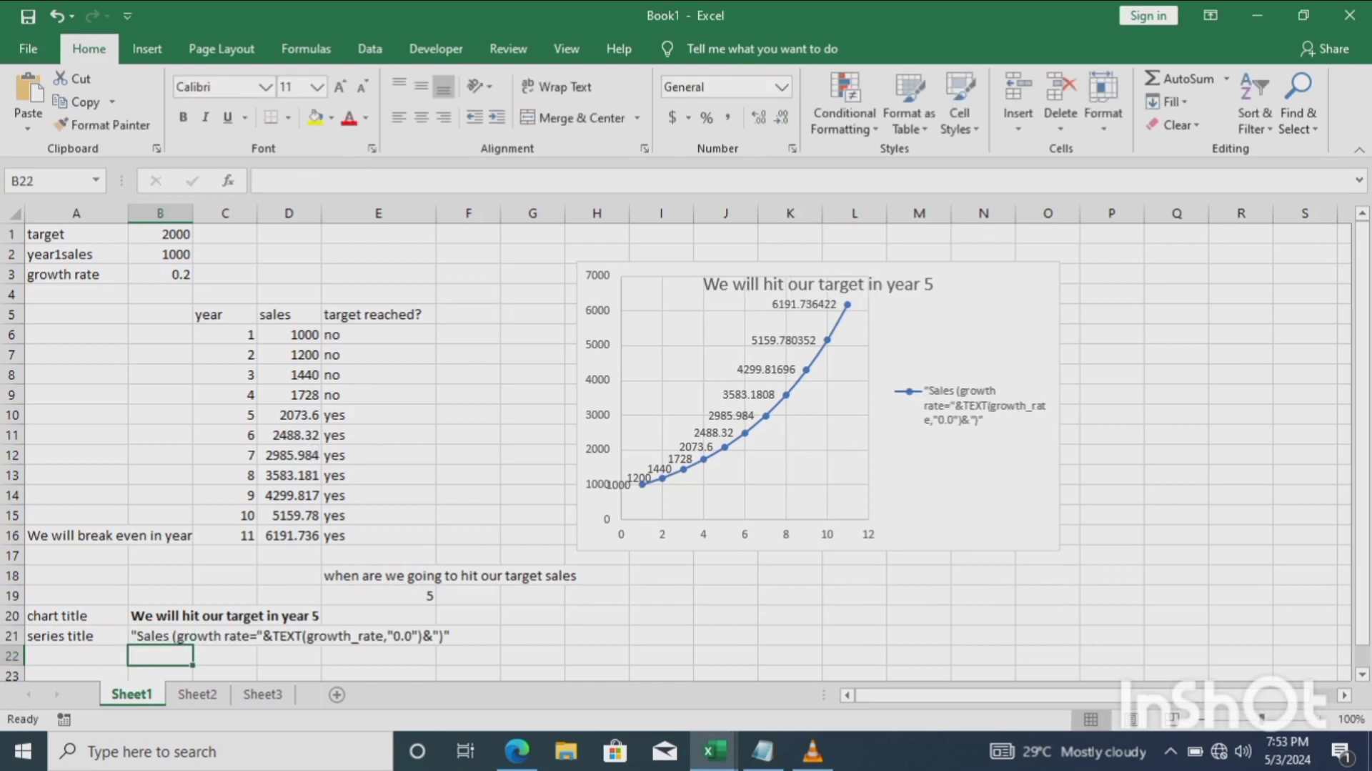
- Add an equals sign in front of the series title text in B21 and commit it as a formula
click(378, 635)
click(161, 636)
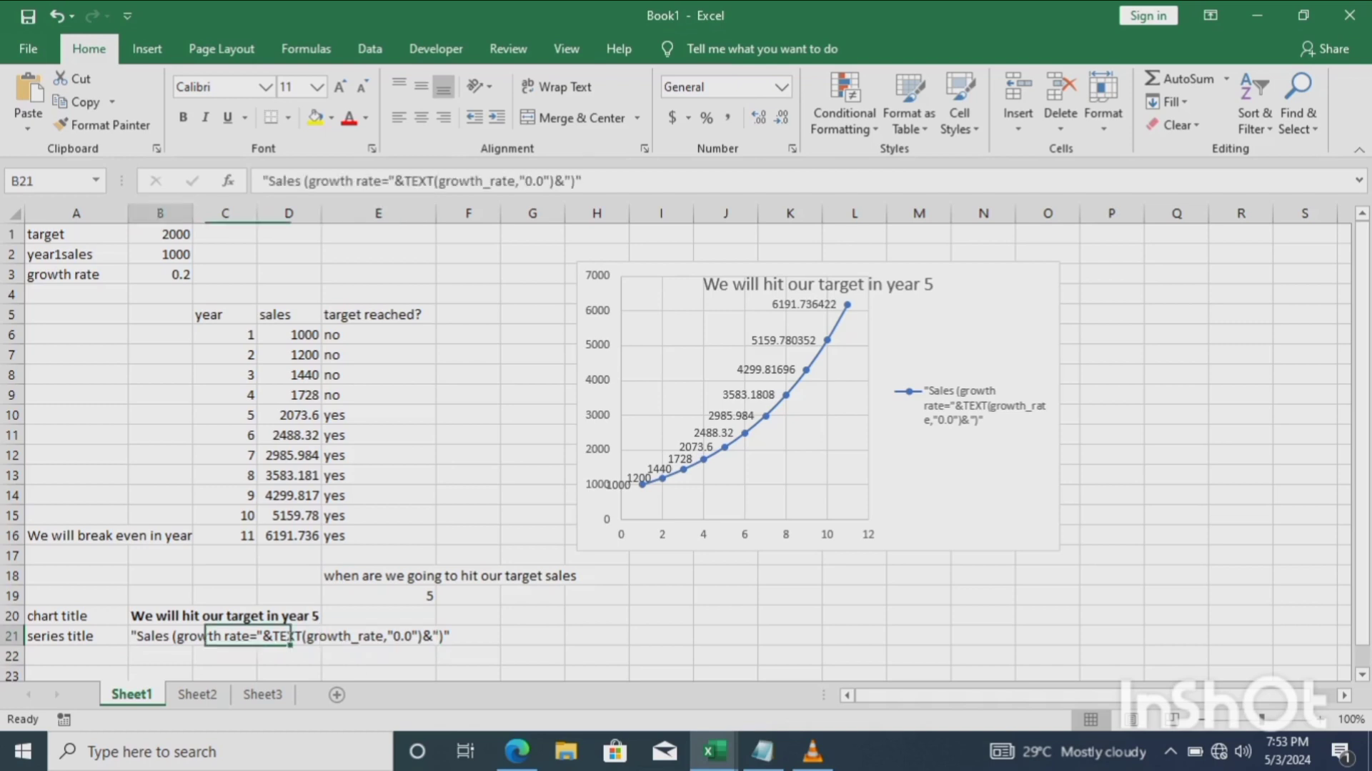
click(263, 180)
text(=)
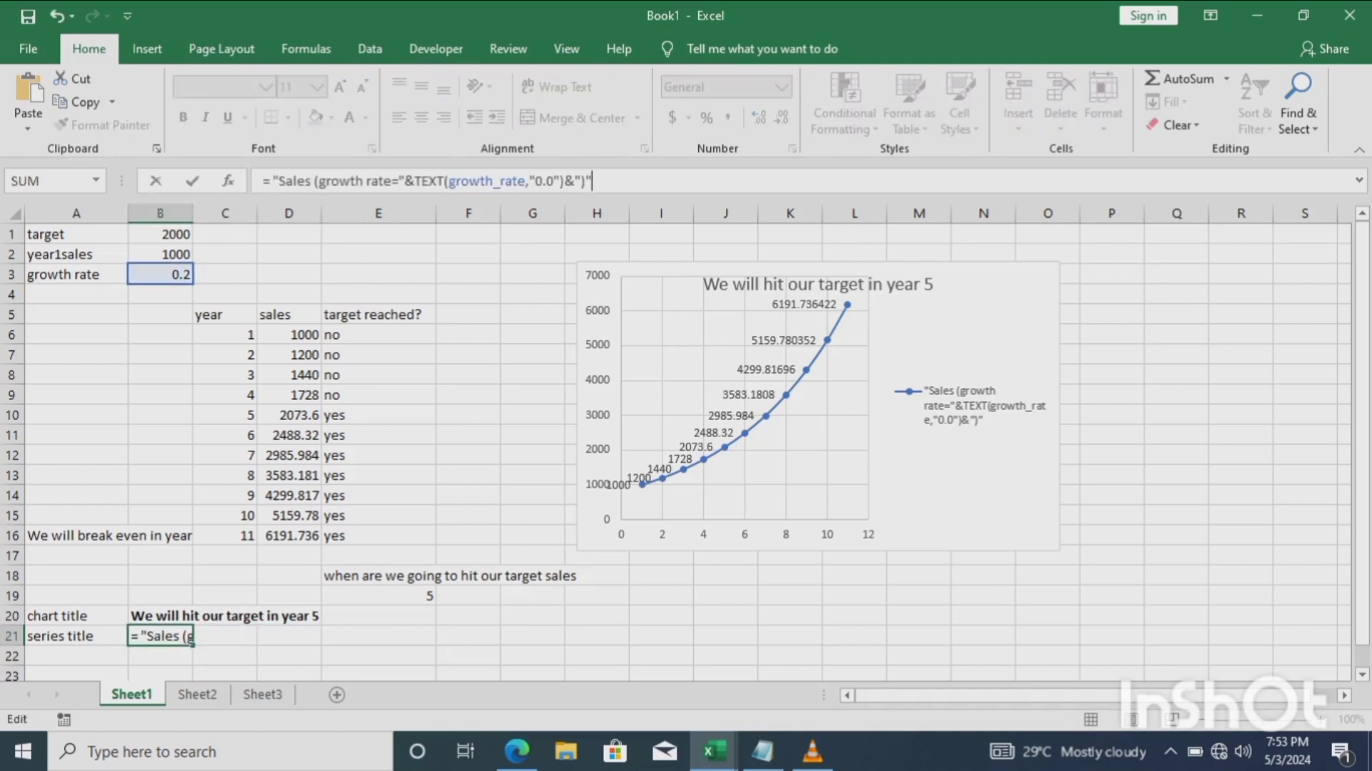
key(Return)
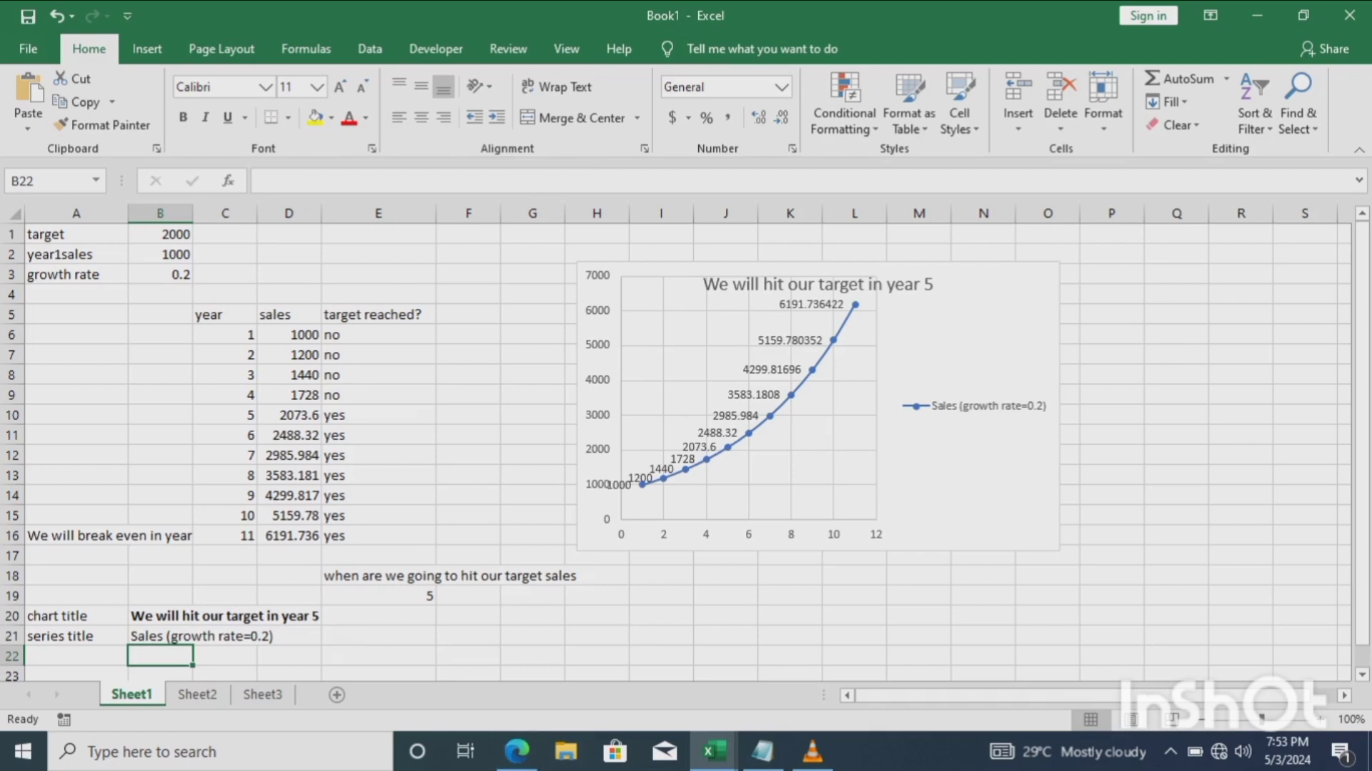
- Switch to the Book2 workbook and enter the formula ="Sales (growth rate="&TEXT(growth_rate,"0.0")&")" in B23
mouse_move(714, 750)
click(929, 665)
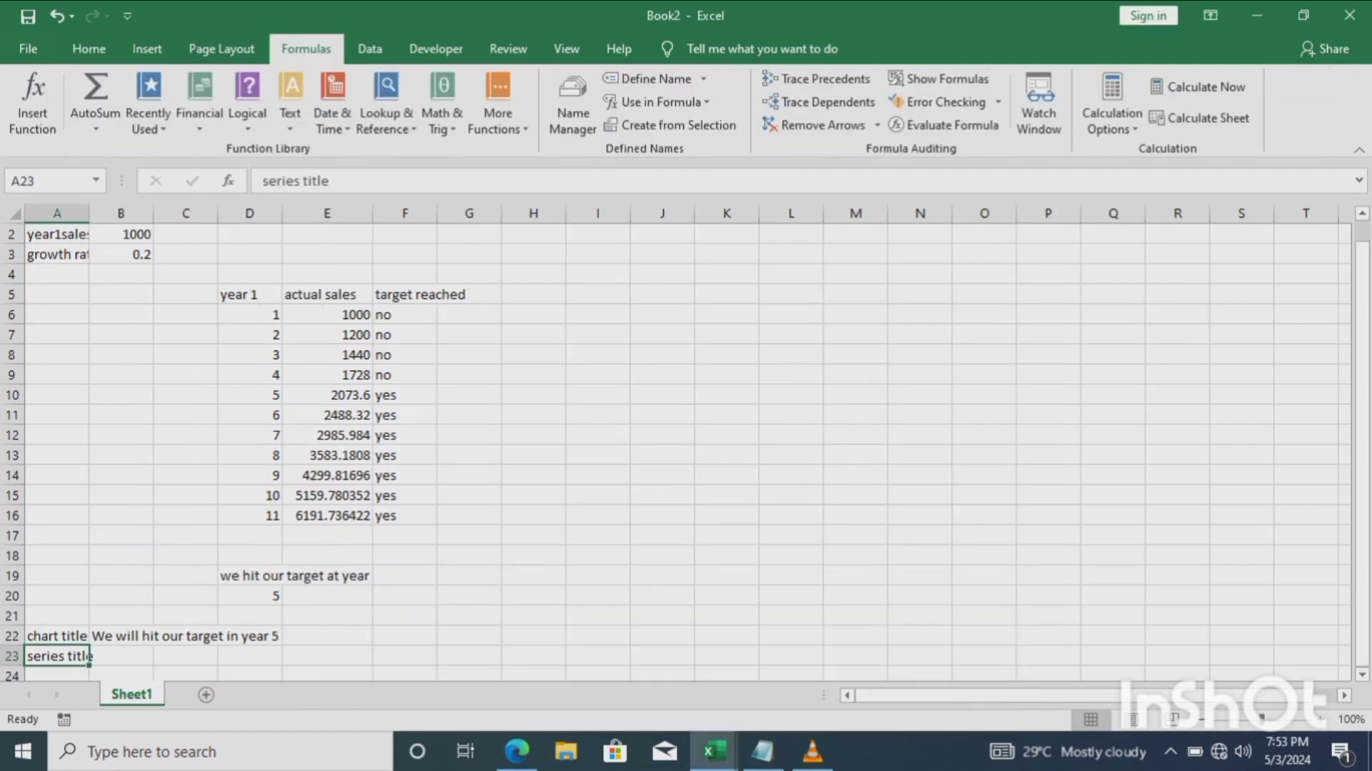
click(93, 656)
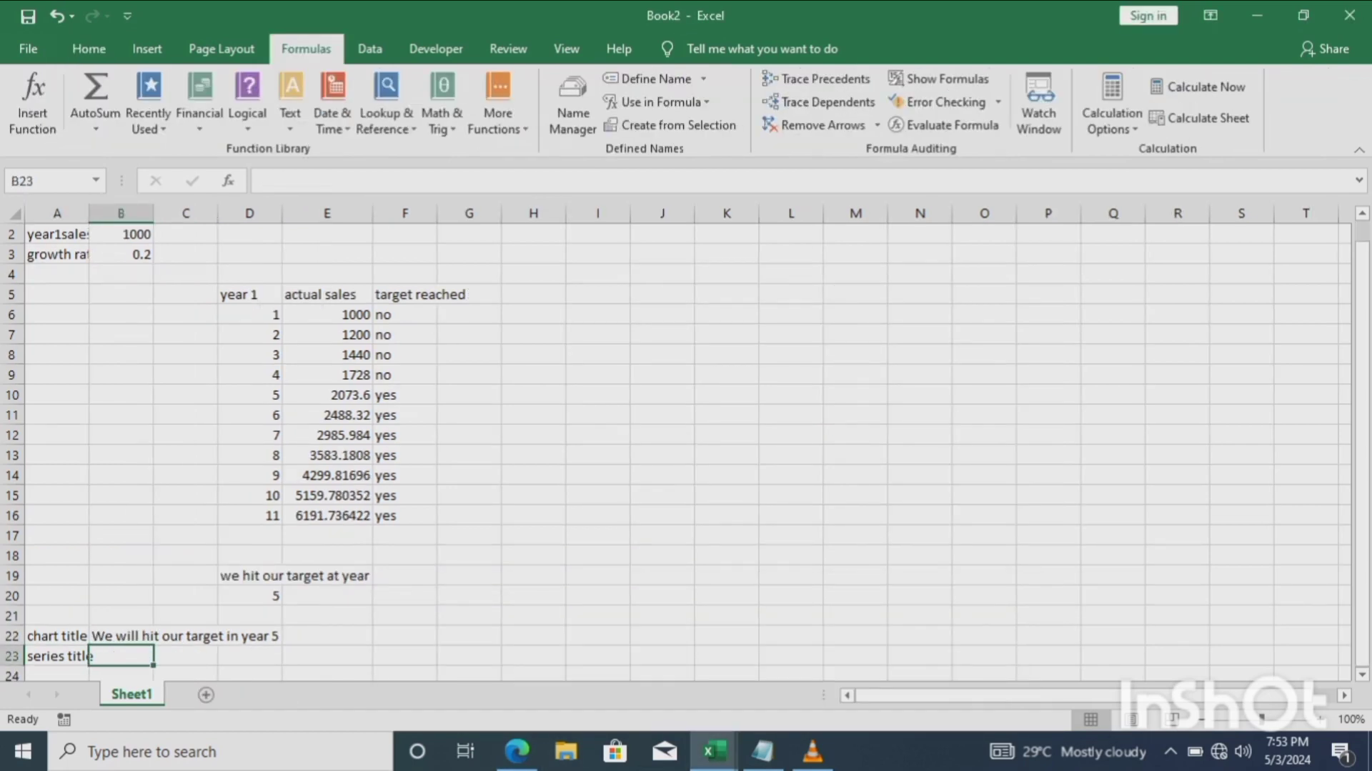
double_click(93, 656)
text(=)
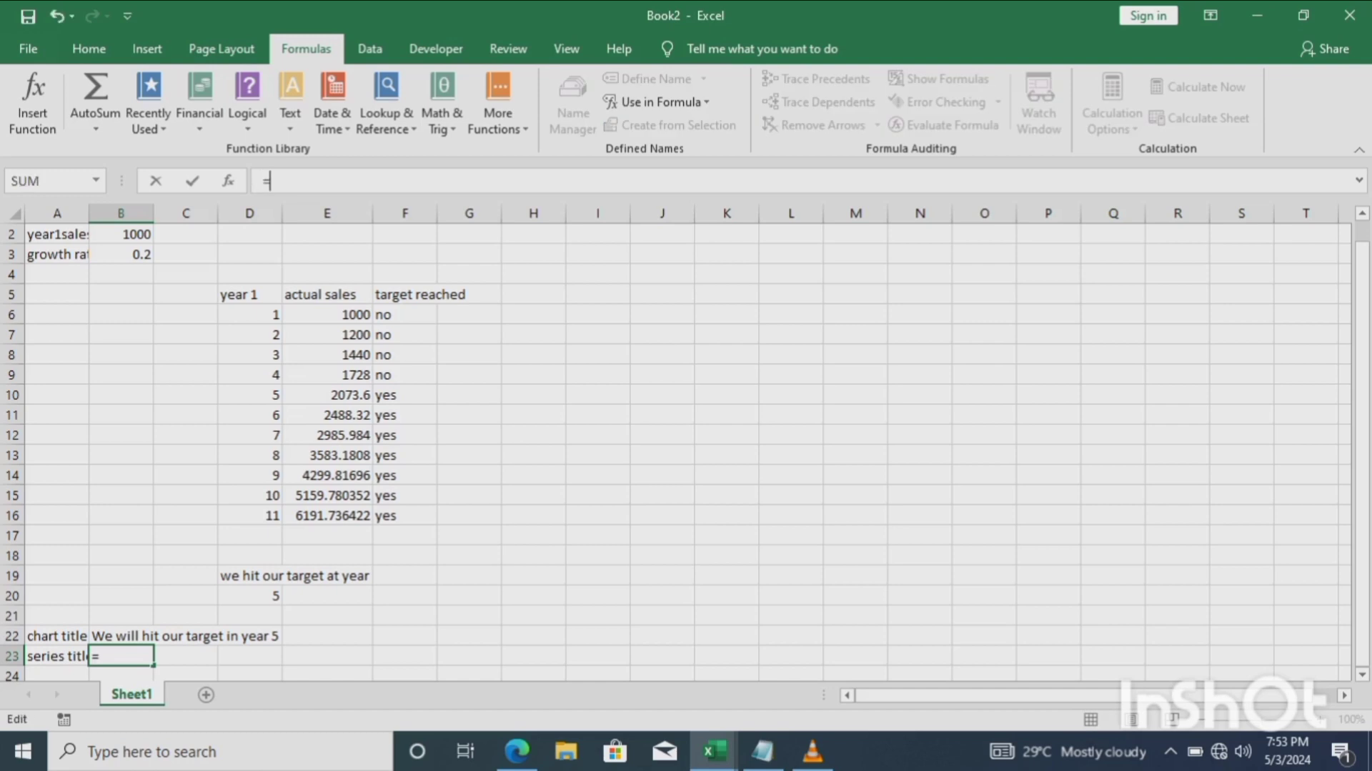
key(ctrl+v)
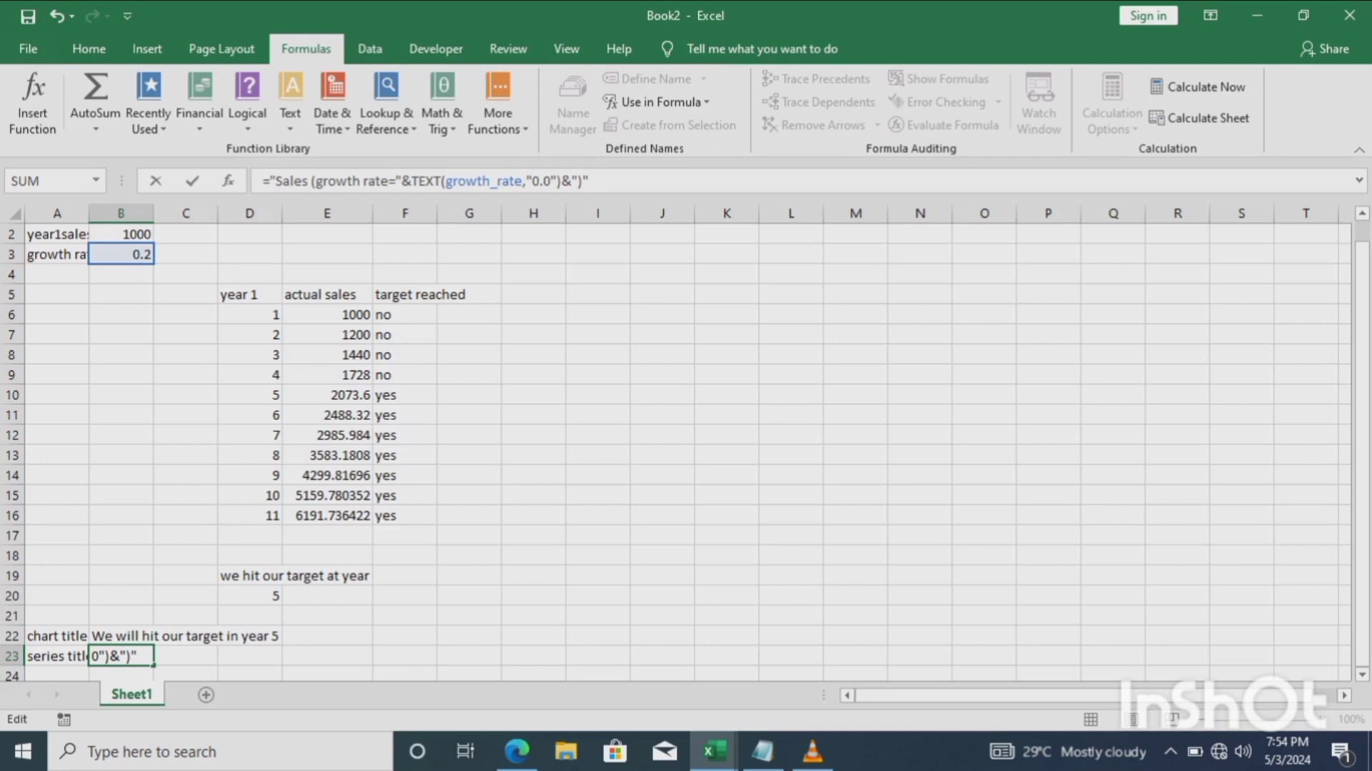
key(Return)
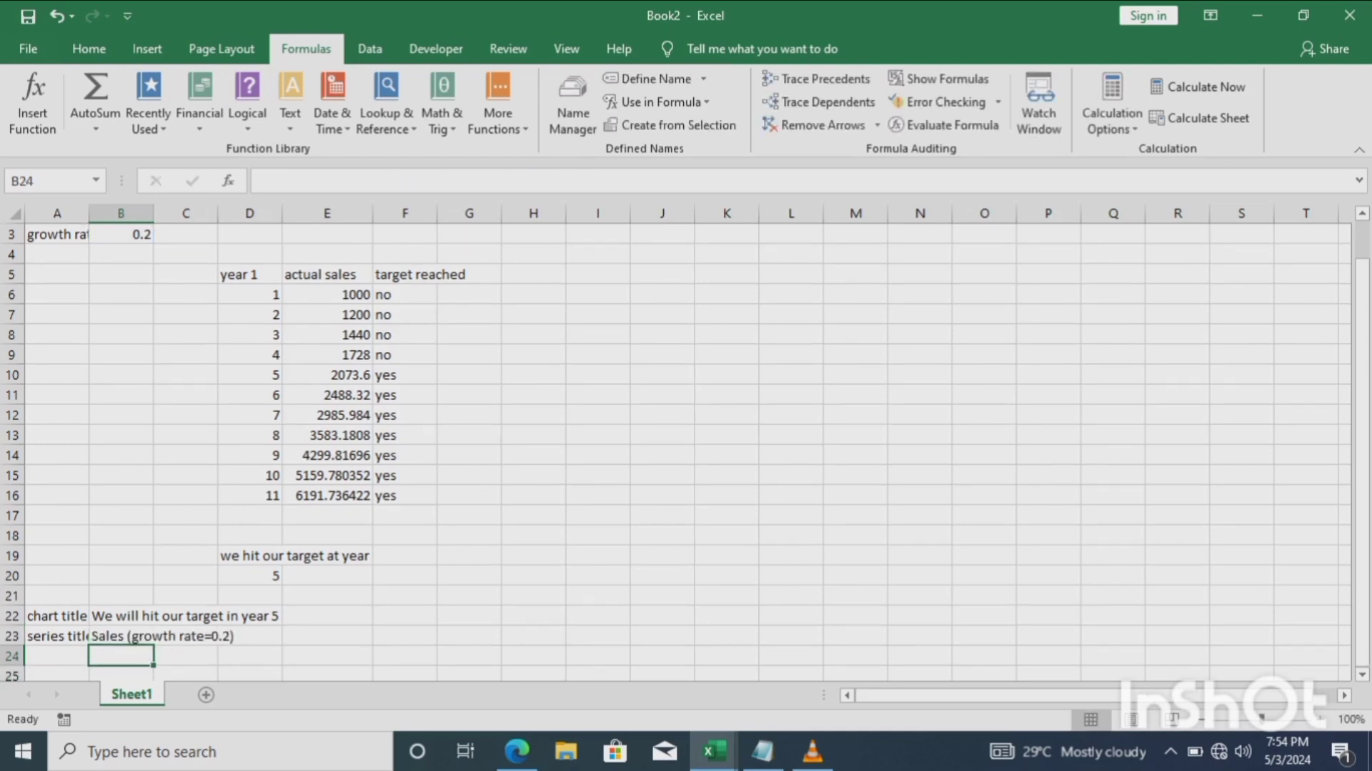
- Insert a Scatter with Smooth Lines and Markers chart from the year and actual sales data in D5:E16
click(186, 636)
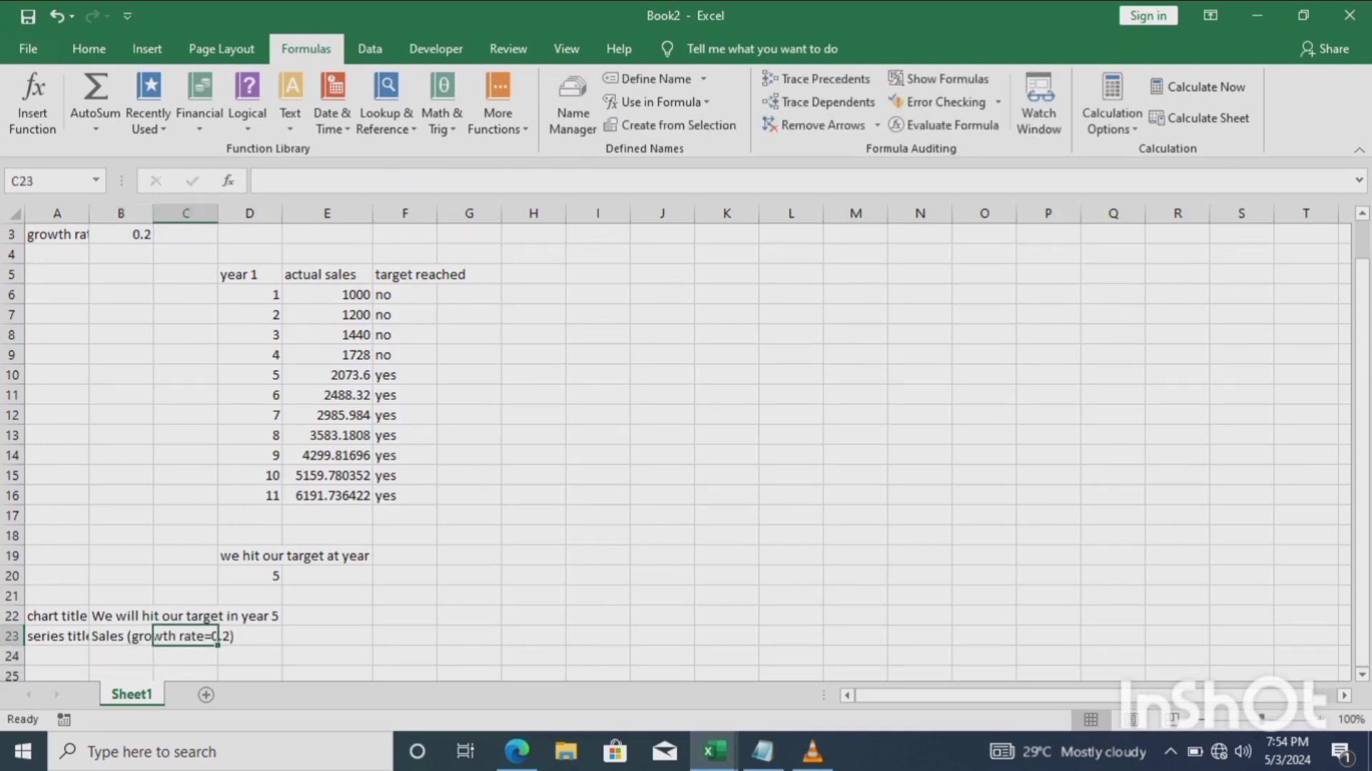
click(250, 394)
drag(250, 294, 329, 495)
click(250, 275)
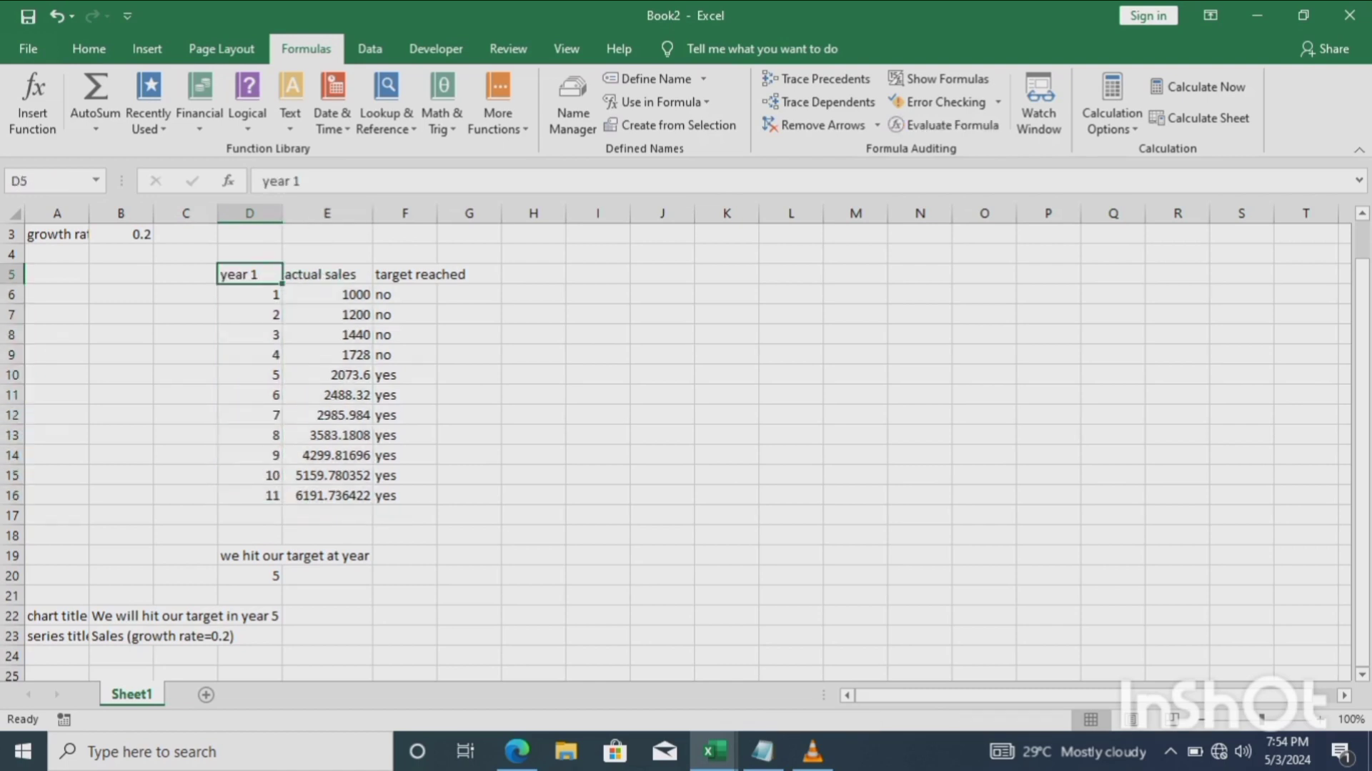
drag(250, 275, 329, 494)
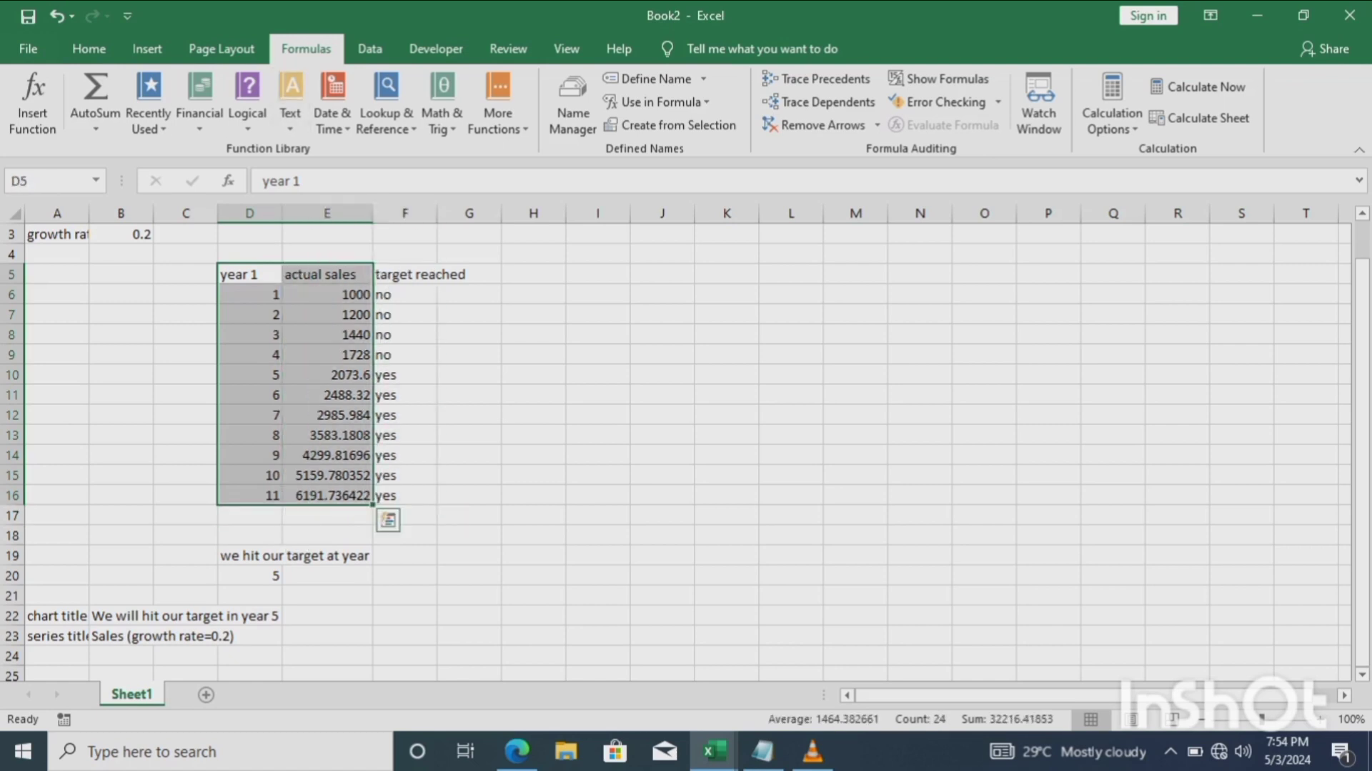
click(147, 48)
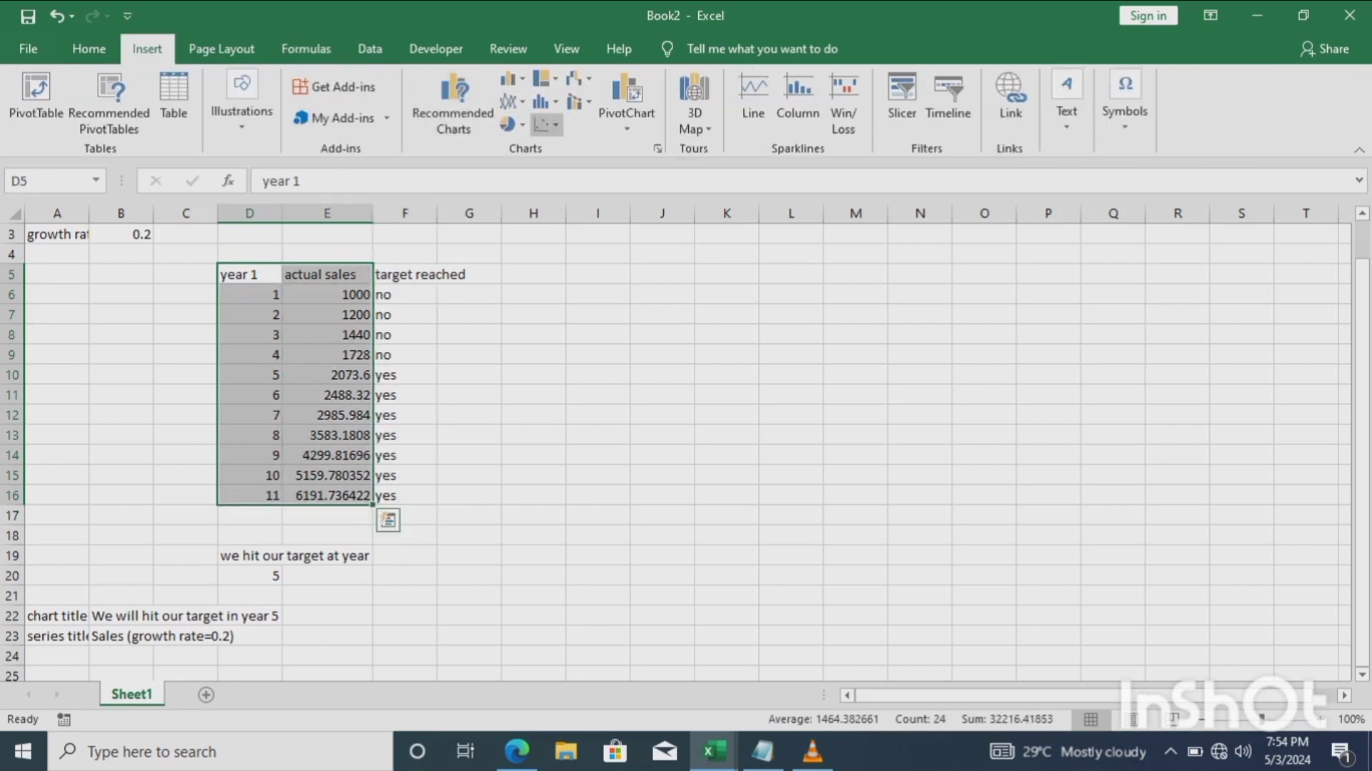
click(547, 125)
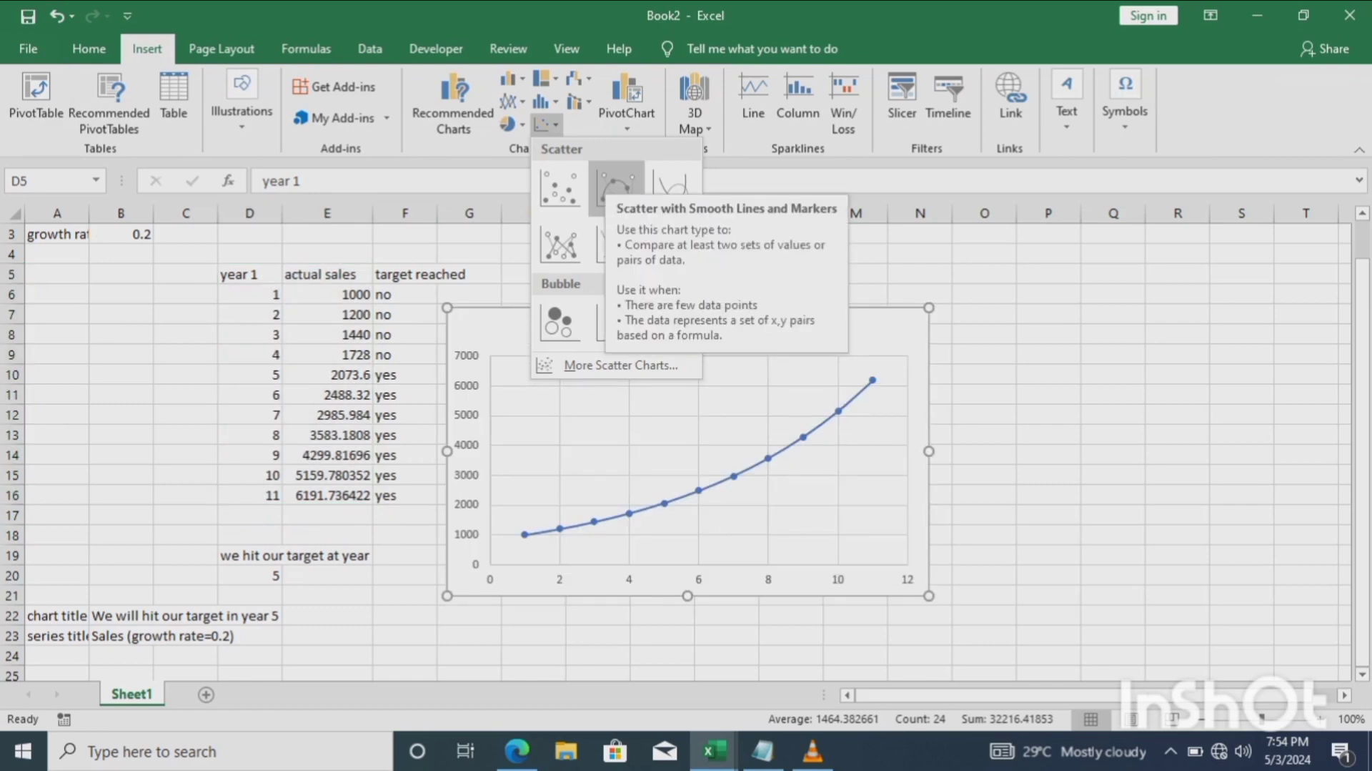
click(616, 184)
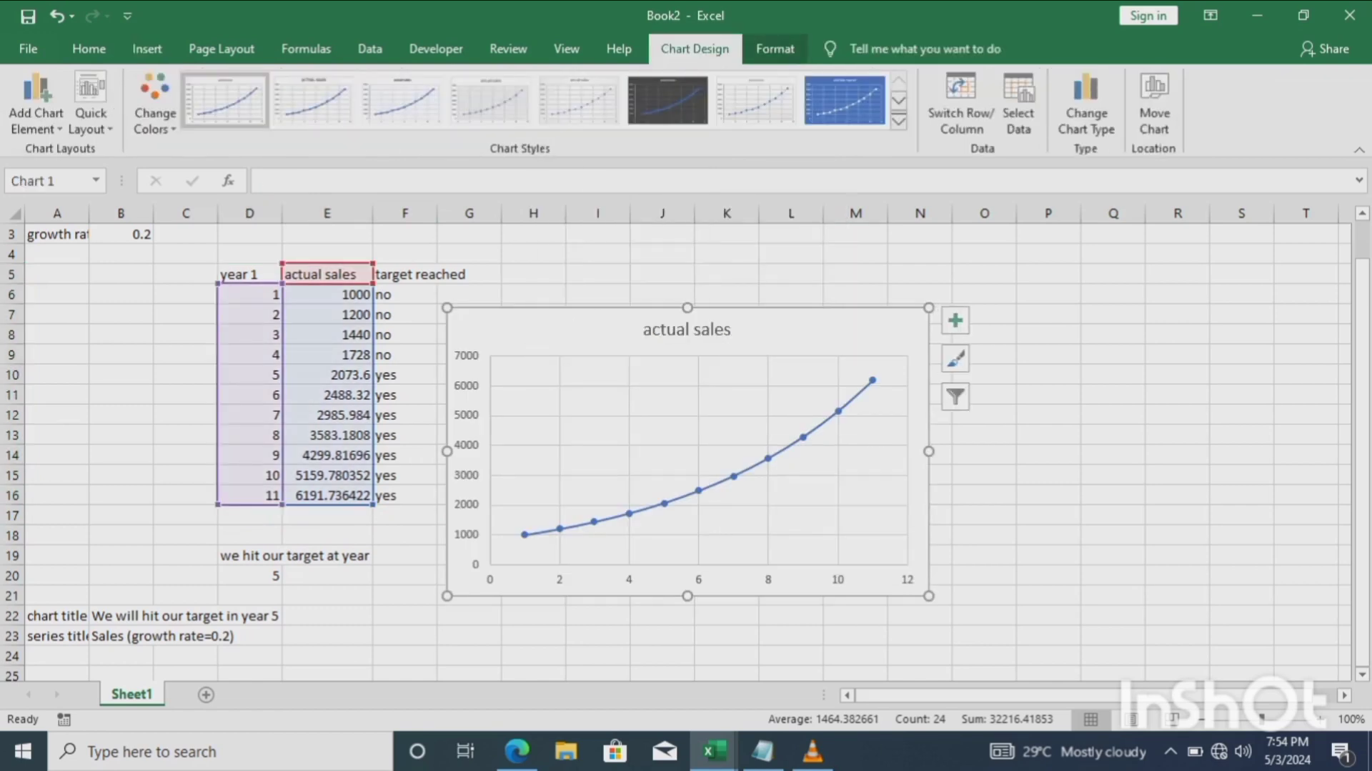
- Set the chart title's placement to Centered Overlay
click(690, 332)
click(731, 329)
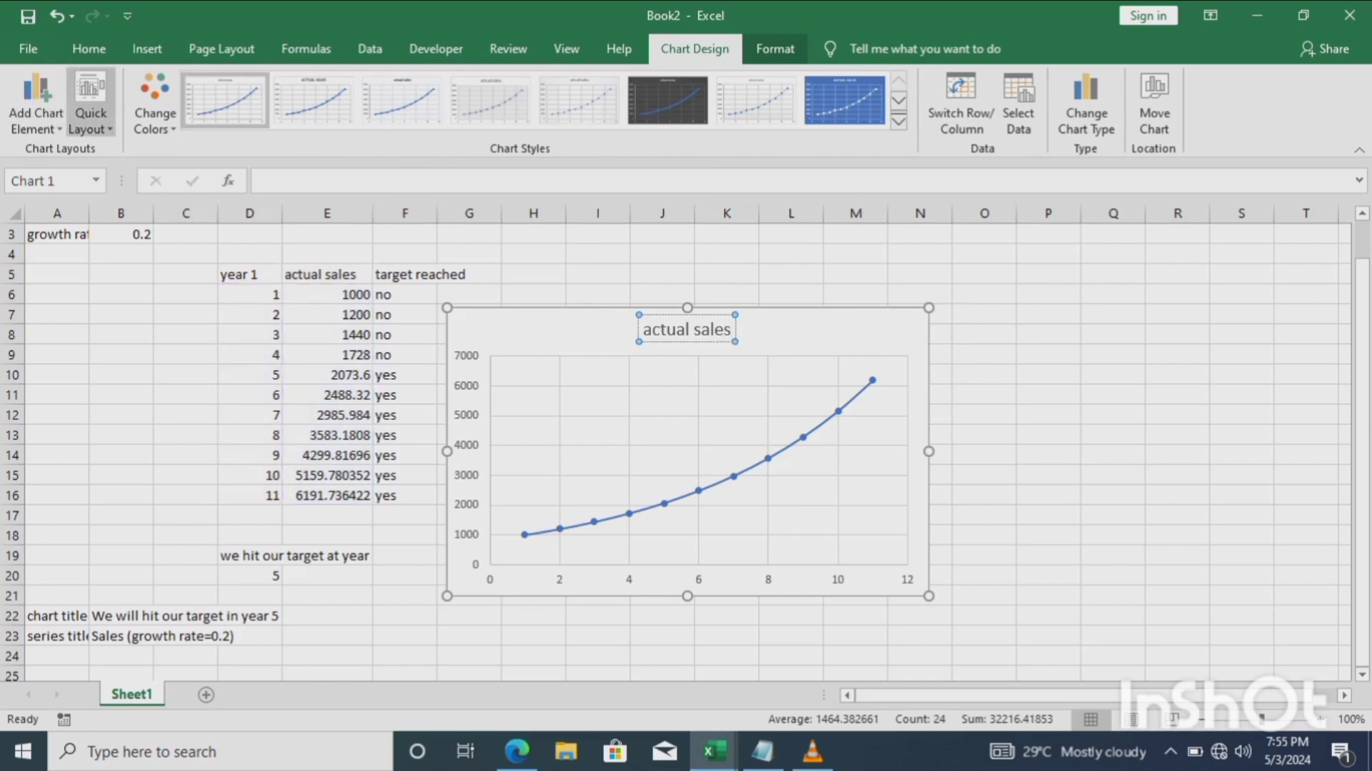
click(36, 100)
mouse_move(68, 198)
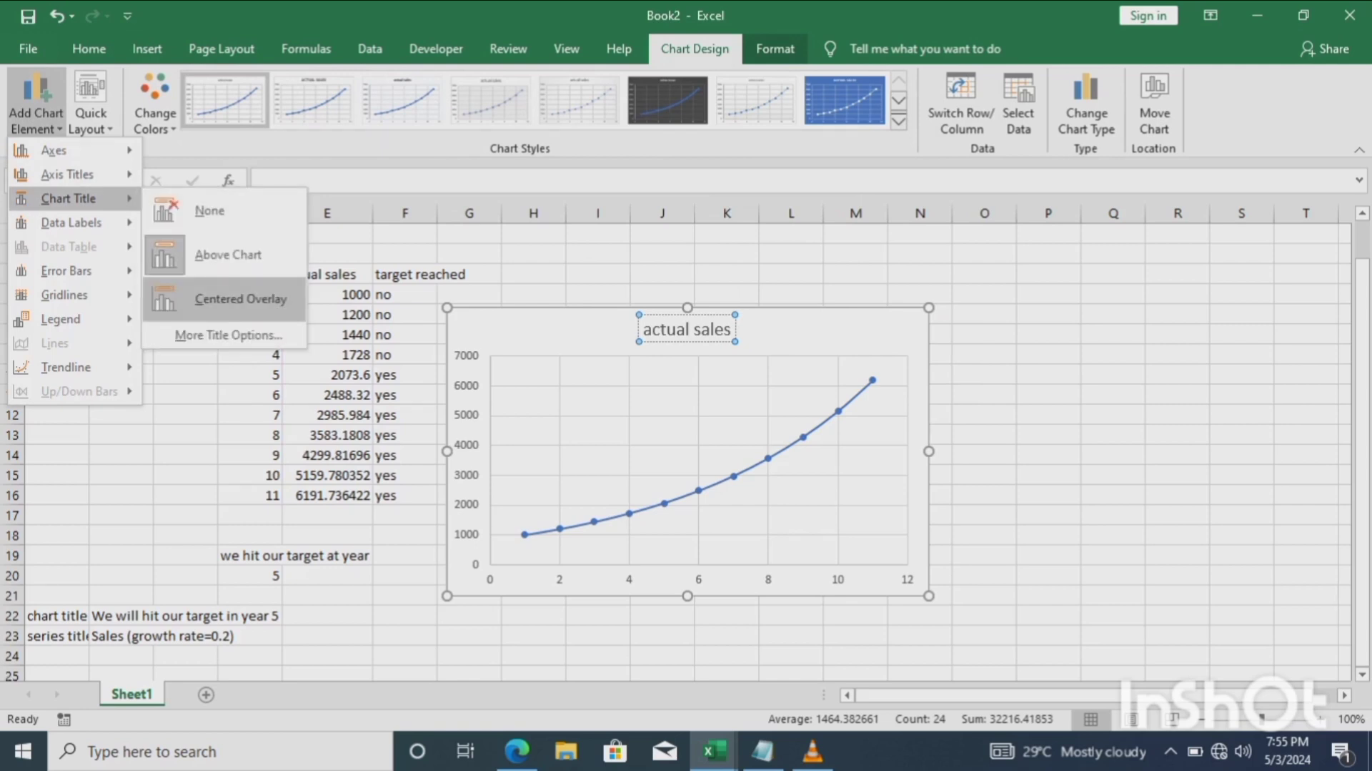
click(236, 298)
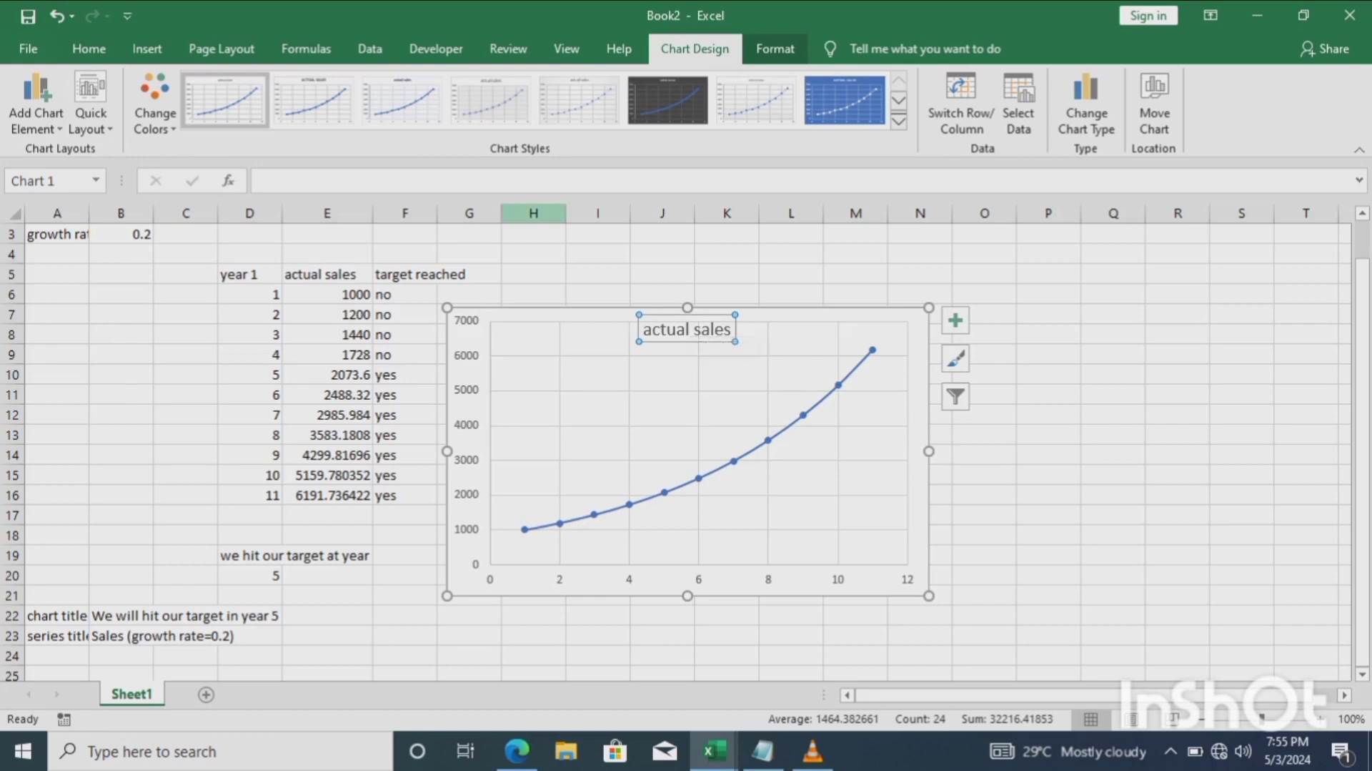
- Link the chart title to cell B22 with the formula =Sheet1!$B$22
click(484, 180)
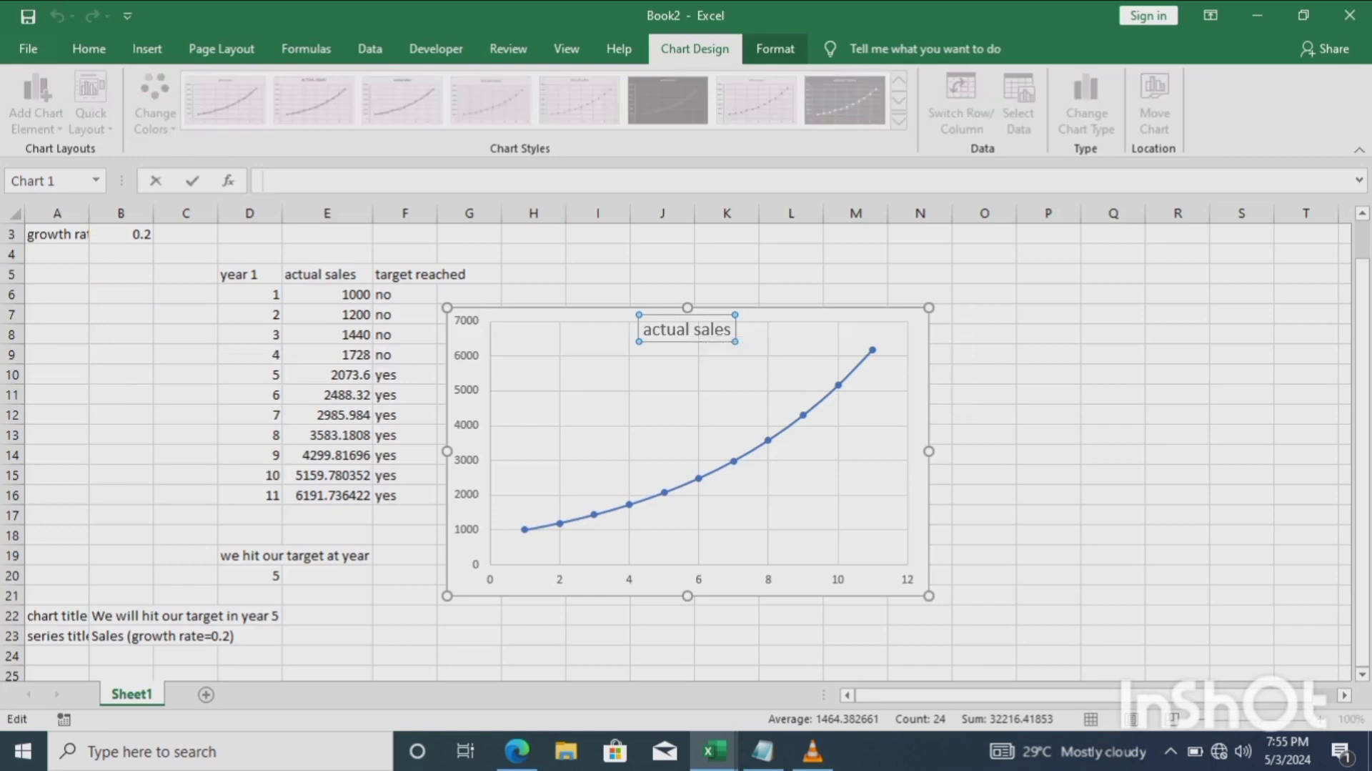
text(=)
click(146, 616)
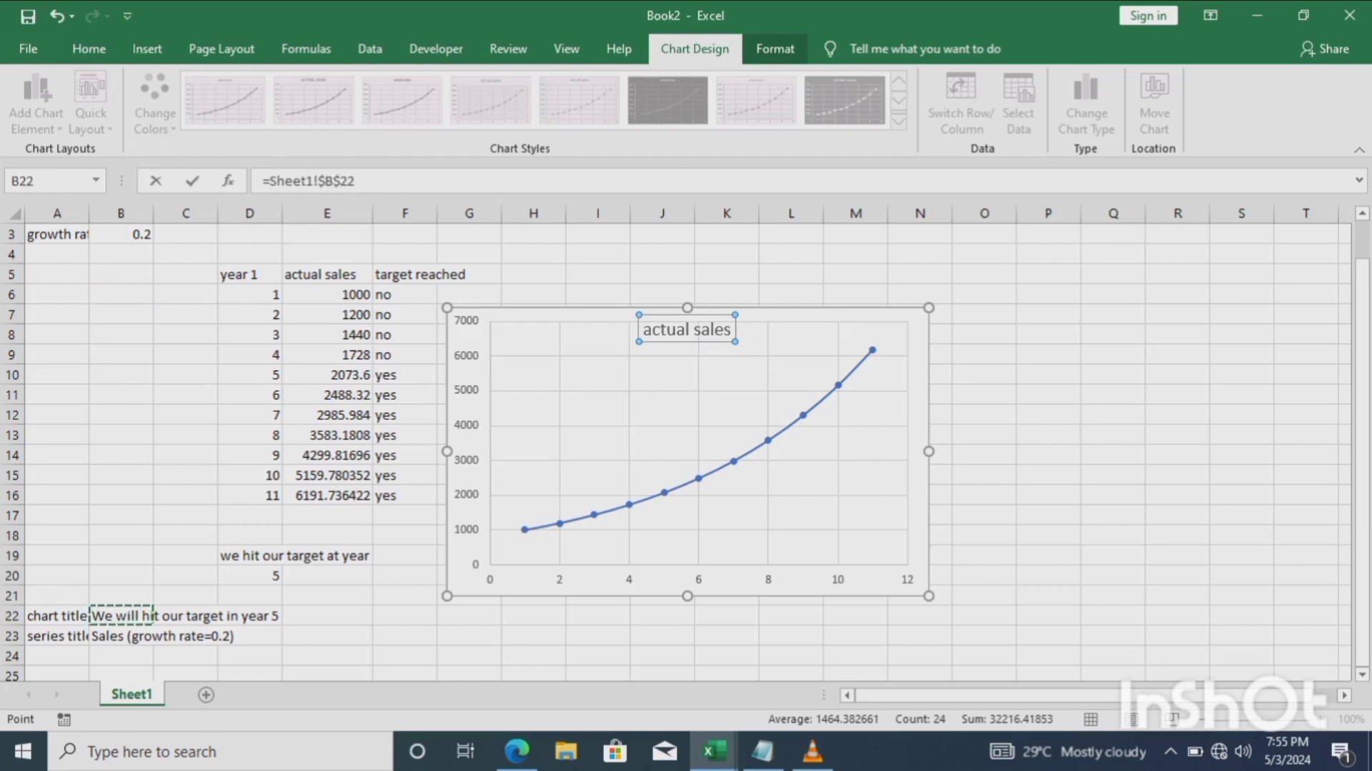
key(Return)
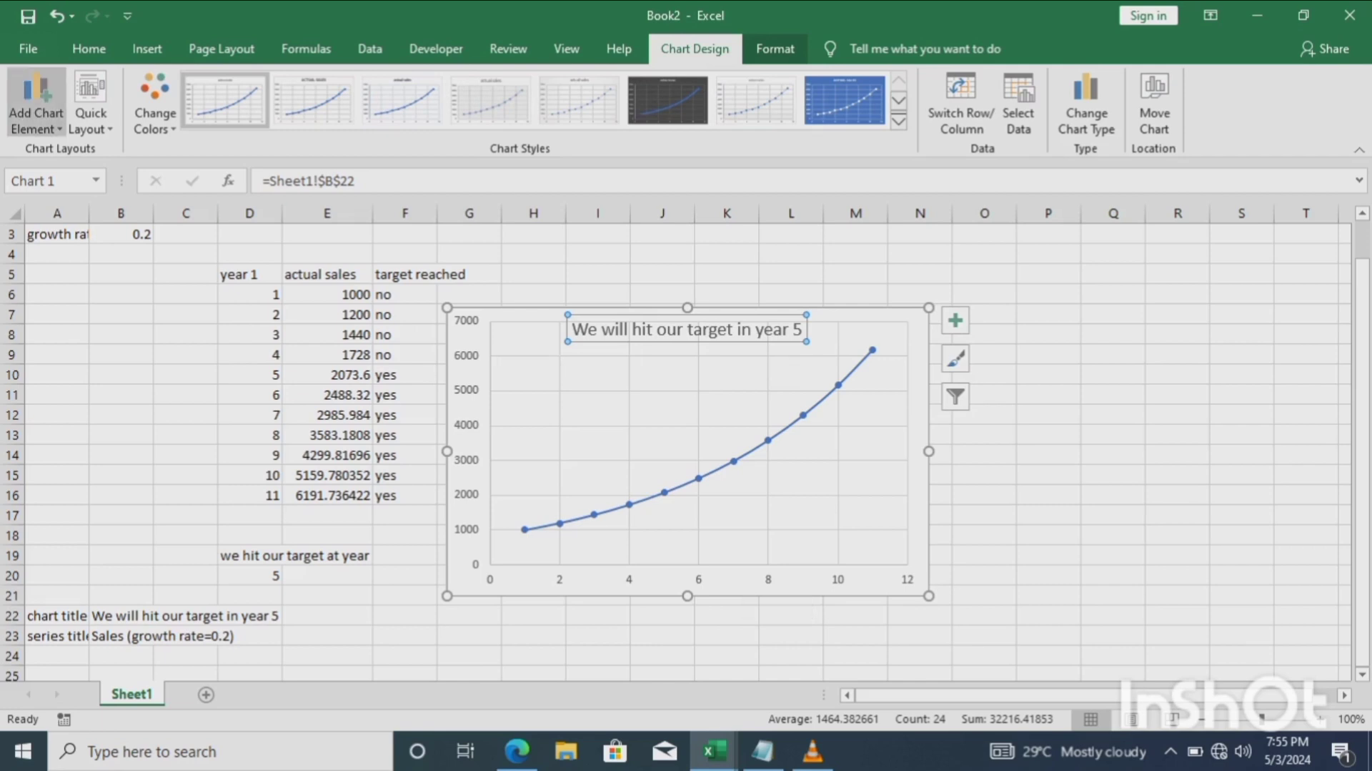
- Add a legend on the right side of the chart
click(36, 100)
mouse_move(72, 199)
mouse_move(61, 318)
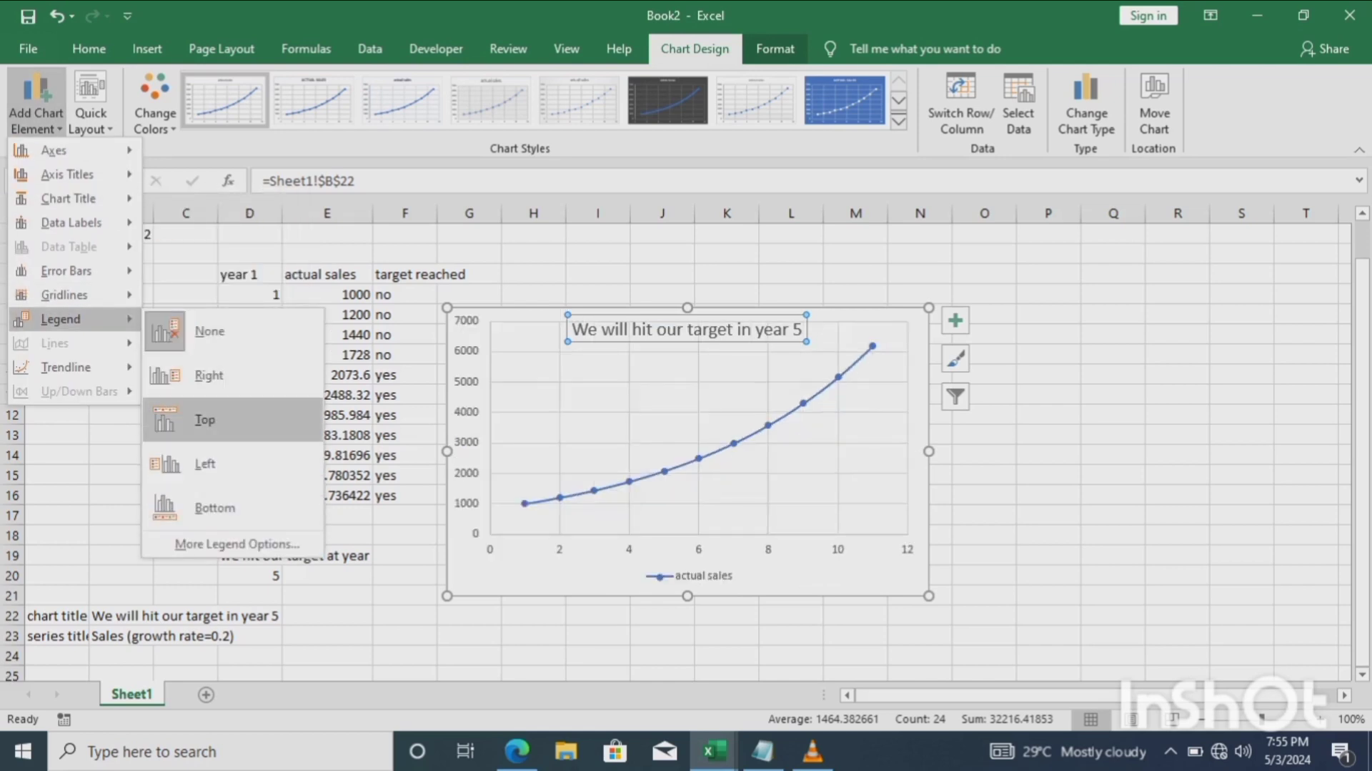
click(209, 374)
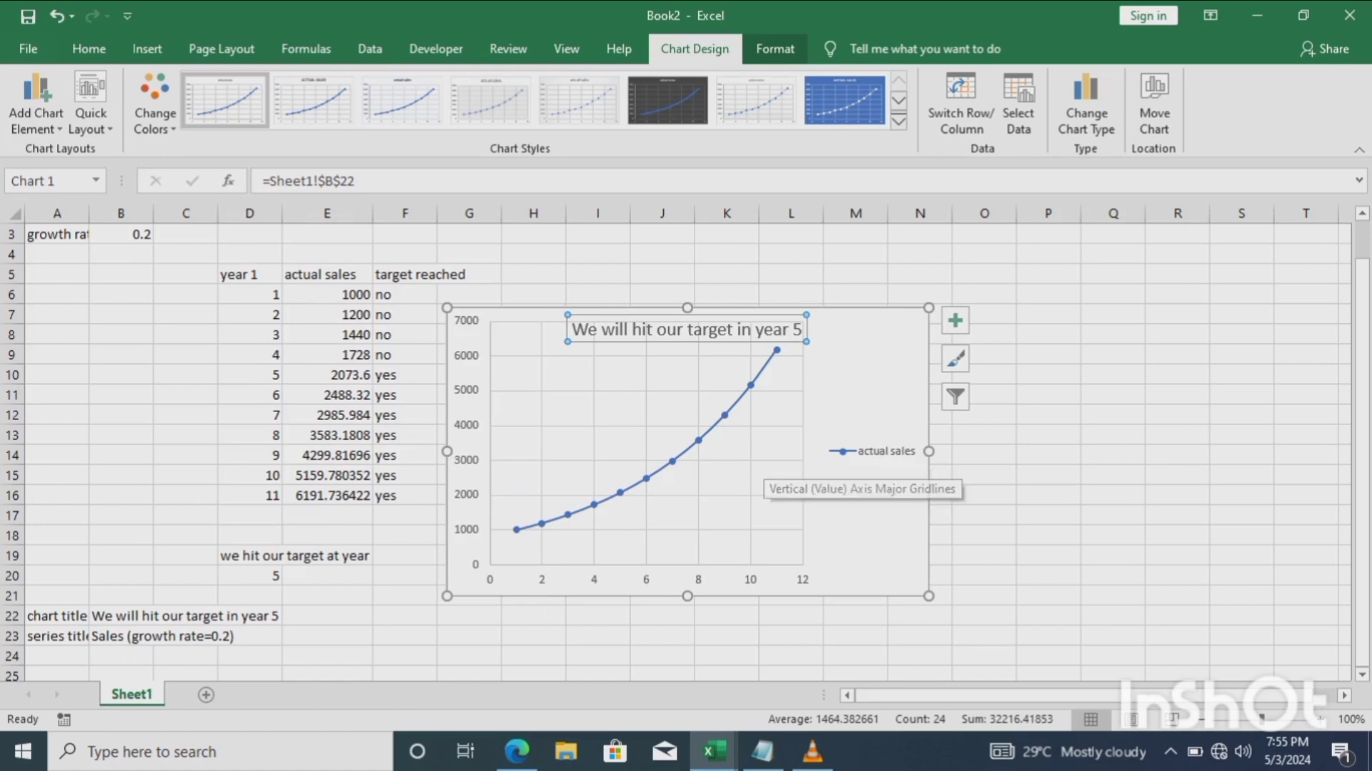
- Edit the actual sales series in the chart's data source so its series name refers to =Sheet1!$B$23
right_click(773, 444)
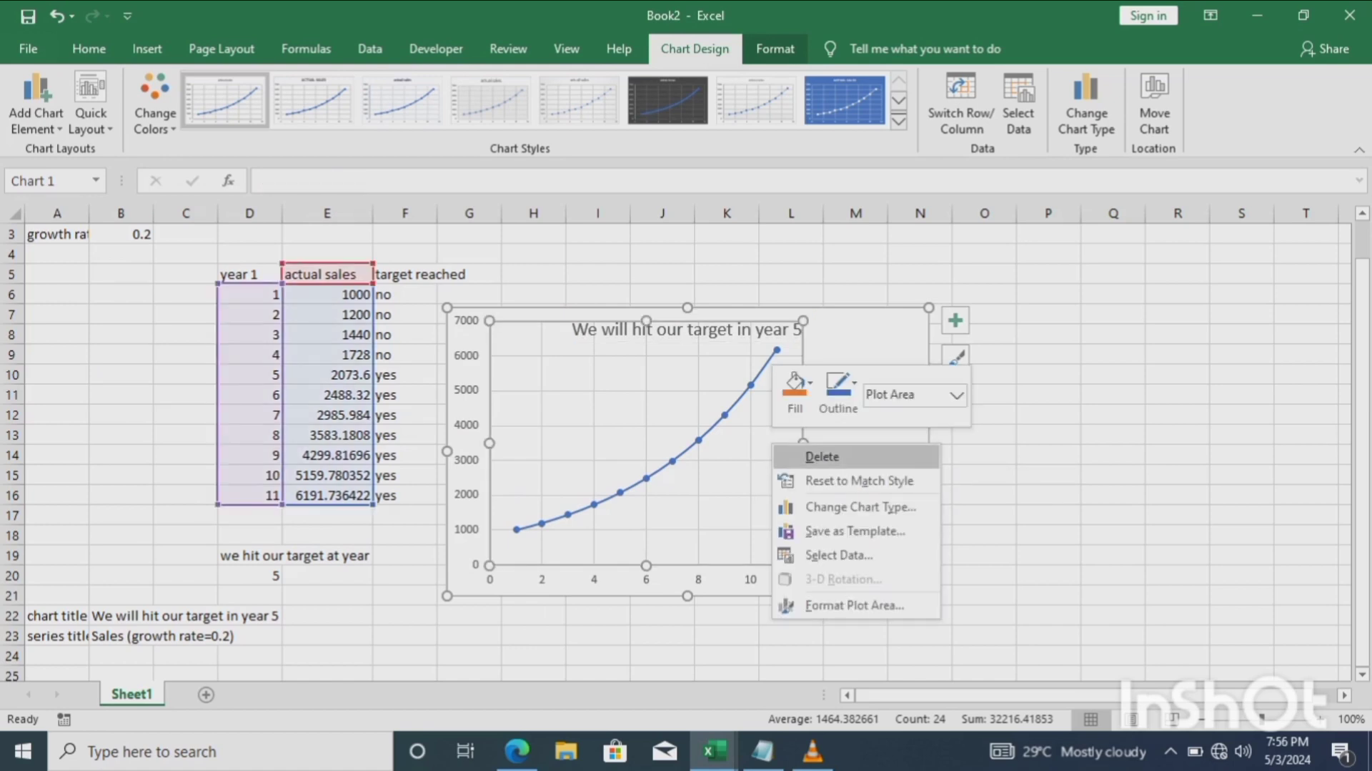
key(Escape)
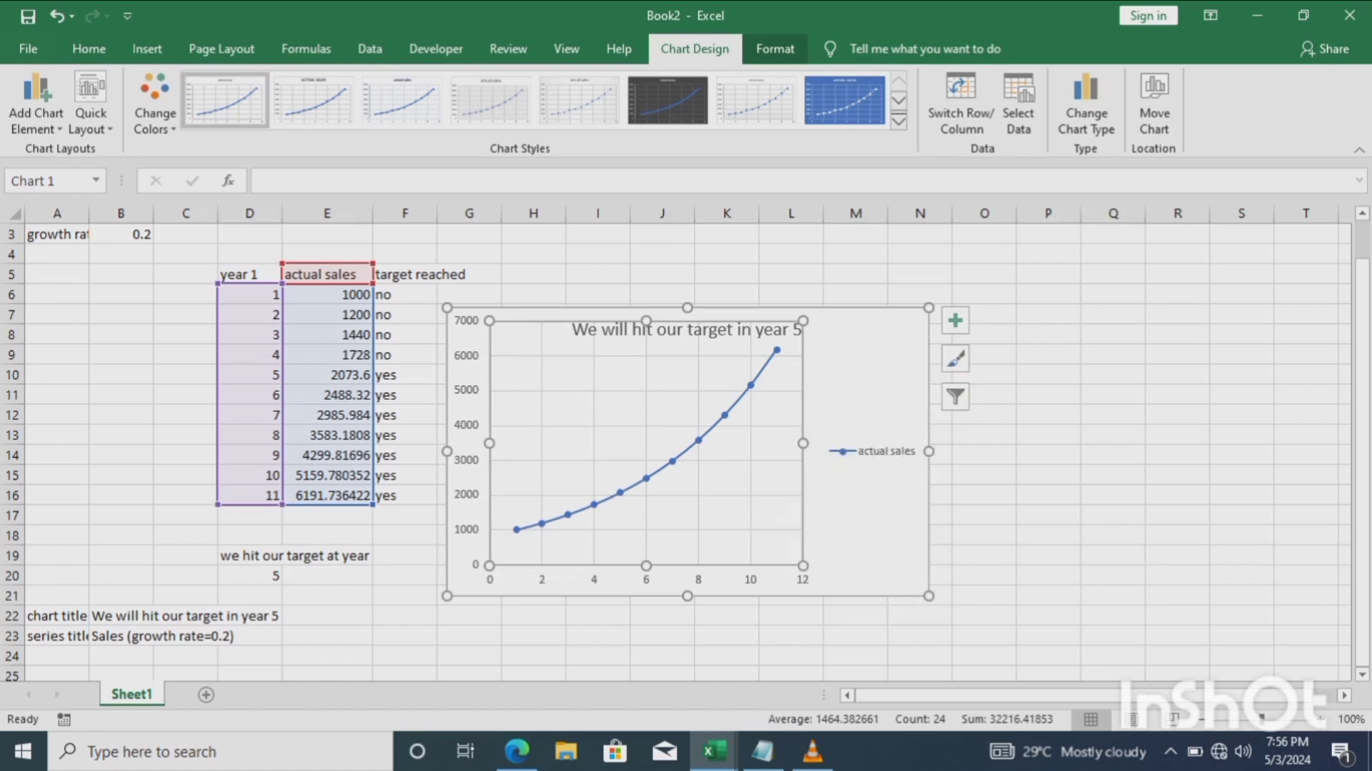
right_click(752, 431)
click(795, 522)
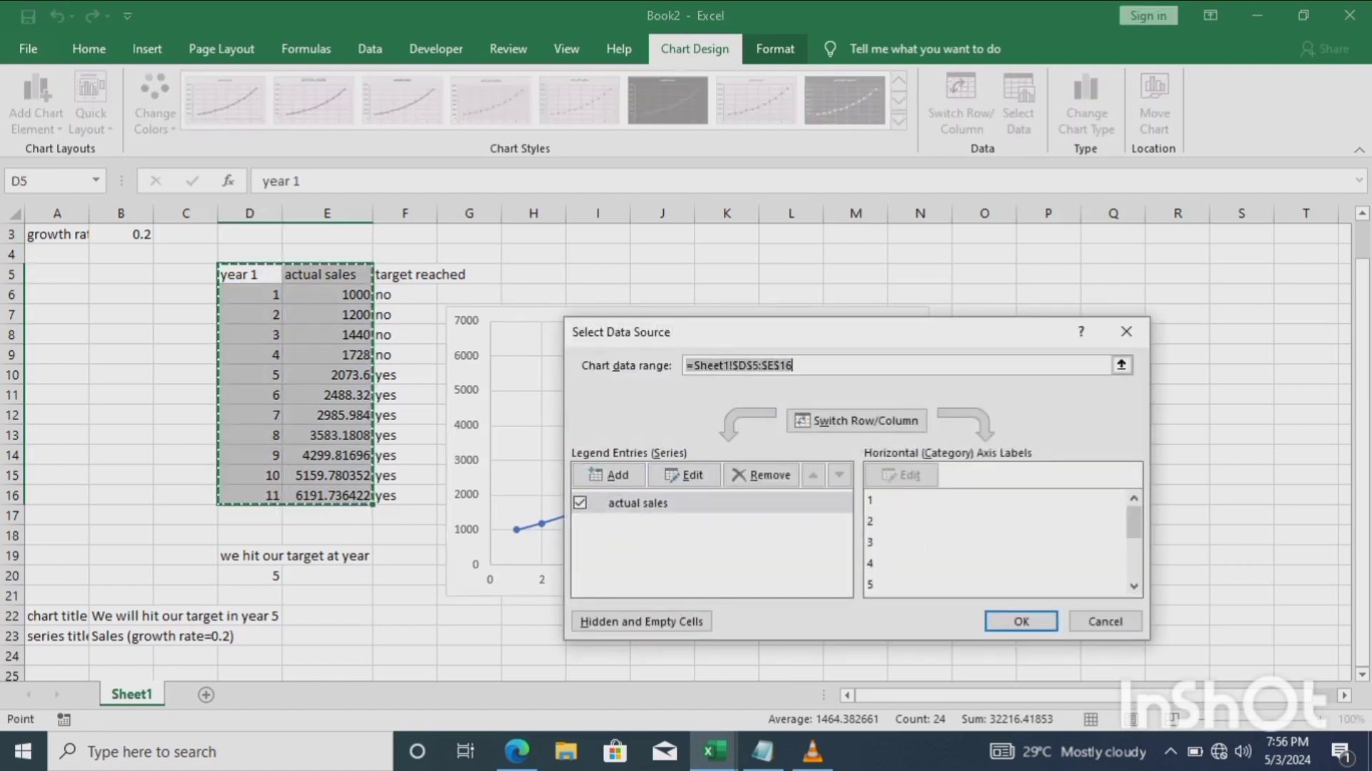
click(684, 475)
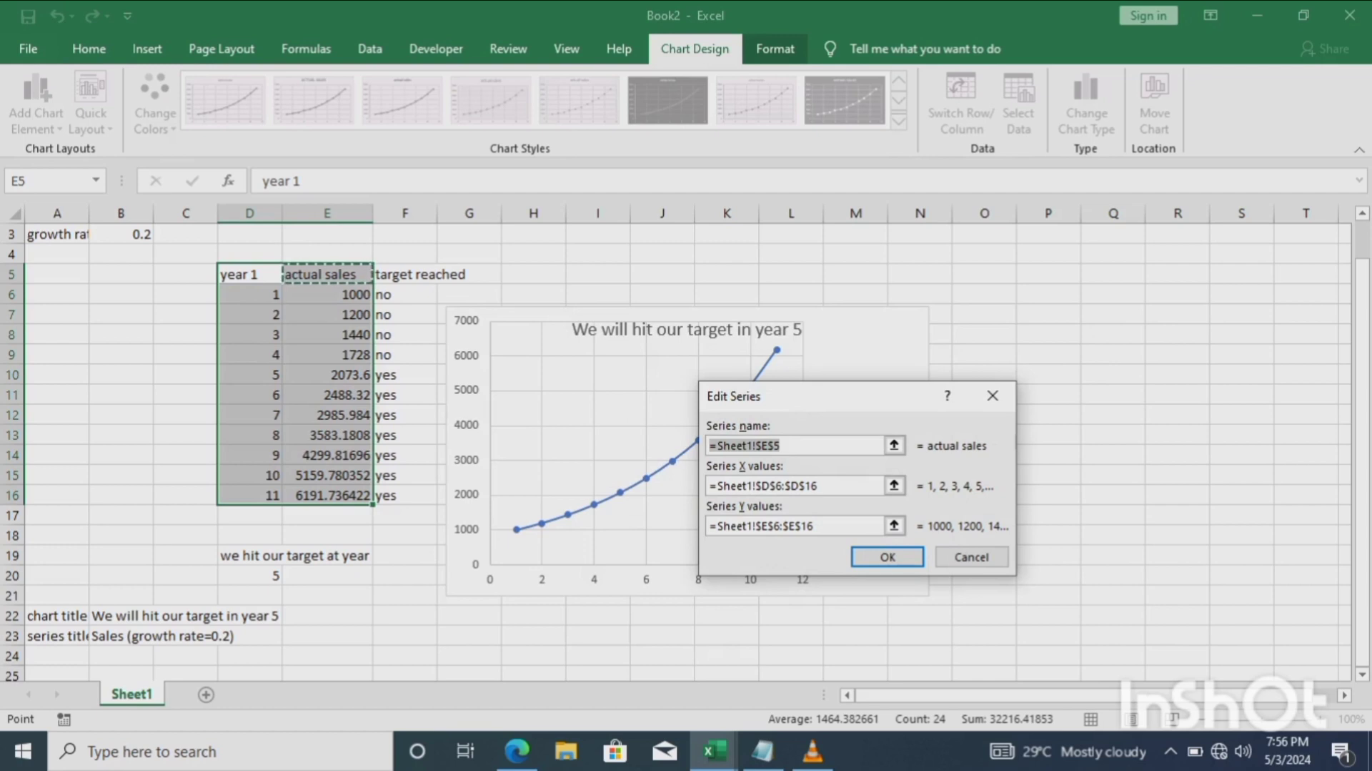
click(122, 635)
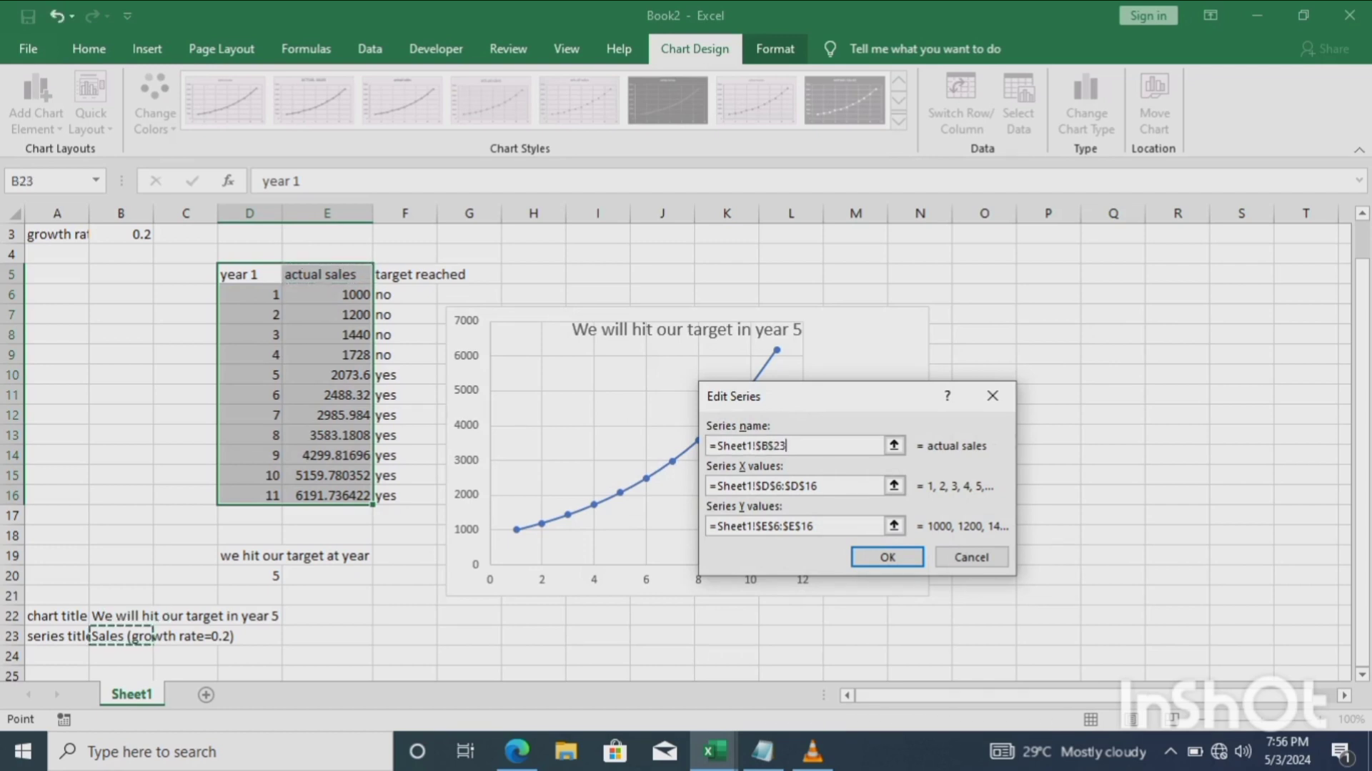
click(887, 556)
click(1023, 620)
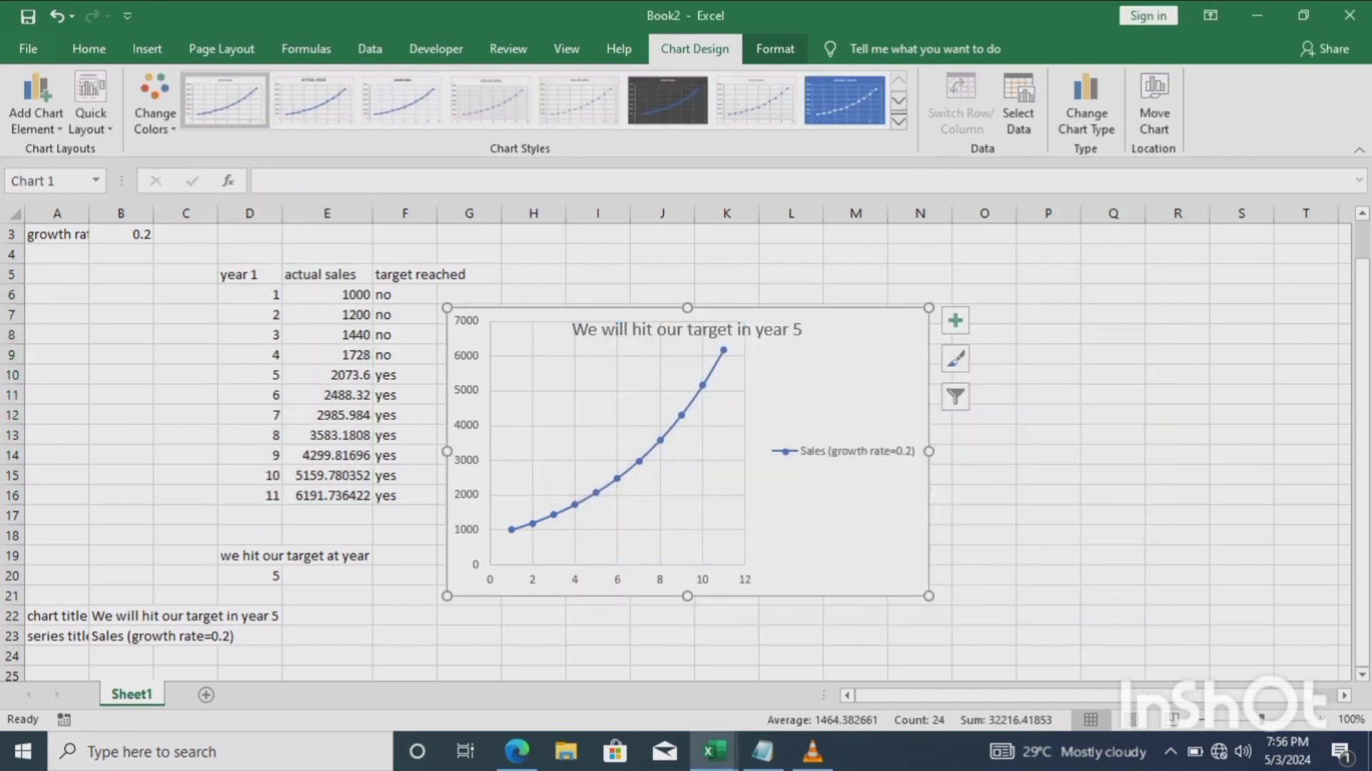
- Move the chart over so it starts in column H and add data labels positioned to the right of its points
drag(535, 372, 601, 369)
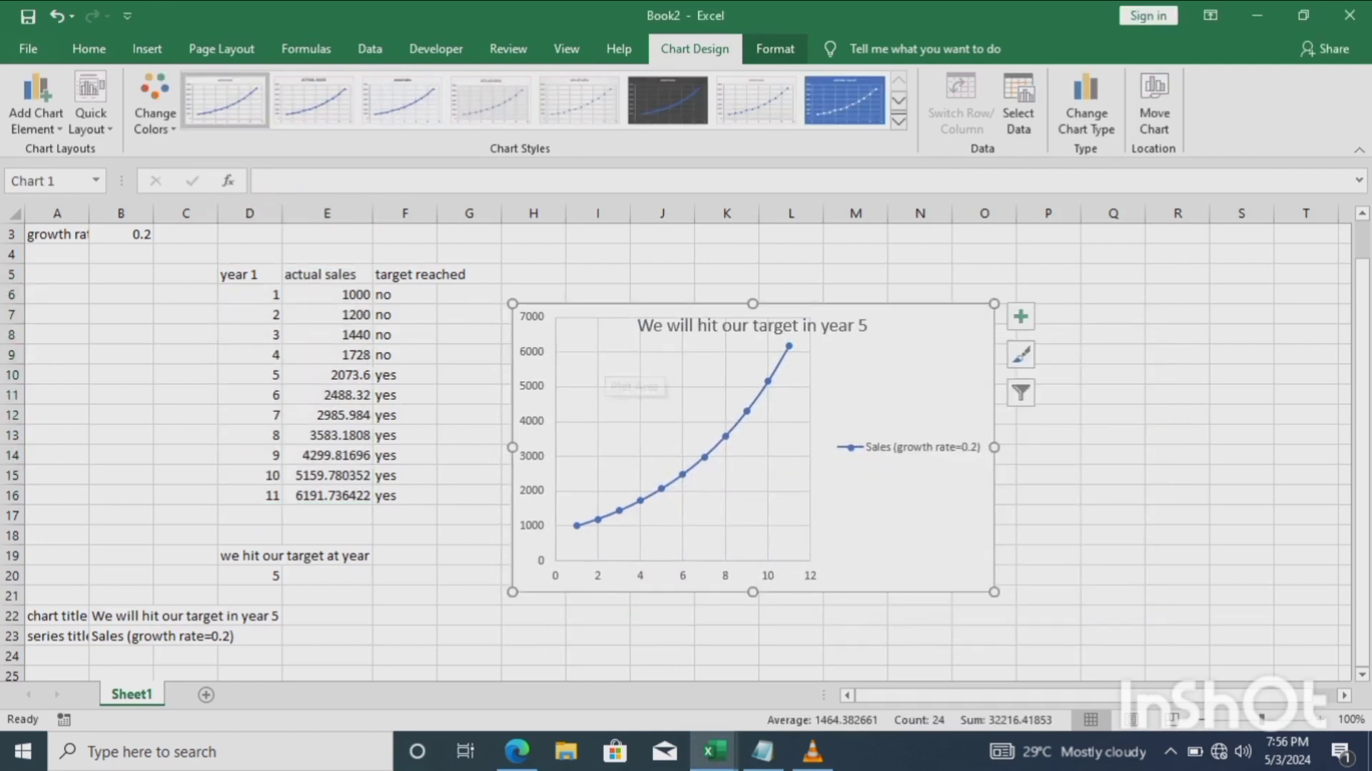
click(36, 104)
mouse_move(72, 198)
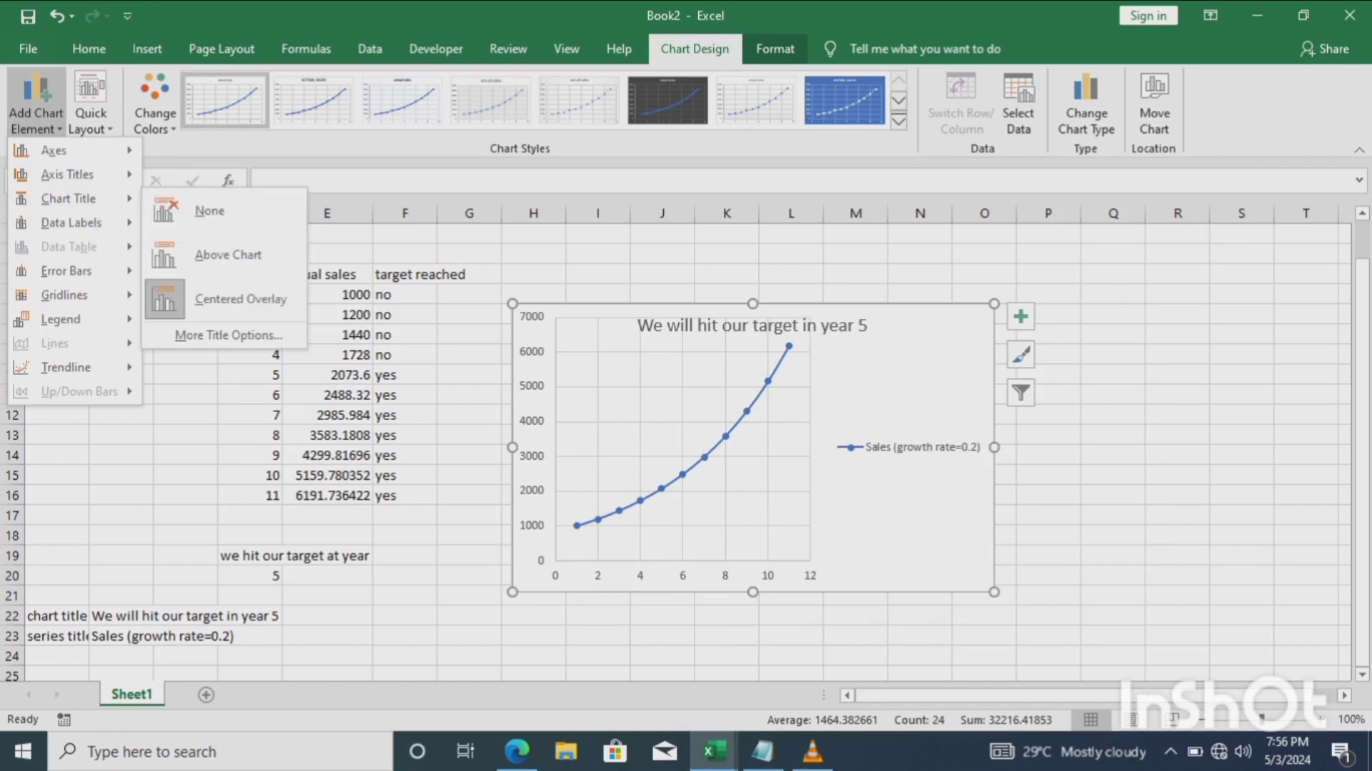
mouse_move(72, 222)
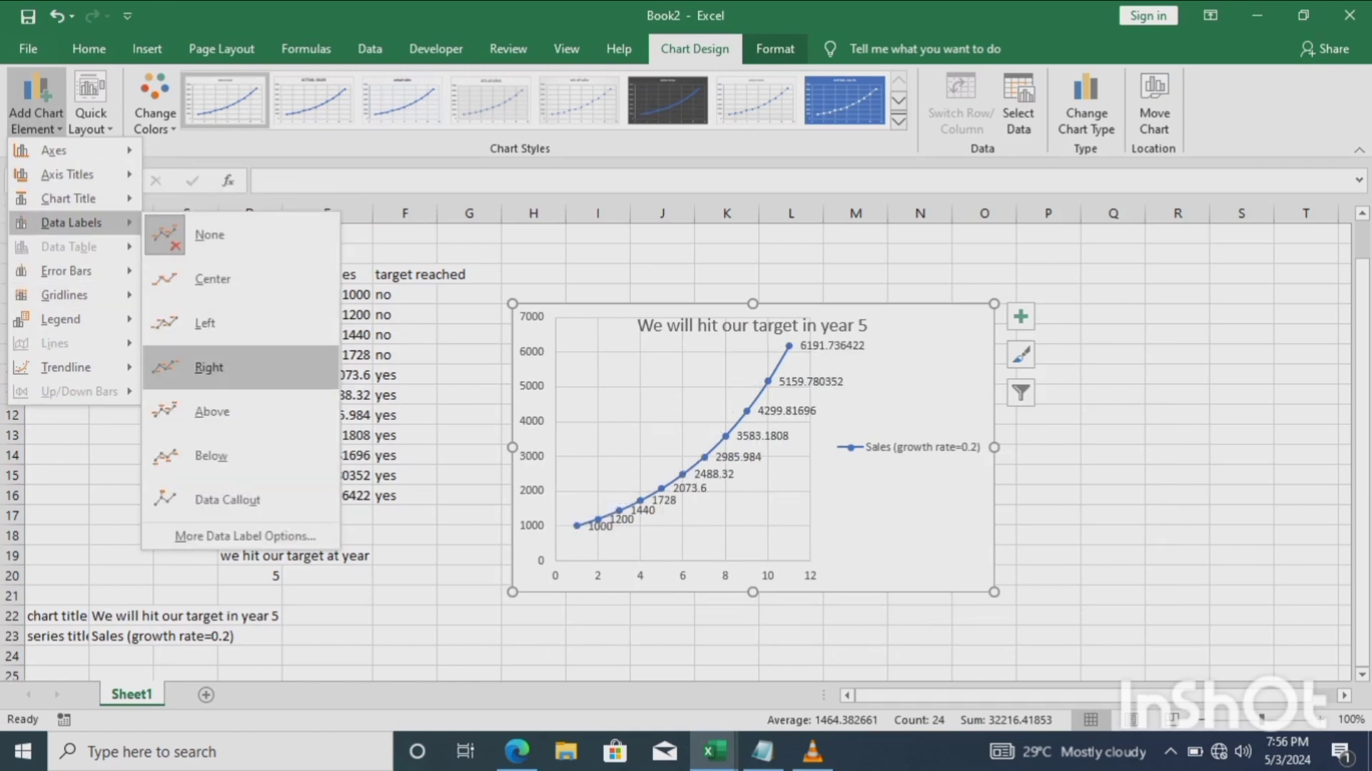
click(209, 367)
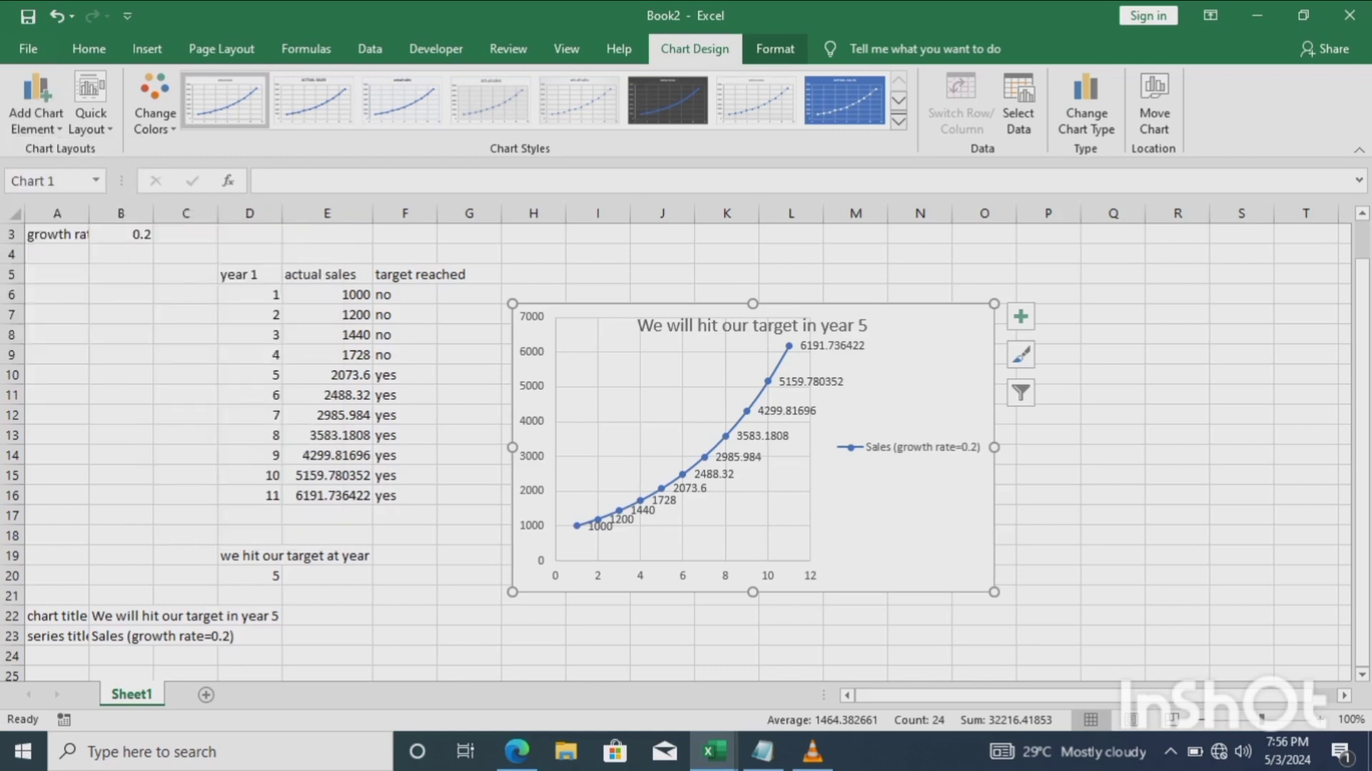
click(327, 294)
click(326, 314)
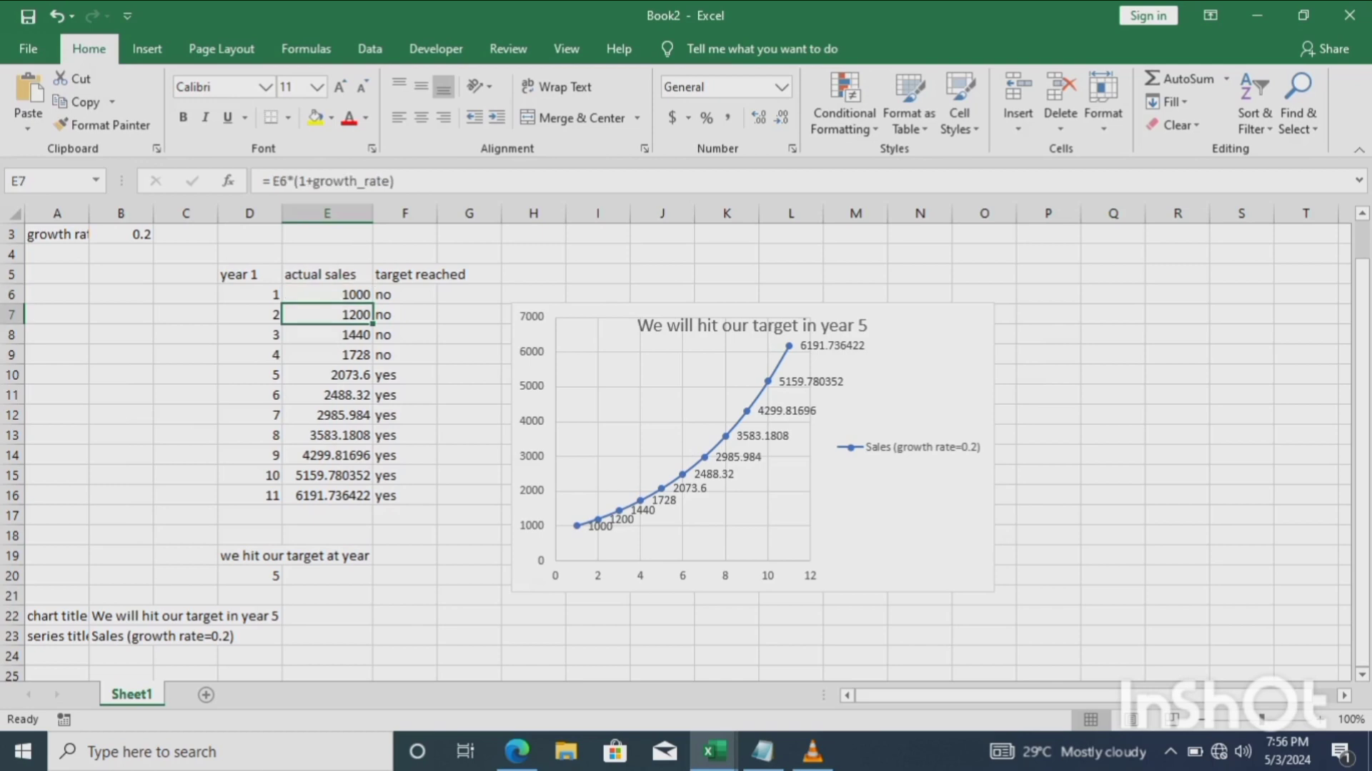
- Set the target value in cell B1 to 3000 and check the target-year formula in D20
scroll(686, 450, up, 1)
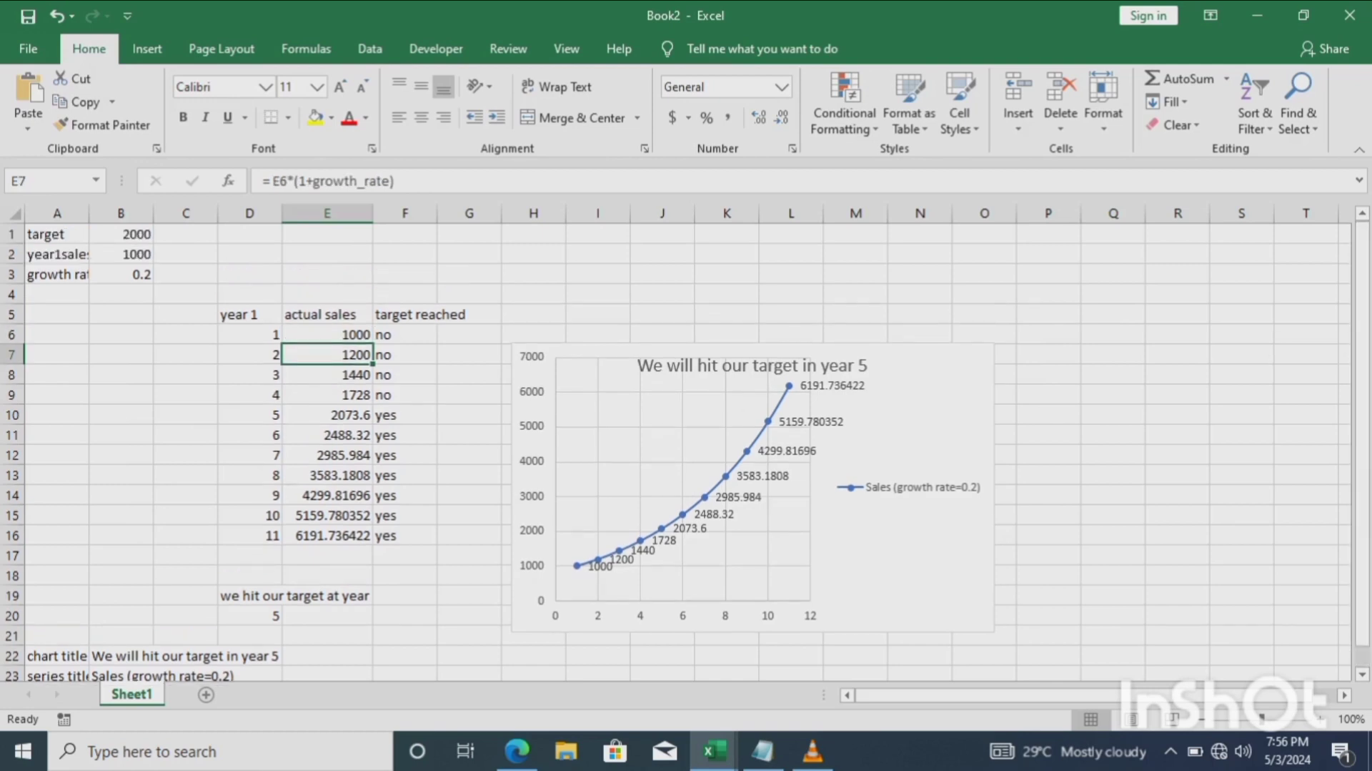
click(121, 235)
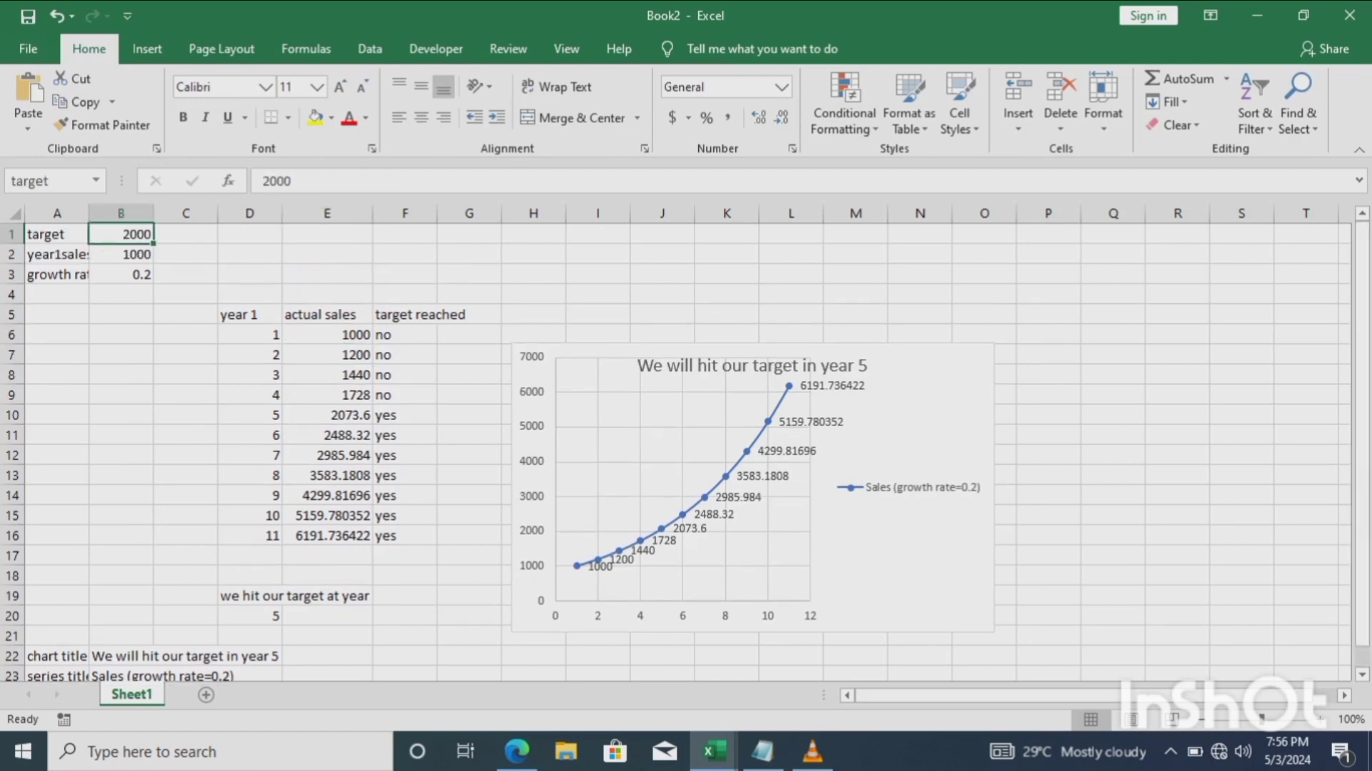
click(277, 180)
key(Left)
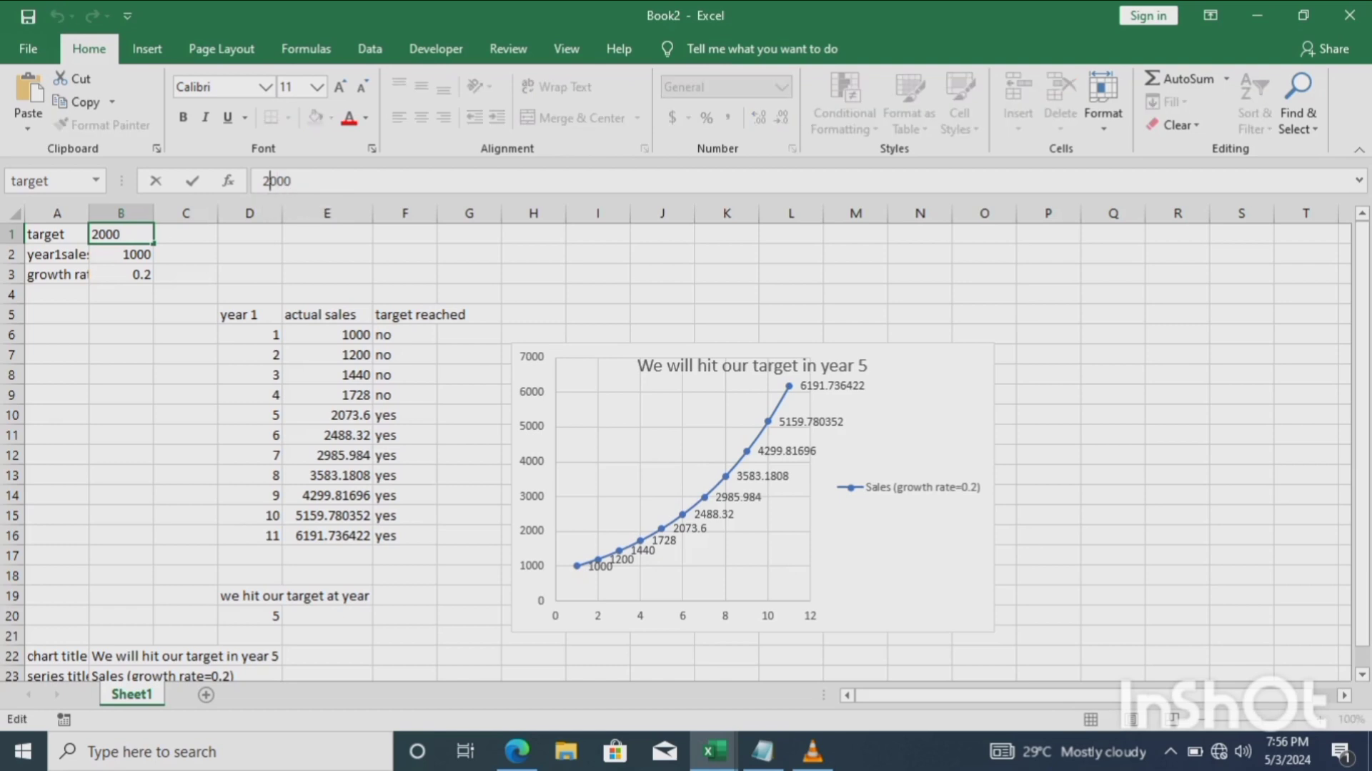
key(BackSpace)
text(4)
key(BackSpace)
text(3)
click(292, 181)
key(Return)
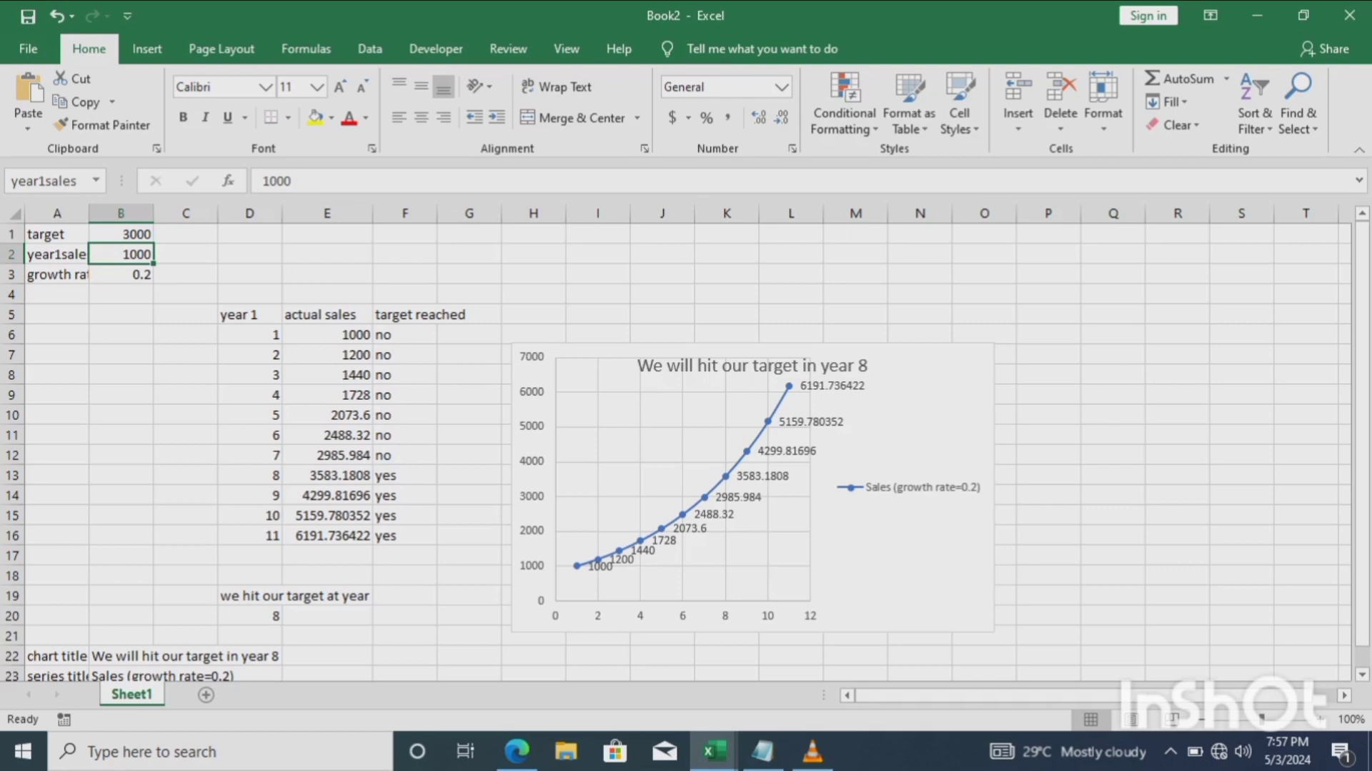
click(250, 616)
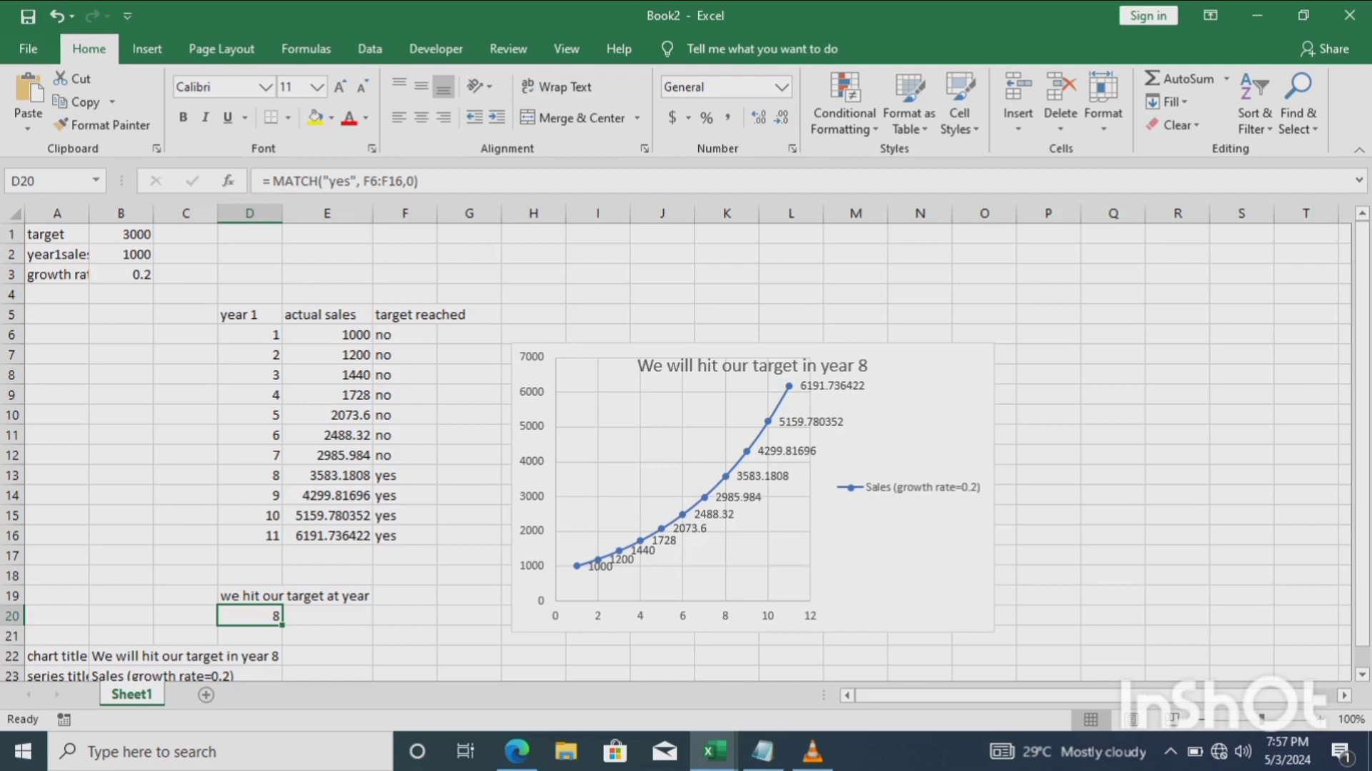
- Set the growth rate in cell B3 to 0.5
drag(1363, 296, 1363, 315)
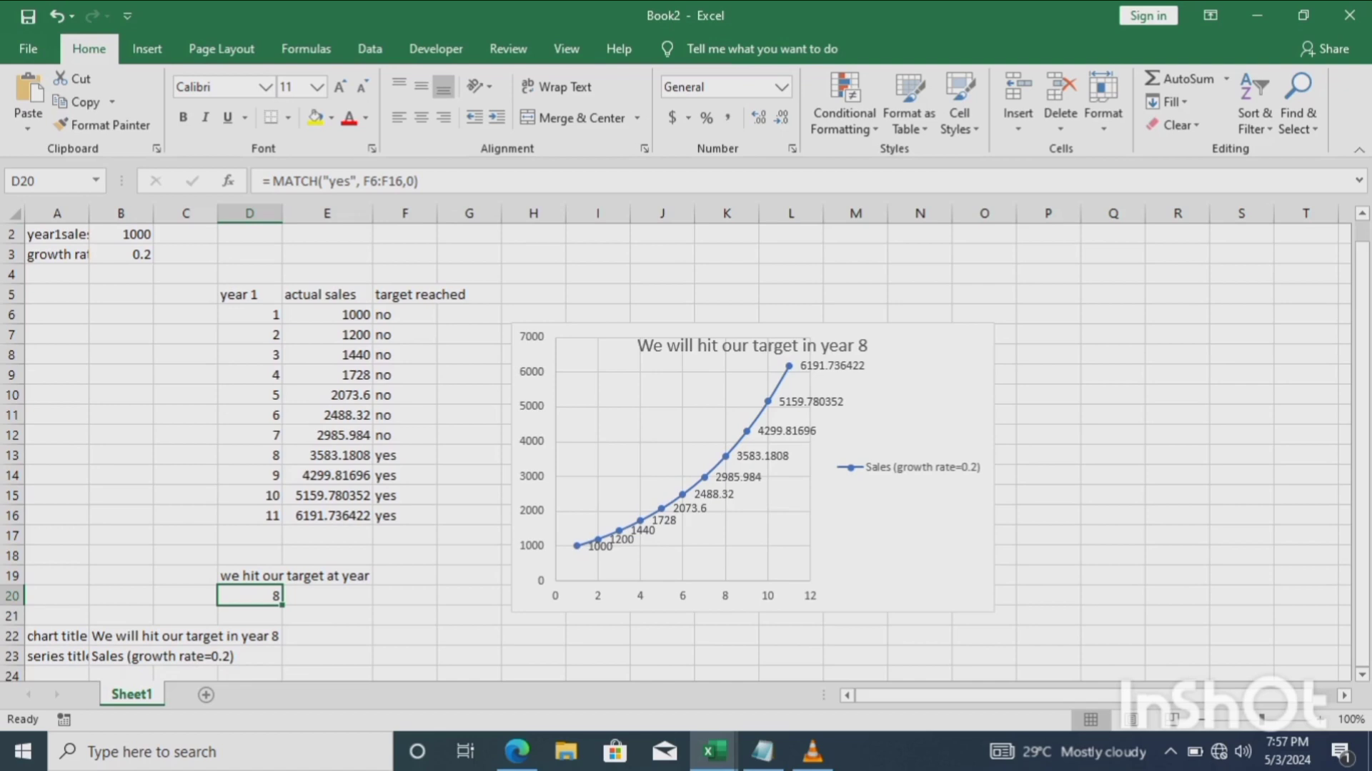
drag(1363, 348, 1364, 327)
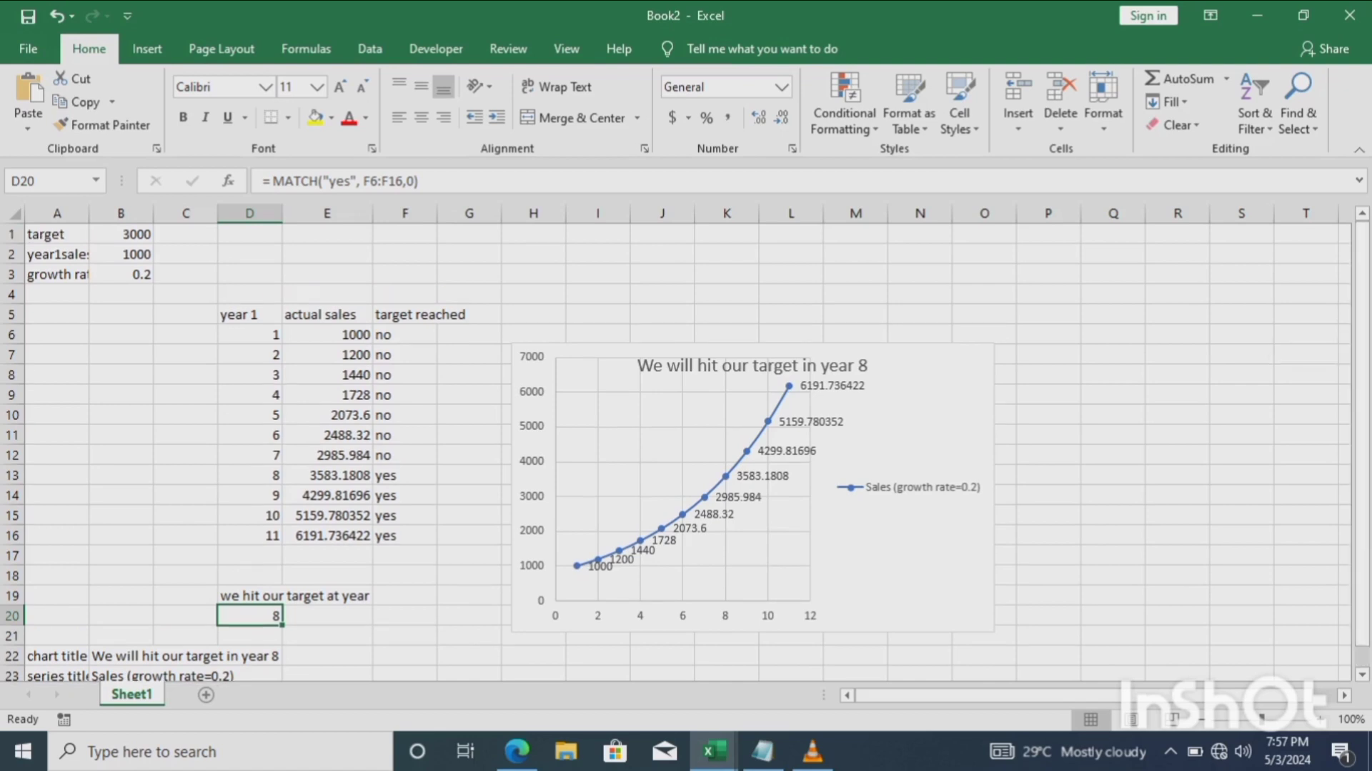
click(121, 274)
click(301, 181)
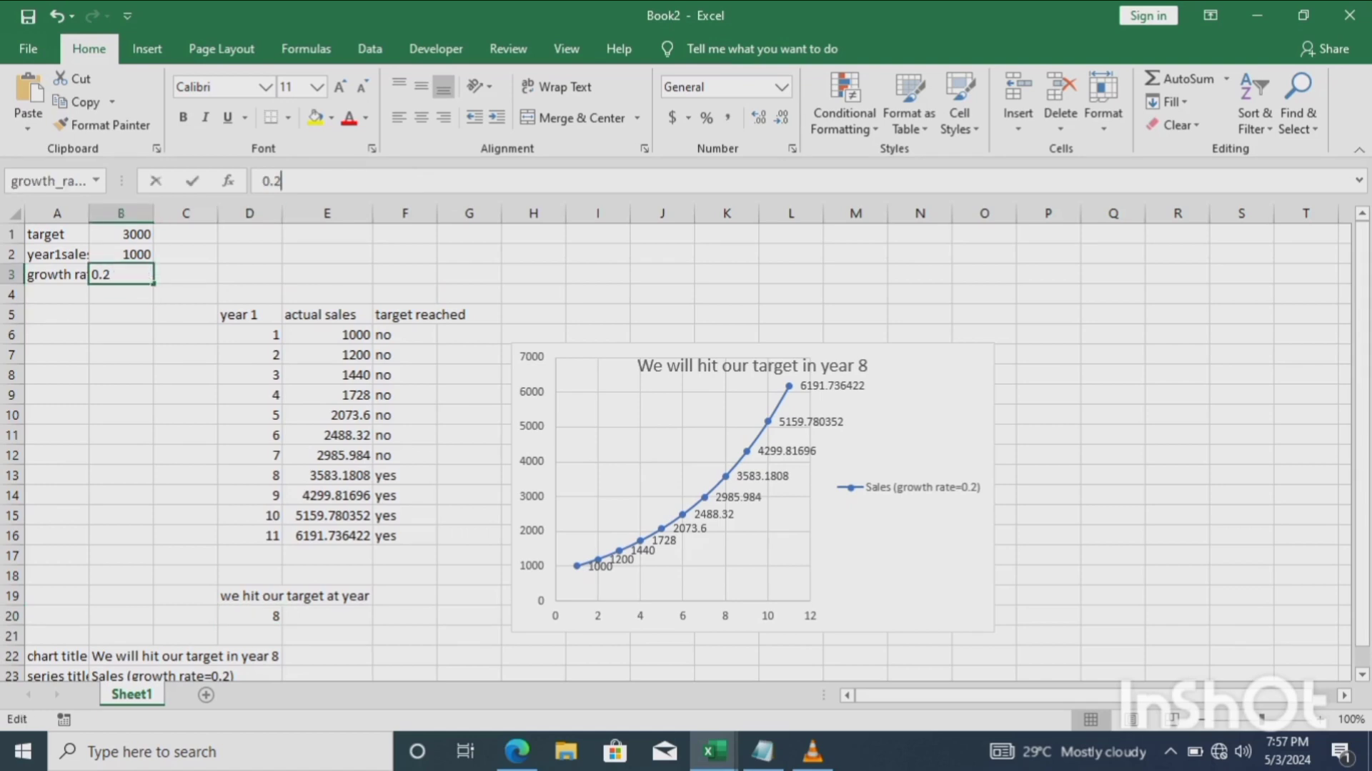
key(BackSpace)
text(5)
key(Return)
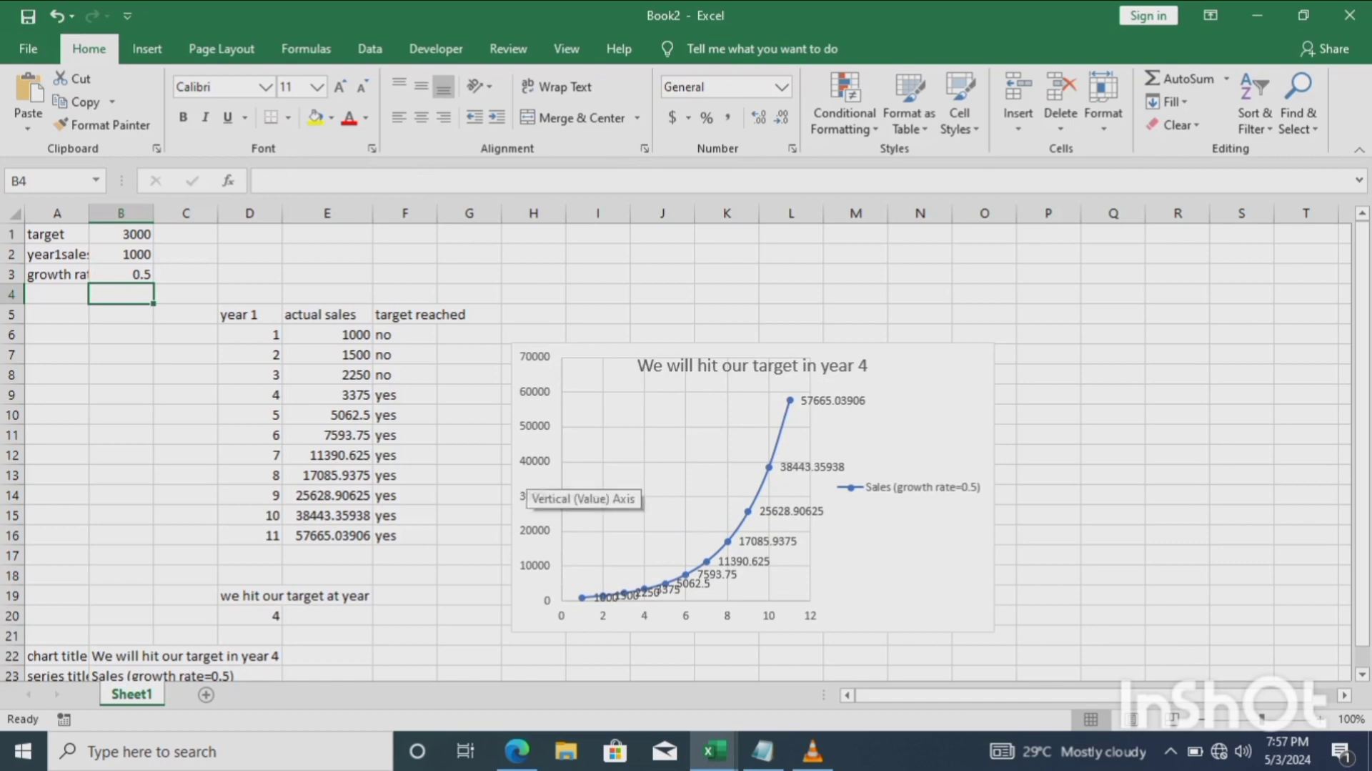
drag(1363, 248, 1362, 259)
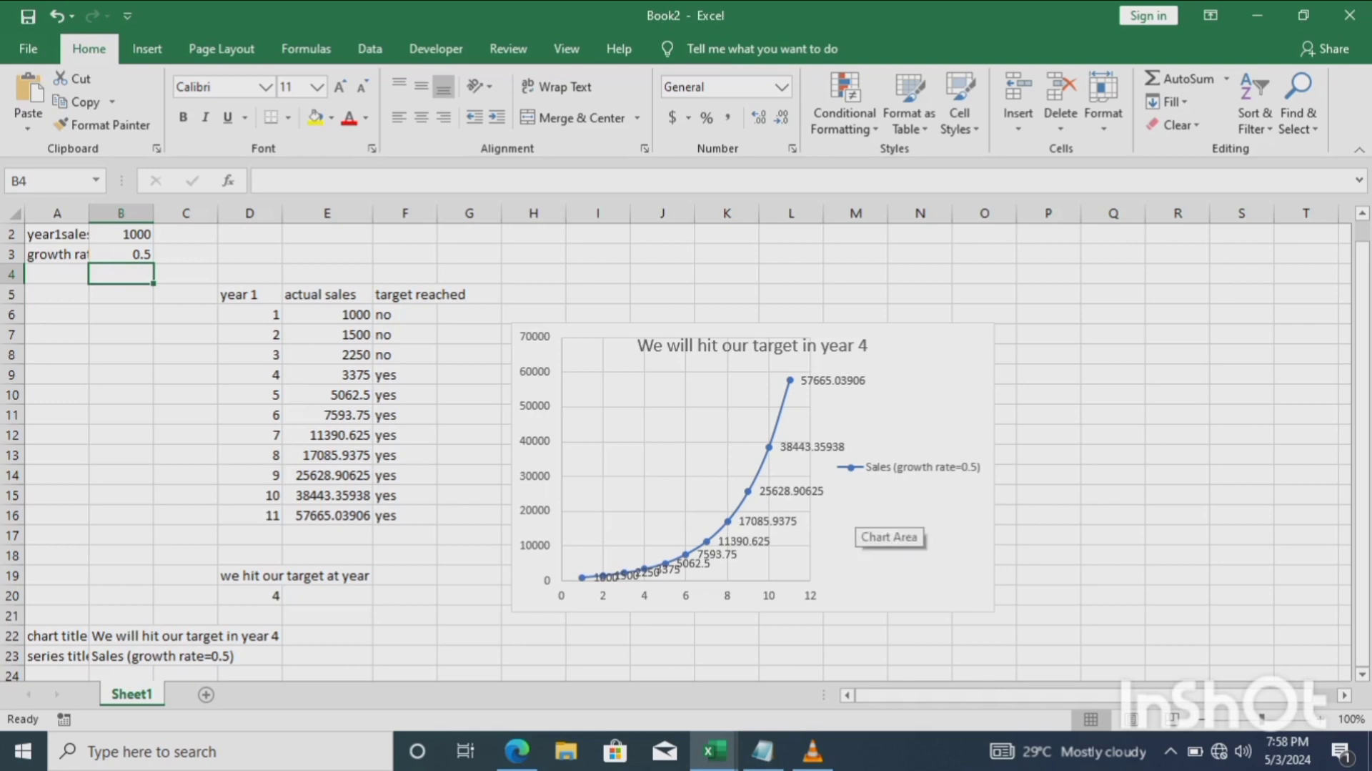
click(813, 751)
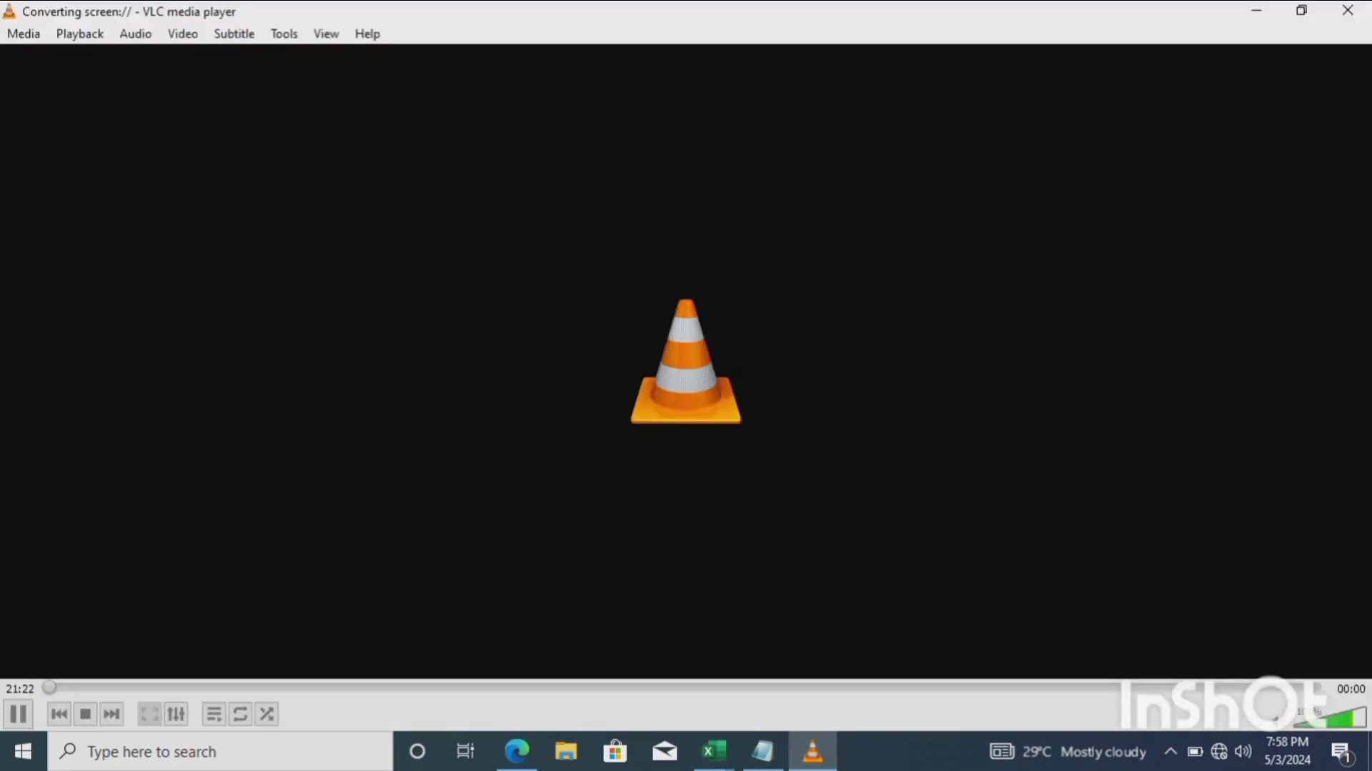